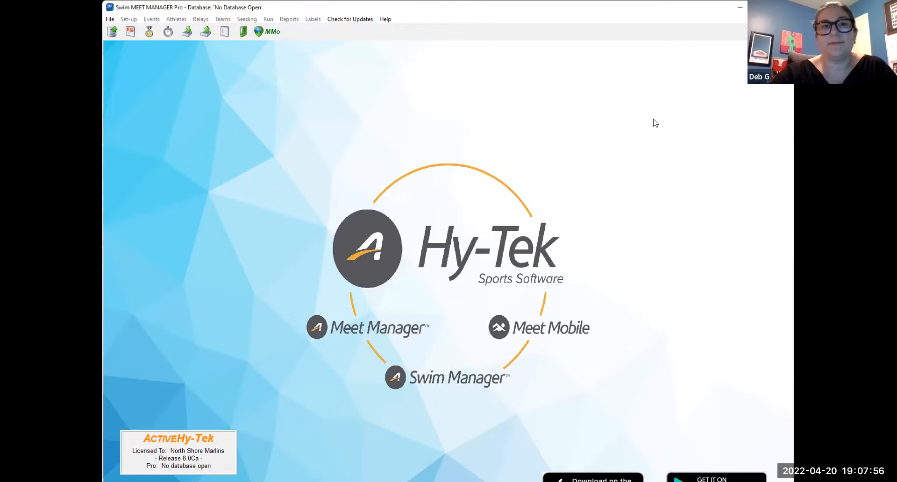
- Create a new meet database named "Squamish 2022" and log in to it as Admin in Single User mode
click(111, 22)
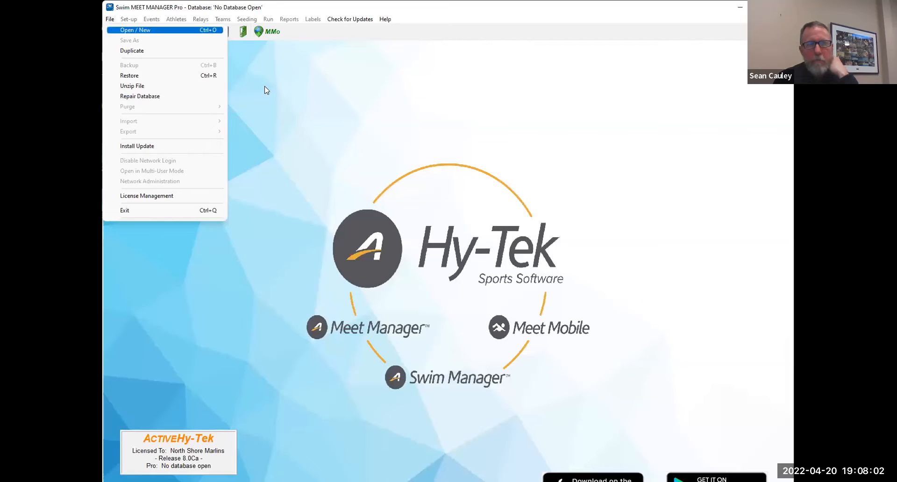
key(Return)
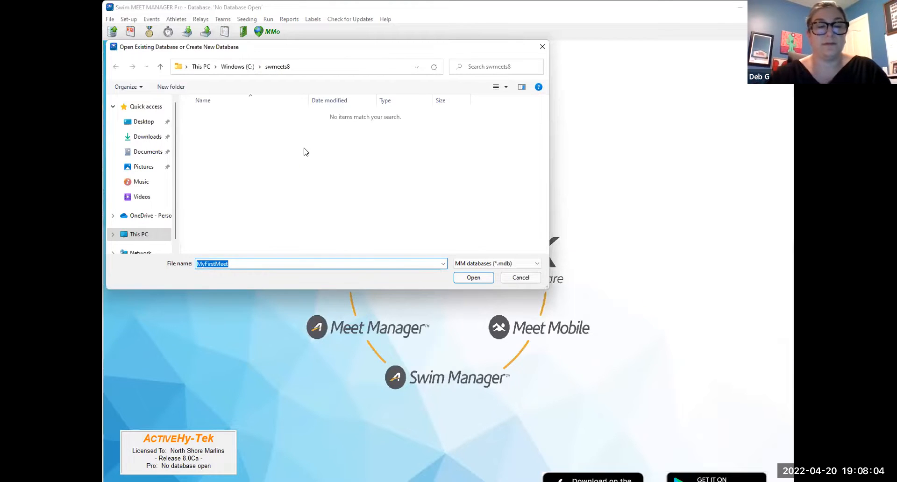
text(Squa)
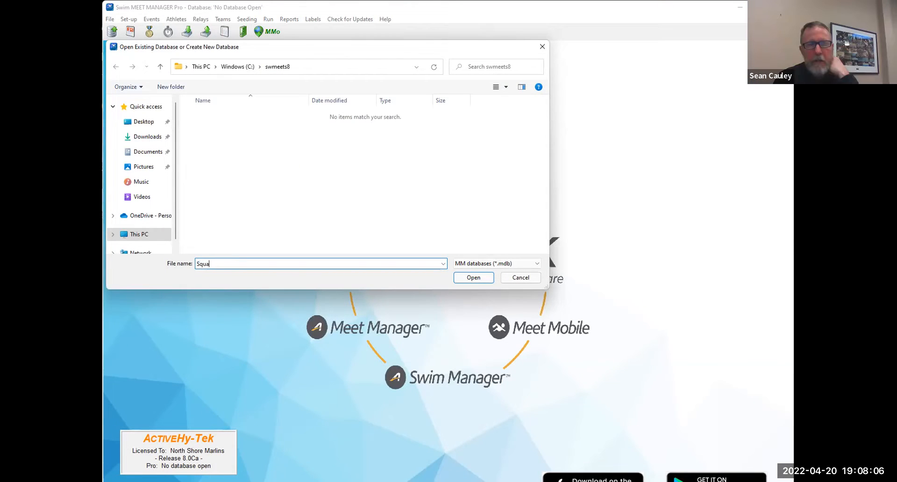
text(mish 2022)
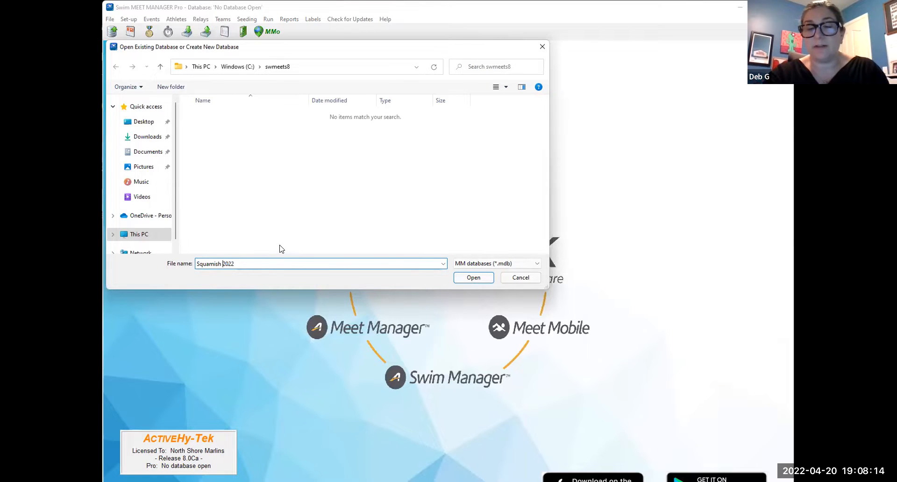
click(462, 279)
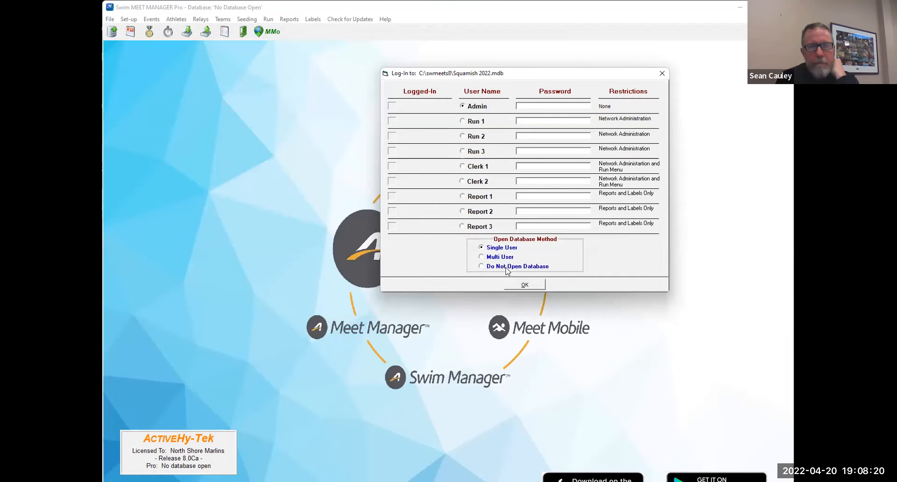
click(538, 286)
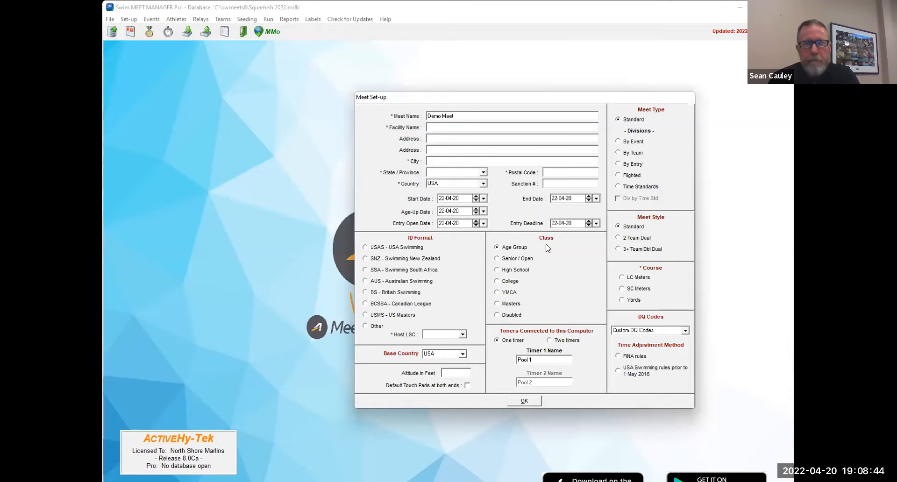
- Replace the default meet name with "Squamish Pirates Invitational 2022"
double_click(436, 116)
drag(465, 118, 420, 115)
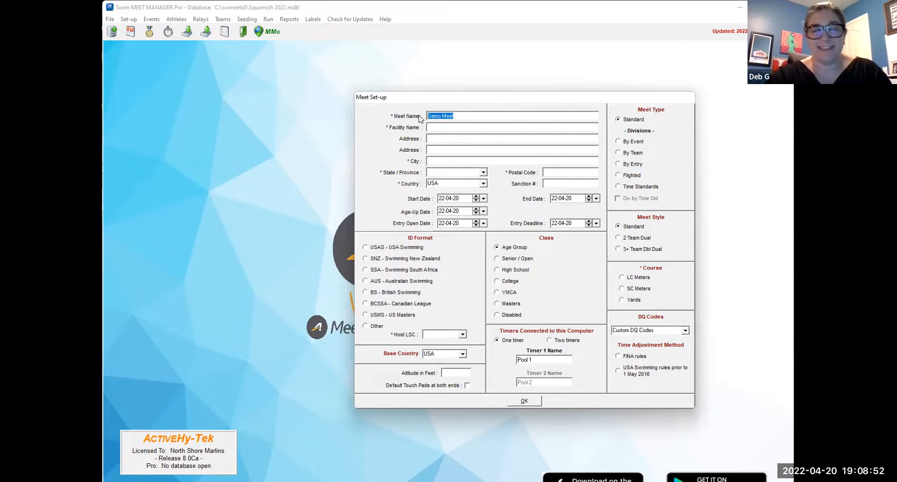
text(Squamish Pirates Invitational 2022)
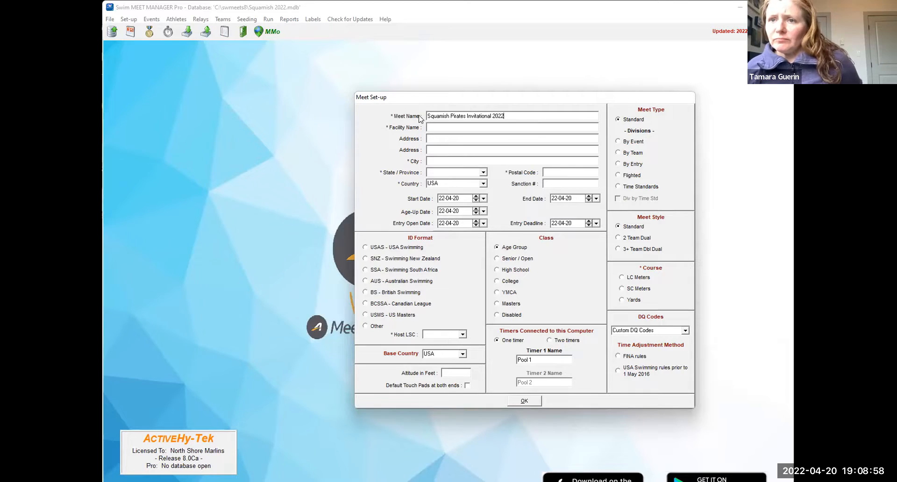
- Enter Brennan Park as the facility name and Squamish as the city
click(466, 131)
text(Brennan Park)
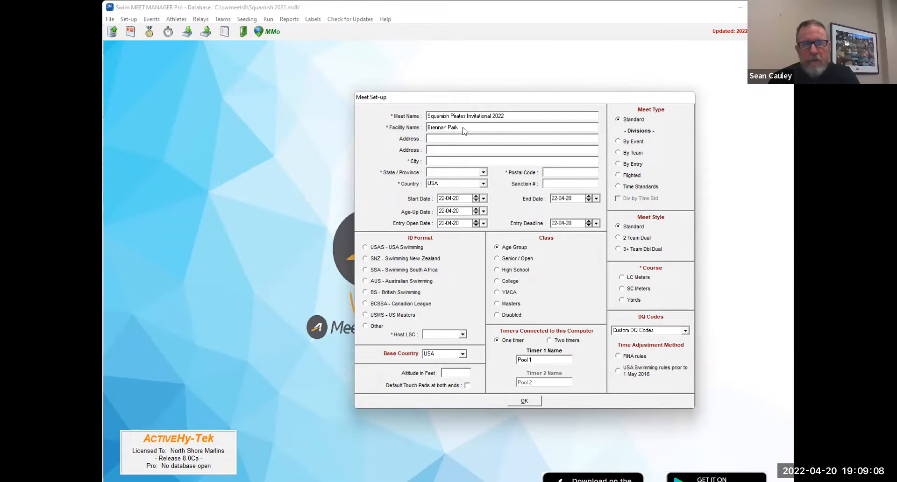
click(488, 161)
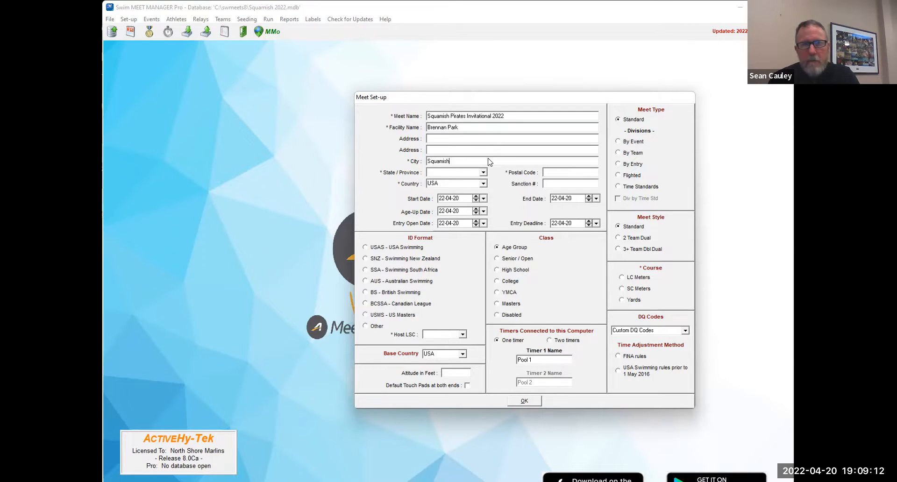
click(484, 173)
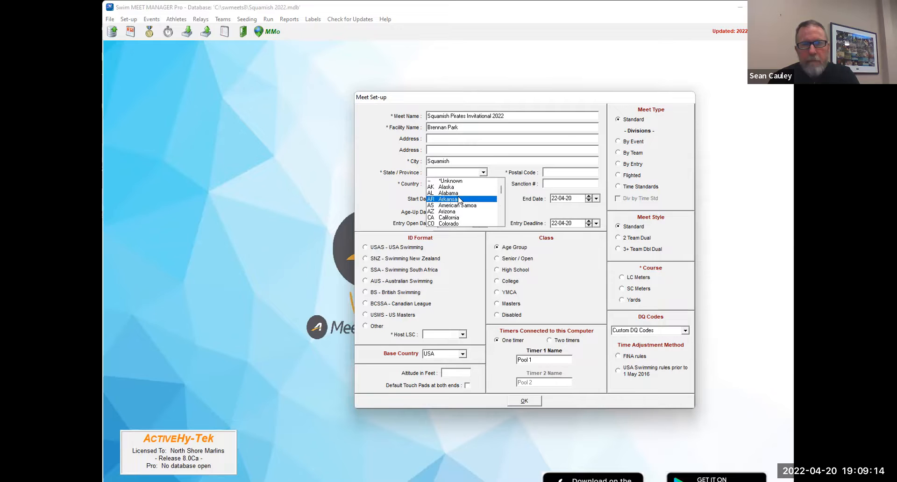
text(b)
click(452, 187)
click(456, 187)
click(483, 184)
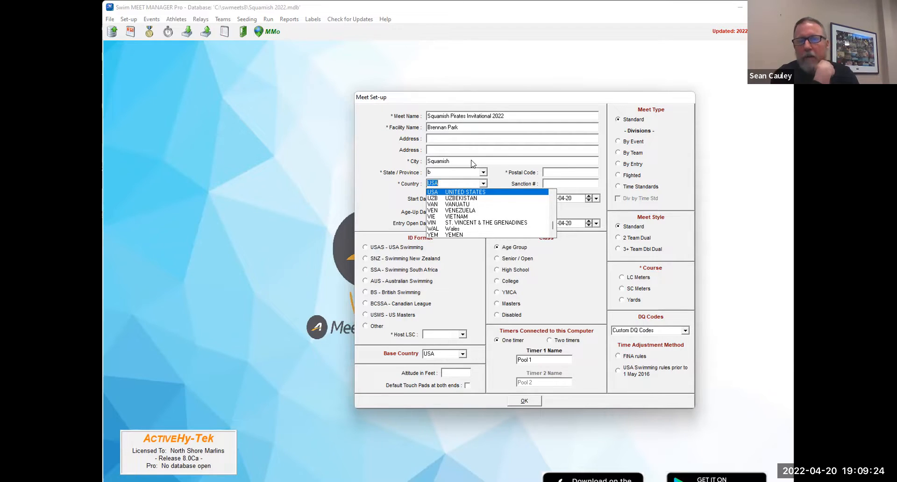
click(444, 354)
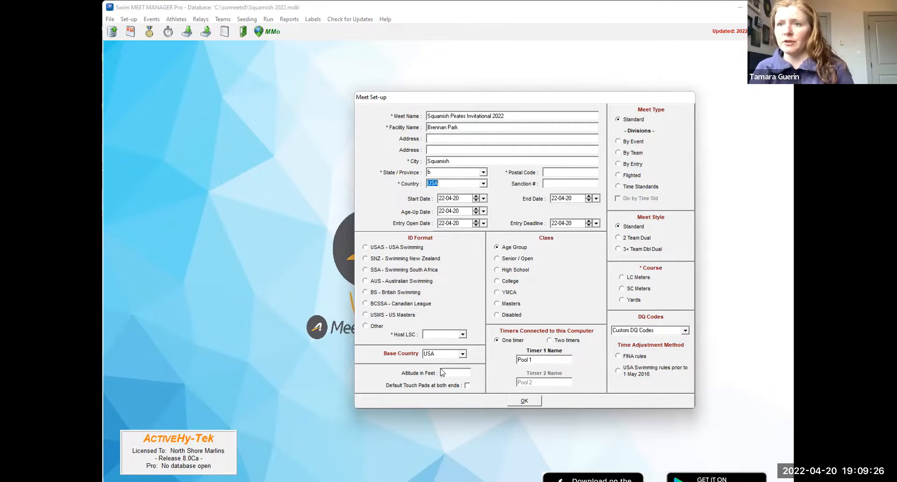
click(462, 354)
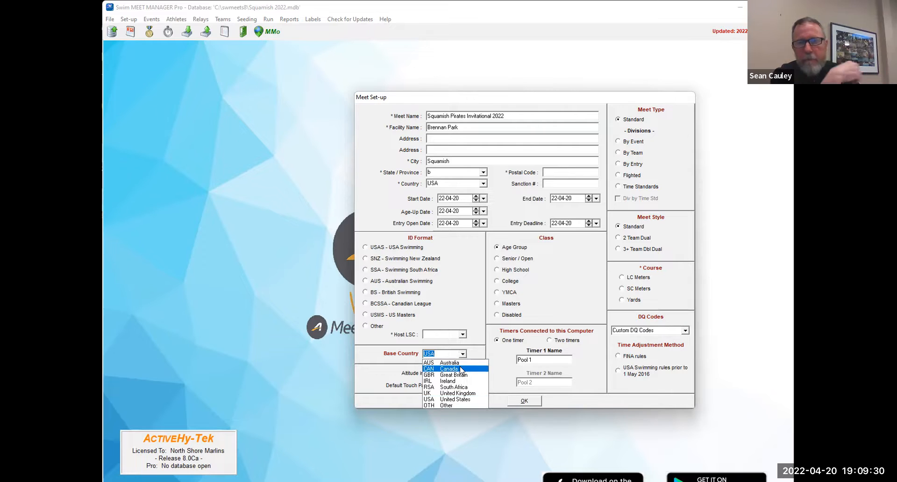
click(473, 332)
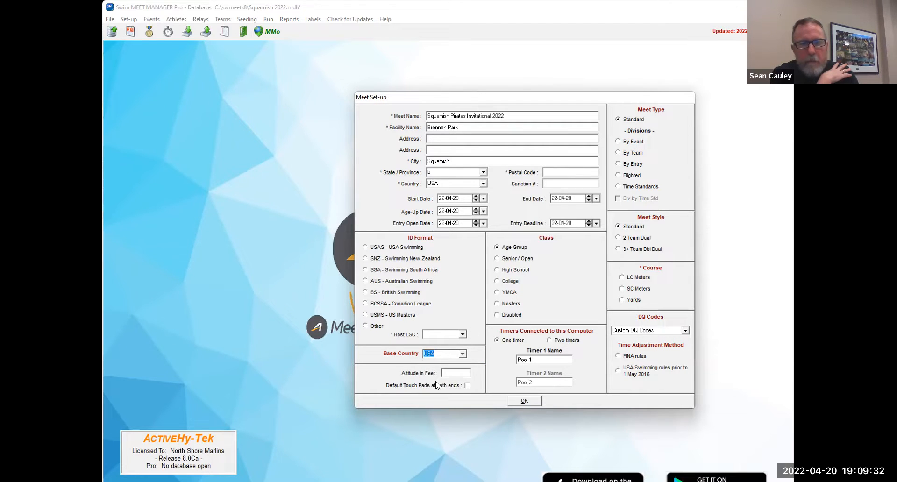
click(462, 335)
click(454, 312)
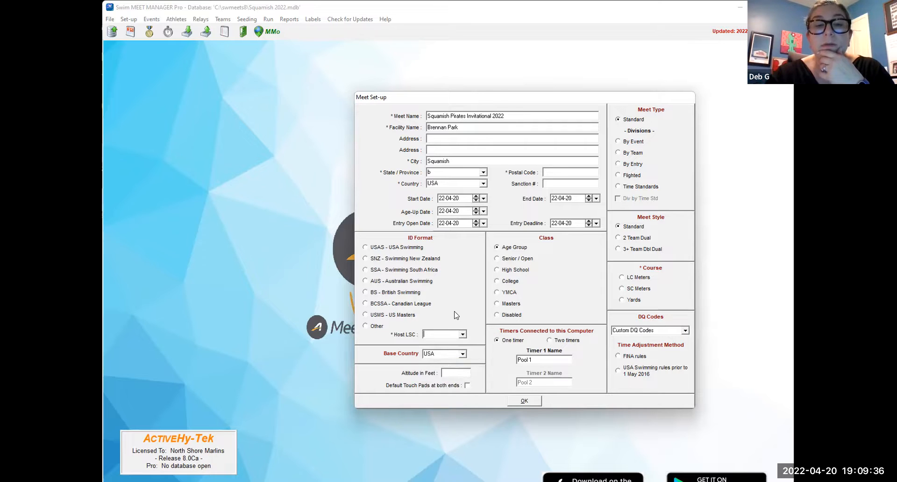
- Choose the BCSSA - Canadian League ID format and set the meet's country to CAN (Canada)
click(403, 304)
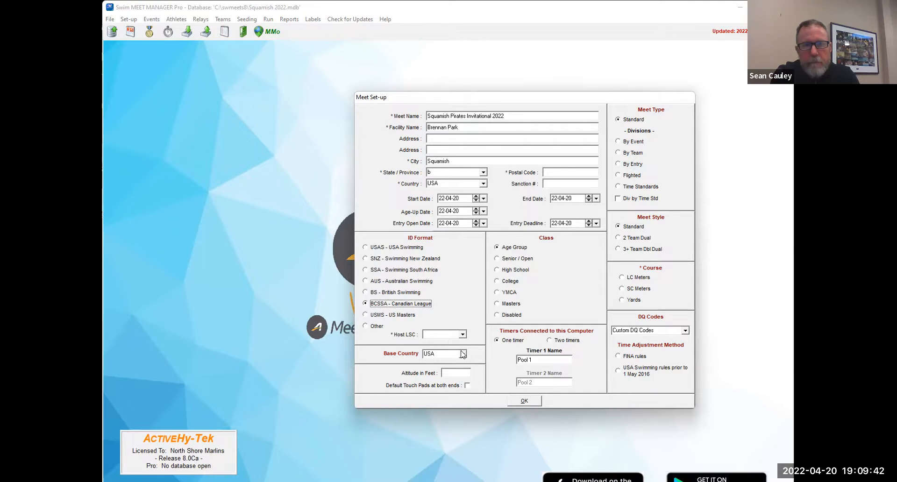
click(463, 183)
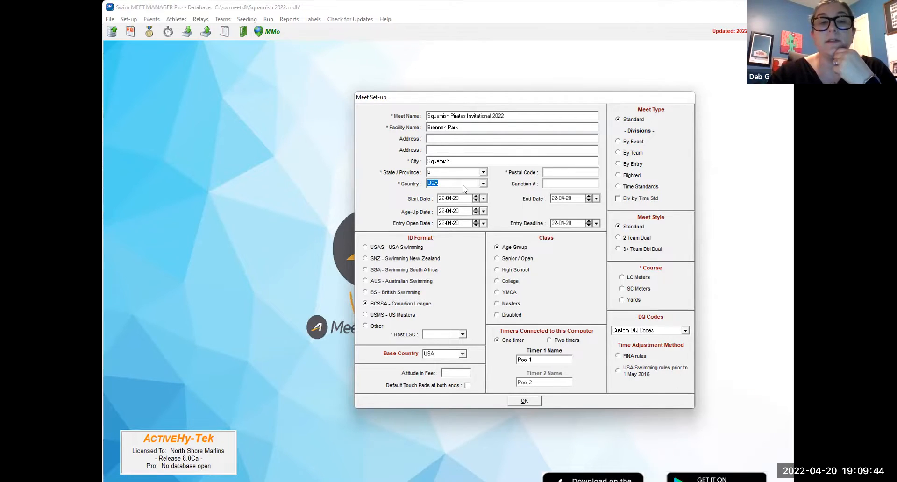
click(481, 172)
click(481, 172)
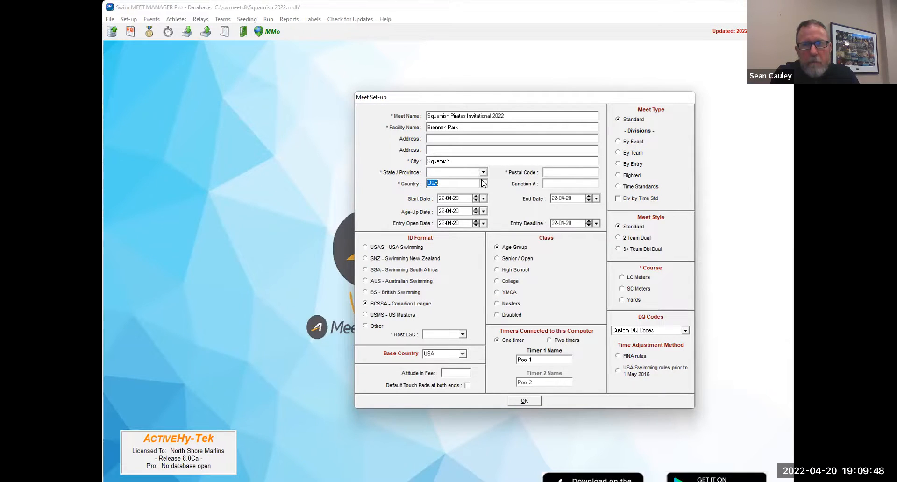
click(484, 184)
text(c)
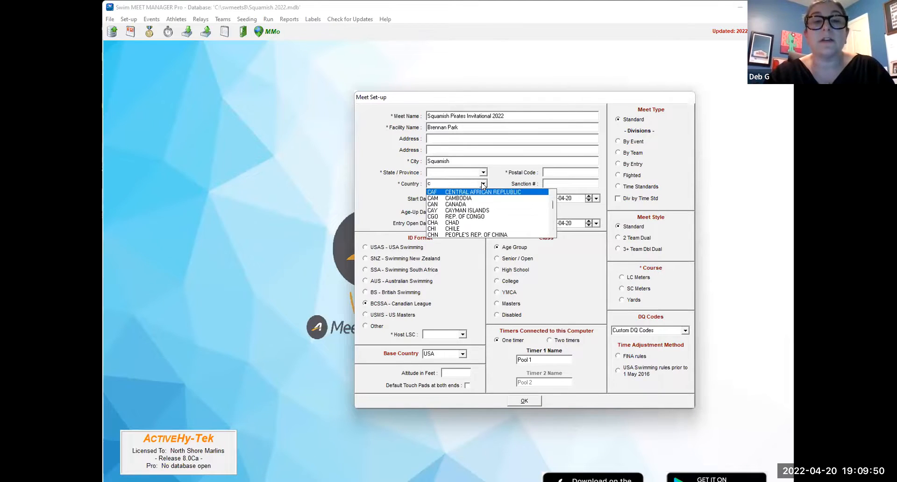
click(477, 207)
- Try to enter BC as the meet's state or province
click(483, 172)
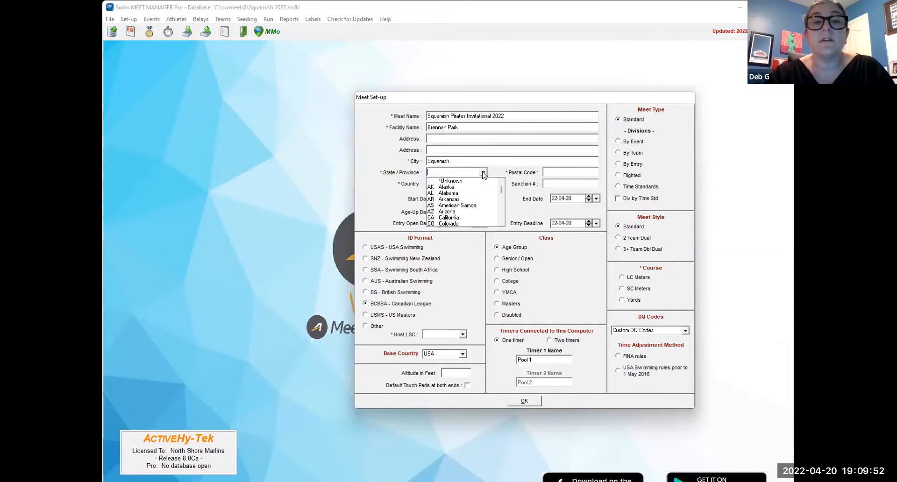
click(483, 173)
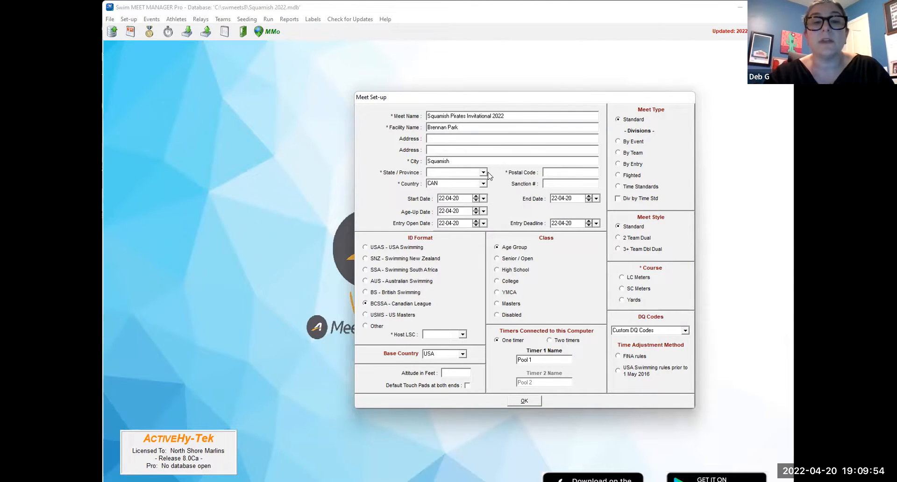
click(483, 173)
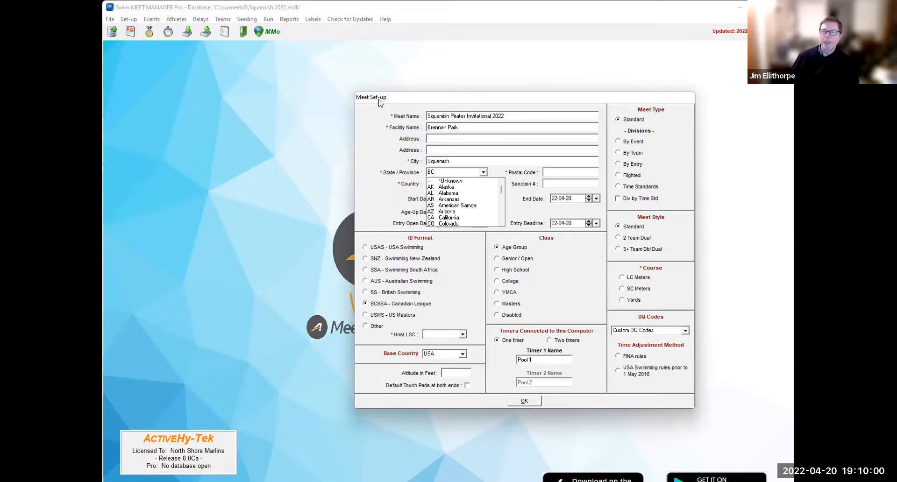
click(388, 133)
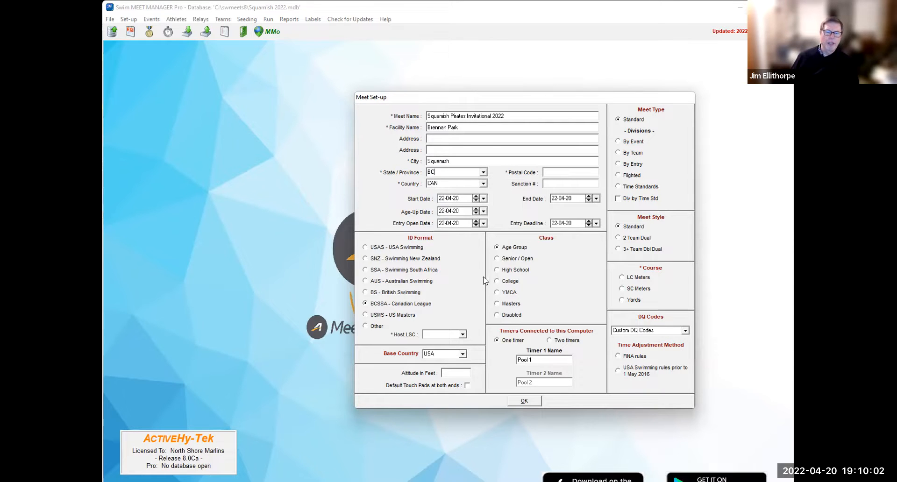
- Set the base country to CAN (Canada) and the meet's province to BC (British Columbia)
click(462, 355)
click(456, 369)
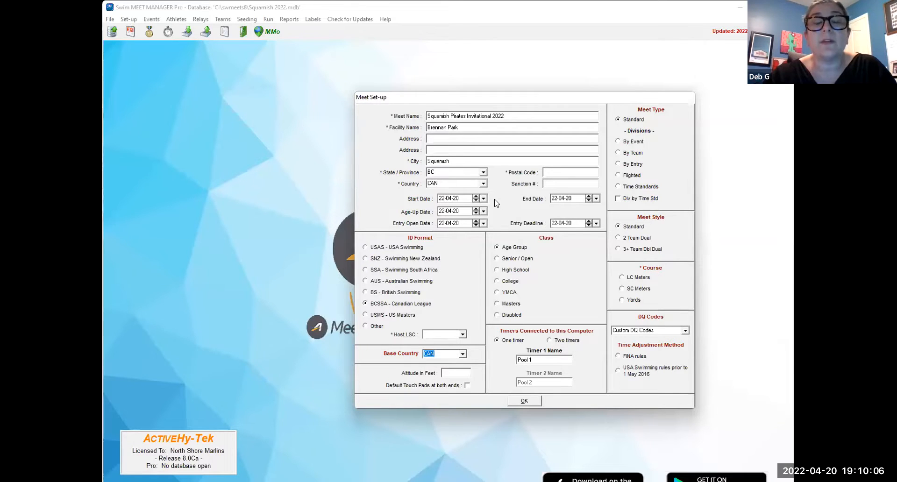
click(556, 174)
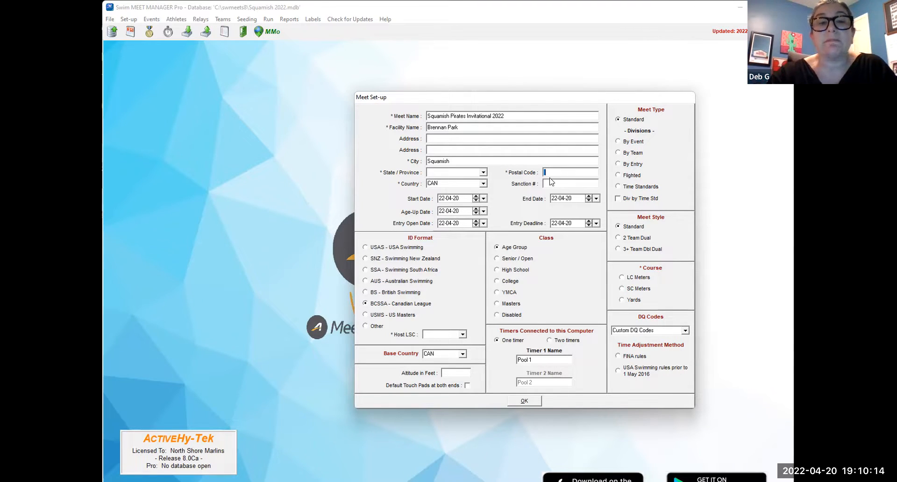
click(483, 172)
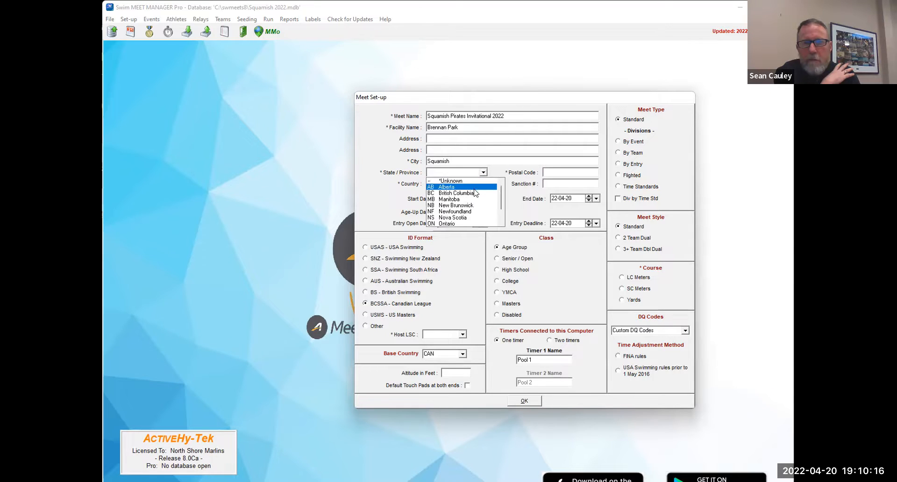
click(482, 193)
- Enter the facility's postal code
click(561, 173)
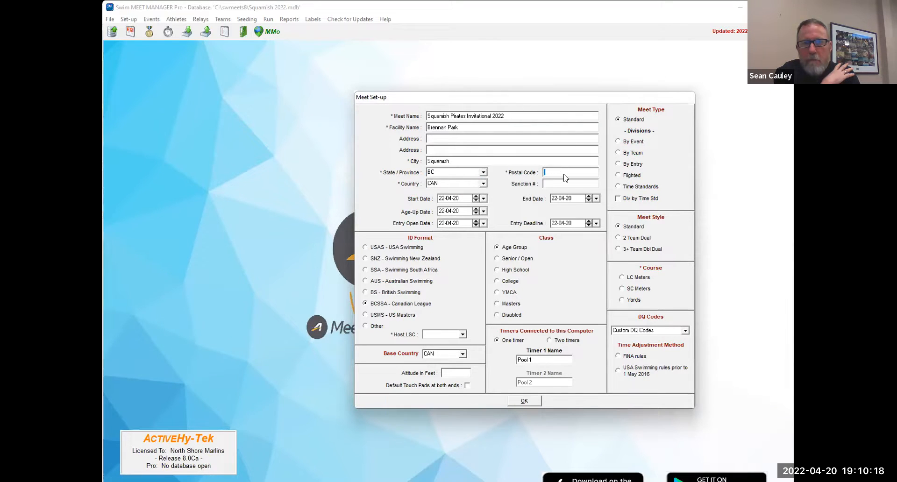
text(V8B 0)
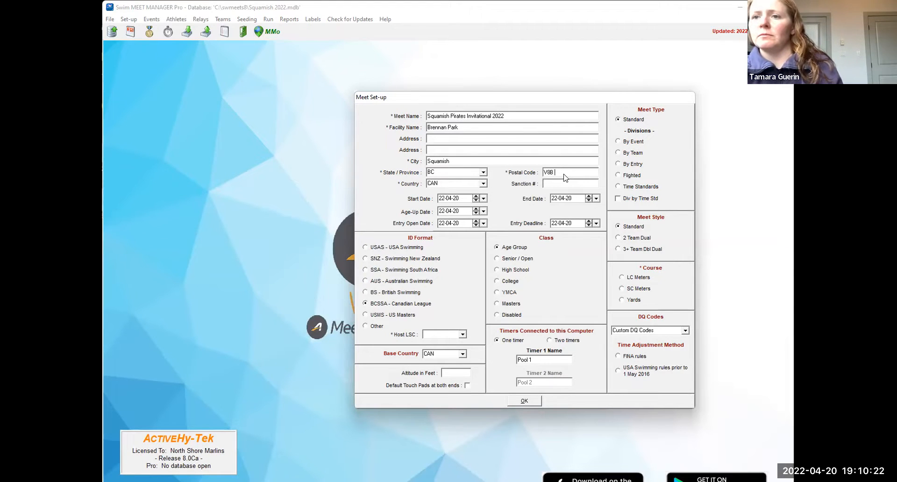
text(E2)
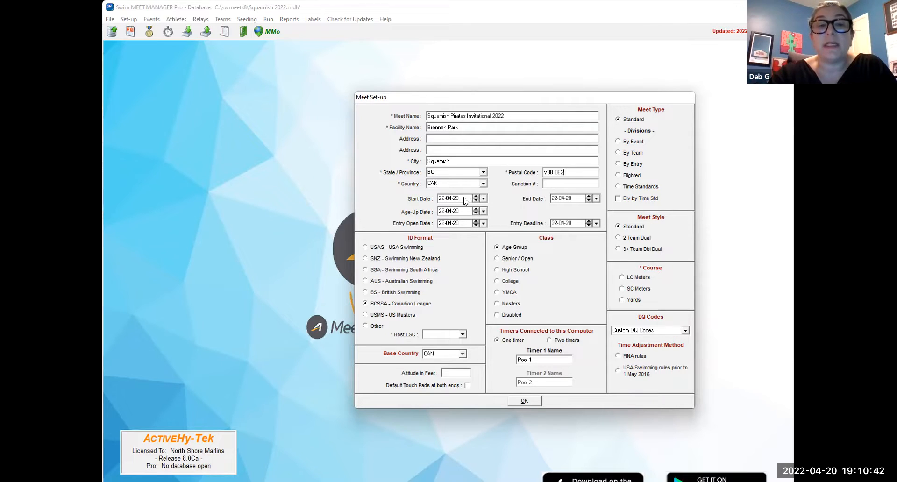
- Set both the meet's start date and its end date to 22-05-29
click(443, 199)
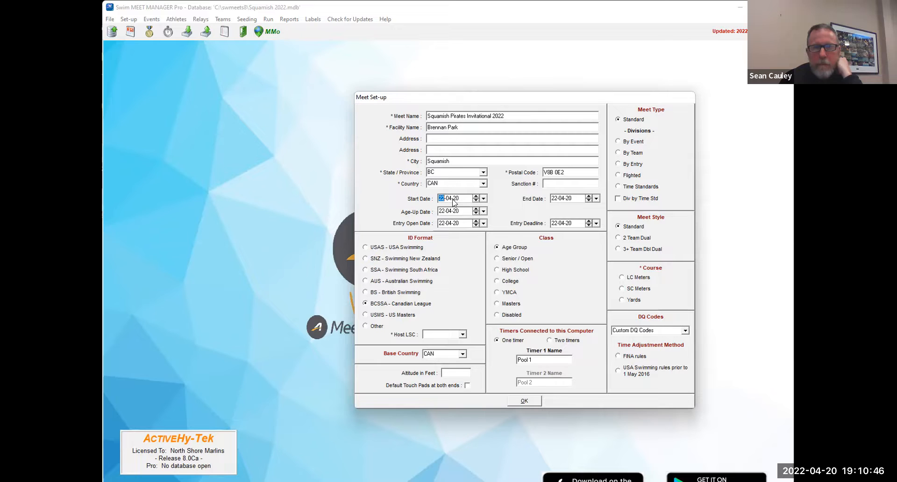
click(457, 198)
text(29)
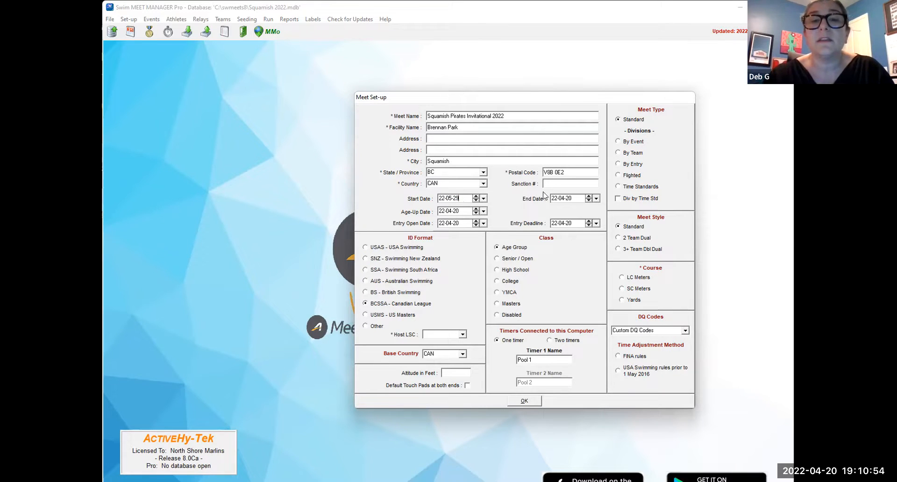
text(529)
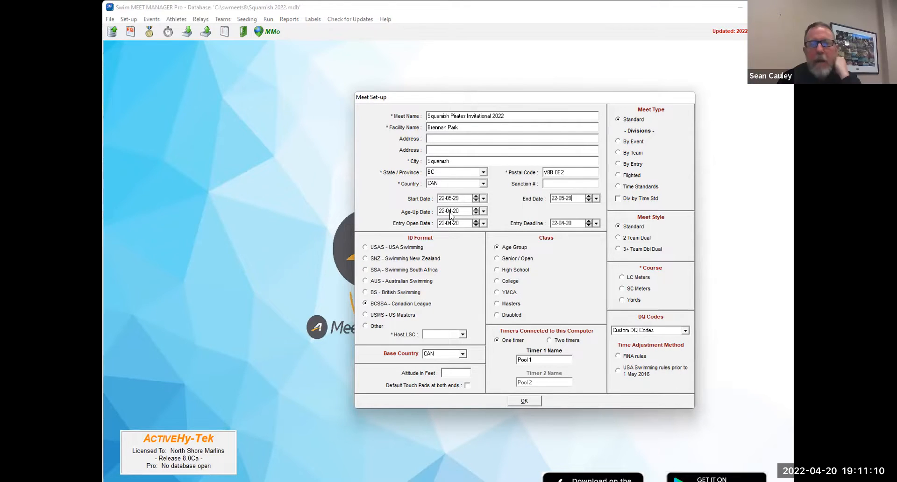
- Set the age-up date to 22-05-01
click(465, 213)
key(Left)
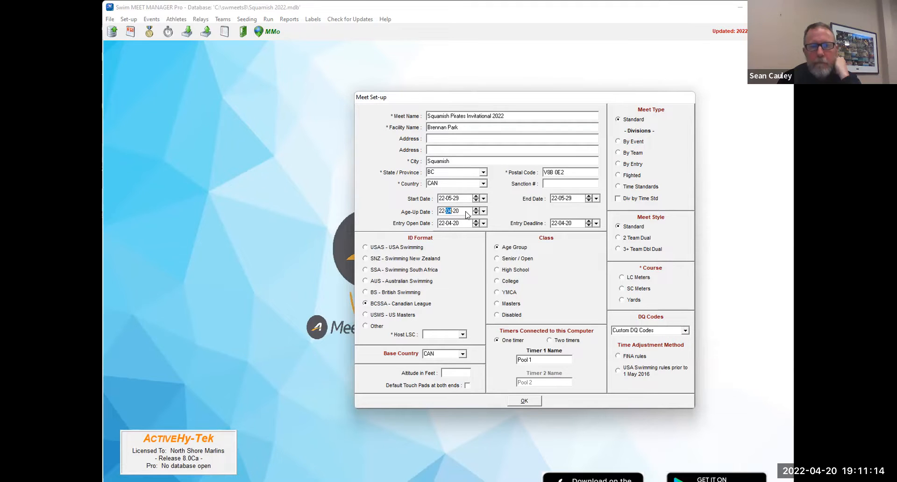
text(05)
- Set the meet's entry open date to 22-05-15
click(452, 223)
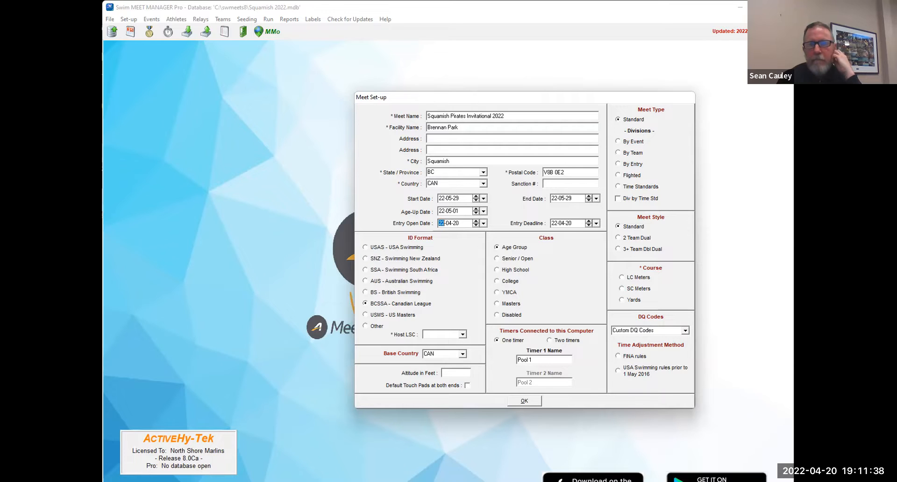
key(Tab)
click(450, 224)
click(452, 224)
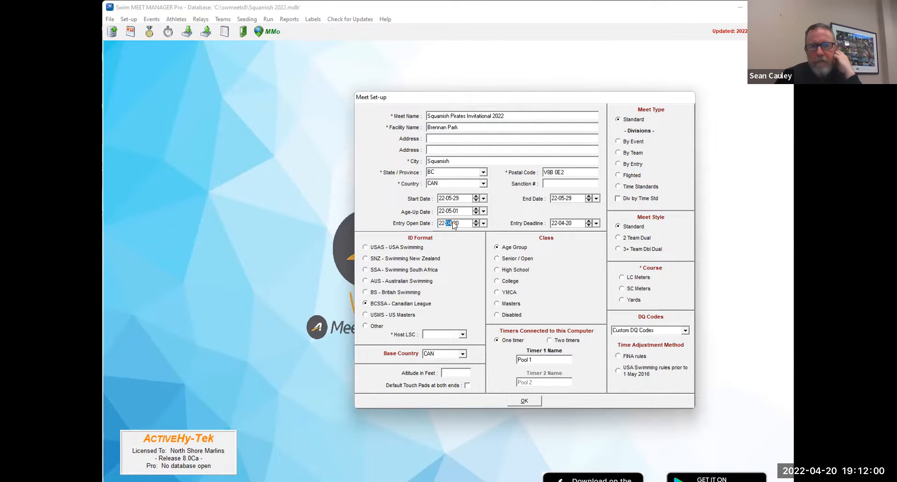
text(05)
- Set the meet's entry deadline to 22-05-23
click(560, 224)
text(05)
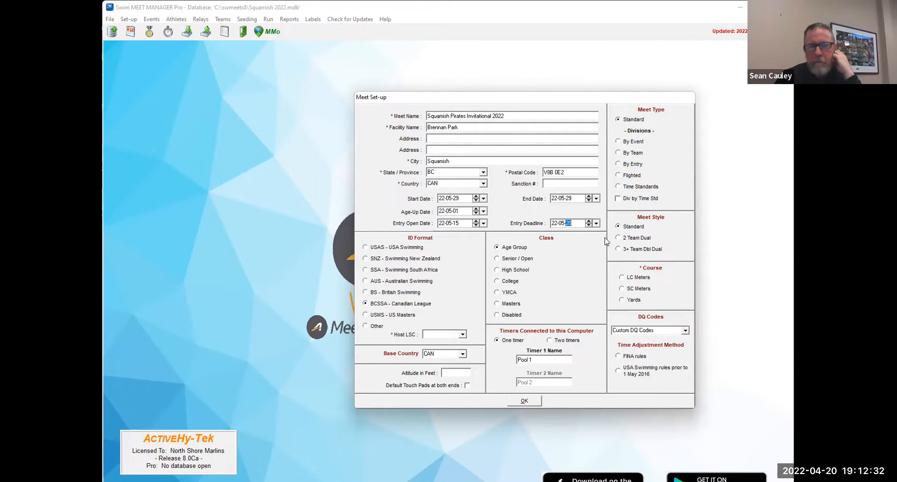
text(23)
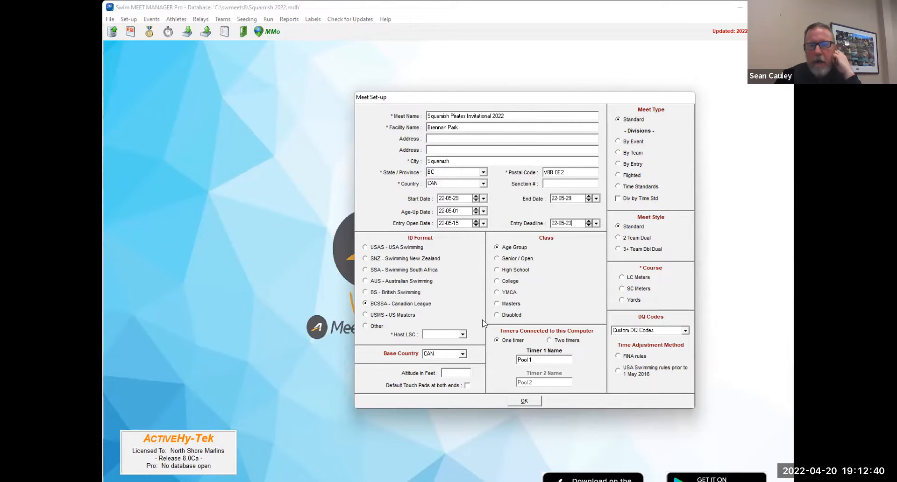
key(Tab)
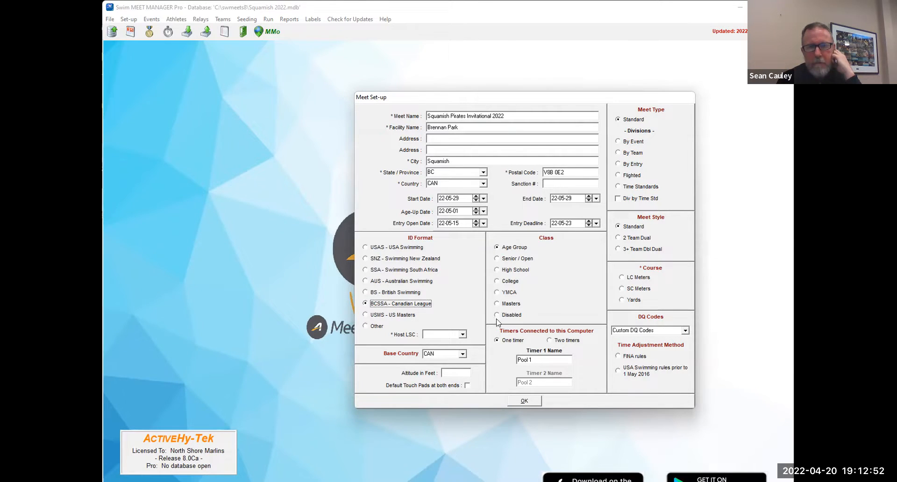
- Set the meet's host LSC to V&D and its course to SC Meters
click(462, 335)
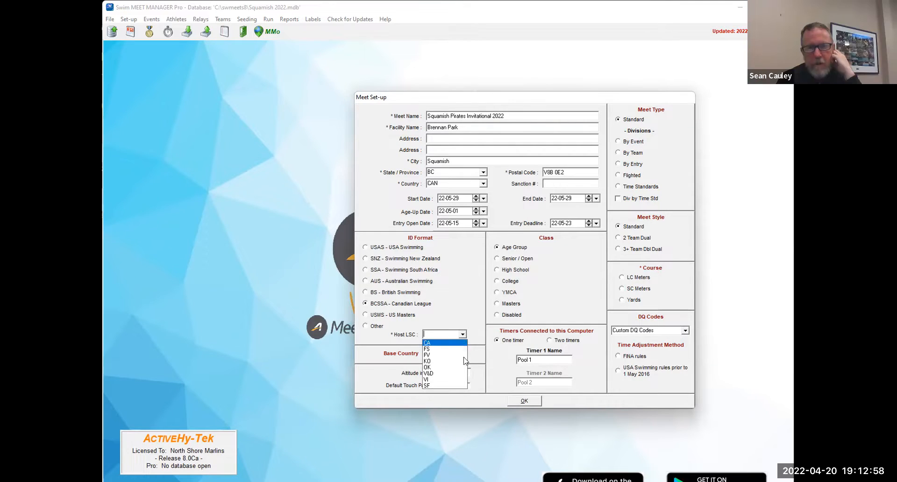
click(461, 374)
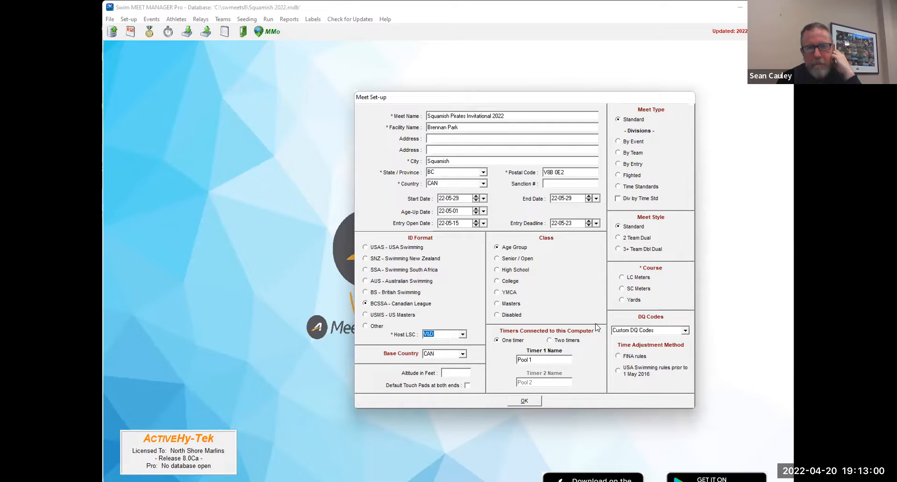
click(638, 288)
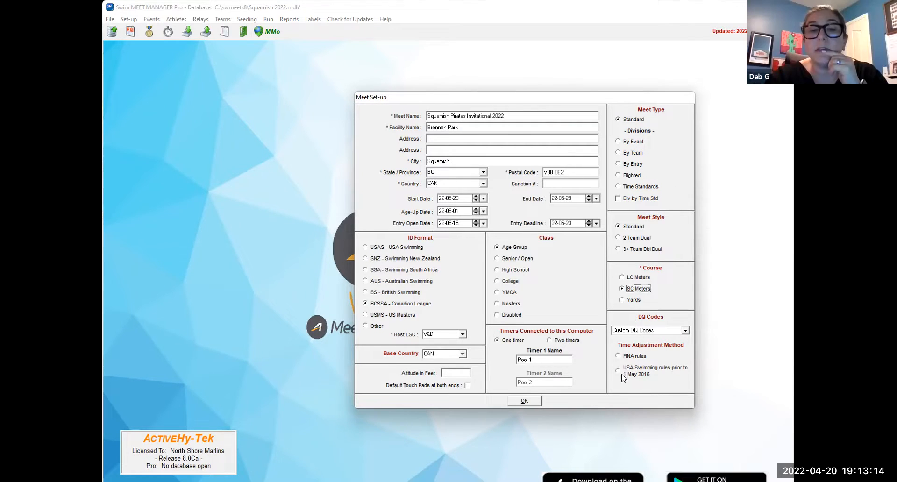
- Choose FINA rules as the time adjustment method and save the meet set-up
click(526, 403)
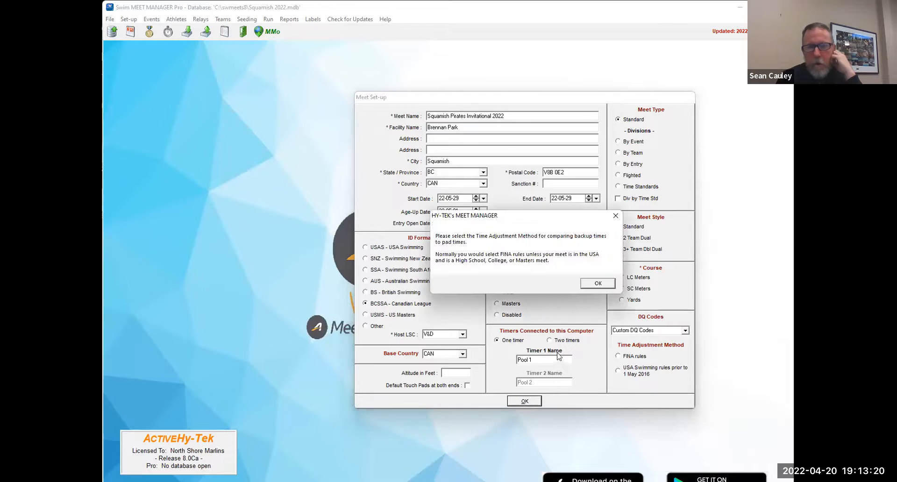
click(590, 283)
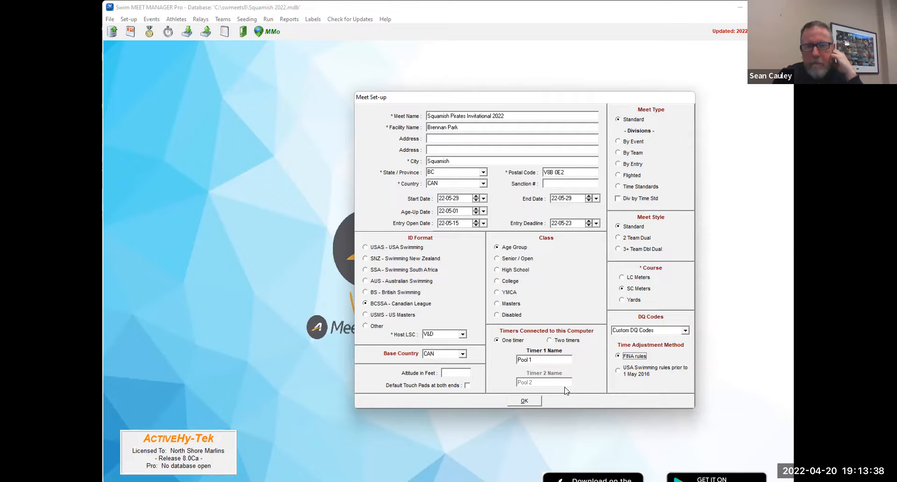
click(525, 401)
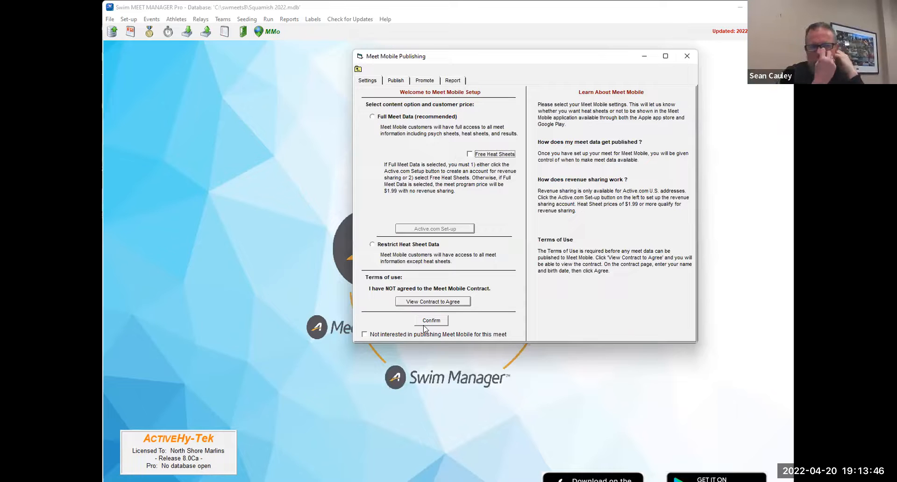
- Close the Meet Mobile publishing setup without selecting any publishing option for this meet
click(393, 334)
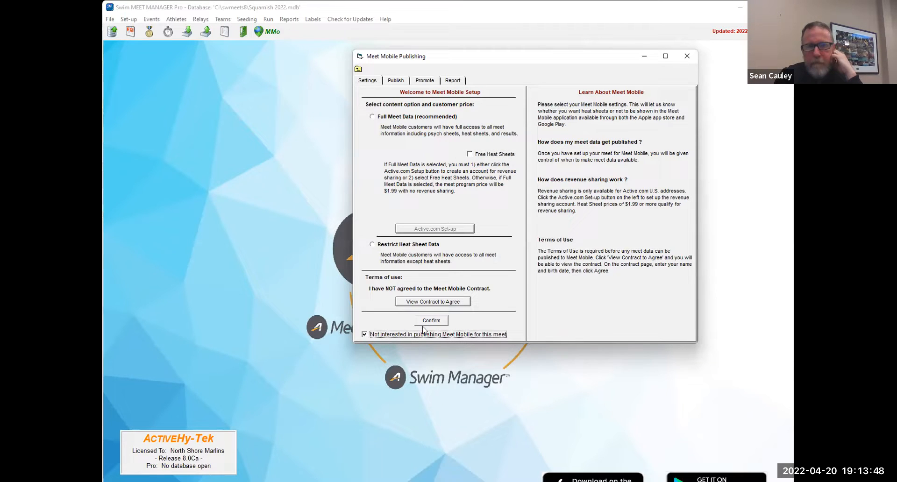
click(410, 334)
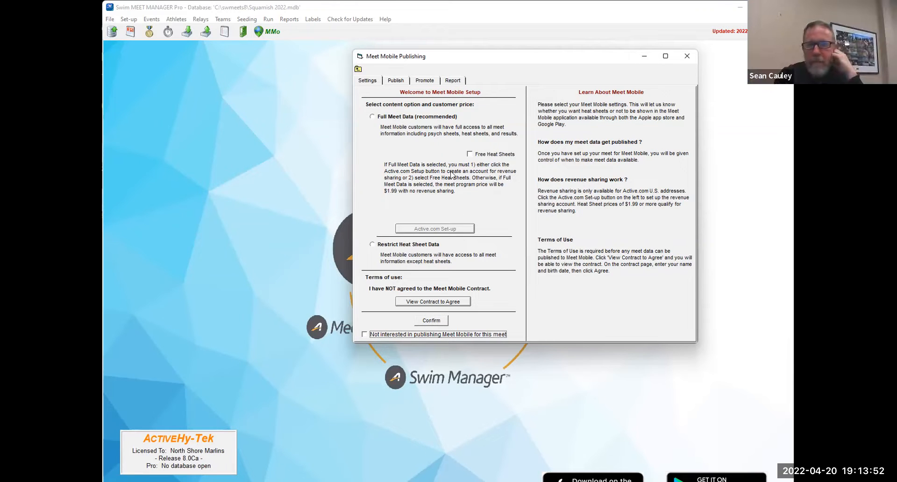
click(687, 57)
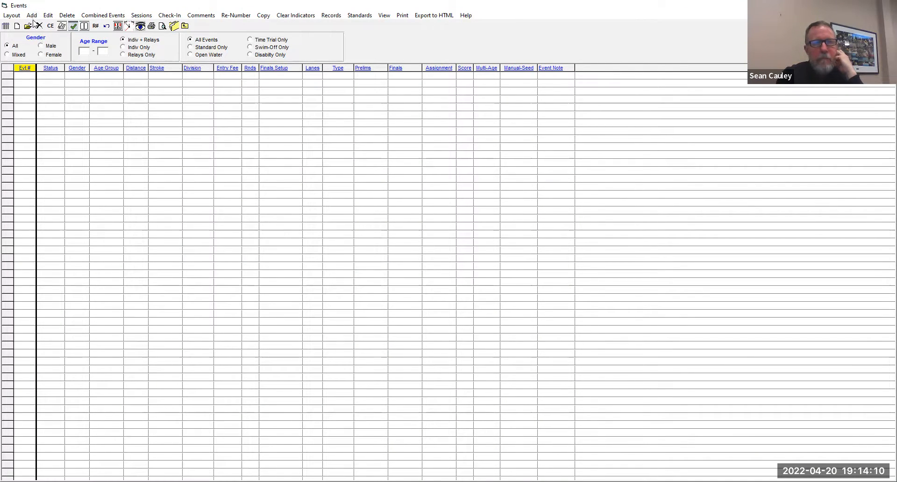
- Start a new event 1 in division O2 "O" Cat 2 with distance 200 and the Medley stroke
click(33, 19)
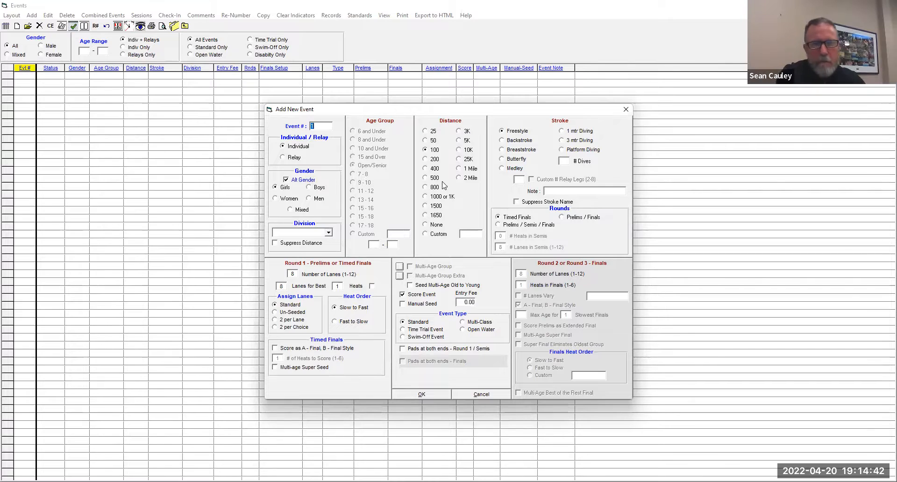
click(329, 233)
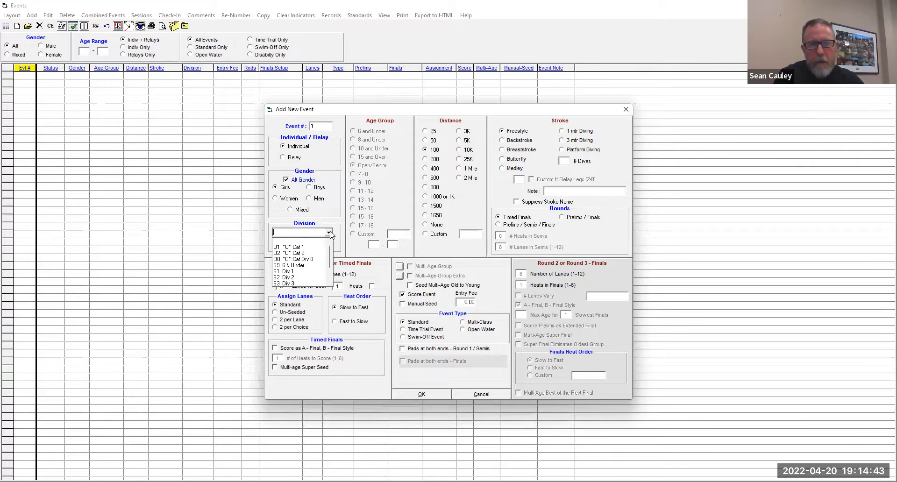
click(316, 252)
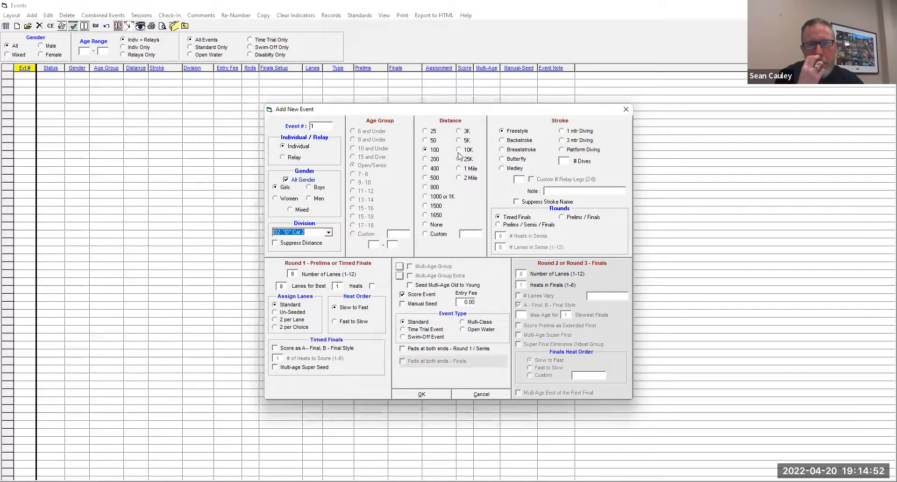
click(438, 161)
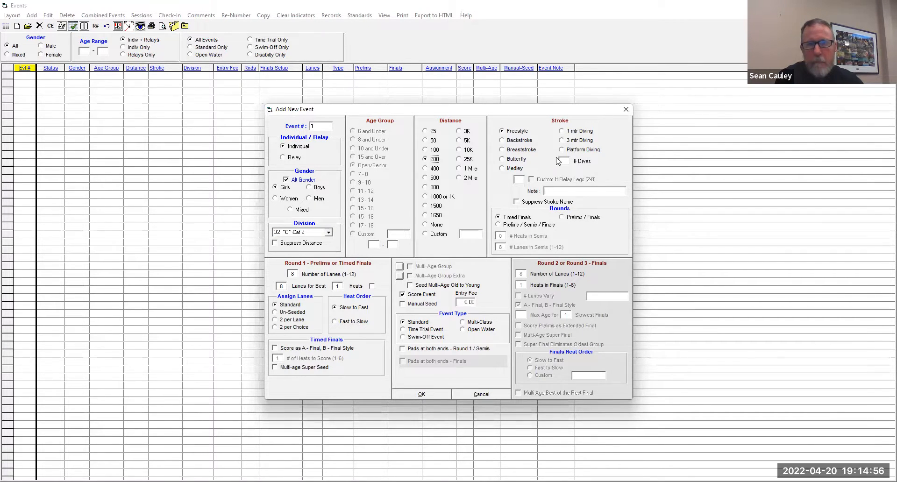
click(514, 169)
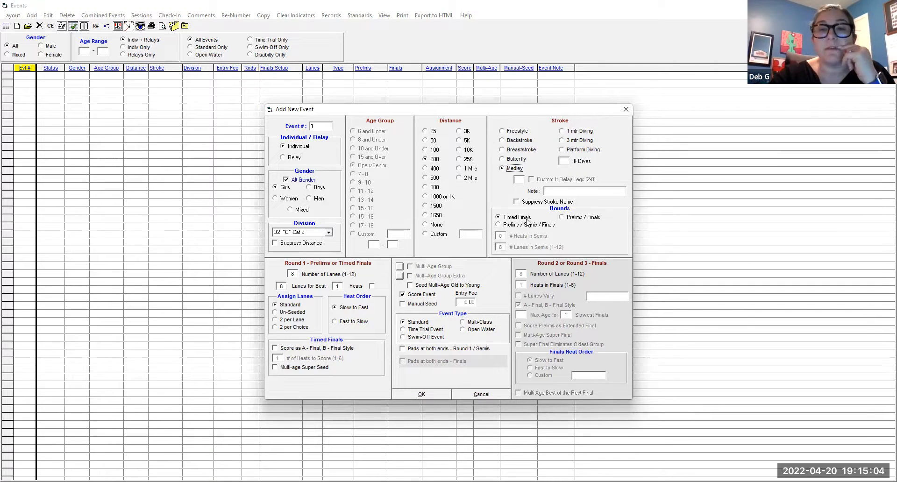
- Set event 1's number of lanes and its lanes for the best heat to 6
double_click(293, 274)
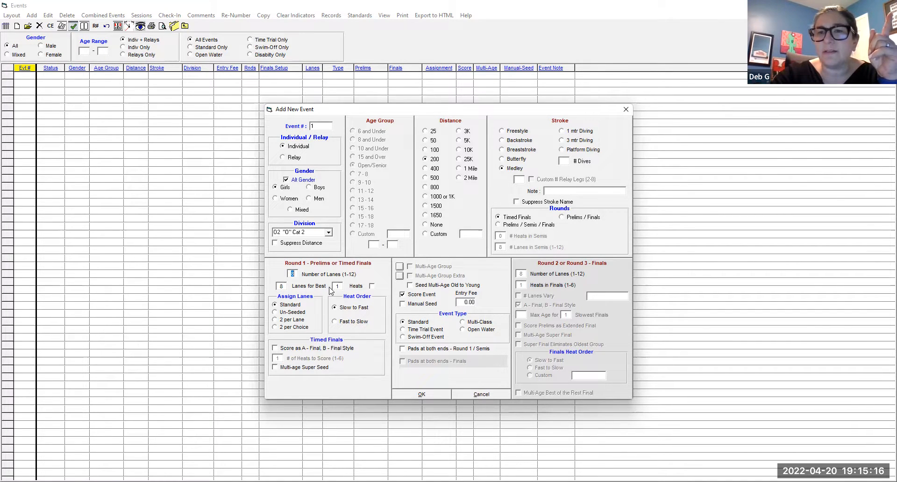
text(6)
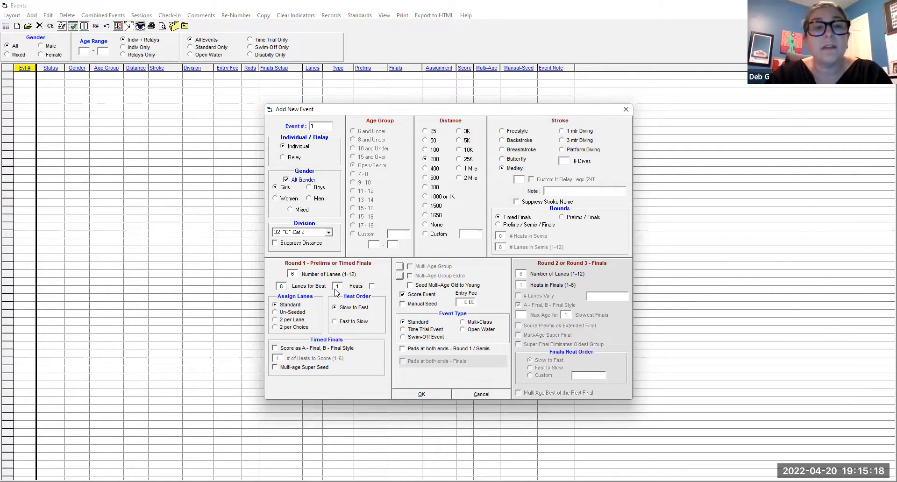
double_click(283, 287)
text(6)
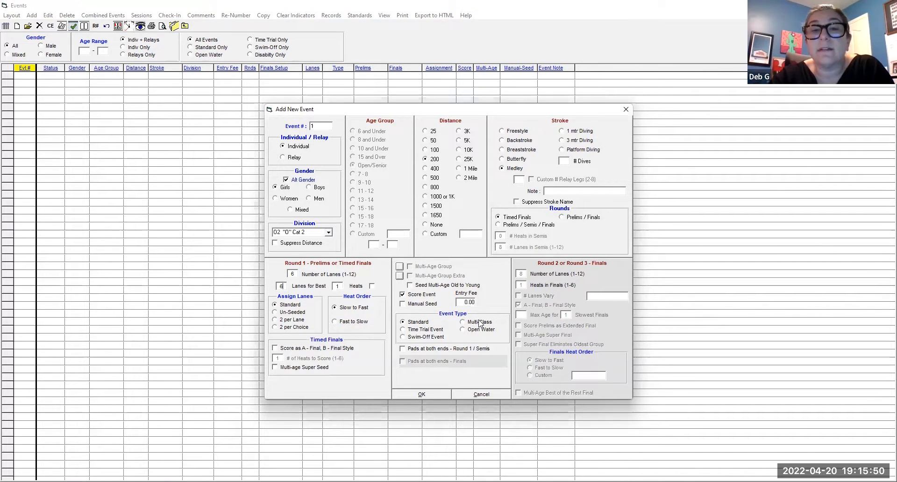
- Save girls event 1 without A/B-final scoring and with a 0.00 entry fee, and add the matching boys event 2
click(275, 348)
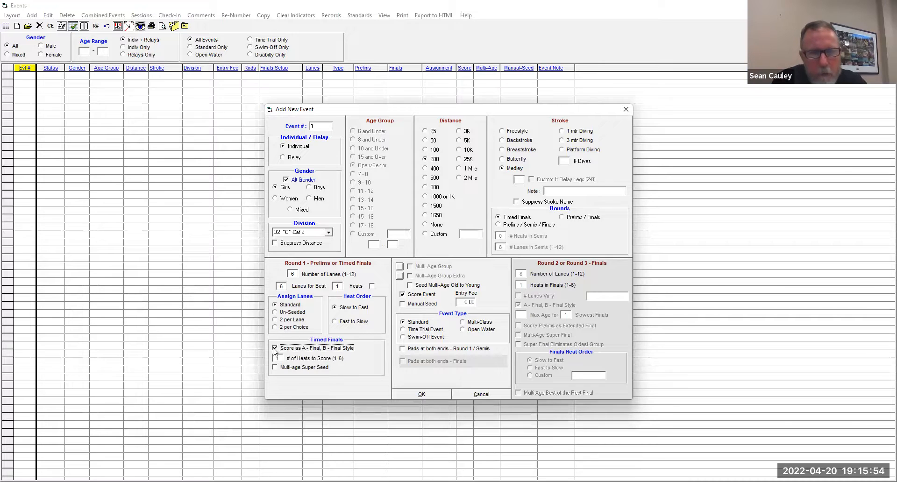
click(275, 349)
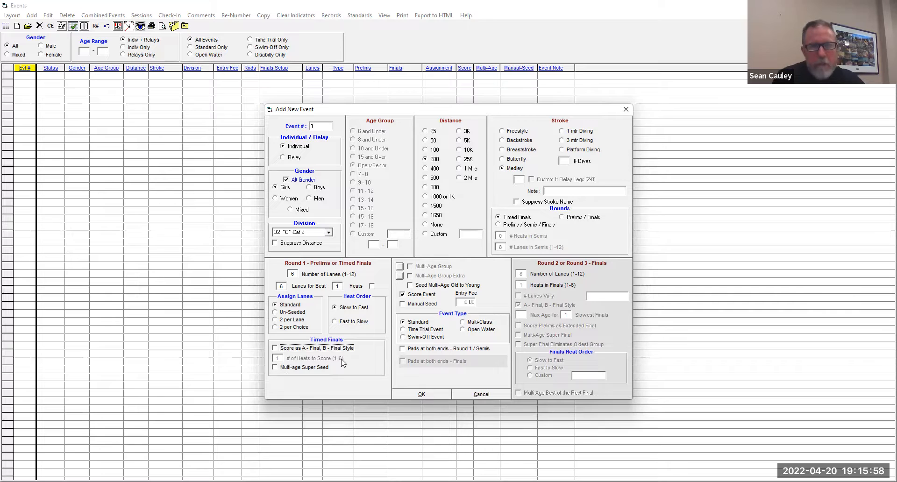
click(466, 303)
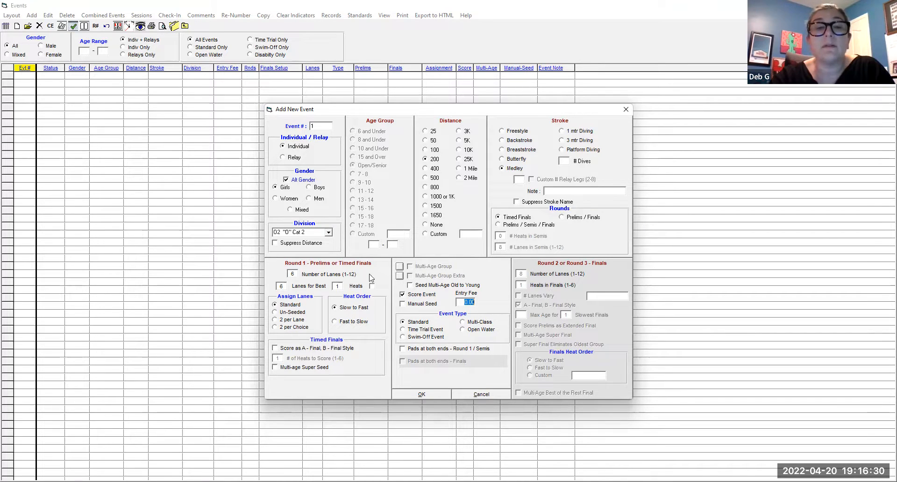
click(423, 394)
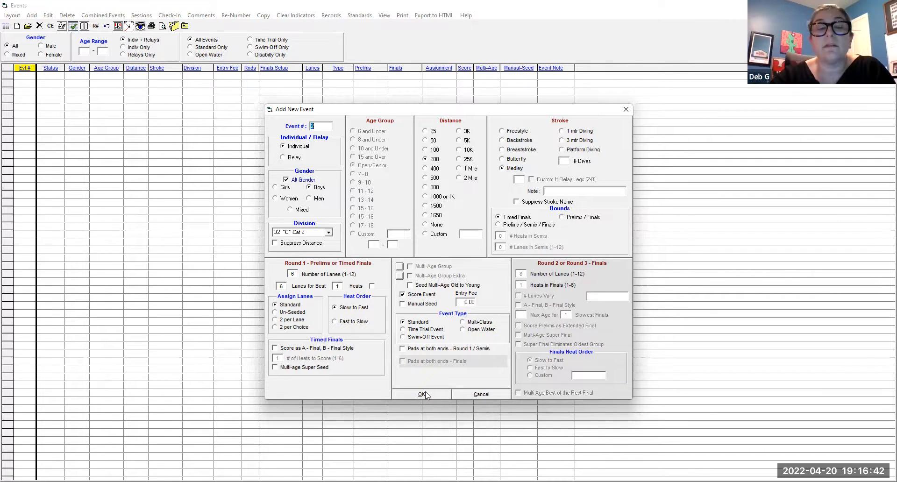
click(423, 395)
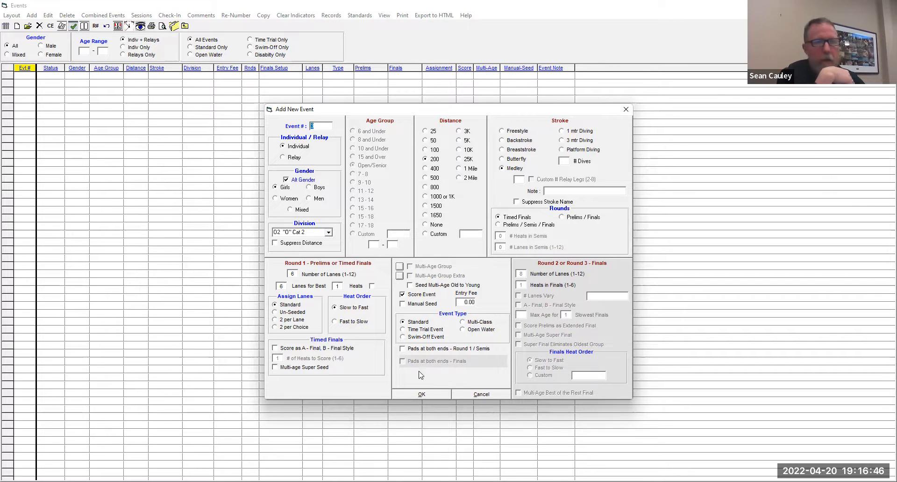
- Add the girls and boys 200 Medley events 3 and 4 in division O8 "O" Cat Div 8
click(329, 232)
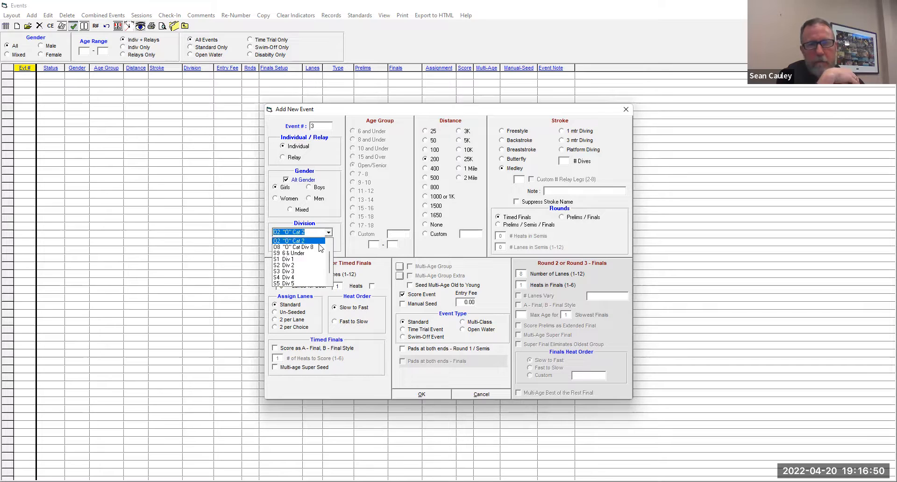
click(321, 247)
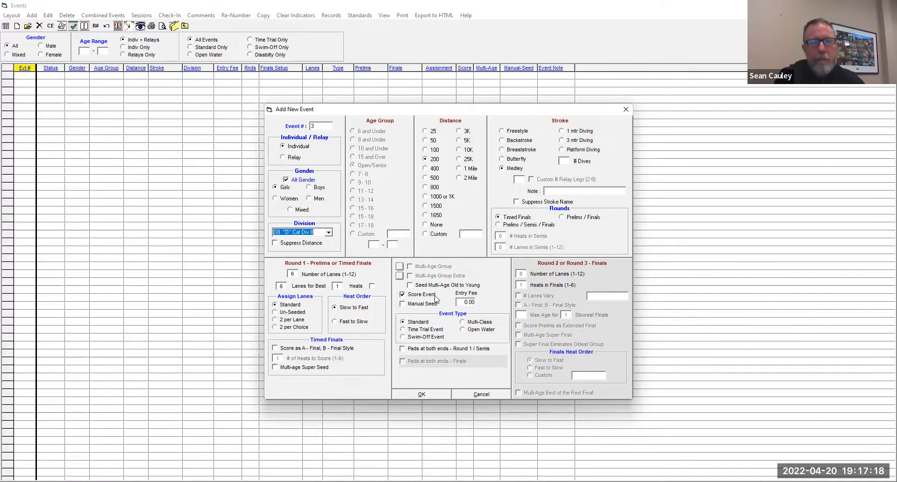
click(421, 395)
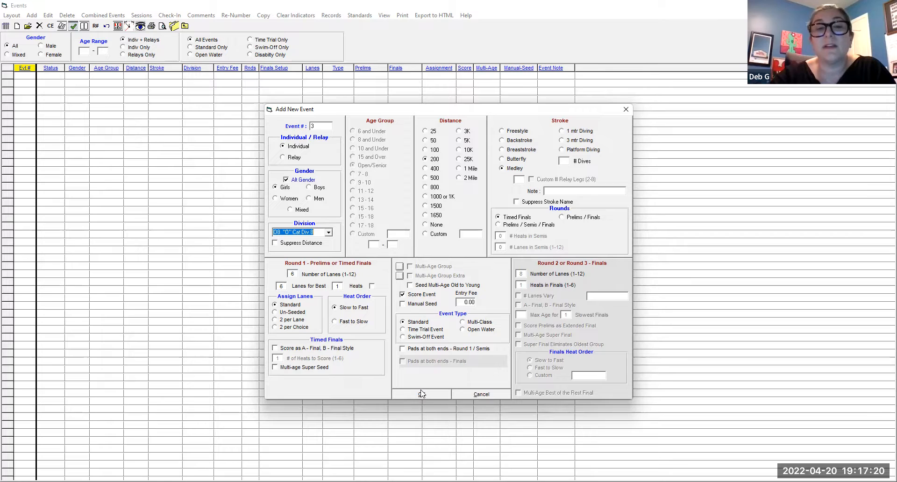
click(423, 395)
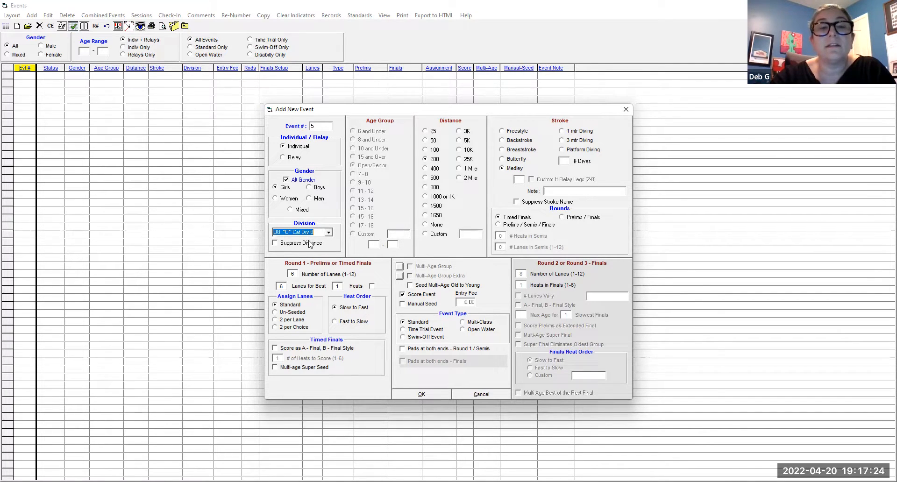
- Set the division of the new girls 200 Medley event 5 to S7 Div 7
click(328, 233)
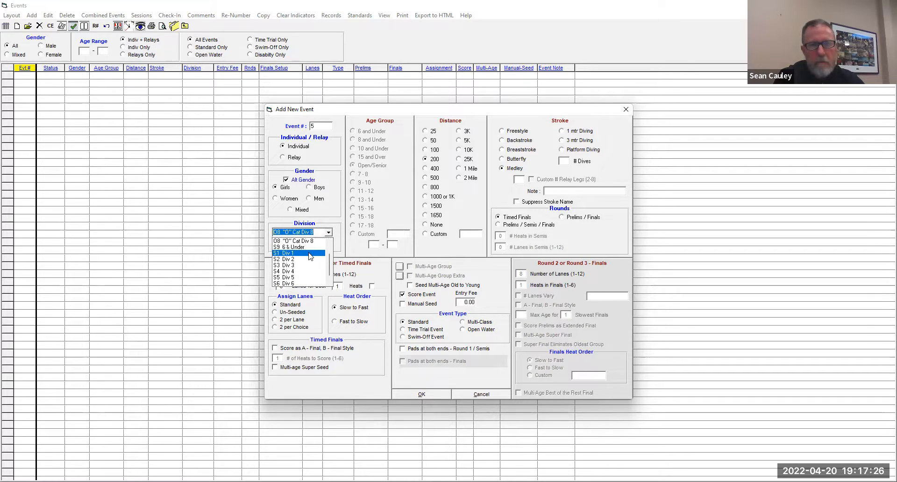
scroll(313, 255, up, 1)
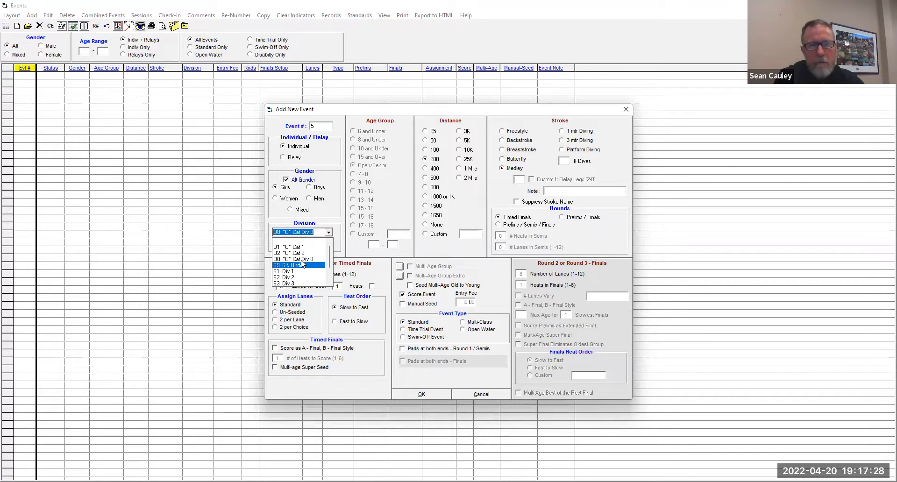
drag(330, 258, 332, 281)
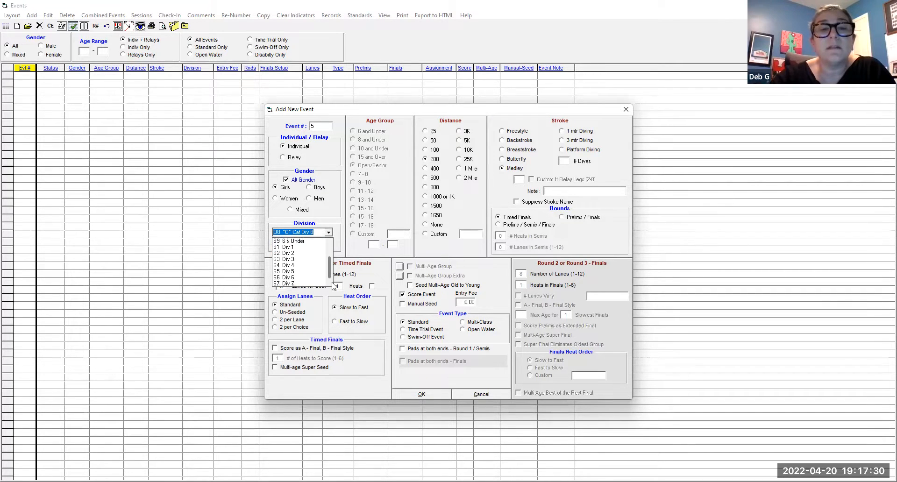
click(292, 283)
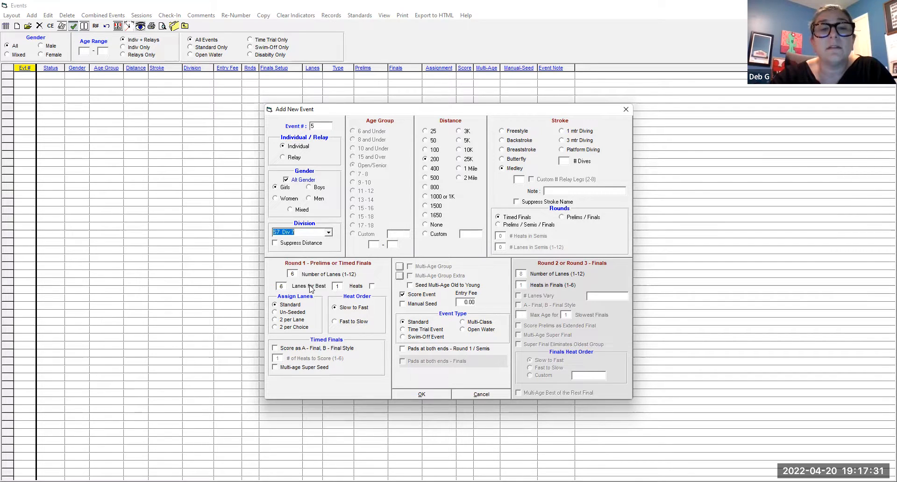
- Save the S7 Div 7 200 Medley events 5 and 6, and add girls and boys events 7 and 8 in S6 Div 6
click(422, 395)
click(422, 395)
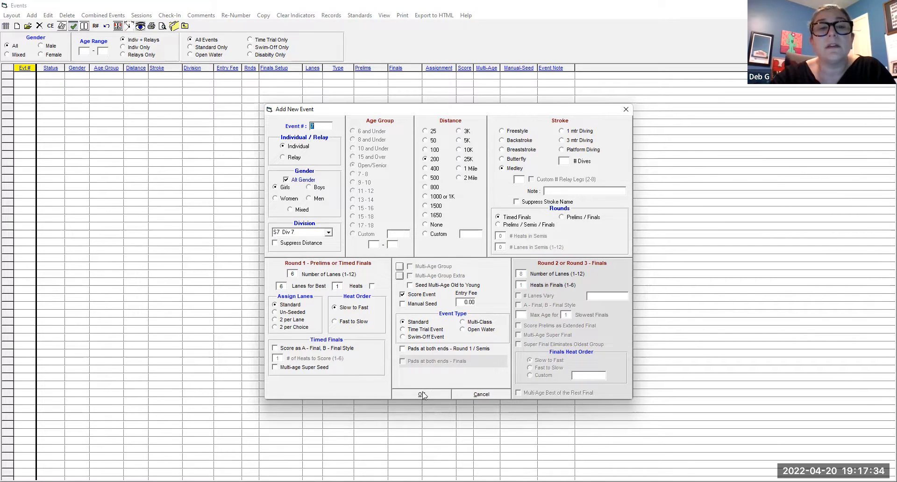
click(328, 232)
click(309, 277)
double_click(428, 393)
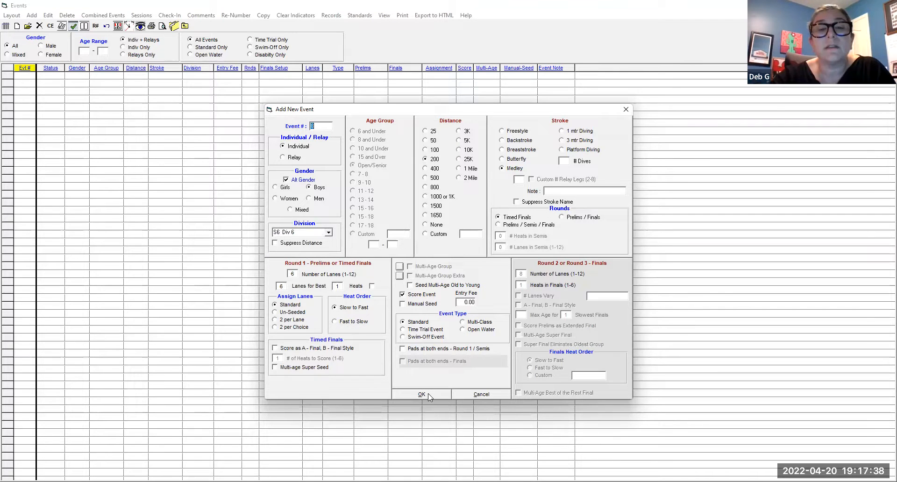
- Add the girls and boys 200 Medley events 9 and 10 in S5 Div 5, and events 11 and 12 in S4 Div 4
click(329, 232)
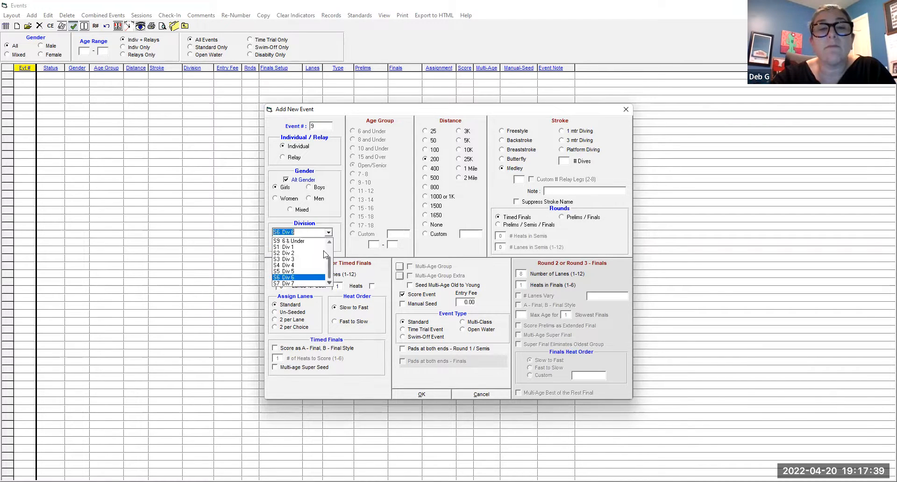
click(299, 271)
double_click(425, 393)
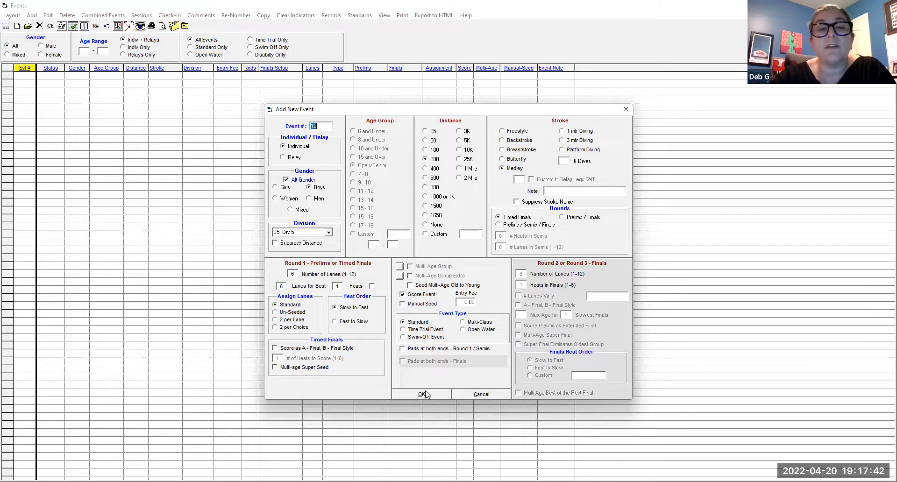
click(329, 233)
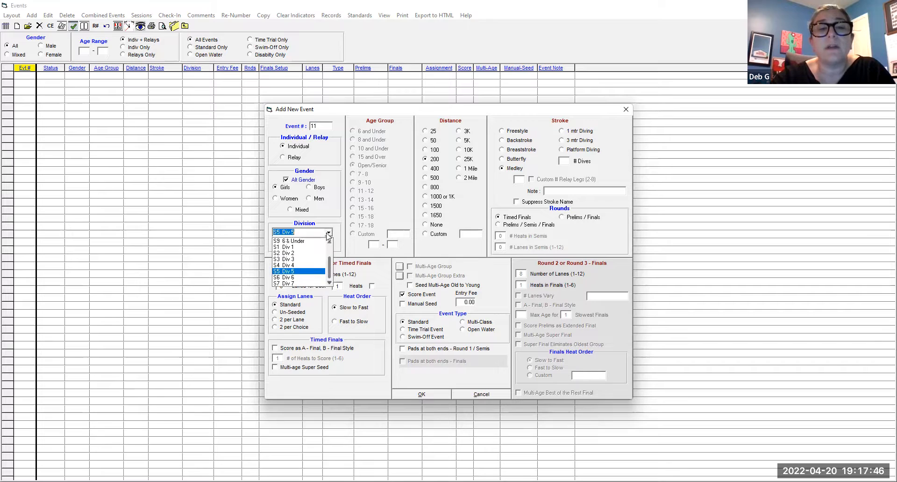
click(316, 264)
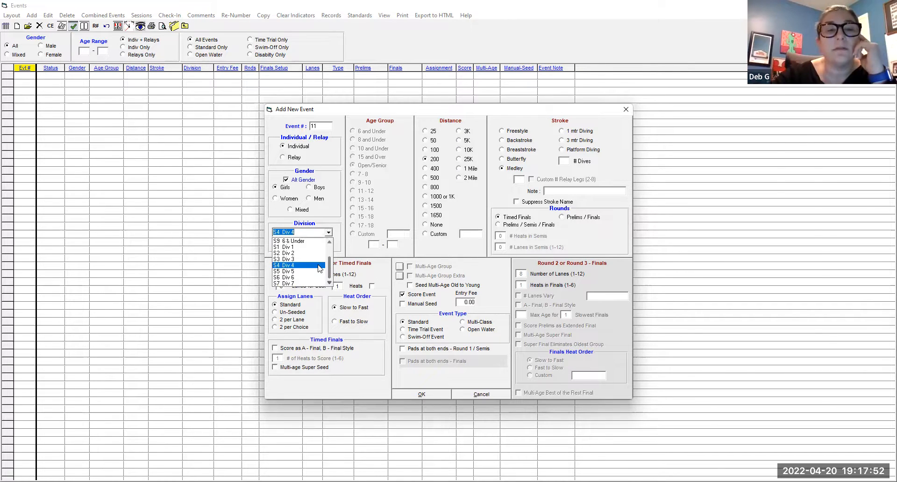
click(315, 265)
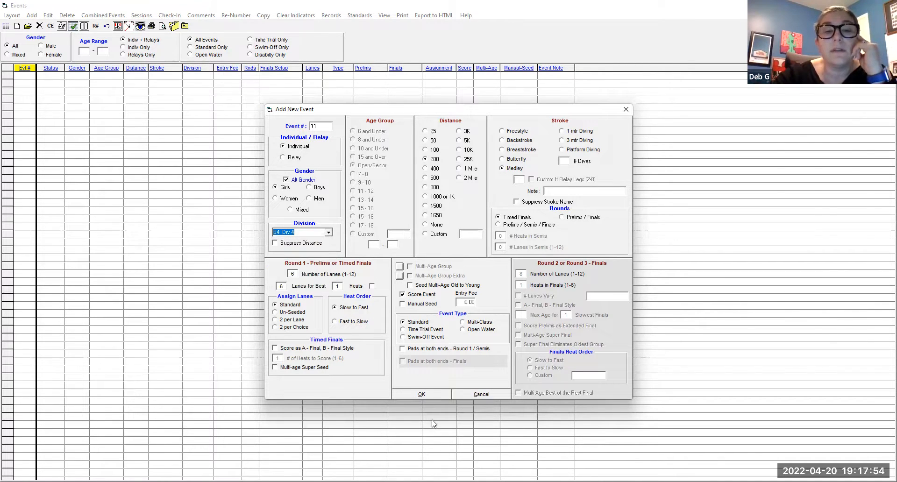
click(419, 395)
click(419, 395)
- Add the girls and boys 100 Medley events 13 and 14 in division O1 "O" Cat 1
click(328, 232)
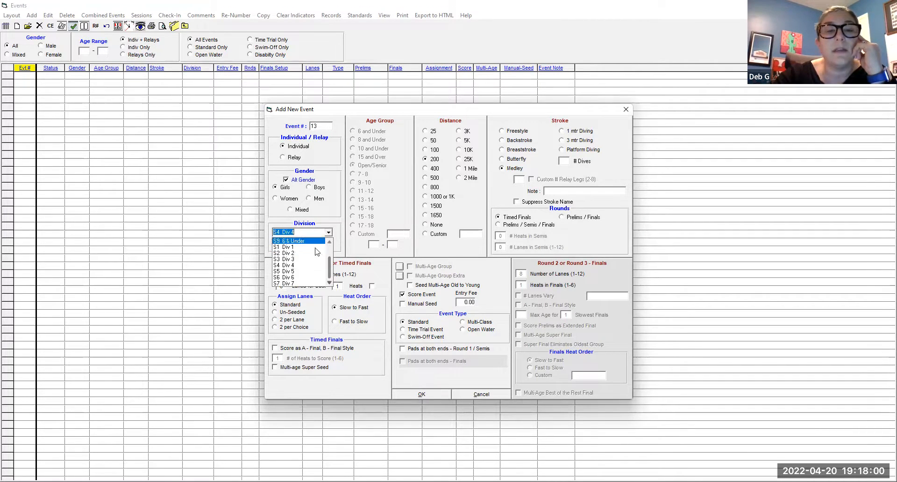
click(316, 259)
click(425, 151)
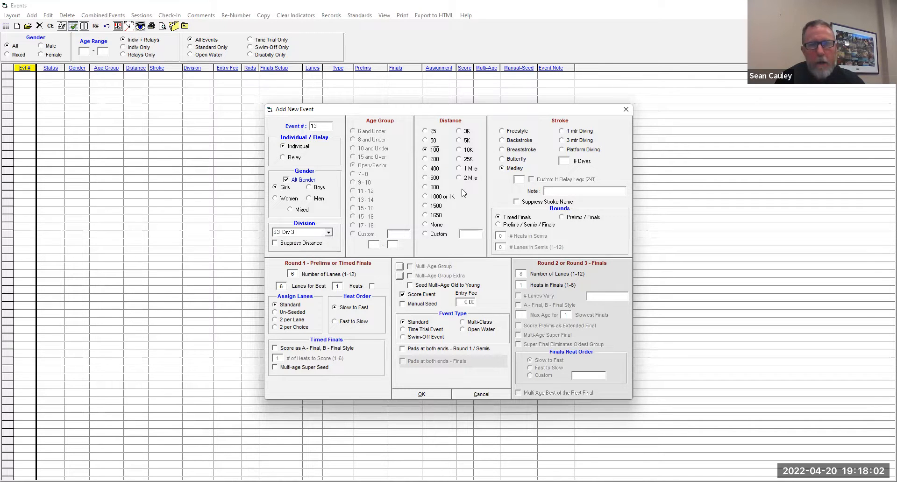
click(329, 232)
scroll(313, 259, up, 2)
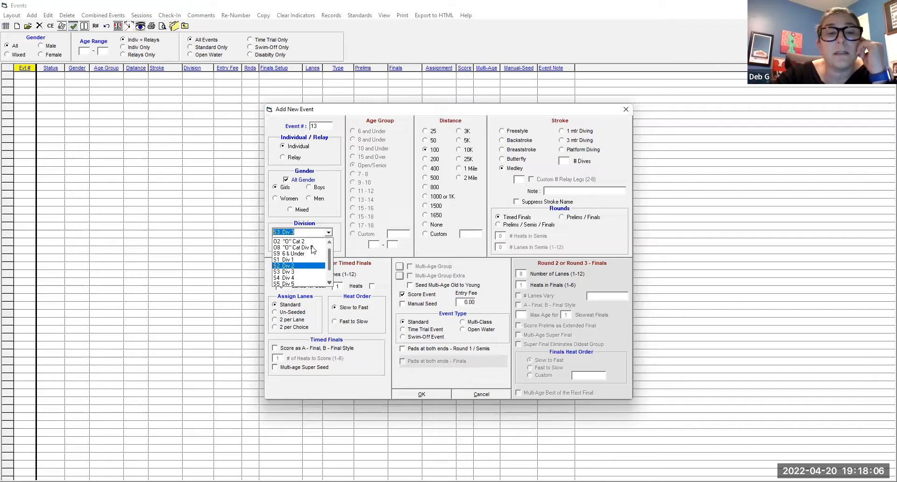
click(309, 240)
click(329, 233)
click(292, 240)
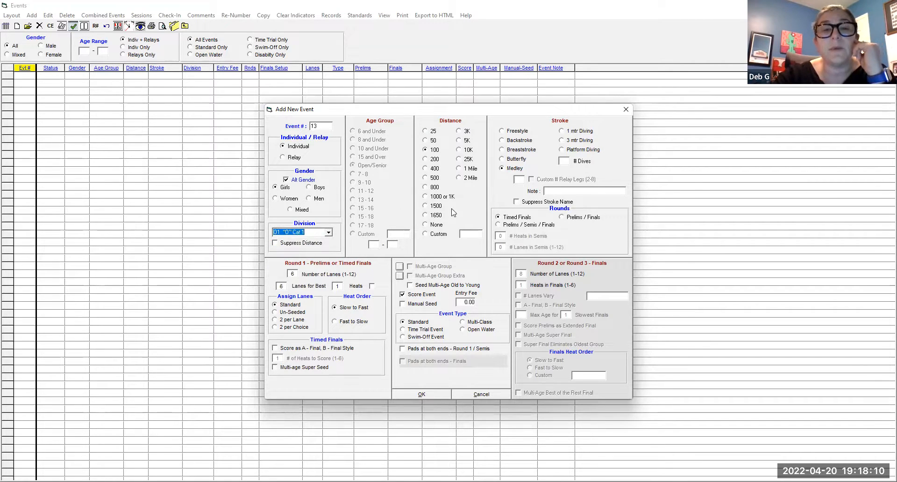
click(428, 394)
click(429, 394)
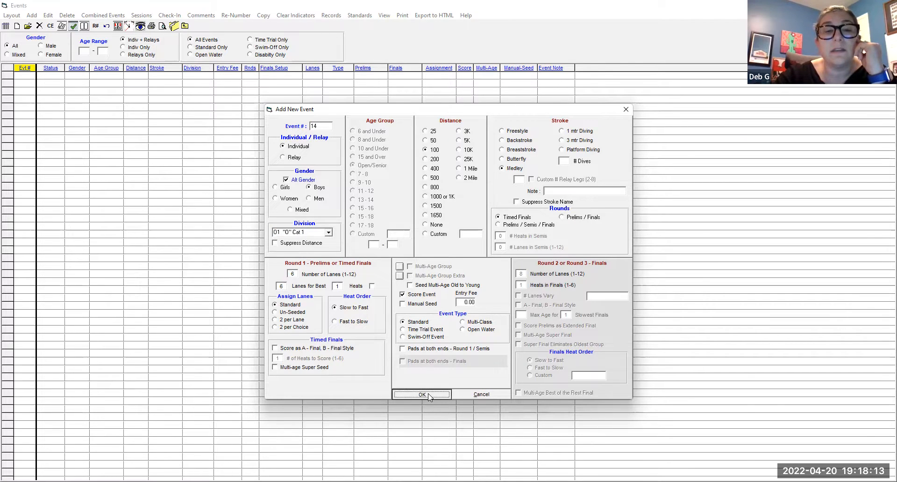
- Add the girls and boys 100 Medley events 15 and 16 in S3 Div 3, and events 17 and 18 in S2 Div 2
click(329, 232)
click(295, 279)
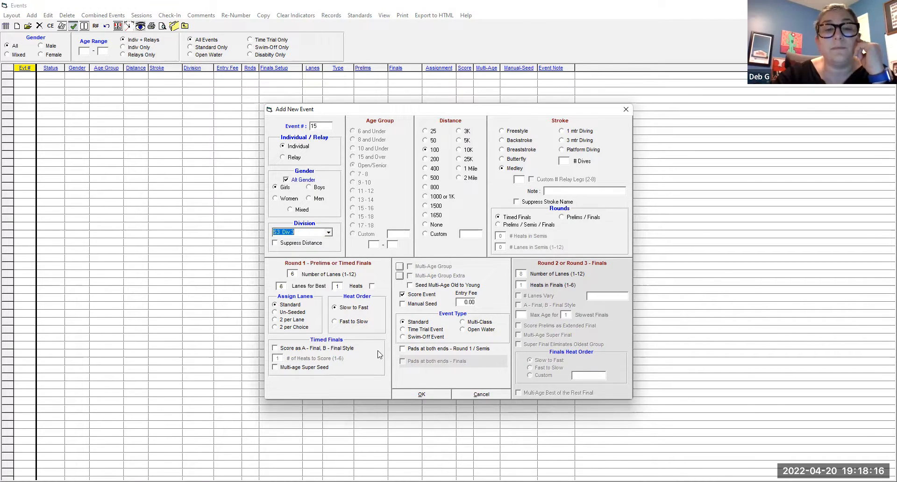
click(429, 397)
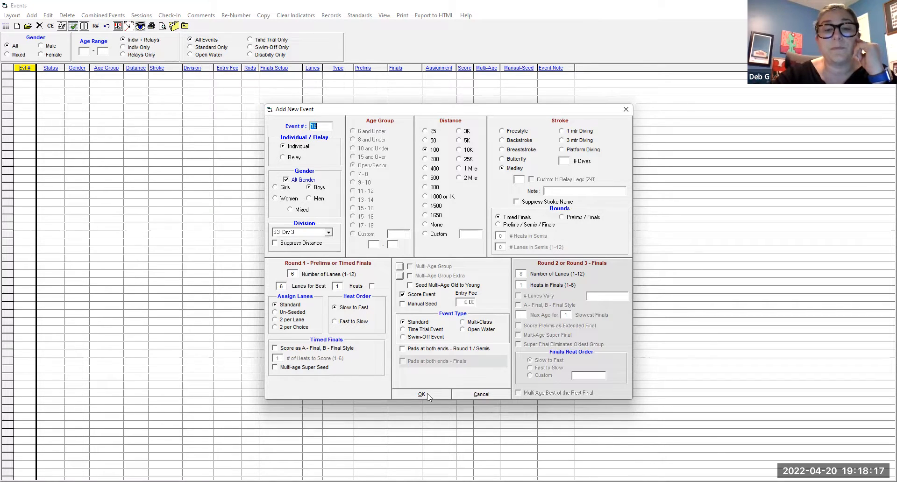
click(330, 232)
click(295, 258)
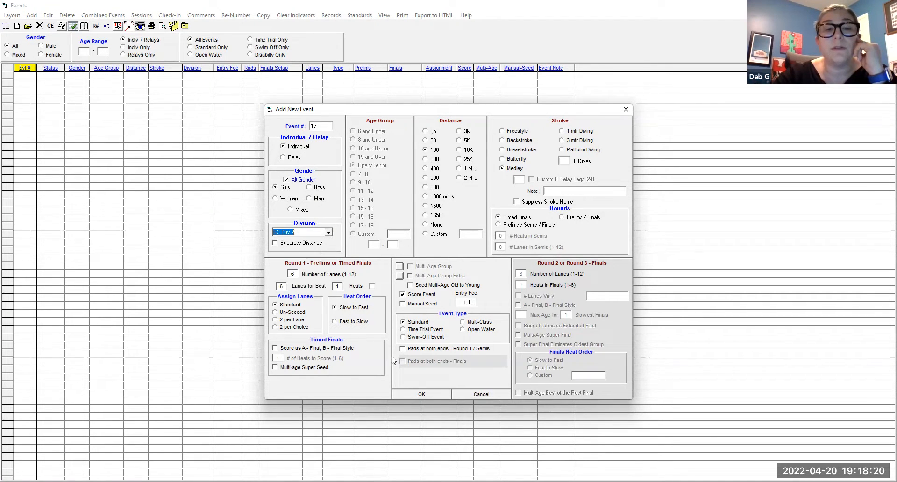
click(430, 396)
- Add the girls and boys 100 Medley events 19 and 20 in division S1 Div 1
click(329, 232)
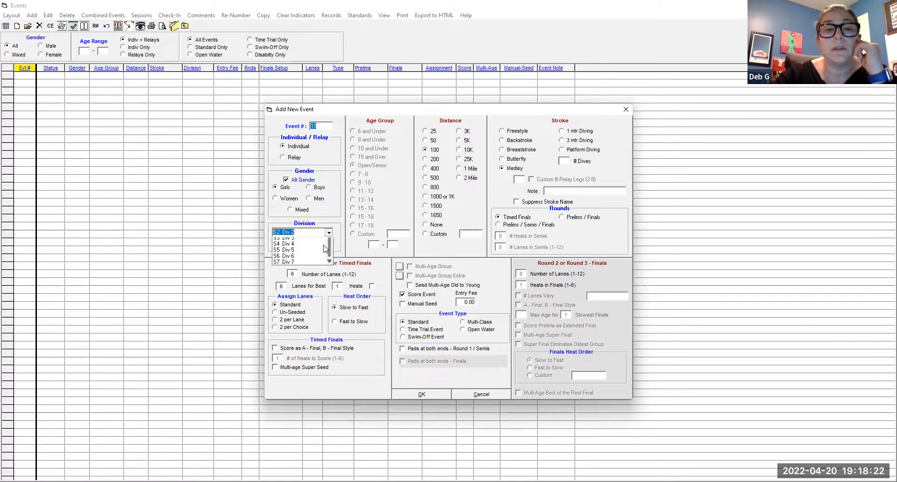
click(292, 252)
click(421, 396)
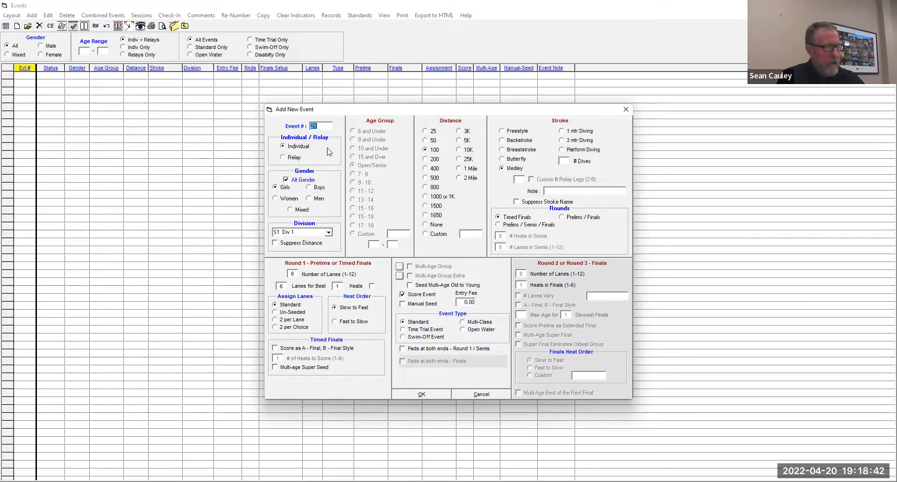
- Add the girls and boys 50 Freestyle events 21 and 22 in division O2 "O" Cat 2
click(329, 232)
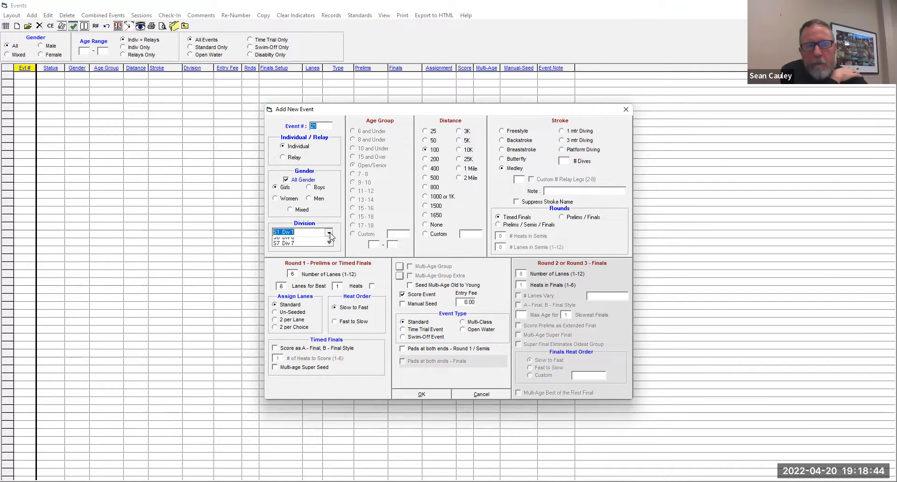
scroll(312, 258, down, 5)
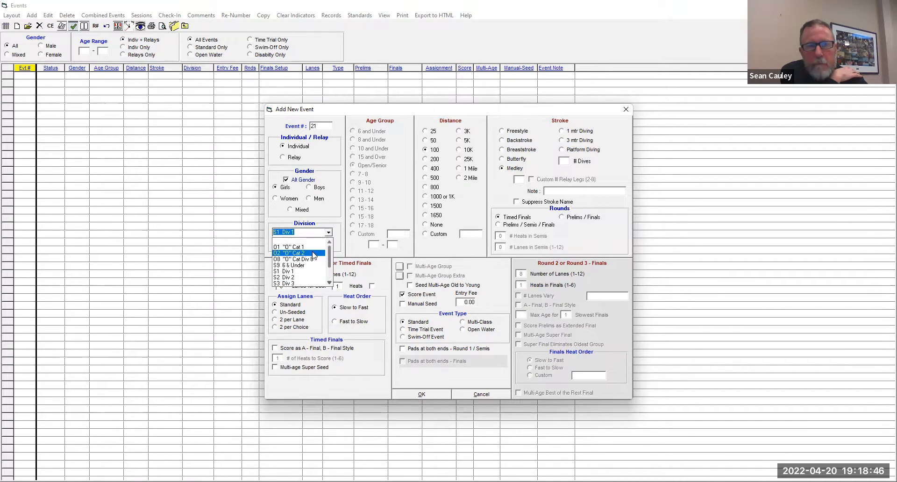
click(312, 256)
click(432, 141)
click(514, 131)
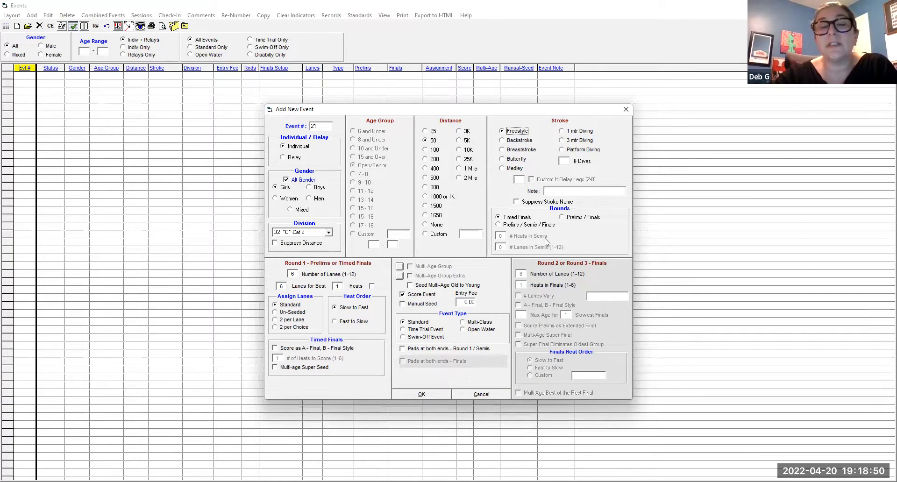
click(422, 395)
click(422, 395)
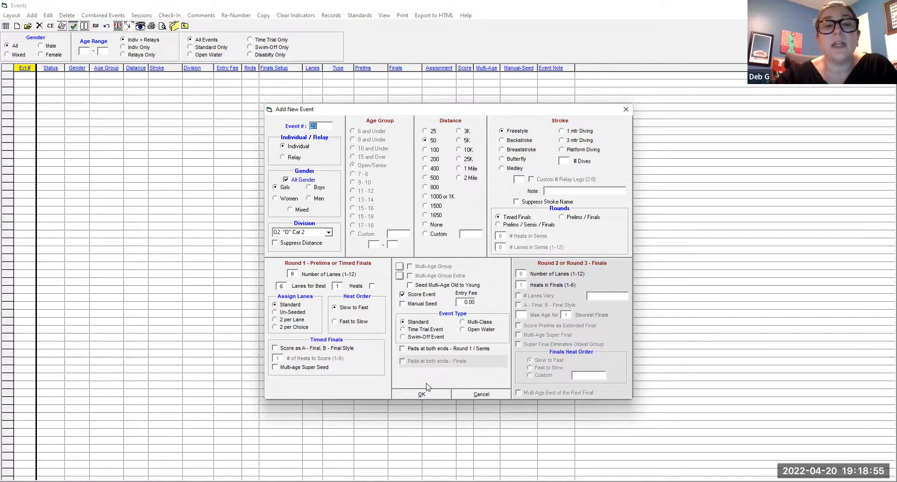
- Add the girls and boys 50 Freestyle events 23 and 24 in division O8 "O" Cat Div 8
click(290, 232)
click(329, 232)
scroll(322, 263, up, 1)
scroll(322, 264, down, 2)
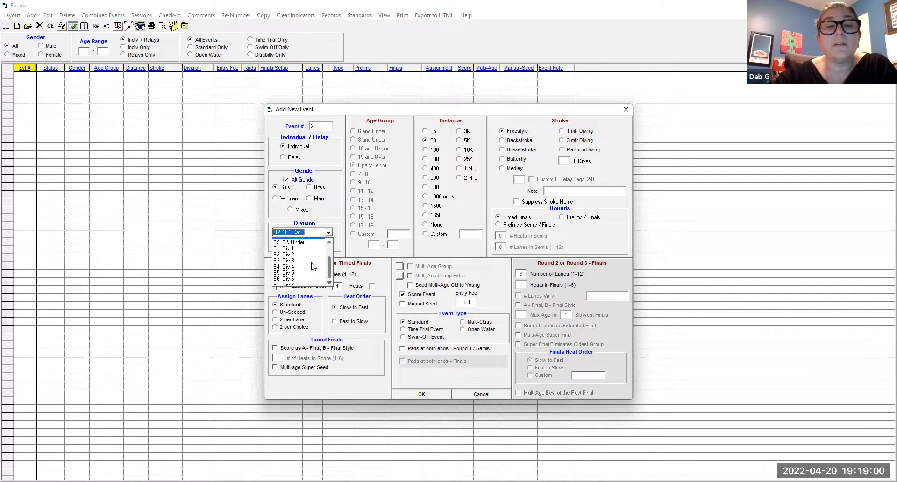
click(297, 284)
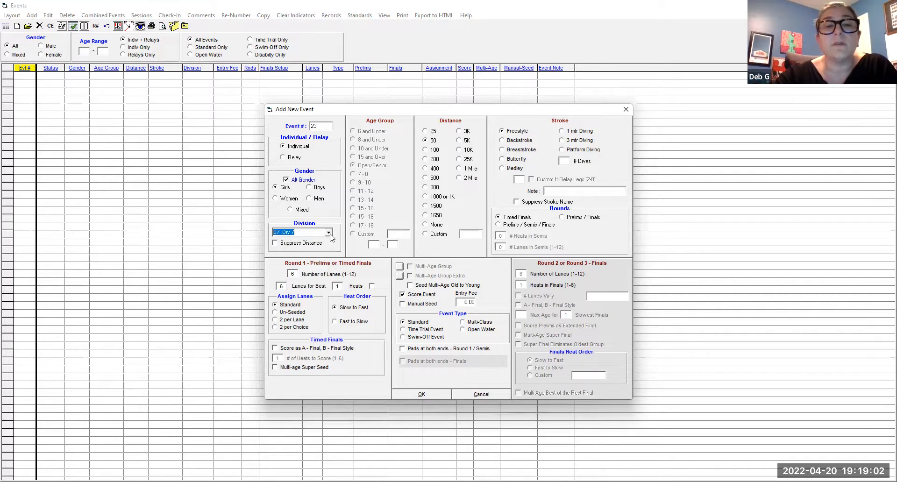
click(328, 232)
scroll(311, 257, up, 1)
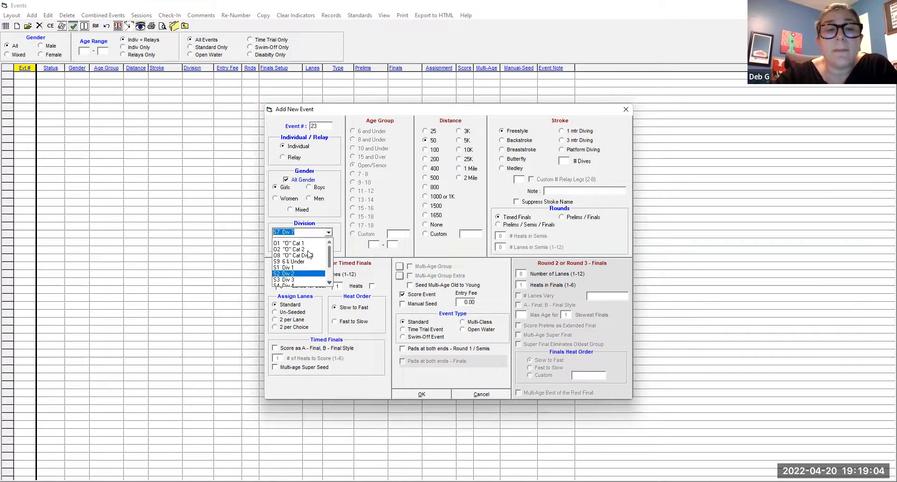
click(311, 259)
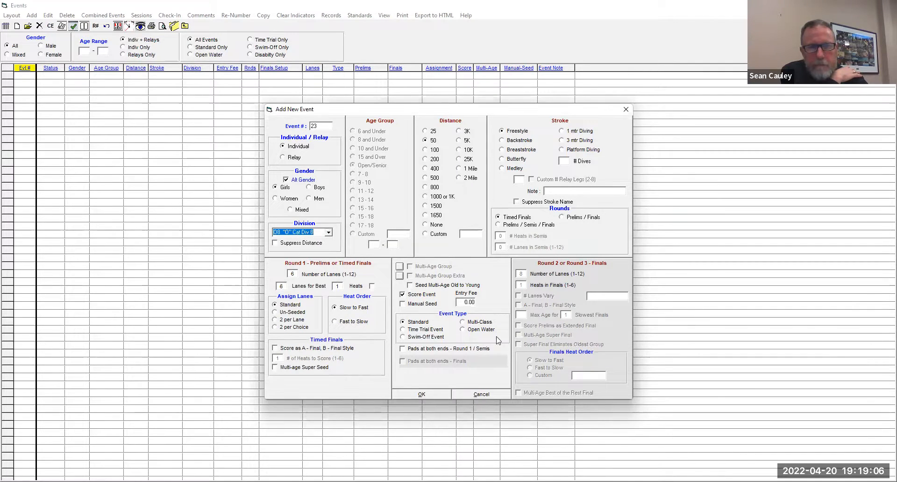
click(426, 395)
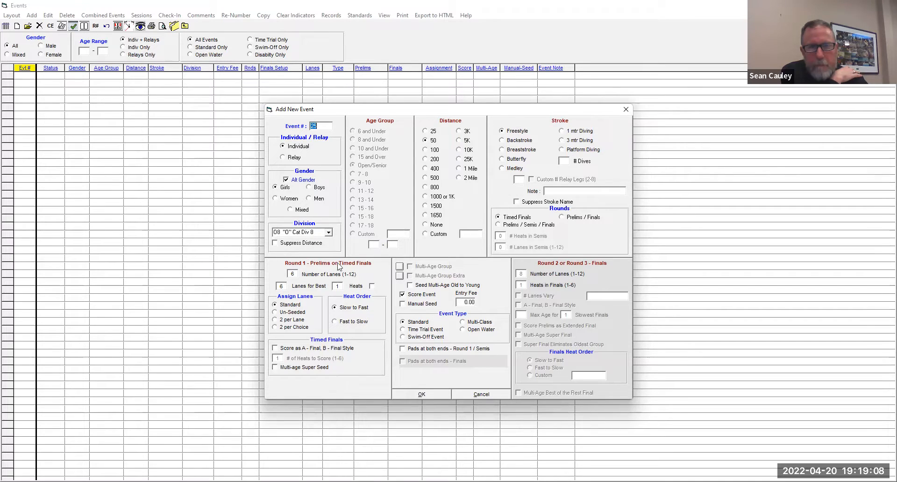
- Add the girls and boys 50 Freestyle events 25 and 26 in division S7 Div 7
click(329, 232)
scroll(318, 266, up, 2)
scroll(317, 267, down, 2)
click(301, 283)
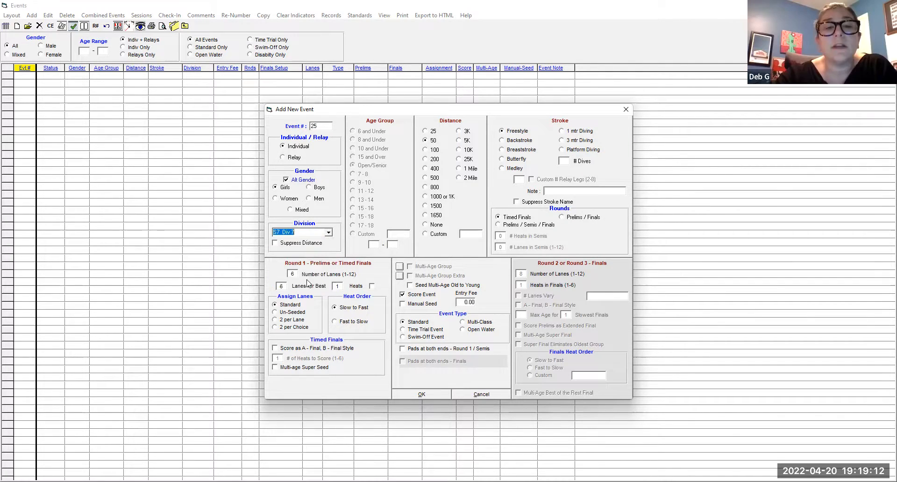
click(426, 396)
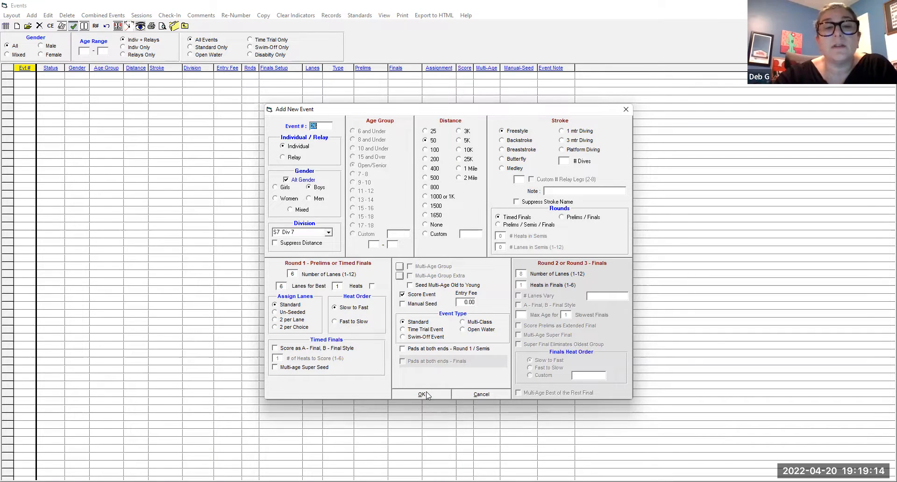
- Add the girls and boys 50 Freestyle events 27 and 28 in S6 Div 6, and events 29 and 30 in S5 Div 5
click(328, 233)
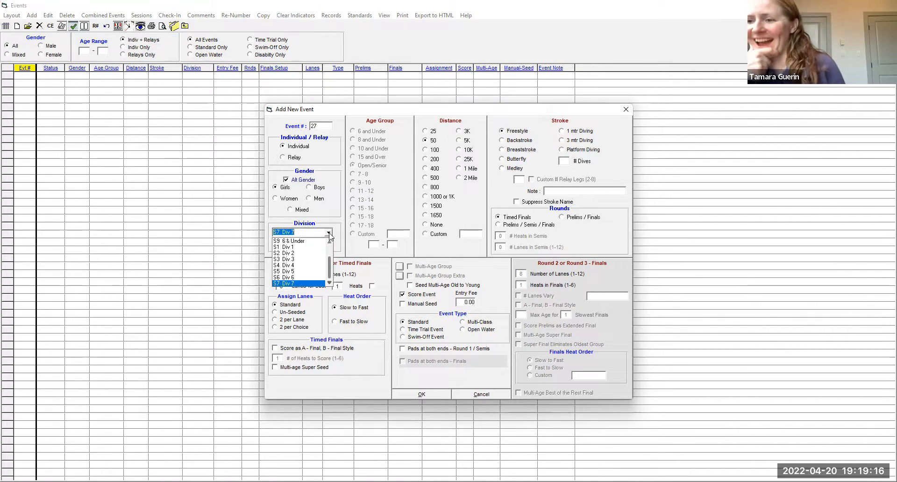
click(299, 275)
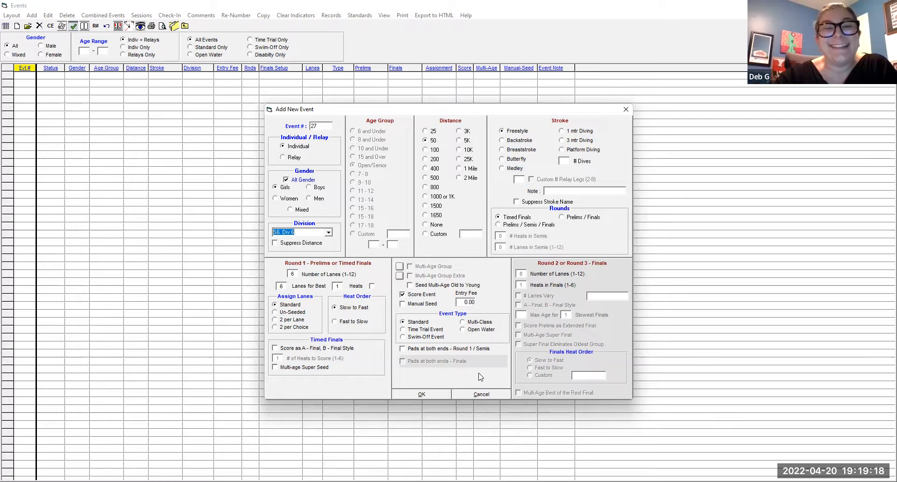
click(426, 394)
click(426, 396)
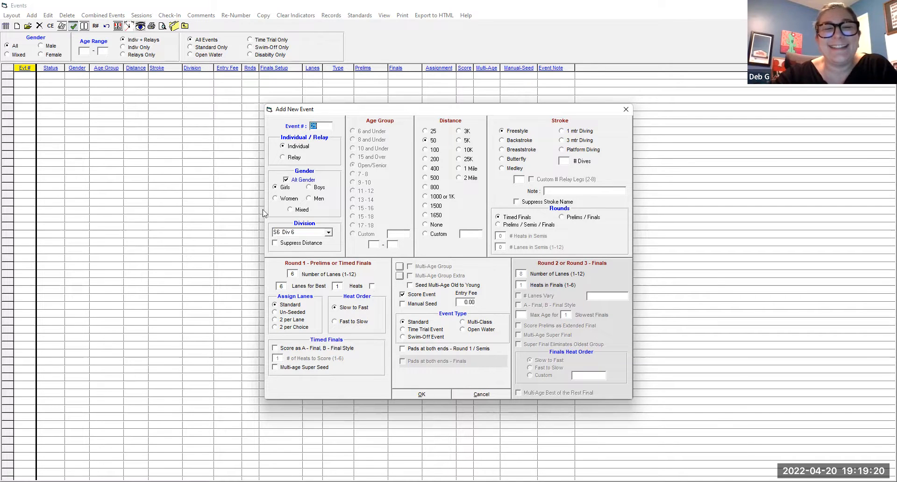
click(328, 232)
click(307, 272)
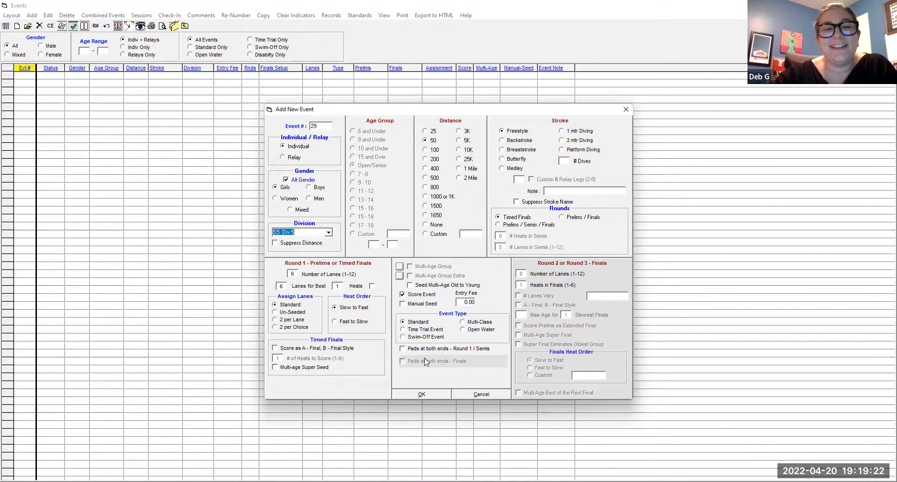
click(429, 395)
- Add the girls and boys 50 Freestyle events 31 and 32 in division S4 Div 4
click(329, 233)
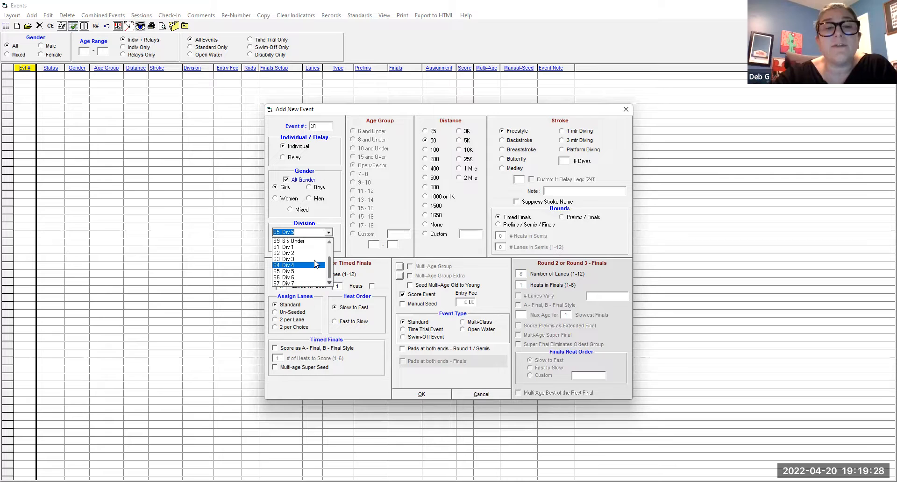
click(315, 265)
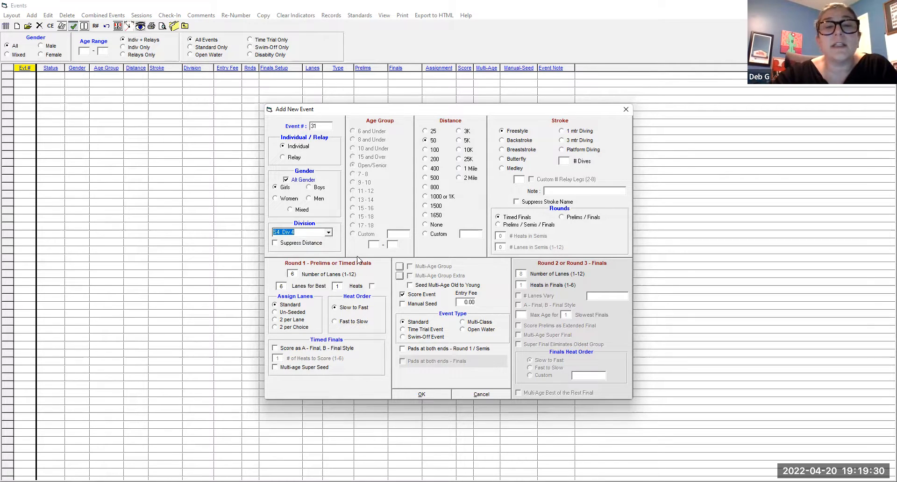
click(421, 395)
- Add the girls and boys 50 Freestyle events 33 and 34 in division S3 Div 3
click(328, 232)
click(301, 260)
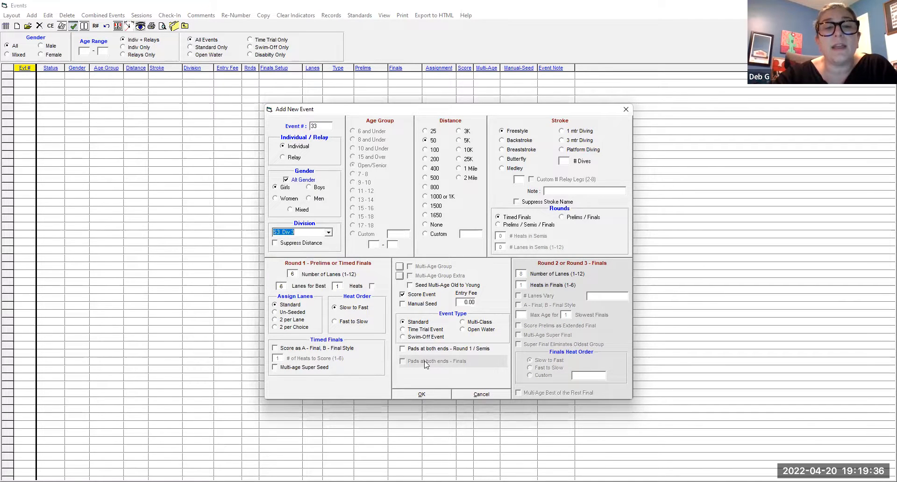
click(432, 395)
click(432, 393)
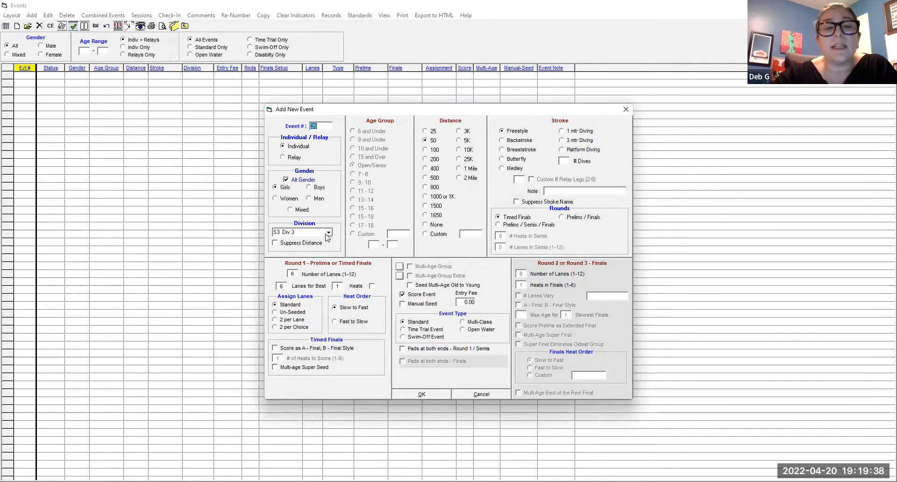
- Add the girls and boys 50 Freestyle events 35 and 36 in S2 Div 2, and events 37 and 38 in S1 Div 1
click(328, 232)
click(304, 257)
click(422, 395)
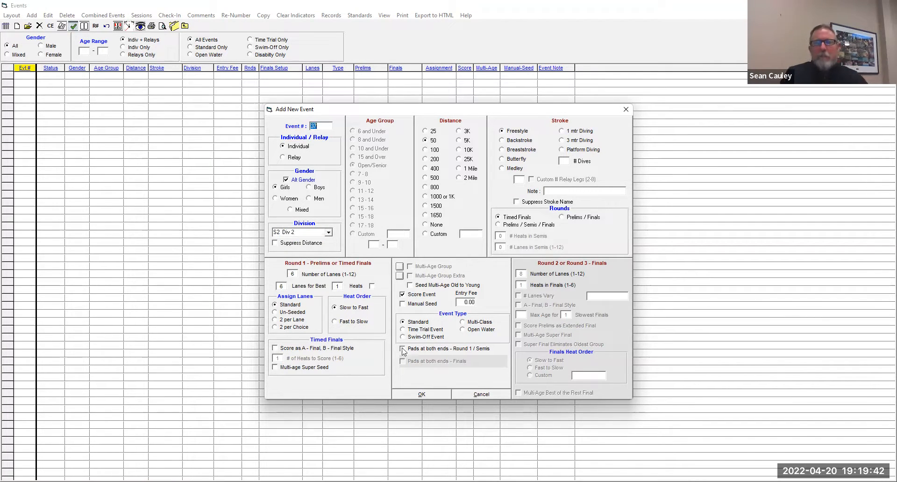
click(328, 232)
click(302, 239)
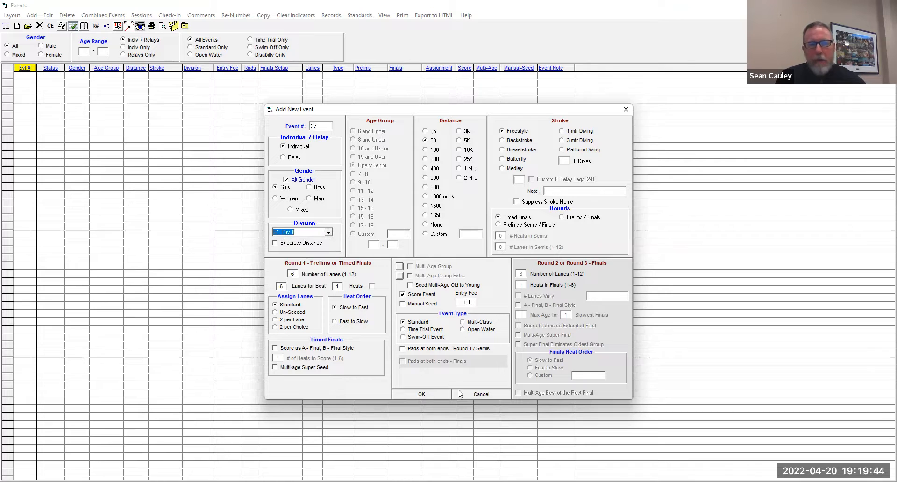
click(414, 396)
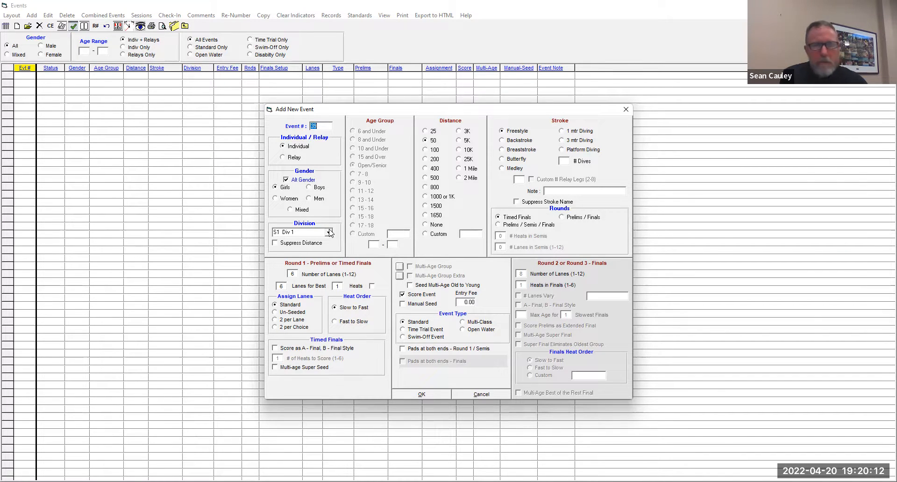
click(624, 111)
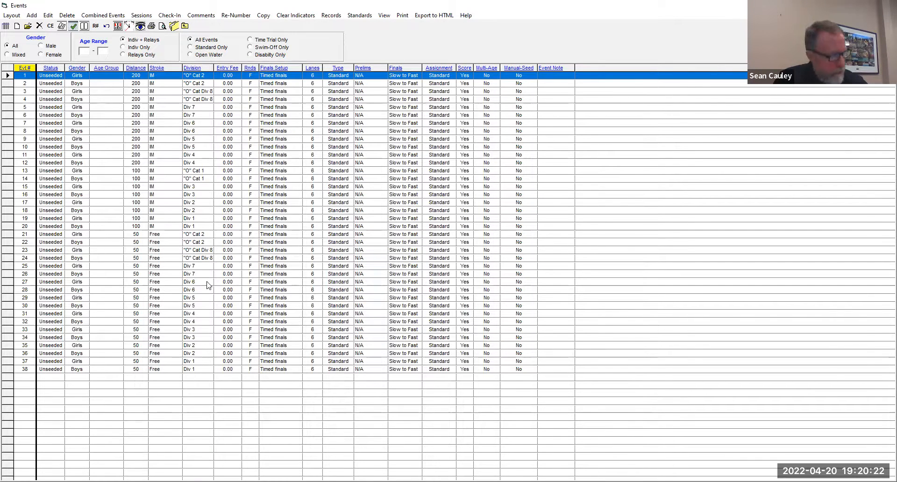
- Check the division order of the 50 Freestyle events from 21 onward in the event list
click(210, 234)
click(211, 258)
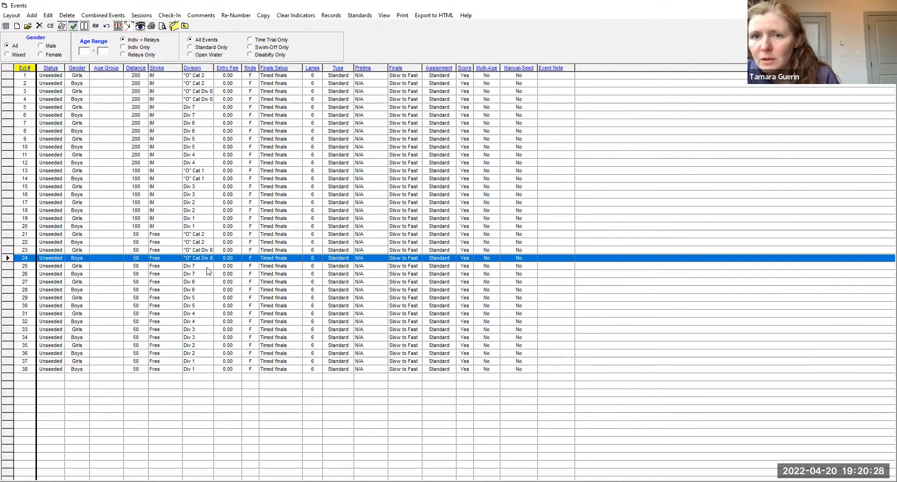
click(212, 266)
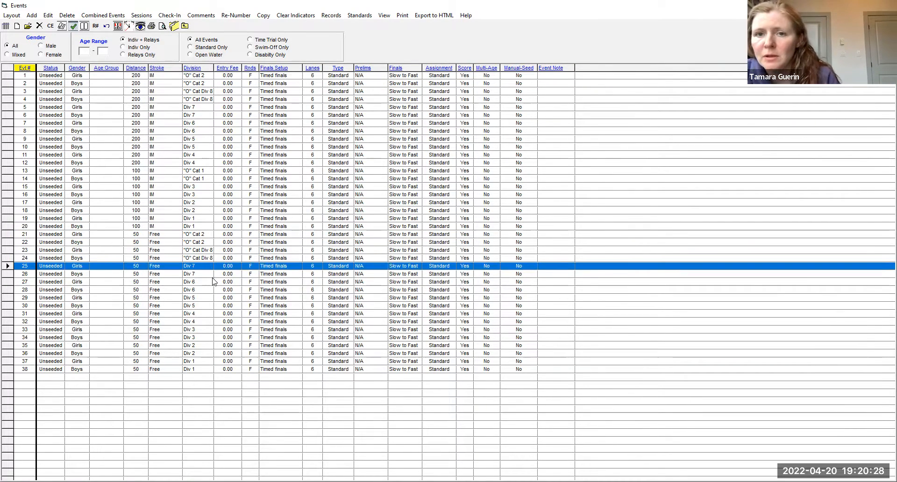
click(210, 306)
click(211, 314)
click(209, 323)
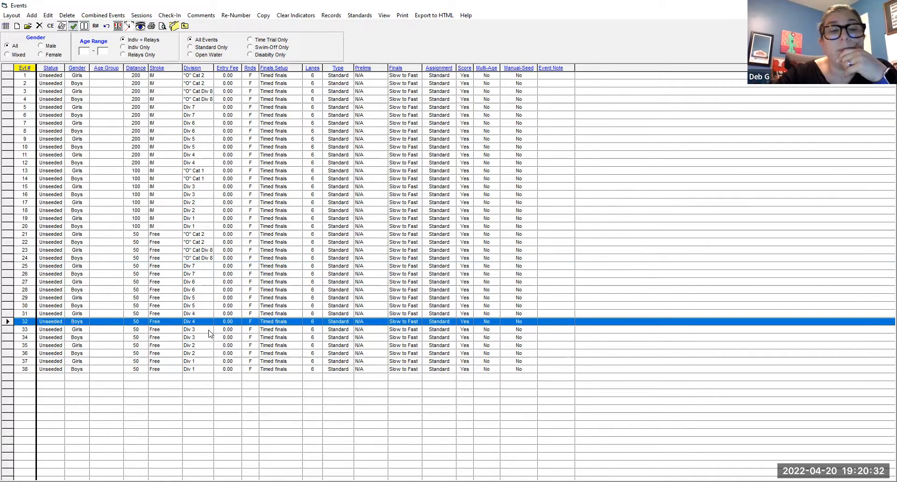
click(210, 329)
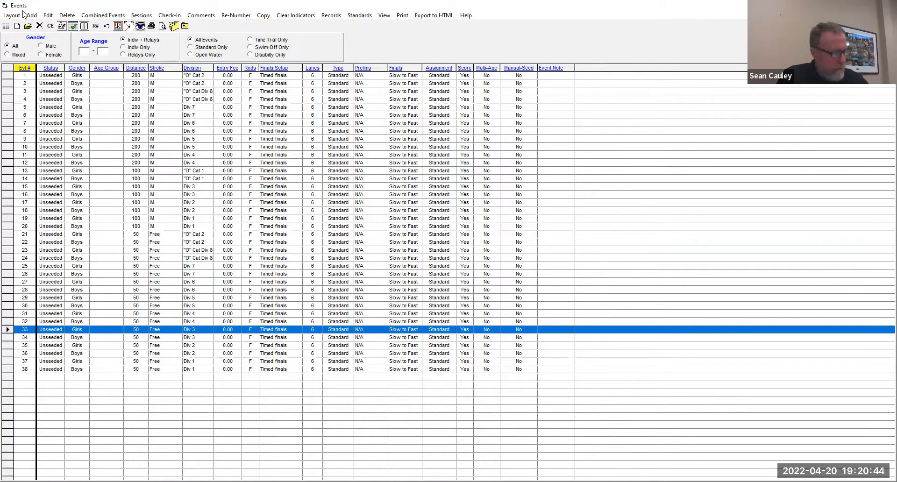
key(alt+a)
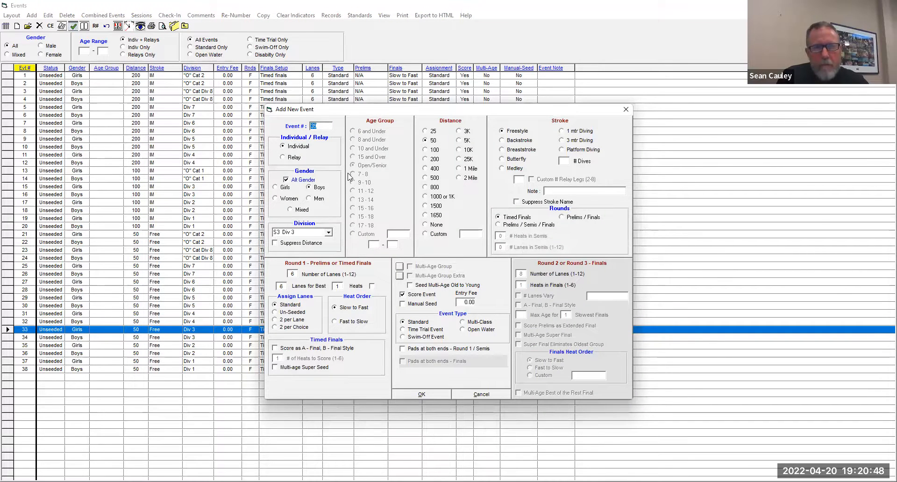
click(626, 110)
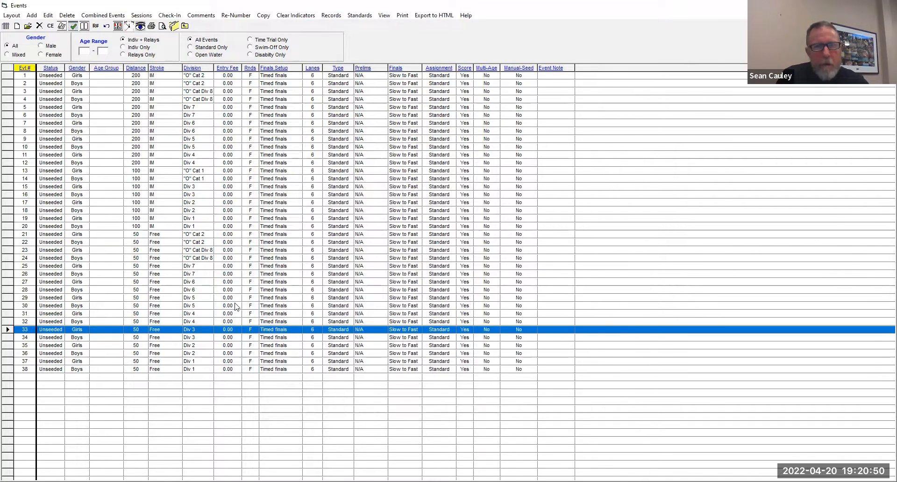
- Change the division of girls 50 Freestyle event 33 to O1 "O" Cat 1
double_click(204, 330)
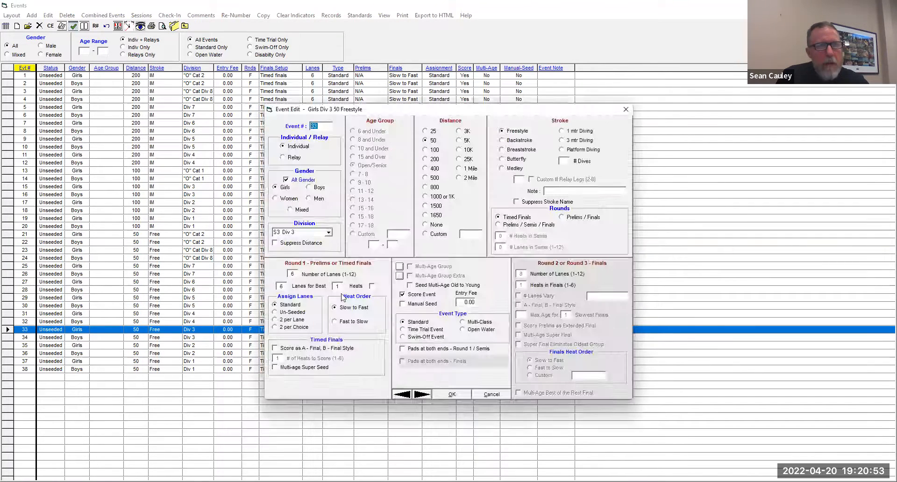
click(329, 233)
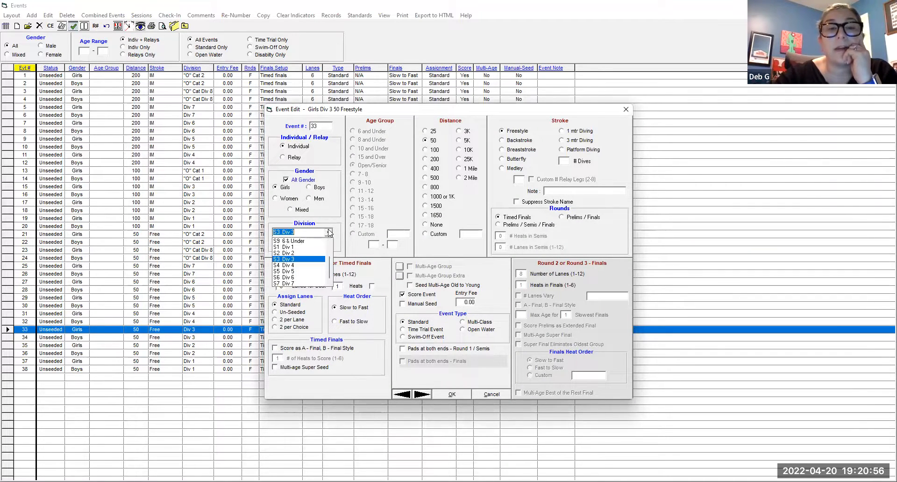
scroll(319, 269, up, 2)
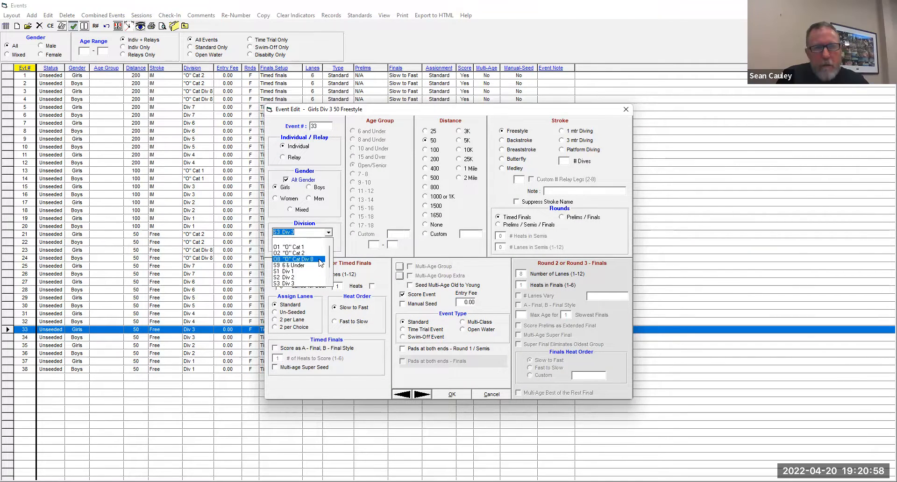
click(306, 248)
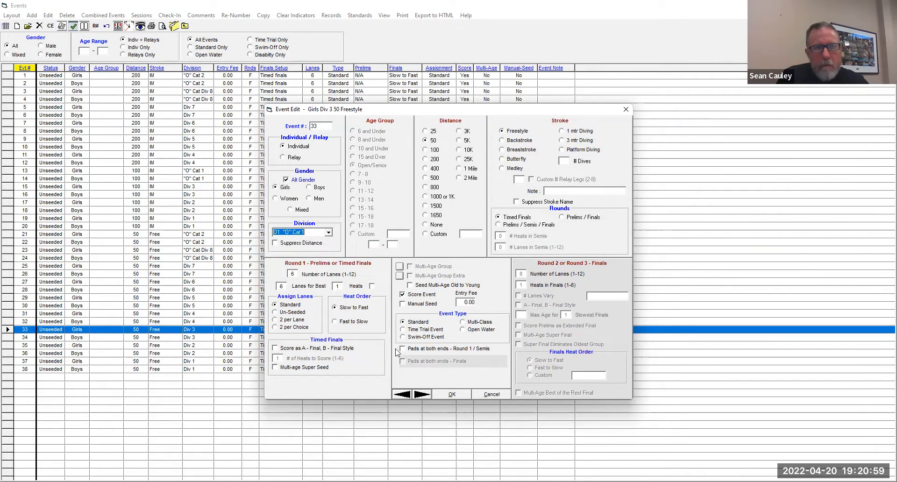
click(452, 395)
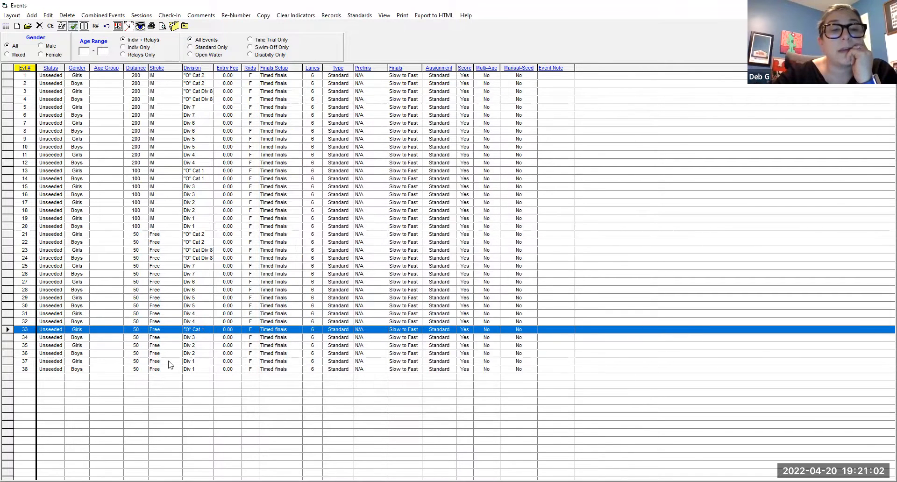
- Change the division of boys 50 Freestyle event 34 to O1 "O" Cat 1
click(193, 338)
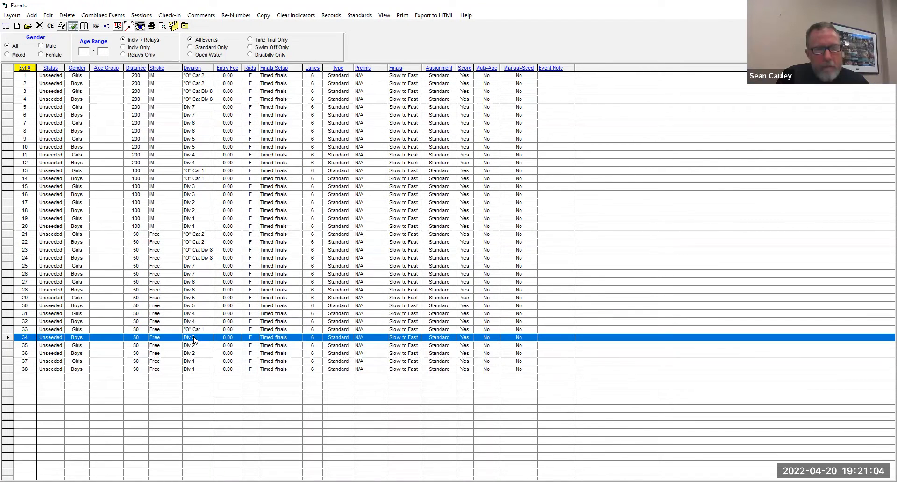
double_click(195, 340)
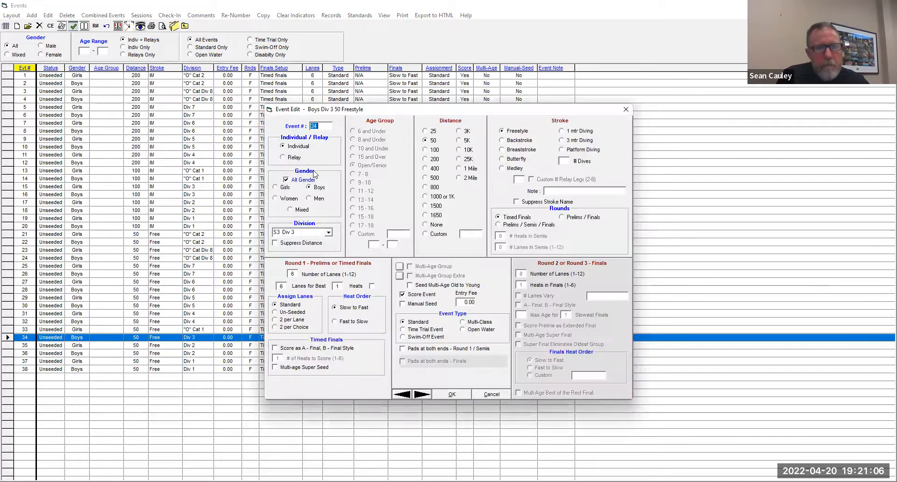
click(329, 232)
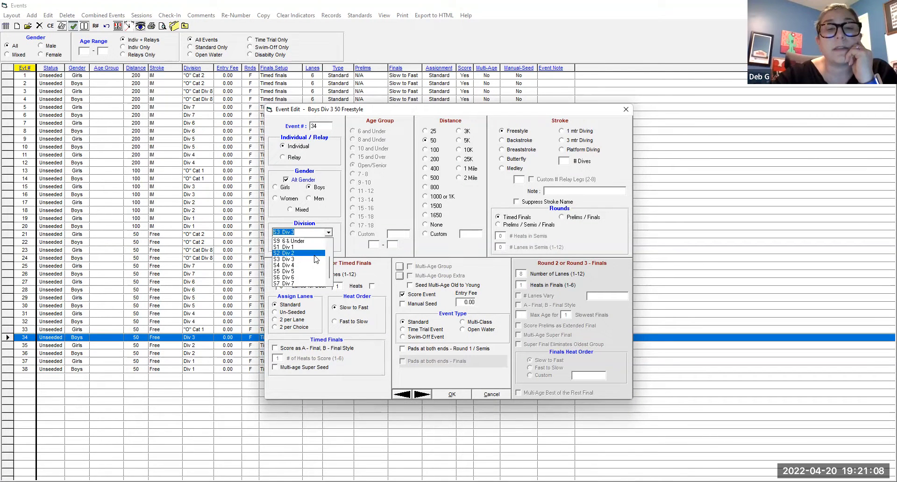
click(312, 246)
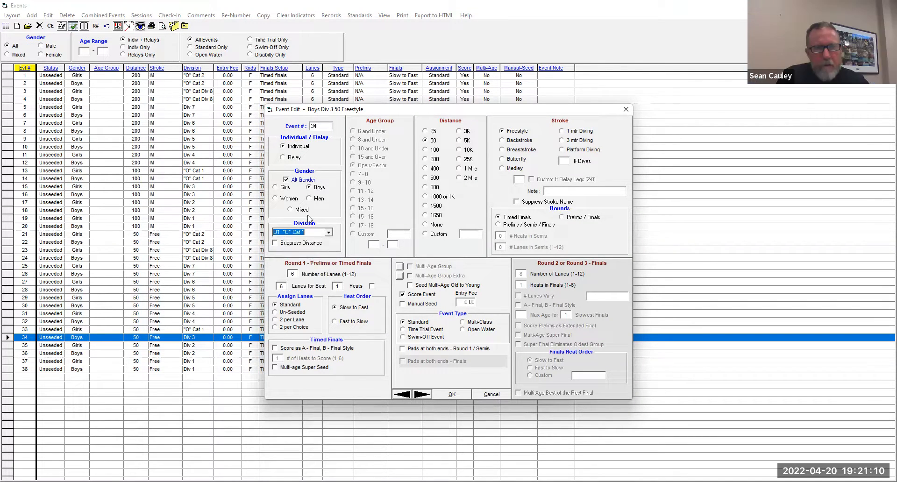
click(454, 395)
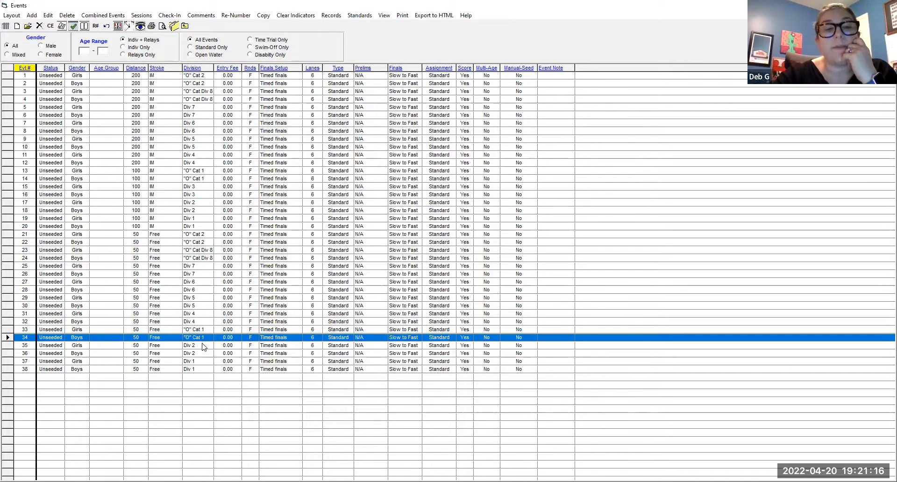
- Change the division of the girls and boys 50 Freestyle events 35 and 36 to S3 Div 3
double_click(203, 347)
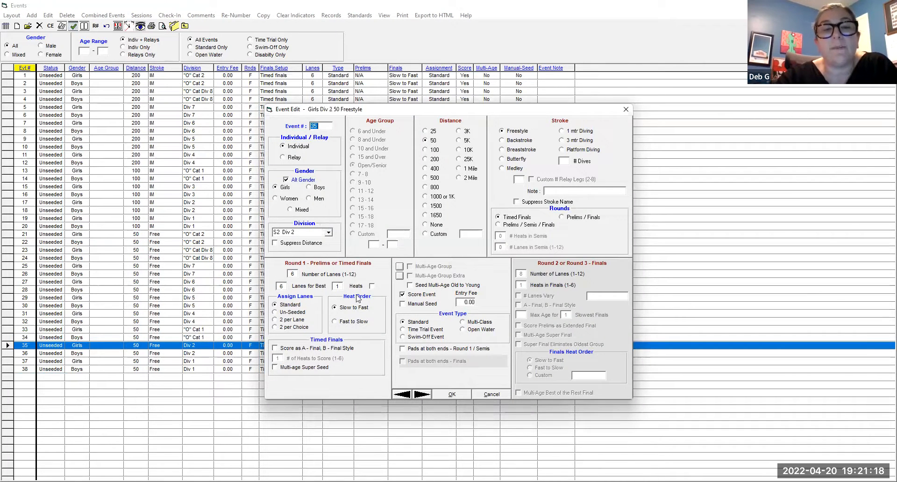
click(323, 233)
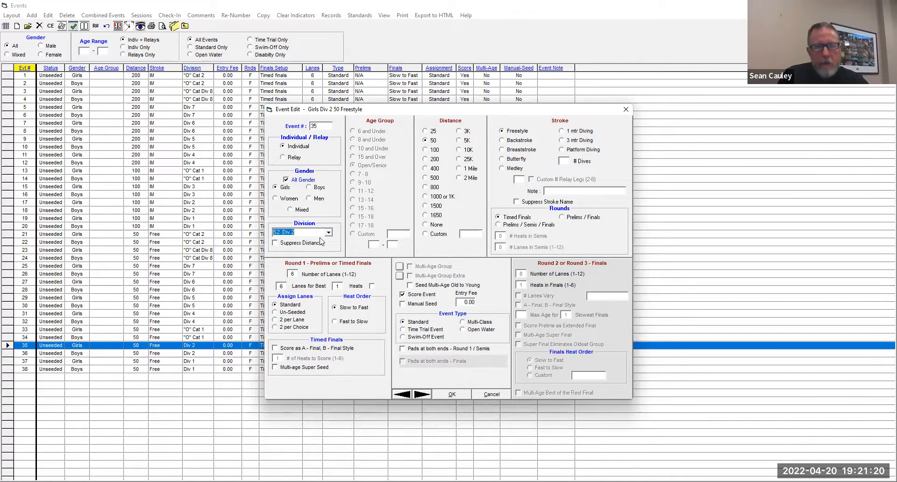
click(328, 233)
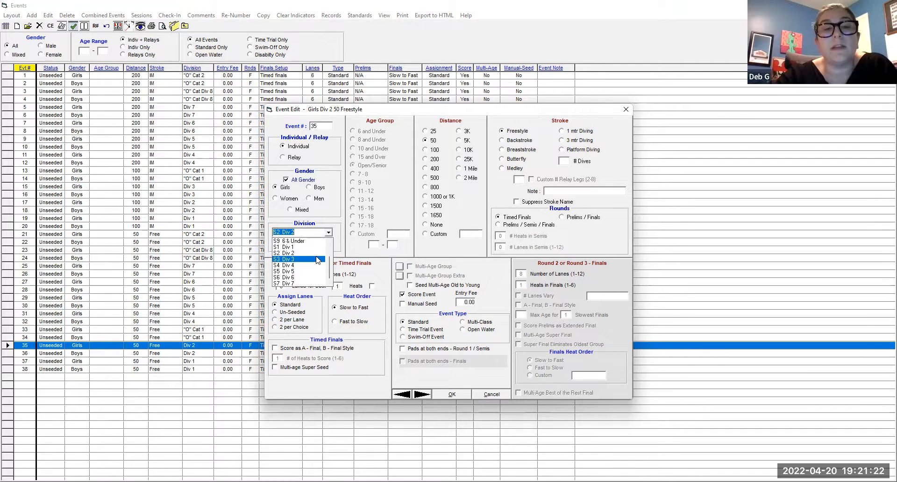
key(Escape)
click(422, 395)
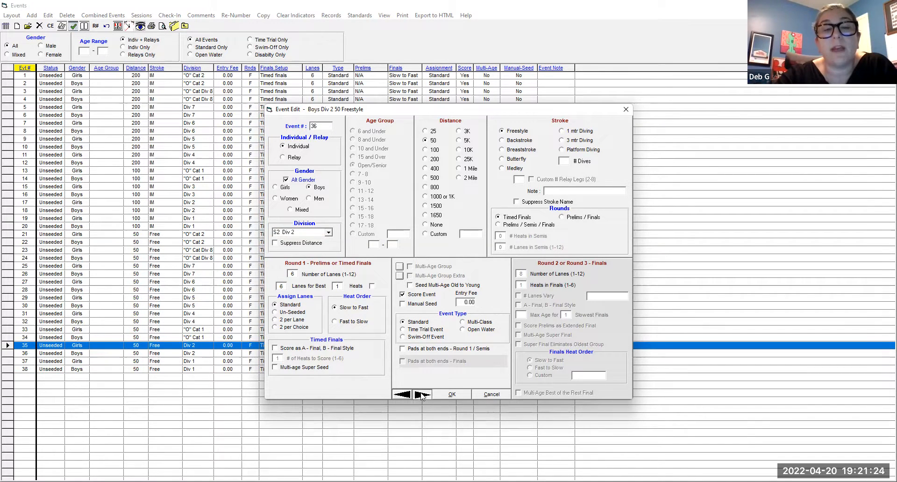
click(328, 233)
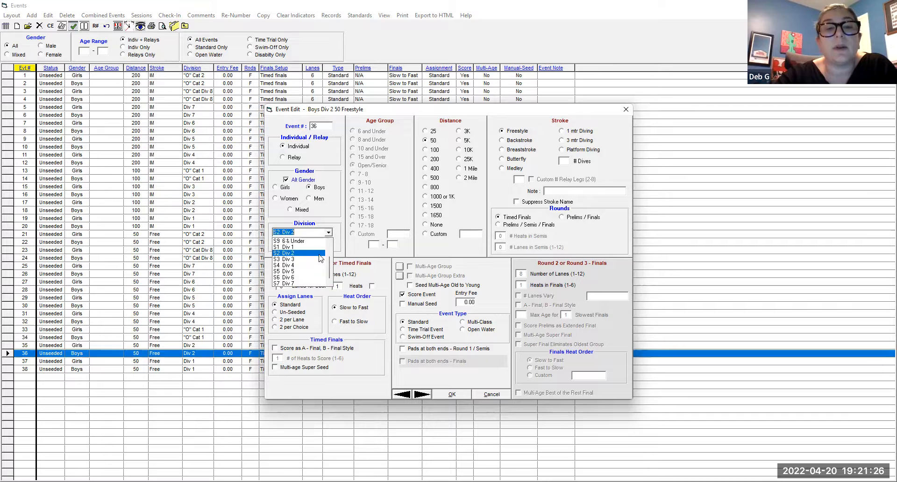
click(321, 259)
click(421, 395)
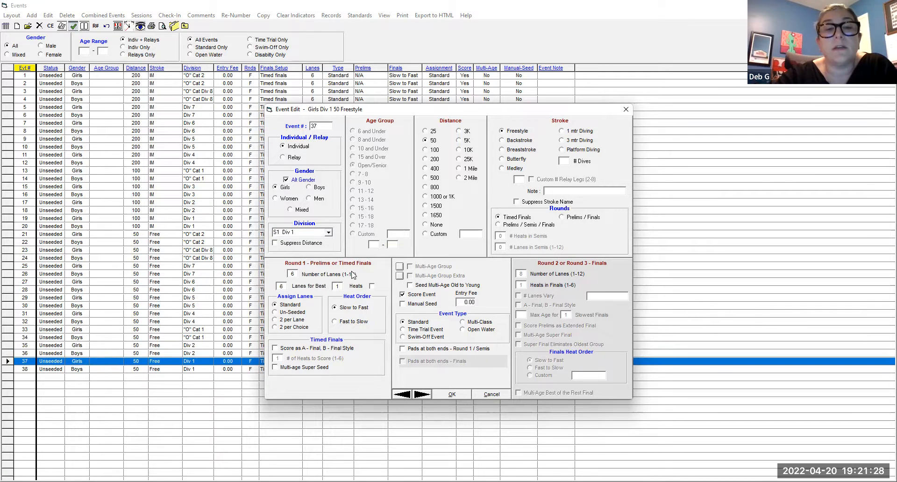
- Change the division of the girls and boys 50 Freestyle events 37 and 38 to S2 Div 2
click(329, 233)
click(309, 252)
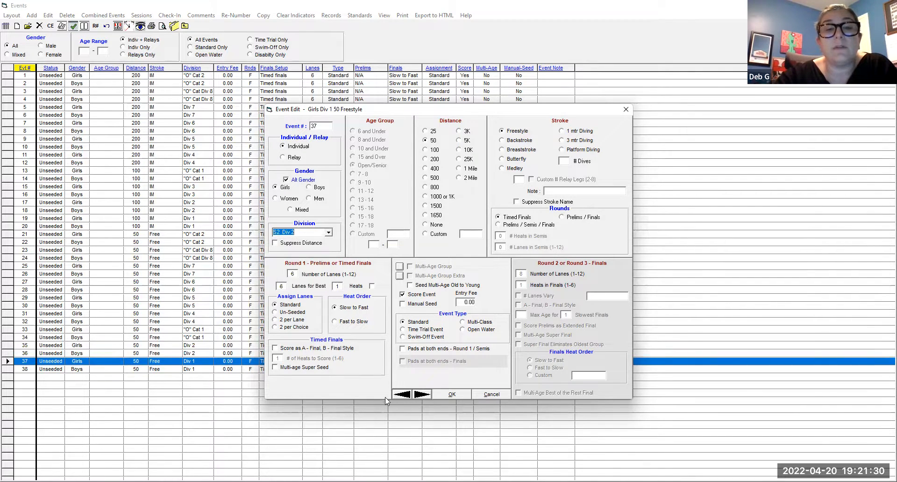
click(419, 395)
click(329, 233)
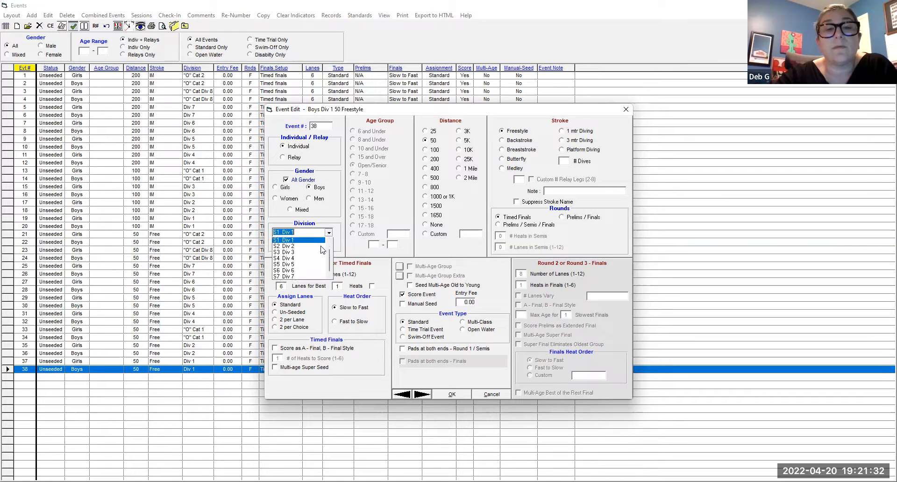
click(306, 256)
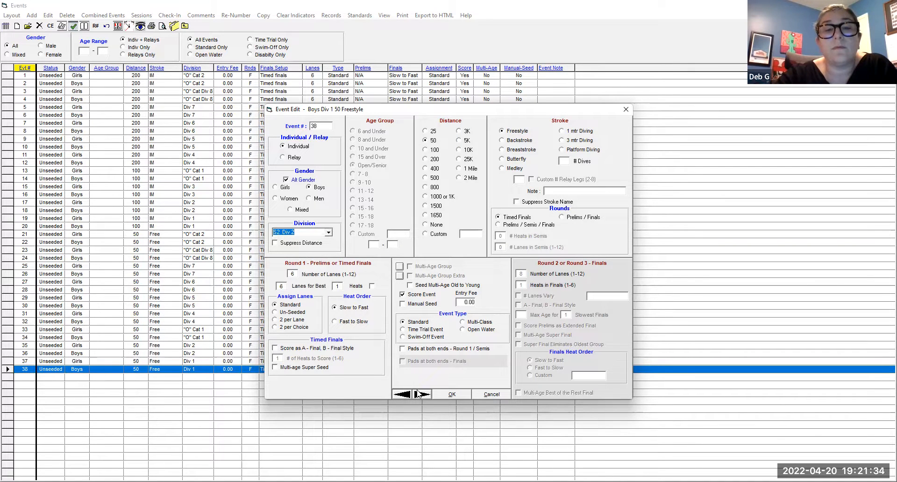
key(Return)
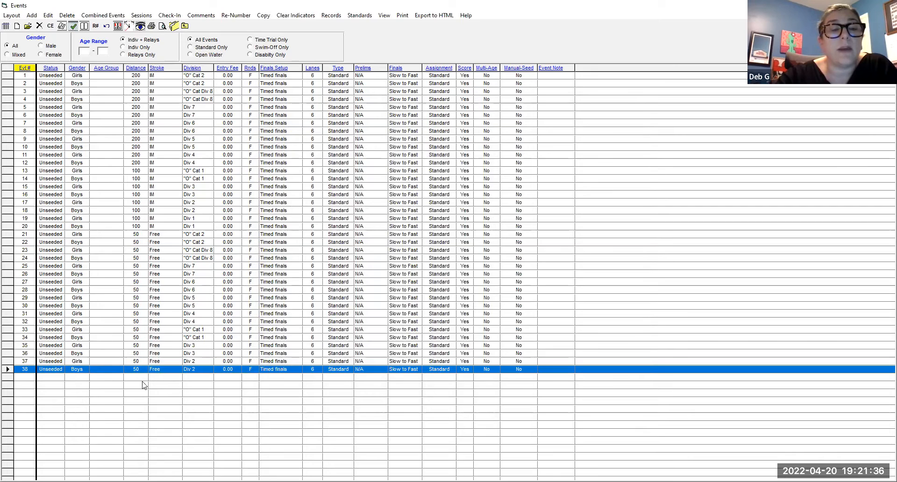
- Add girls and boys 50 Freestyle events 39 and 40 for division S1 Div 1
click(32, 16)
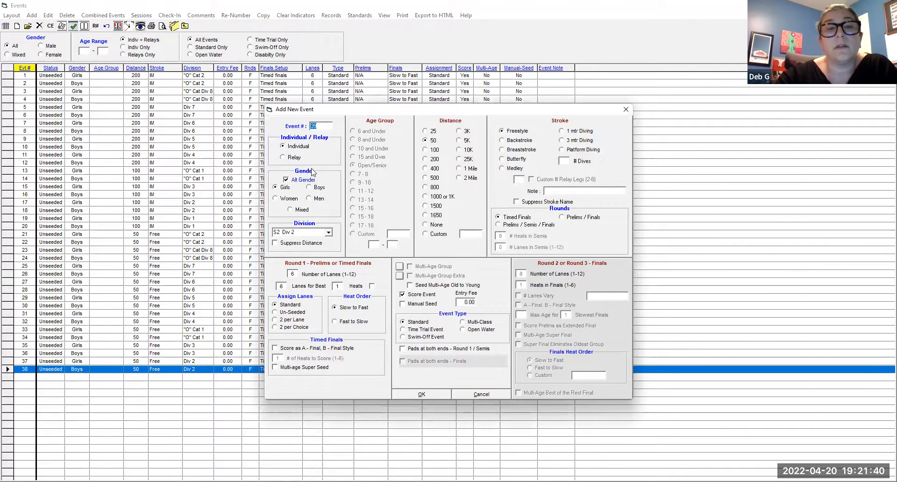
click(324, 233)
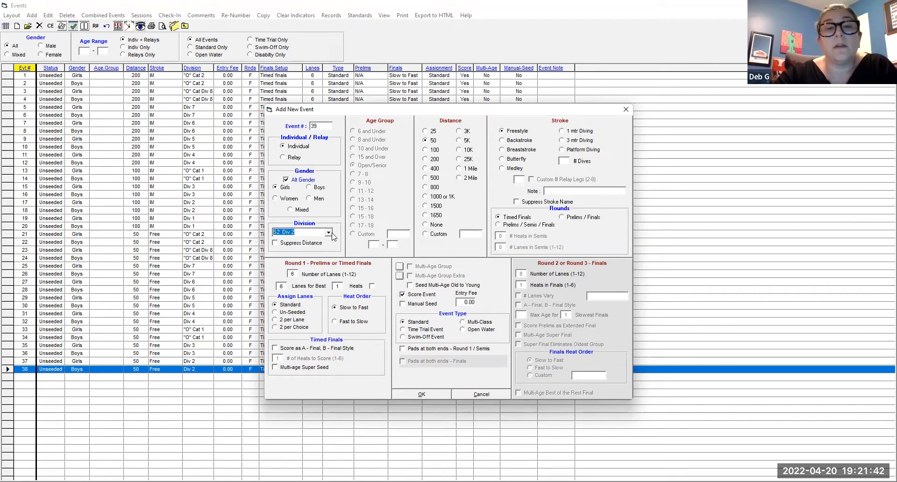
click(329, 233)
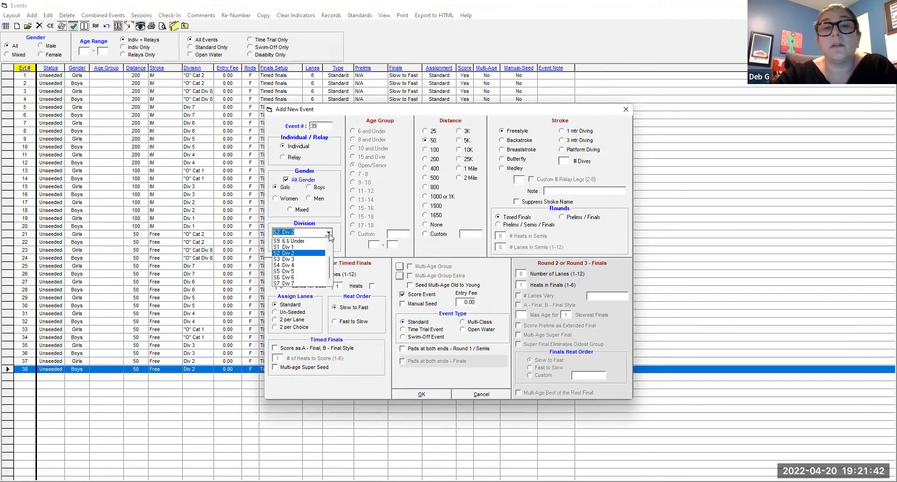
click(308, 247)
click(439, 395)
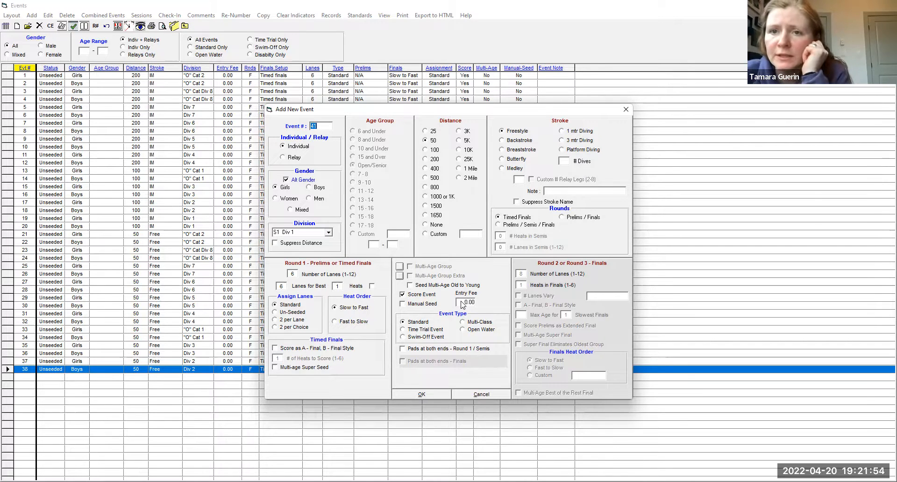
- Add girls and boys 25 Freestyle events 41 and 42 for division S9 6 & Under
click(329, 232)
click(317, 240)
click(433, 131)
click(427, 395)
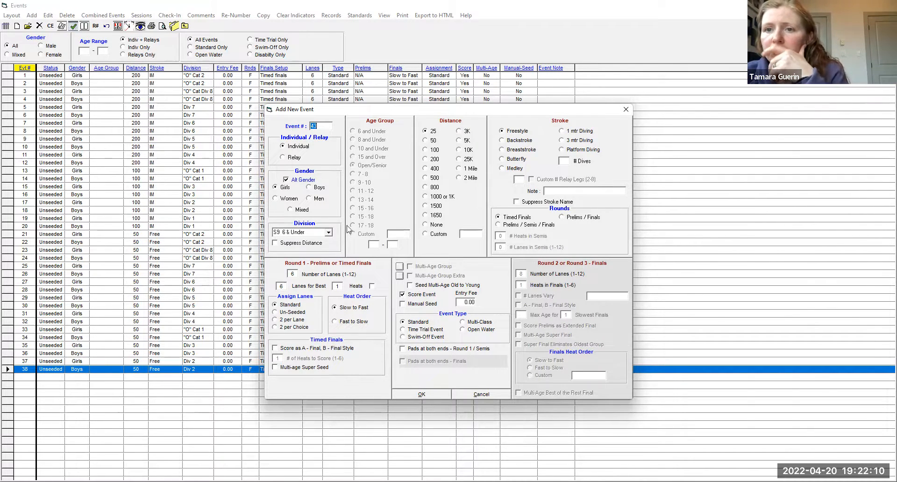
- Add girls and boys 50 Butterfly events 43 and 44 for division O2 "O" Cat 2
click(327, 233)
scroll(317, 246, up, 1)
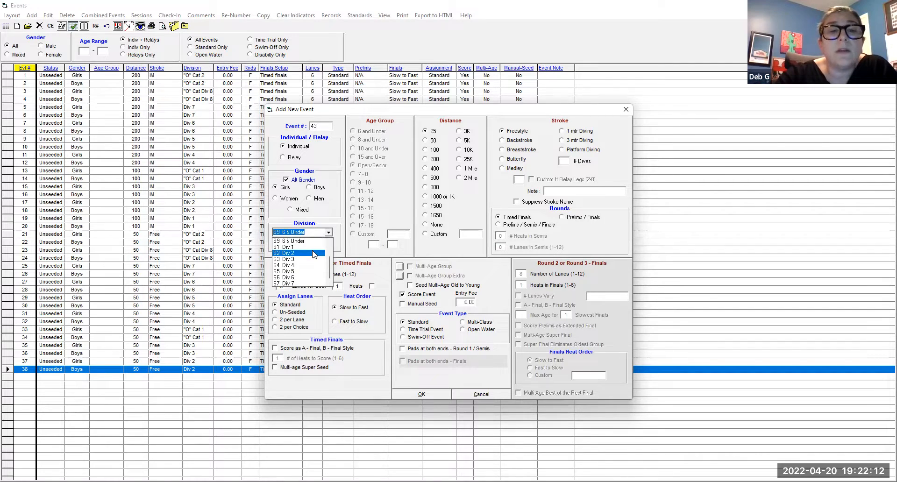
click(311, 253)
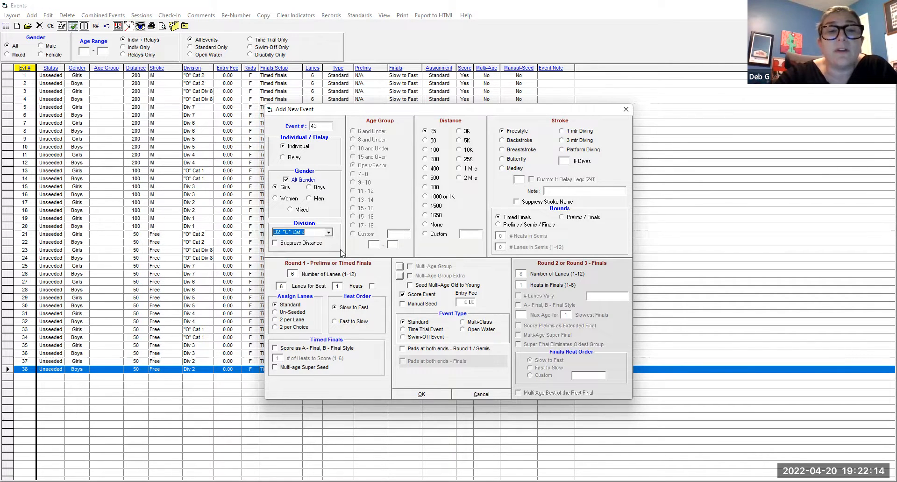
click(433, 141)
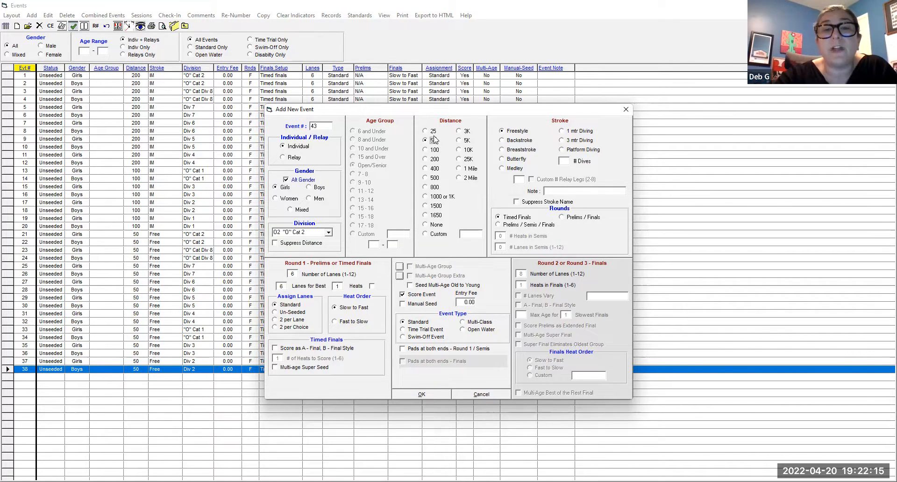
click(516, 159)
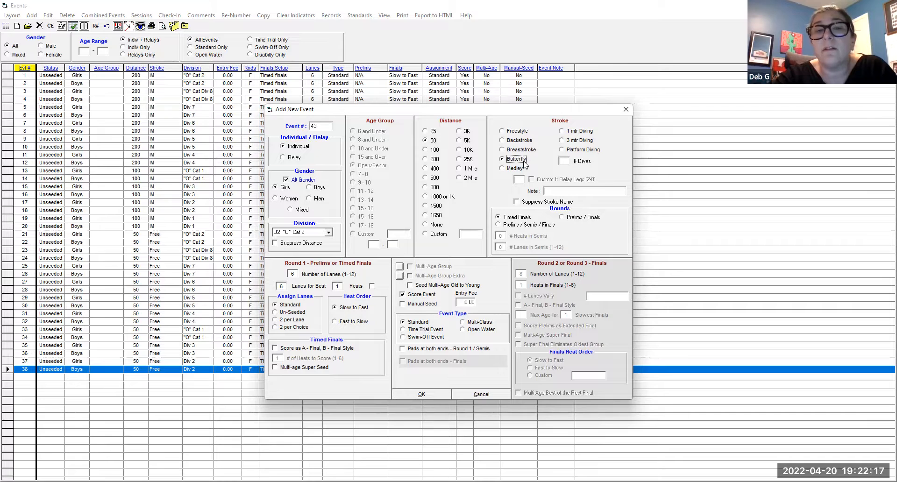
click(423, 394)
click(422, 394)
- Add girls and boys 50 Butterfly events 45 and 46 for division O8 "O" Cat Div 8
click(329, 233)
click(329, 233)
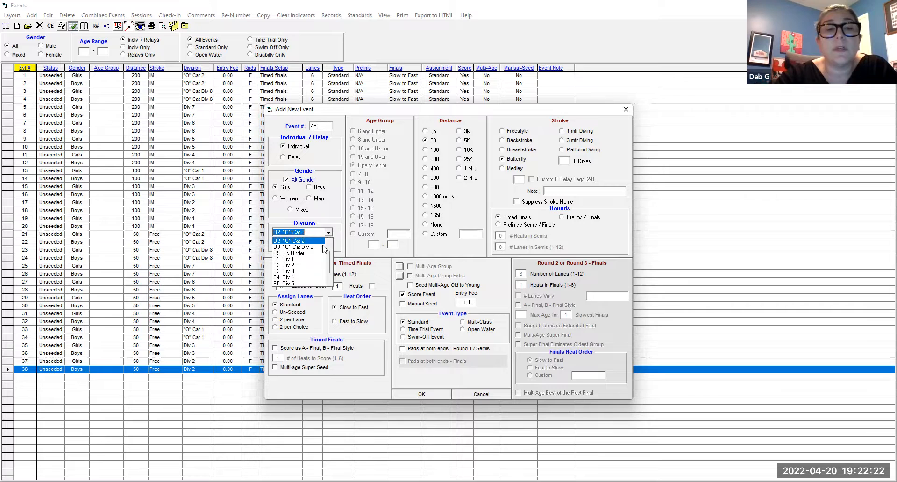
click(323, 247)
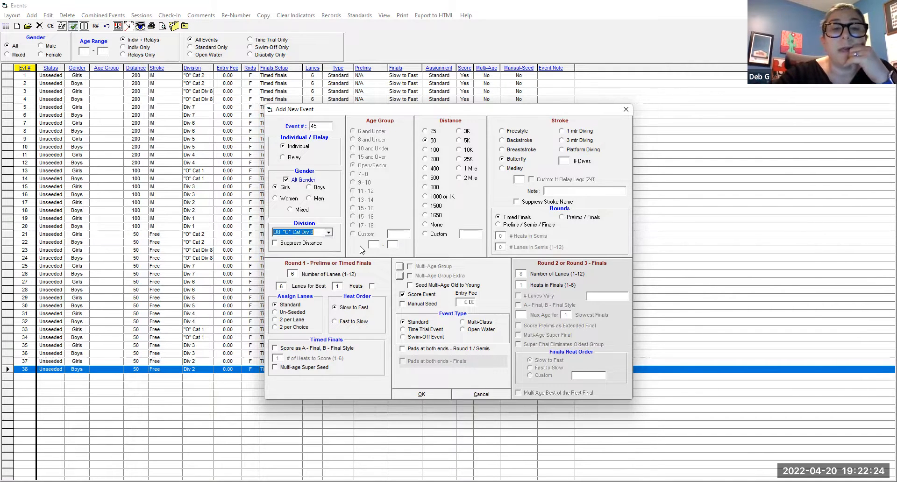
click(429, 396)
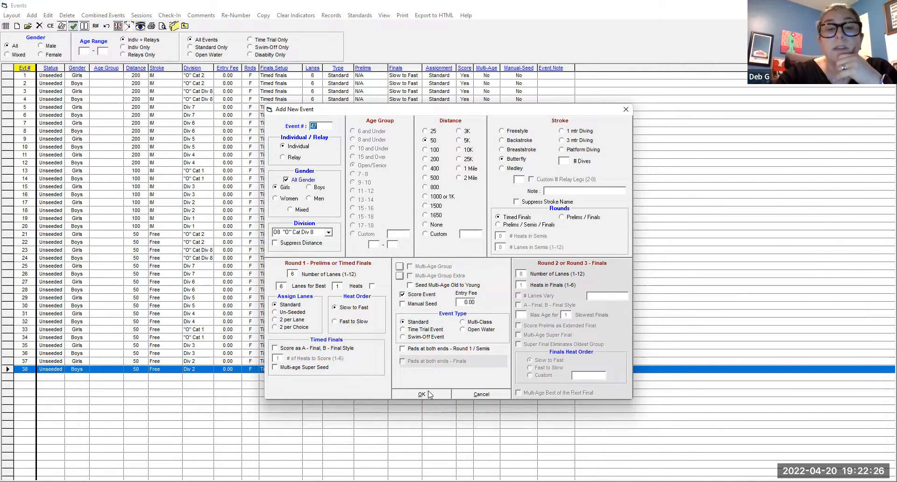
- Add girls and boys 50 Butterfly events 47 and 48 for S7 Div 7, and 49 and 50 for S6 Div 6
click(329, 234)
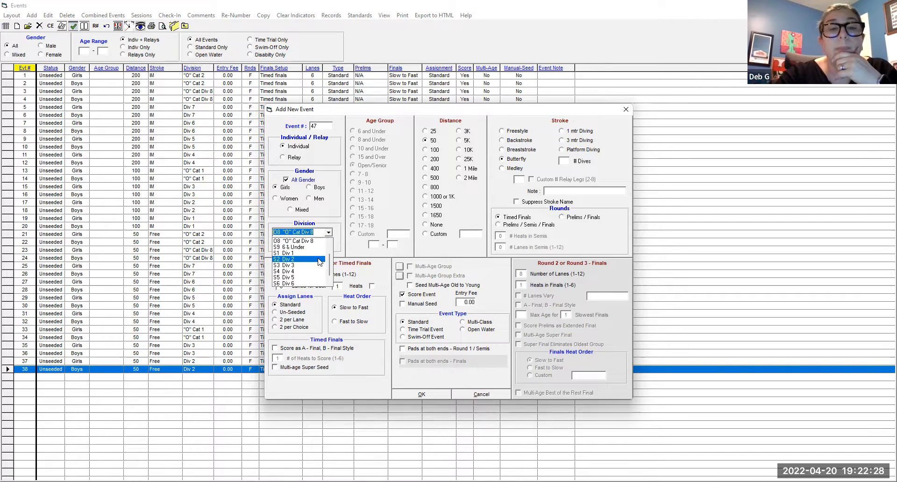
scroll(311, 260, down, 2)
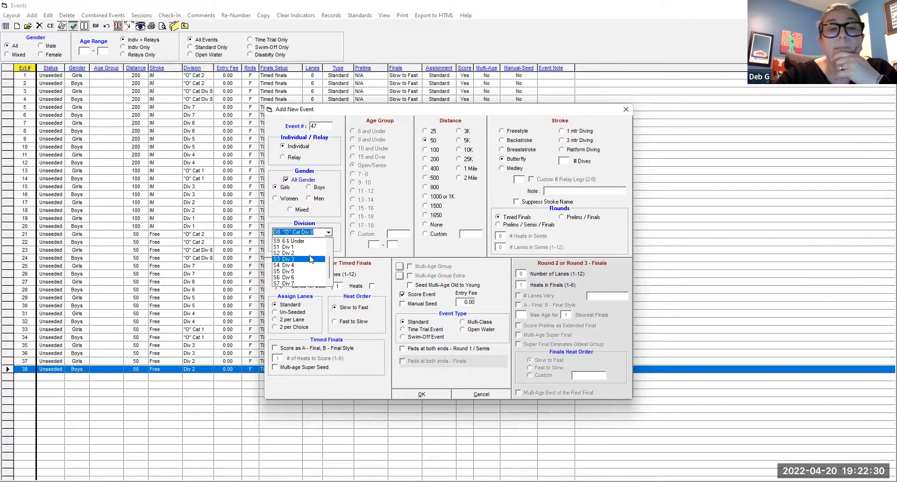
click(299, 283)
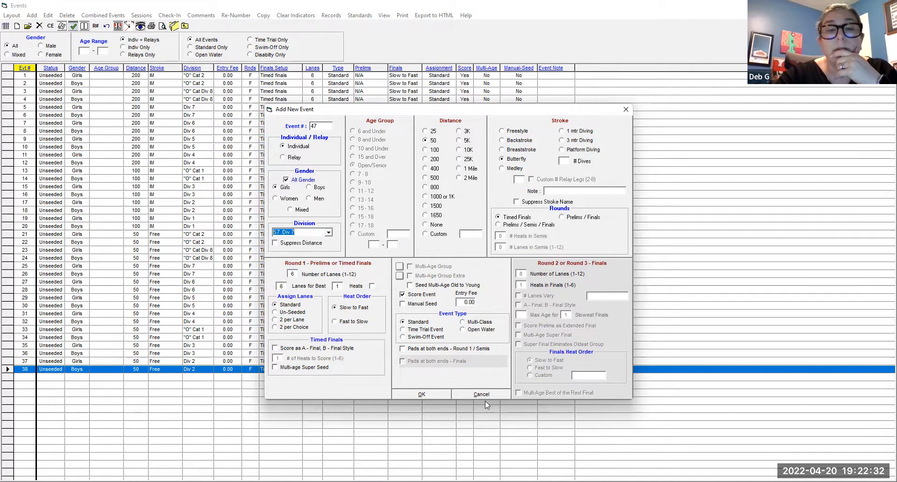
click(421, 395)
click(421, 394)
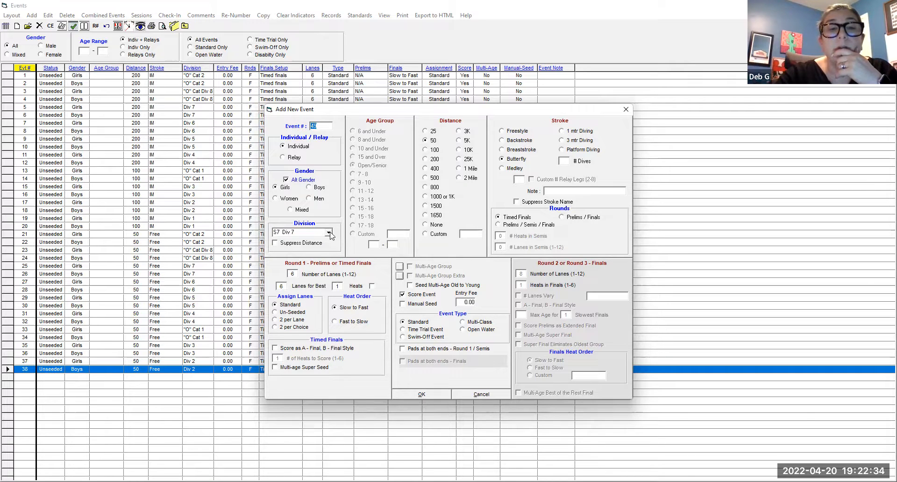
click(329, 233)
click(304, 278)
click(429, 394)
- Add girls and boys 50 Butterfly events 51 and 52 for S5 Div 5, and 53 and 54 for S4 Div 4
click(330, 233)
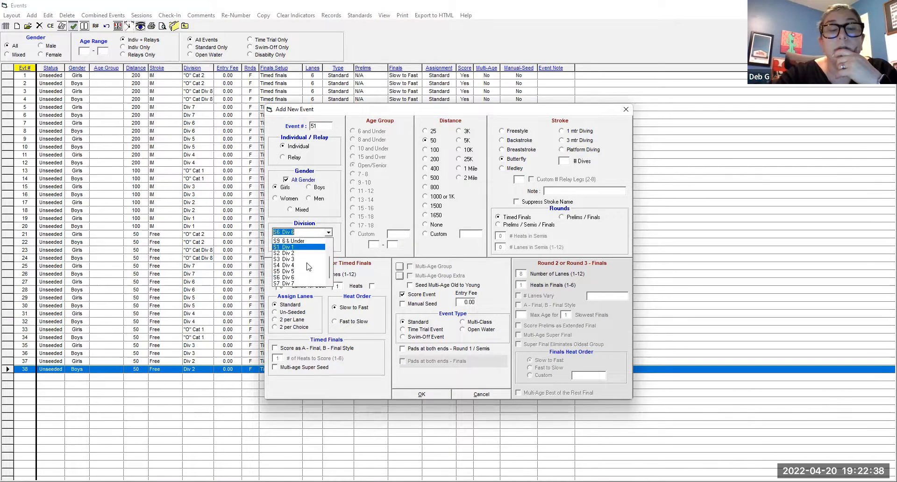
click(305, 272)
click(426, 395)
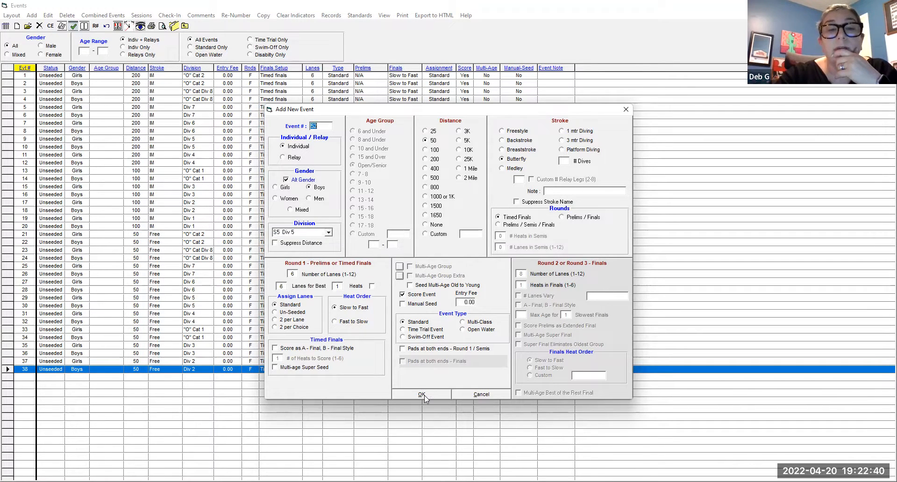
click(329, 232)
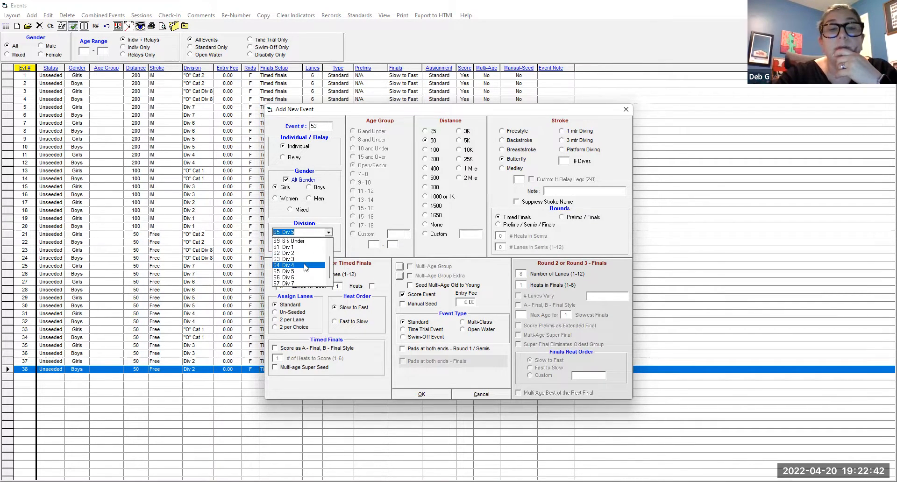
click(308, 265)
click(434, 395)
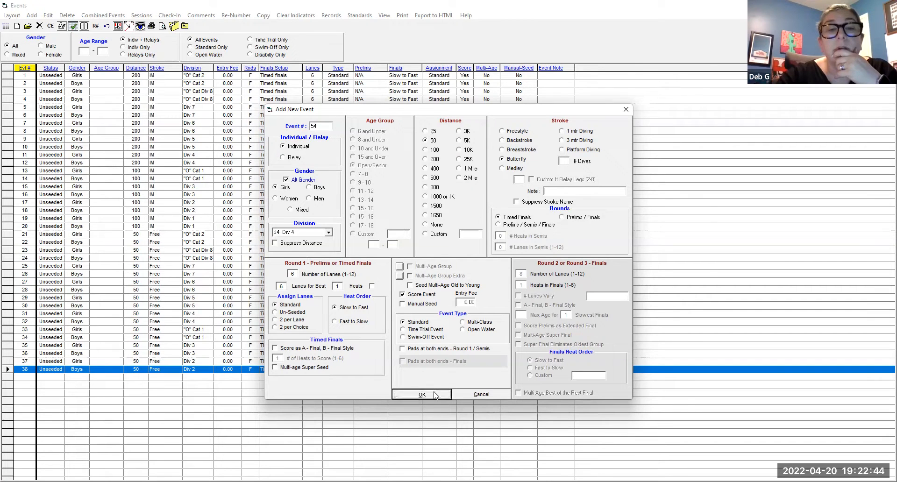
- Add girls and boys 50 Butterfly events 55 and 56 for division O1 "O" Cat 1 and return to the event list
click(329, 232)
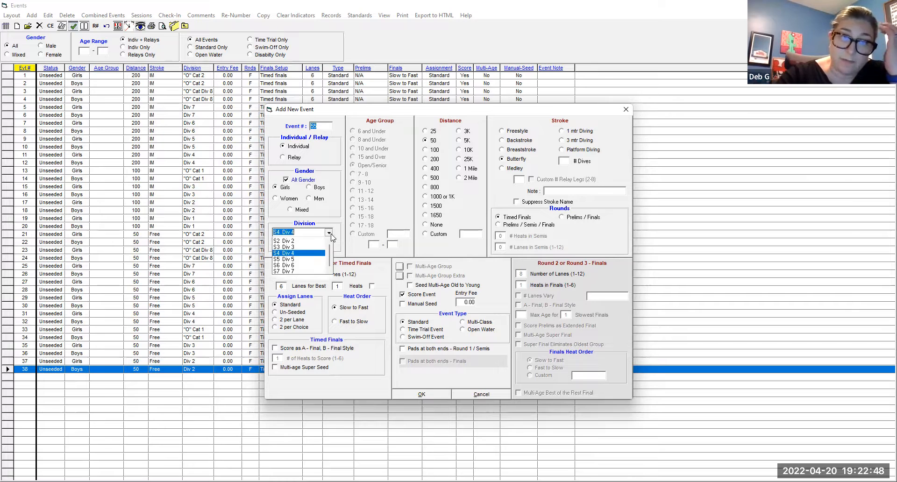
click(323, 252)
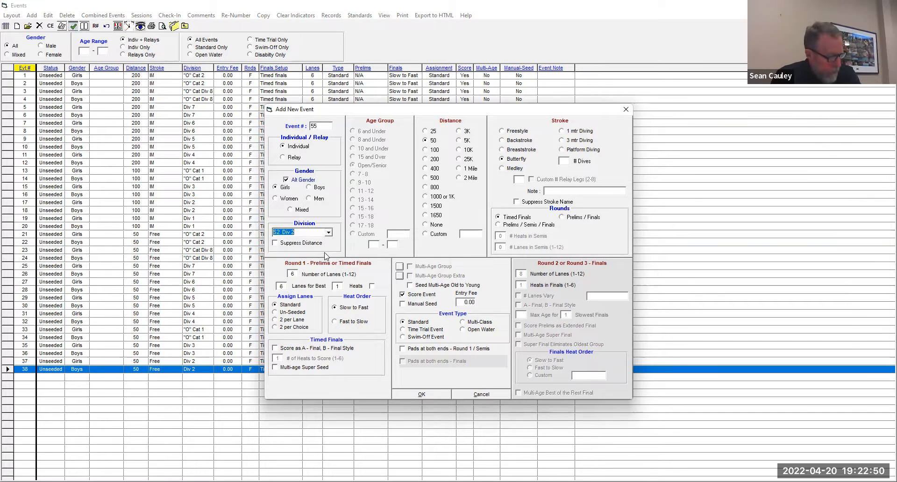
click(329, 232)
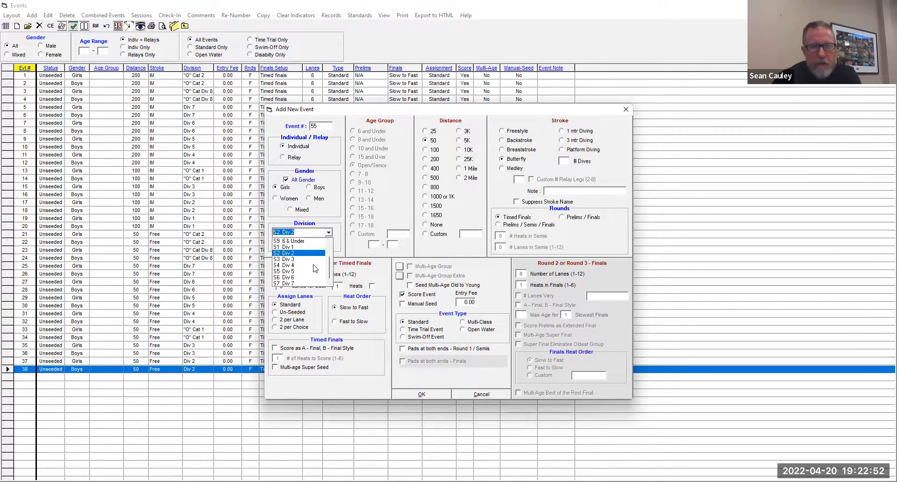
scroll(312, 263, up, 1)
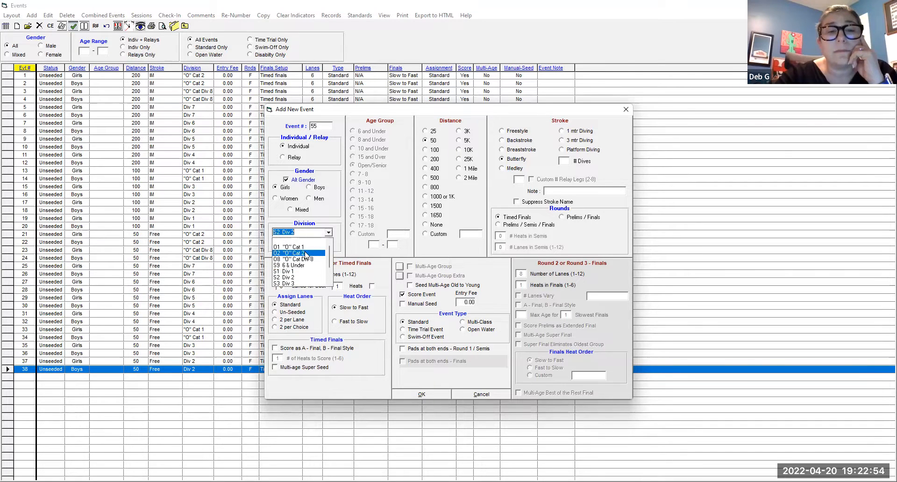
click(306, 248)
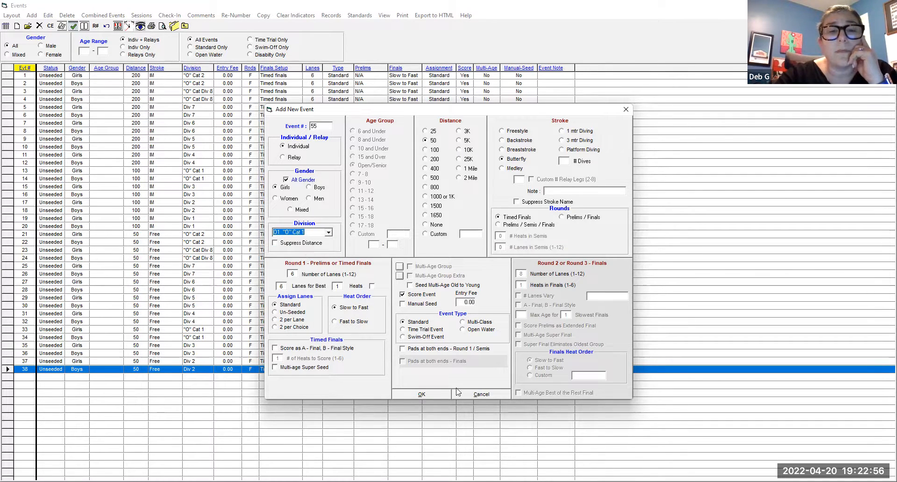
click(435, 393)
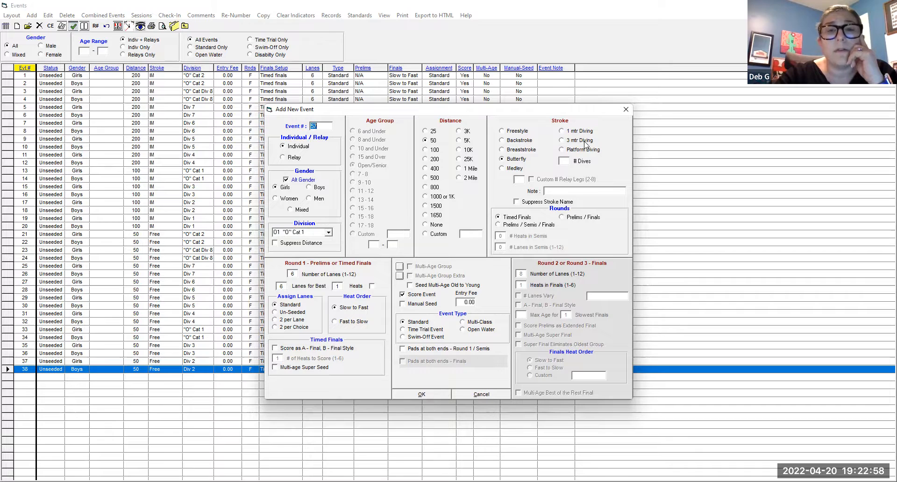
click(625, 111)
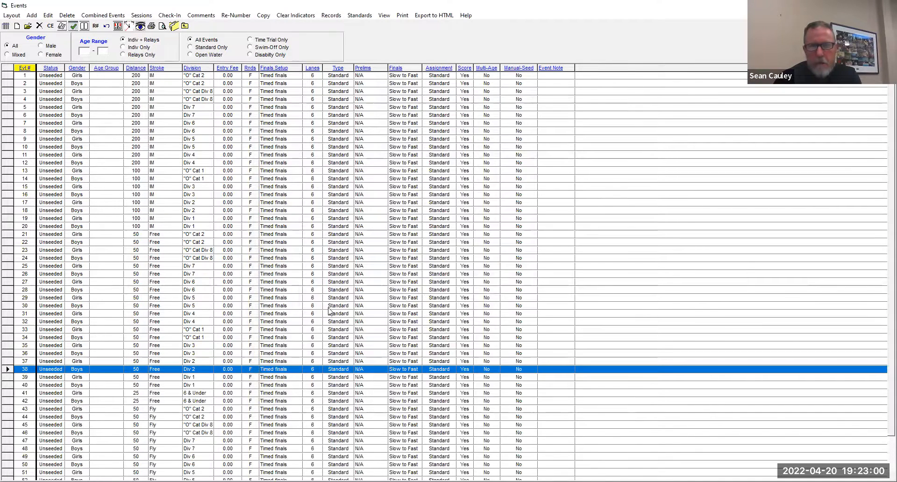
- Add girls and boys 50 Butterfly events 57 and 58 for division S3 Div 3
scroll(305, 326, down, 2)
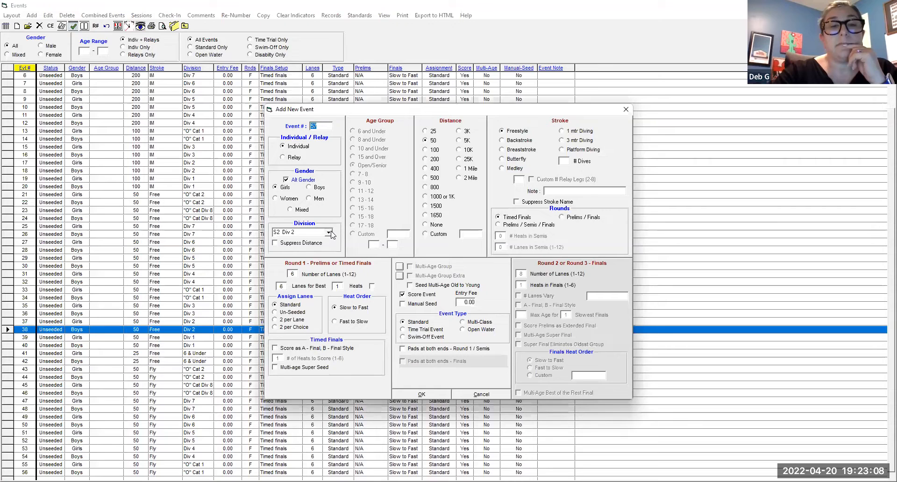
click(329, 232)
click(320, 273)
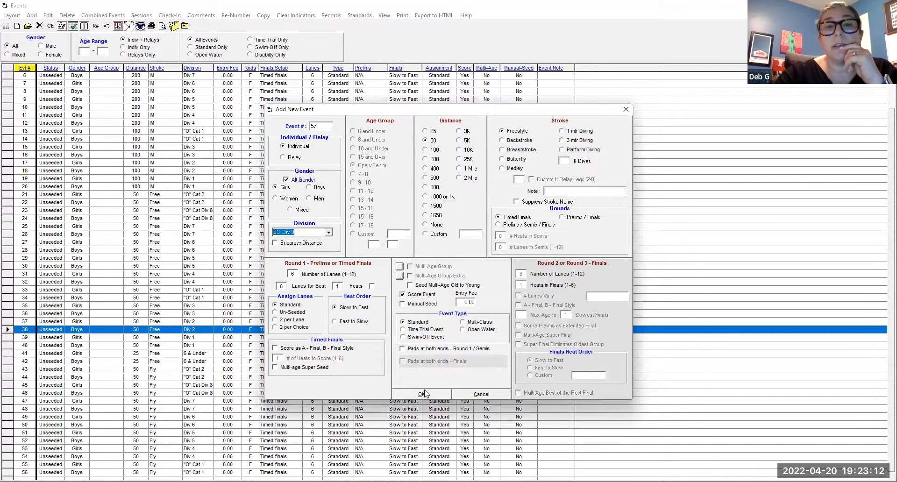
click(522, 159)
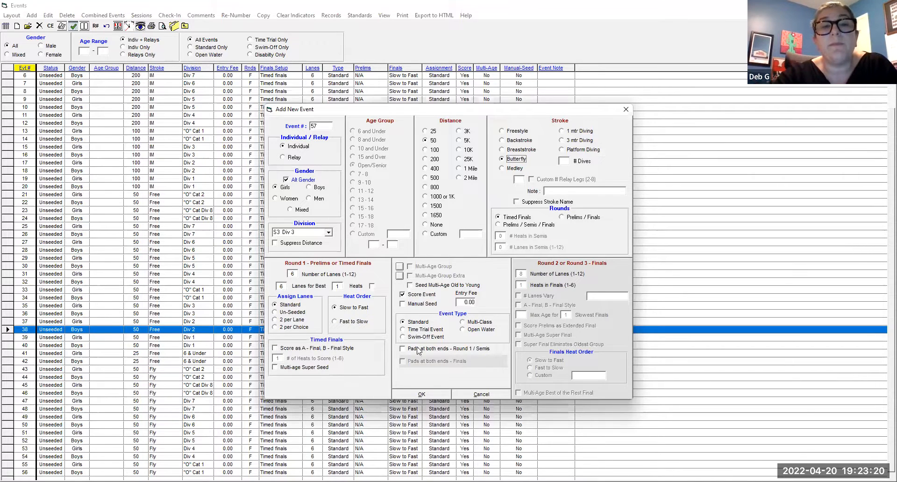
click(428, 394)
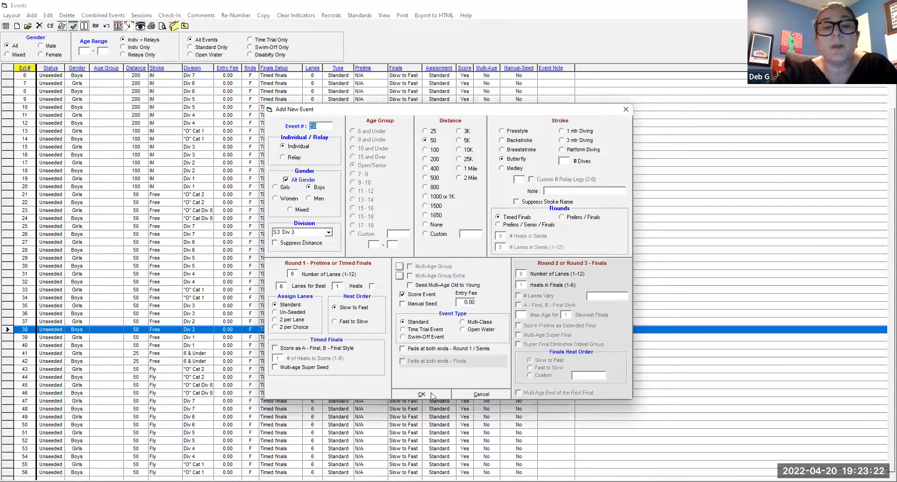
- Add girls and boys 50 Butterfly events 59 and 60 for division S2 Div 2
click(329, 233)
click(295, 257)
click(427, 396)
click(427, 393)
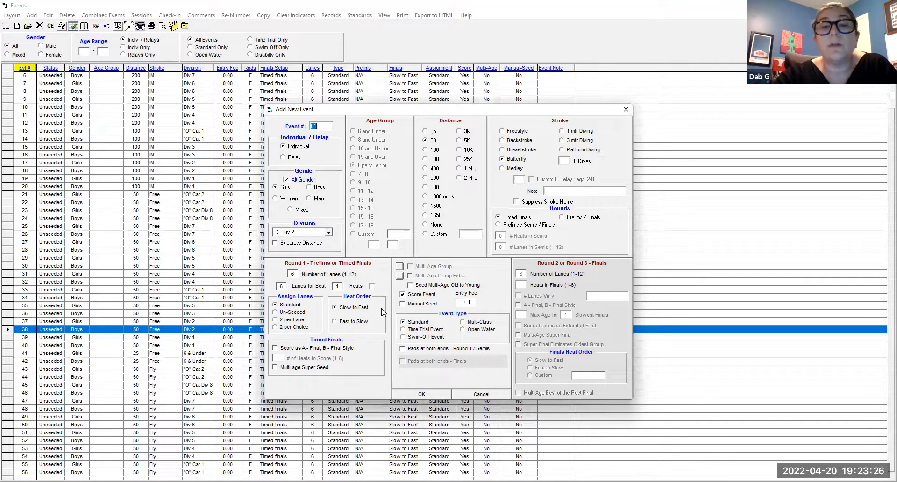
- Add girls and boys 50 Butterfly events 61 and 62 for division S1 Div 1 and finish adding events
click(329, 233)
click(321, 241)
click(330, 233)
click(318, 251)
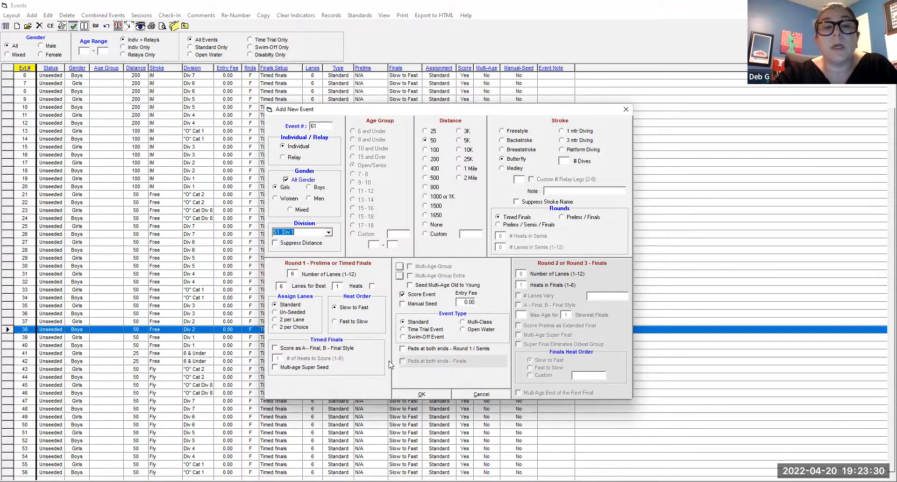
click(429, 394)
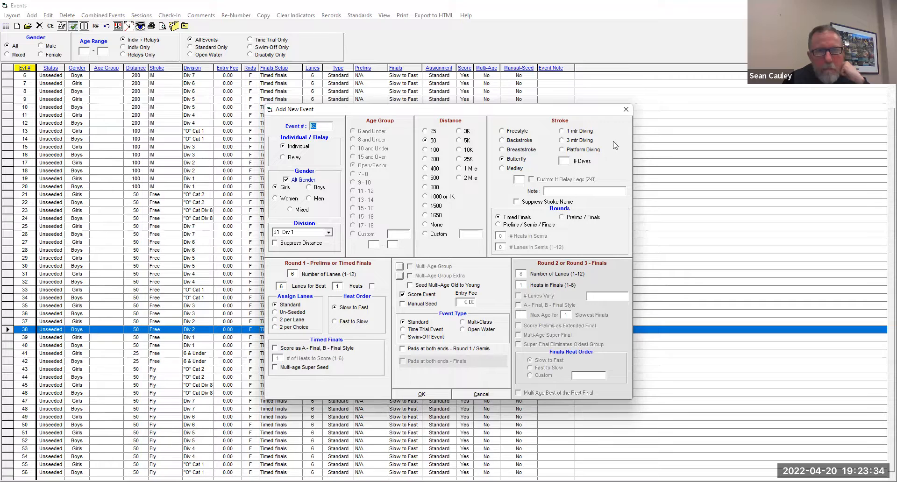
click(624, 110)
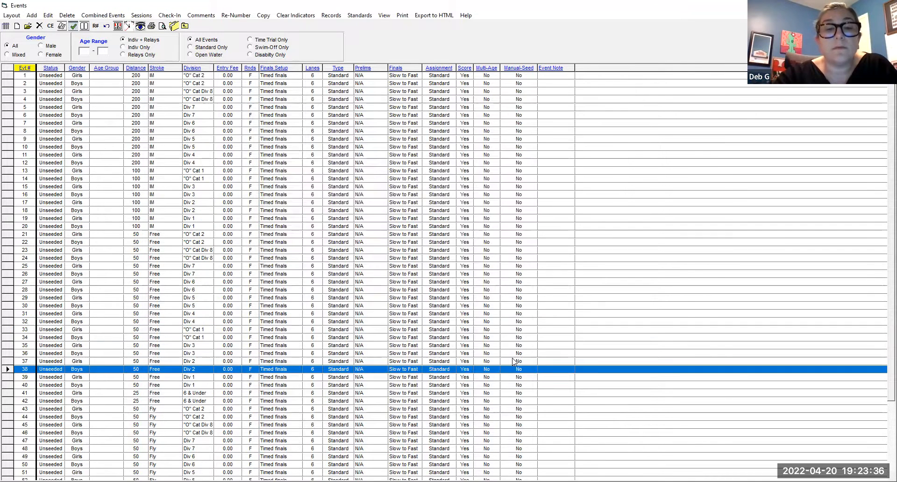
- Widen the Events window slightly and bring the end of the event list into view
scroll(514, 348, down, 4)
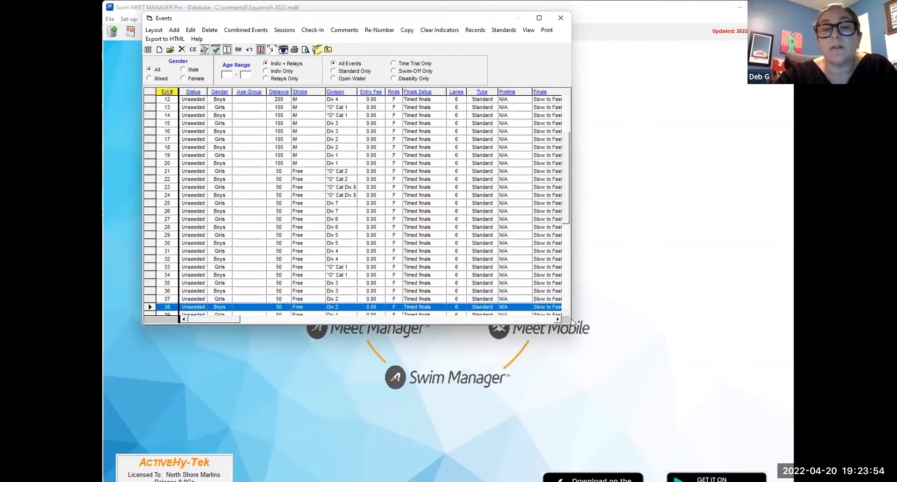
drag(572, 322, 592, 322)
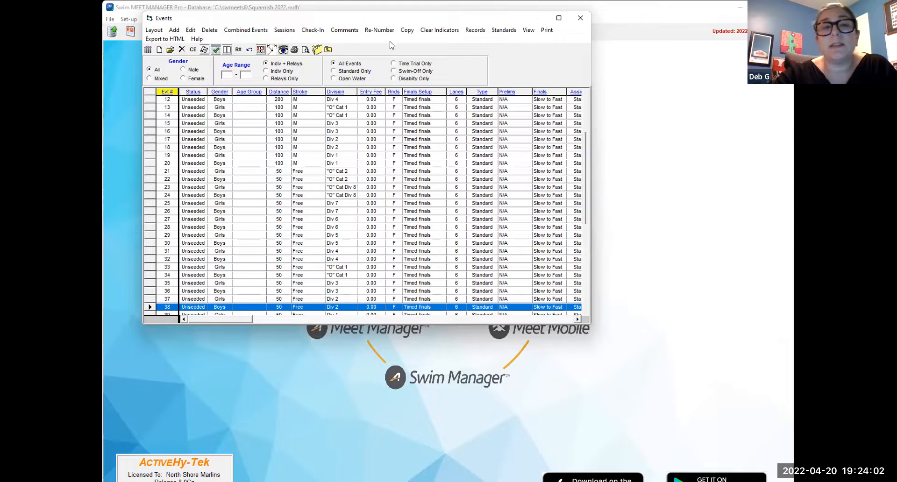
scroll(428, 179, down, 1)
scroll(429, 179, down, 7)
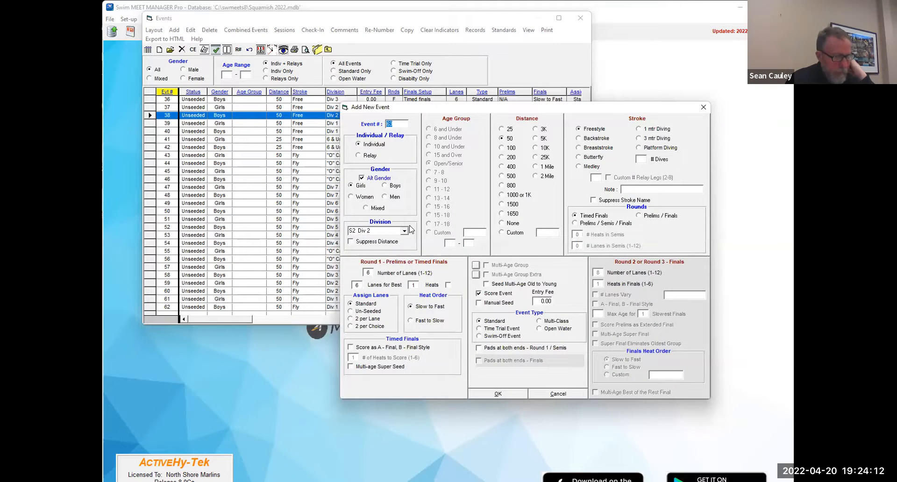
- Add girls and boys 100 Backstroke events 63 and 64 for division O2 "O" Cat 2
click(404, 231)
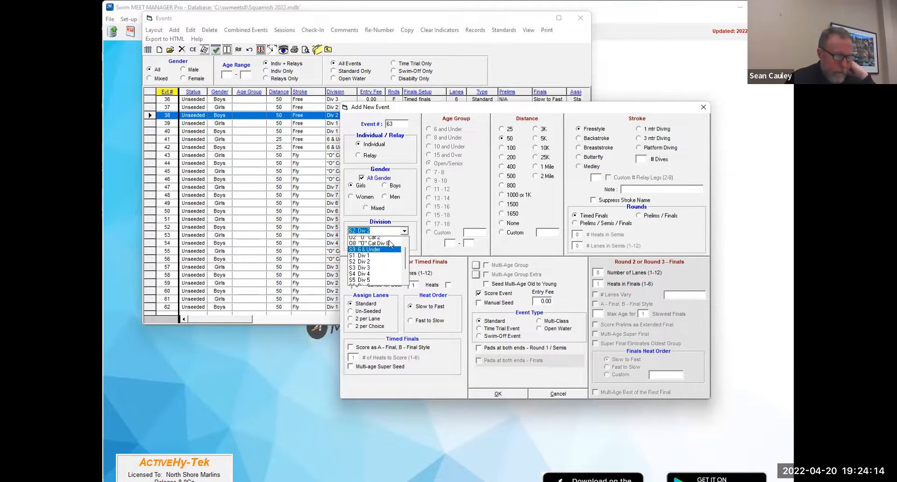
click(374, 252)
click(512, 148)
click(584, 139)
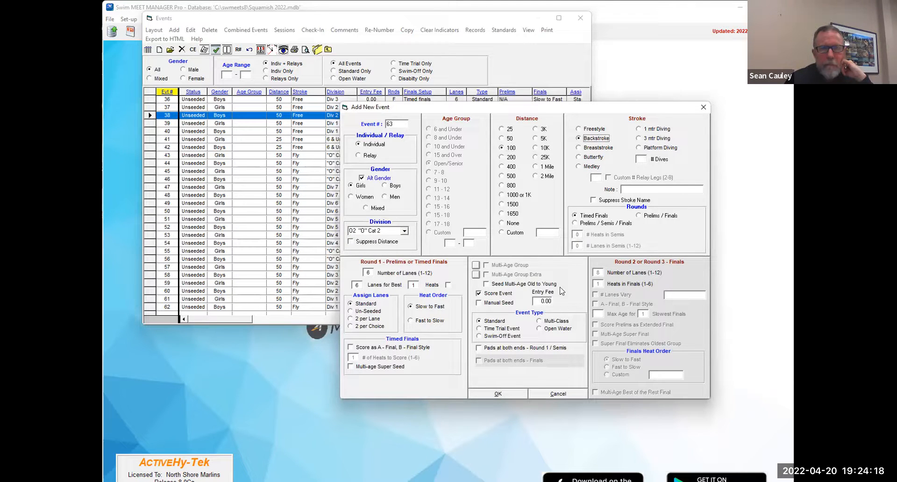
click(498, 393)
- Add girls and boys 100 Backstroke events 65 and 66 for O8 "O" Cat Div 8, and 67 and 68 for S7 Div 7
click(404, 231)
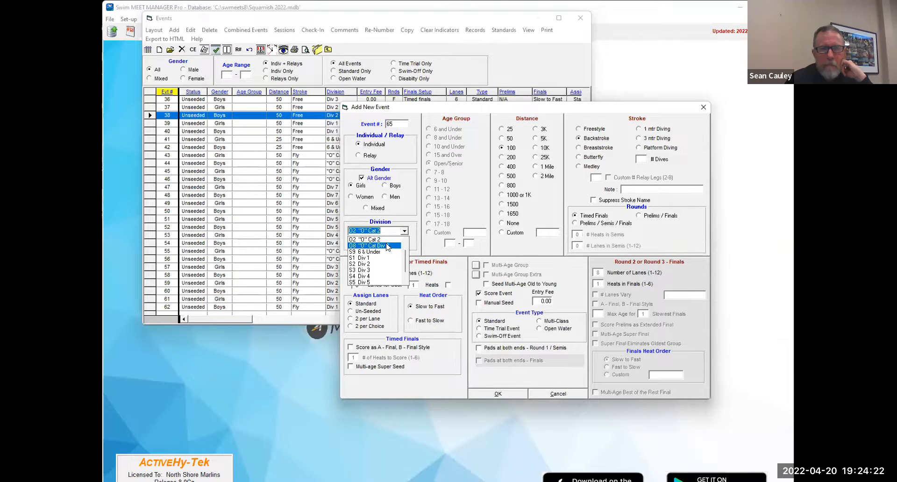
click(388, 249)
click(502, 392)
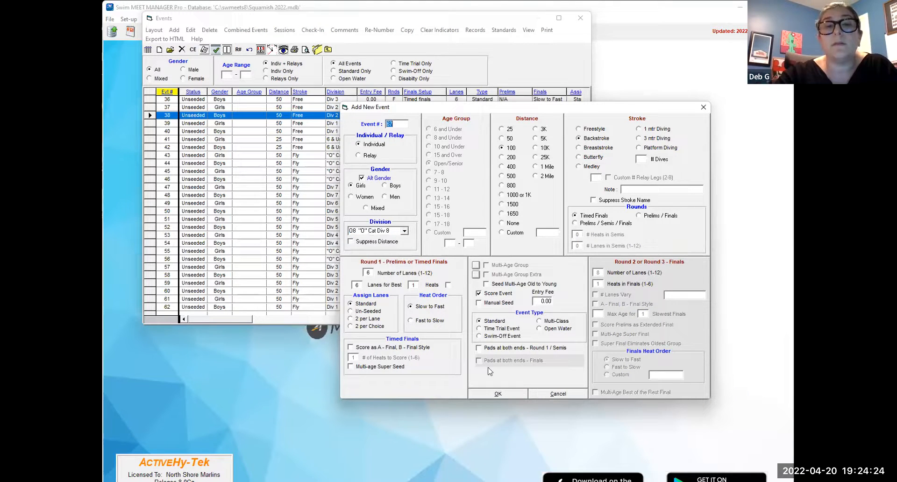
click(405, 230)
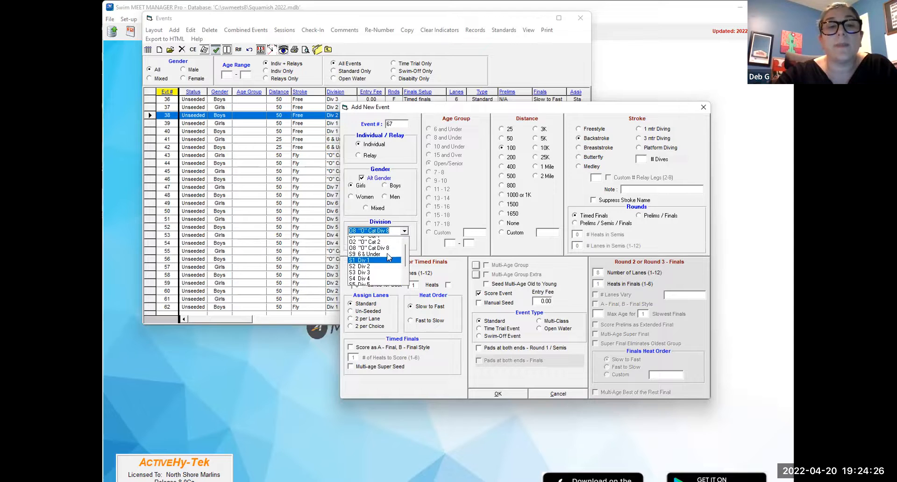
click(384, 282)
click(496, 393)
- Add girls and boys 100 Backstroke events 69 and 70 for S6 Div 6, and 71 and 72 for S5 Div 5
click(405, 231)
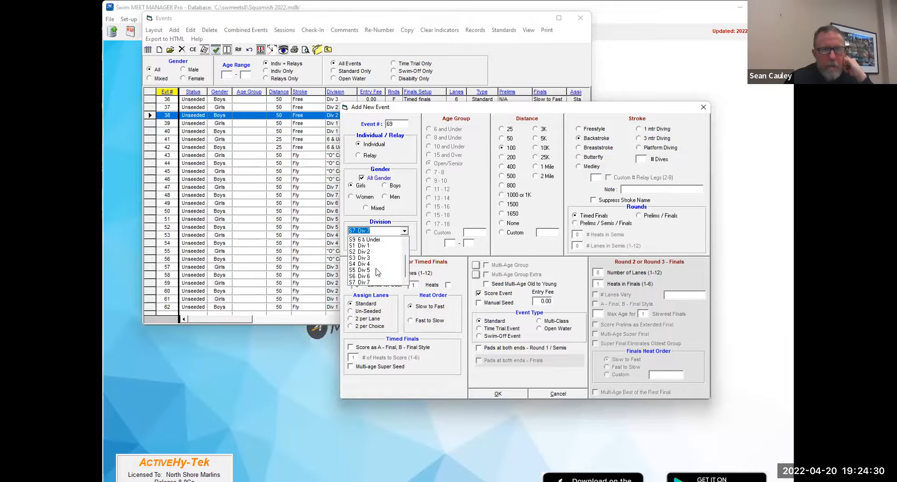
click(379, 274)
click(499, 394)
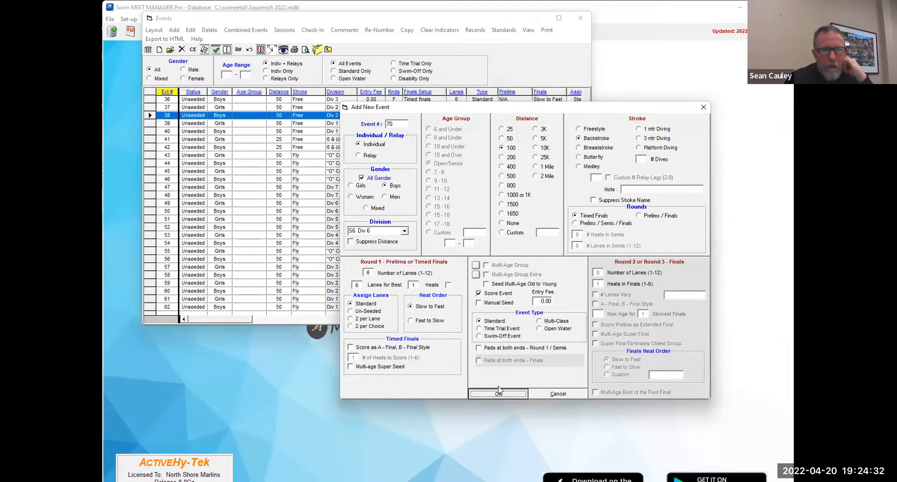
click(404, 231)
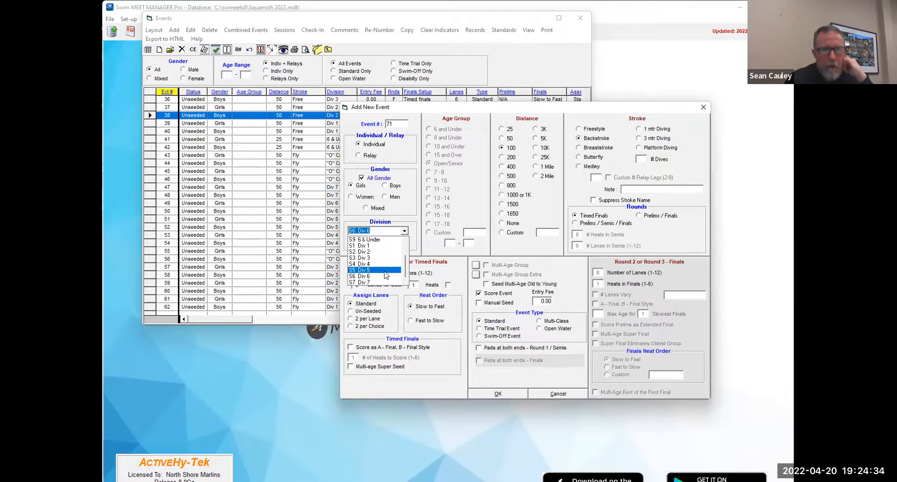
click(383, 270)
click(492, 394)
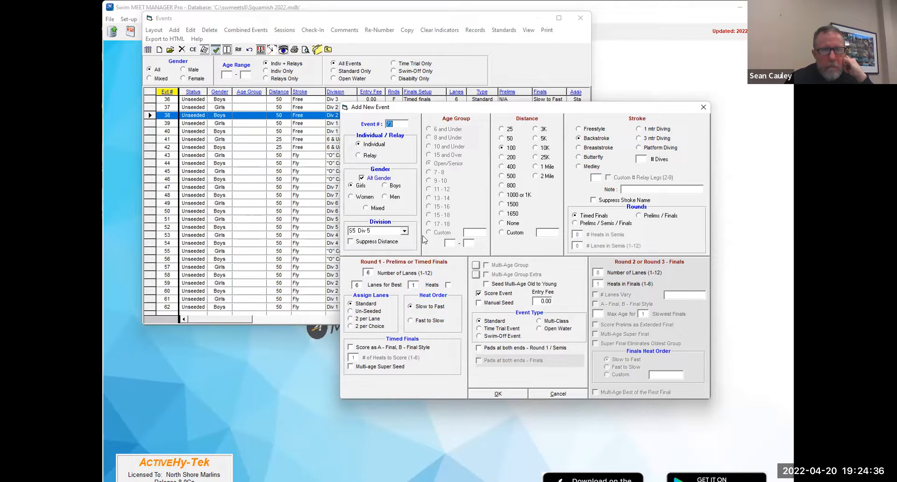
- Add girls and boys 100 Backstroke events 73 and 74 for division S4 Div 4
click(404, 232)
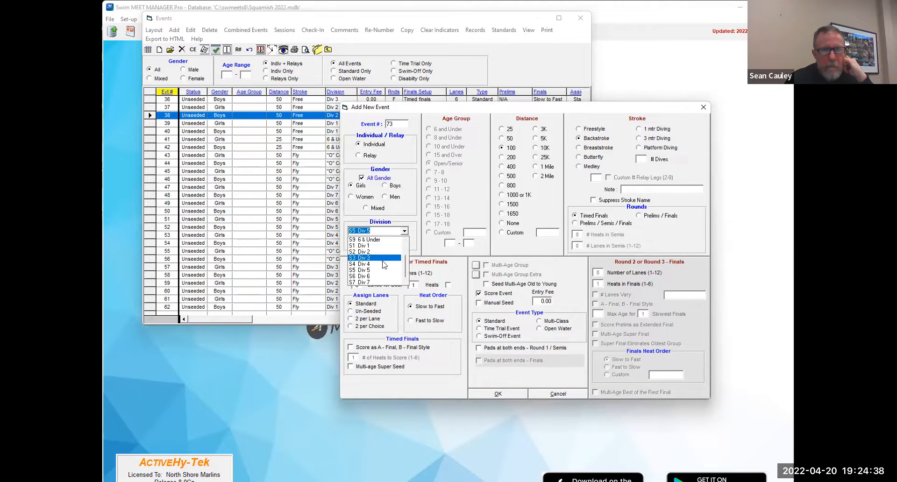
click(376, 263)
click(498, 394)
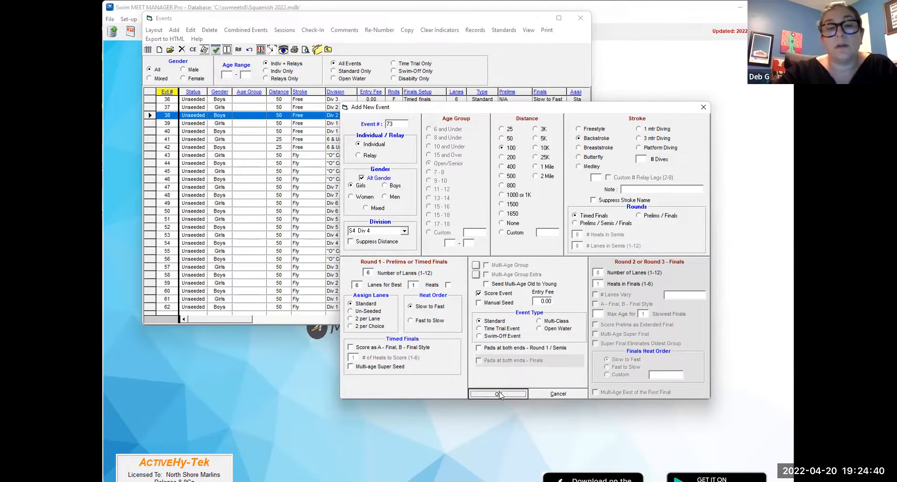
- Add girls and boys 50 Backstroke events 75 and 76 for division O1 "O" Cat 1
click(404, 230)
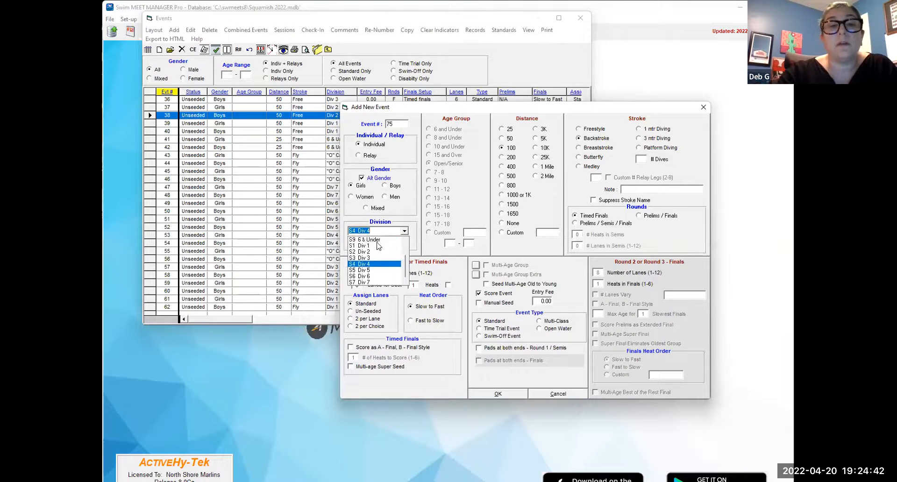
scroll(378, 246, up, 3)
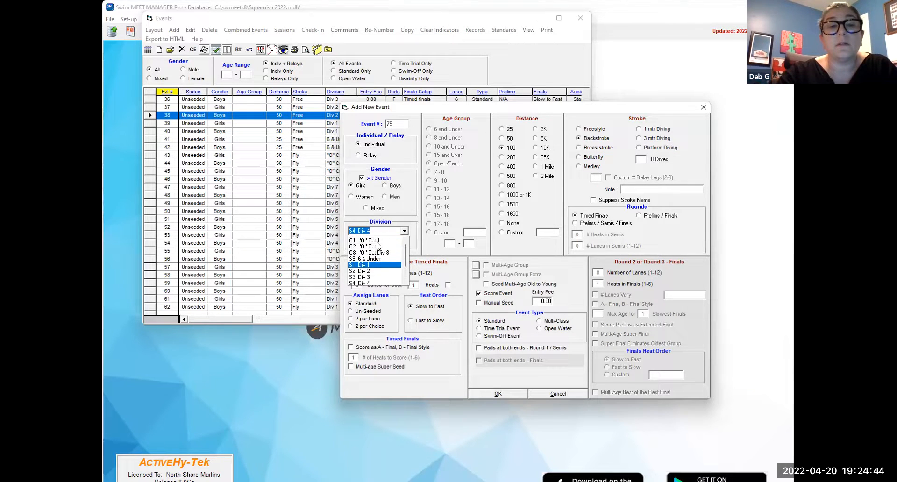
click(376, 246)
click(508, 138)
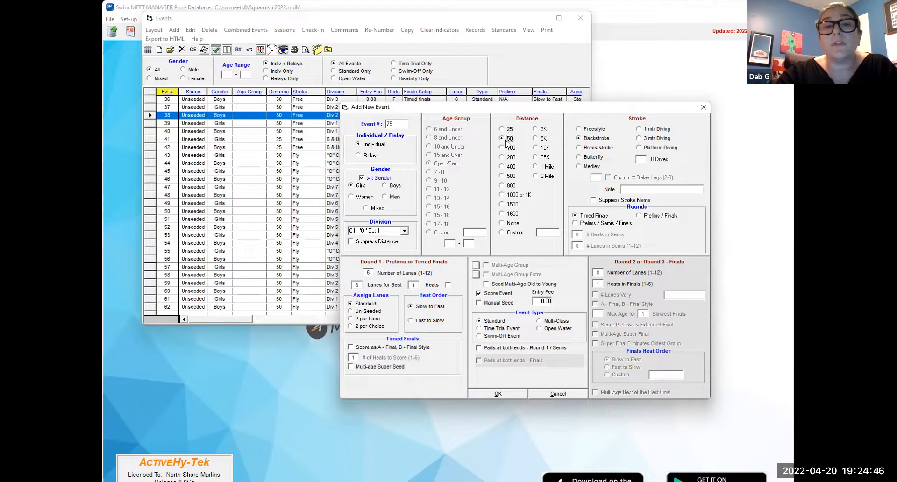
click(506, 396)
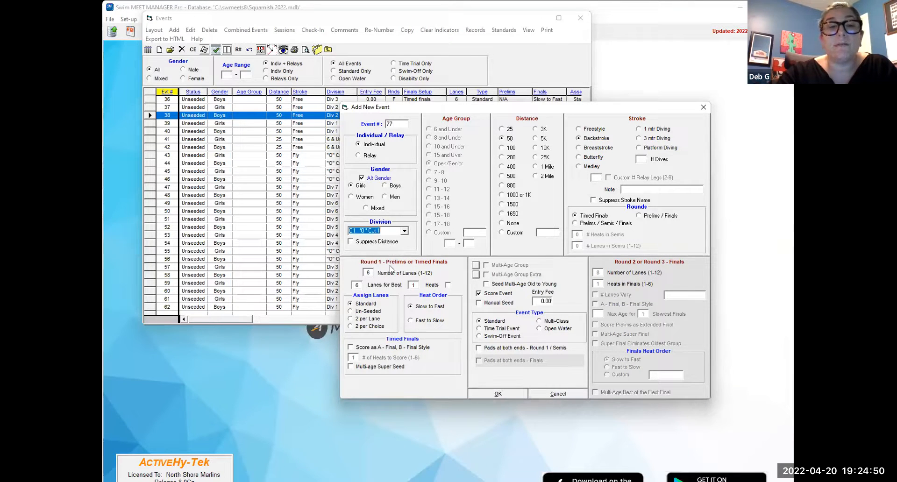
- Add girls and boys 50 Backstroke events 77 and 78 for division S3 Div 3
click(405, 231)
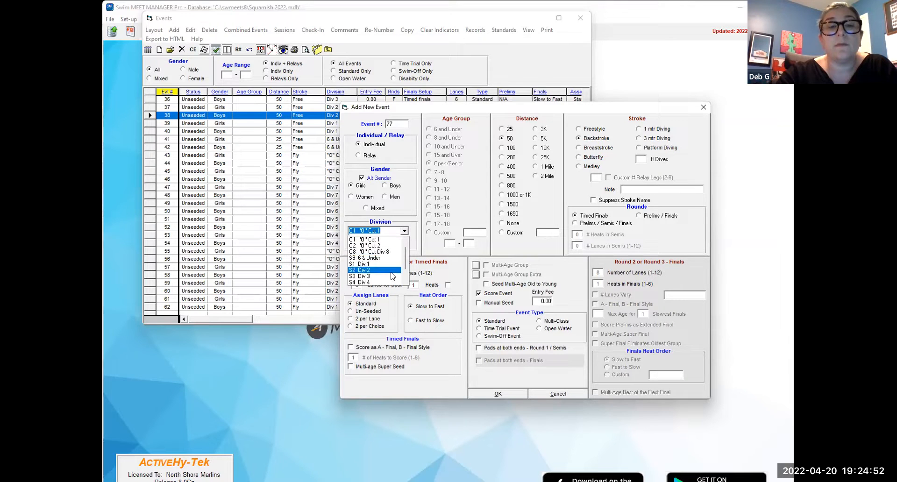
click(385, 276)
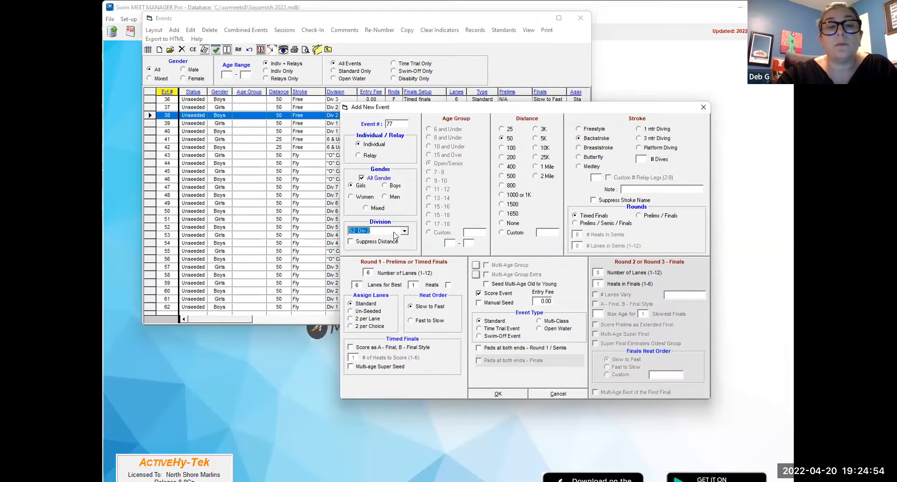
click(406, 232)
click(389, 261)
click(492, 395)
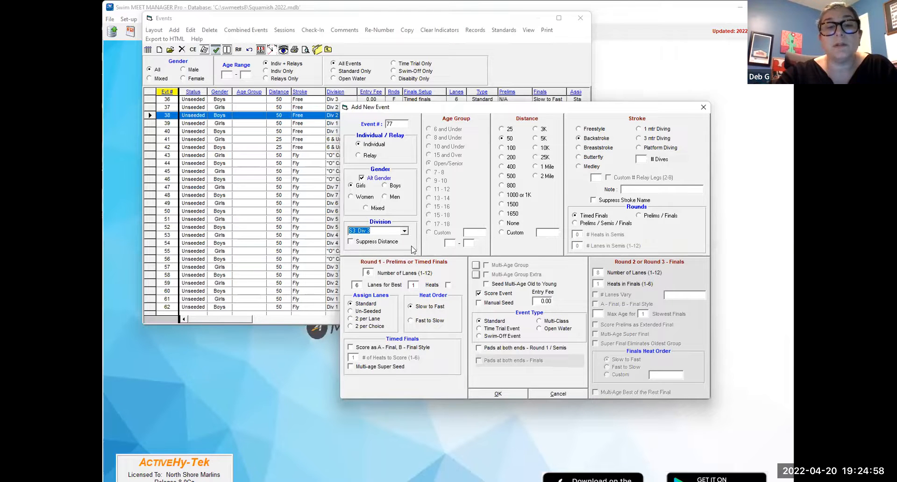
- Add girls and boys 50 Backstroke events 79 and 80 for S2 Div 2, and 81 and 82 for S1 Div 1
click(405, 231)
click(381, 251)
click(509, 396)
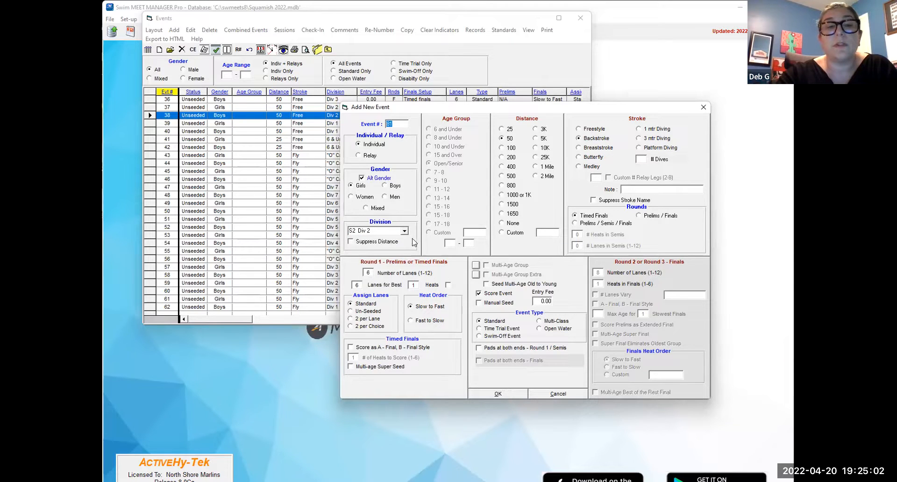
click(405, 231)
click(369, 239)
click(513, 396)
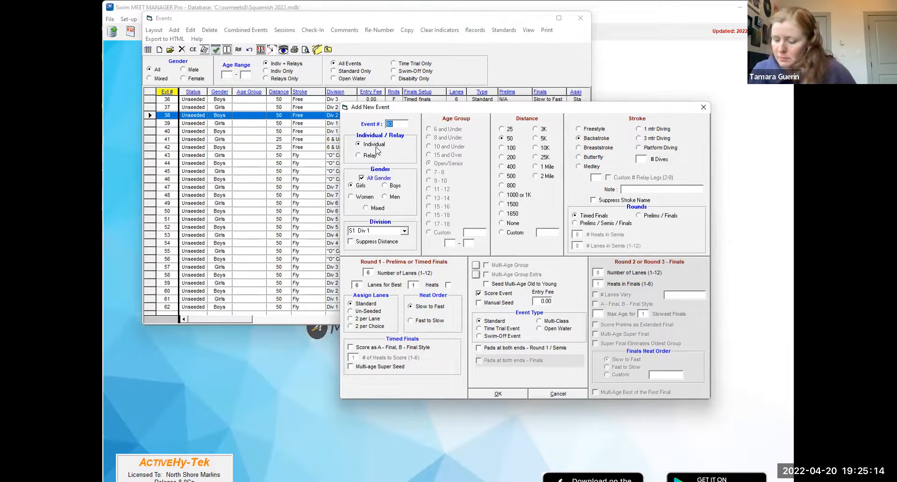
- Add girls and boys 25 Backstroke events 83 and 84 for division S9 6 & Under
click(404, 231)
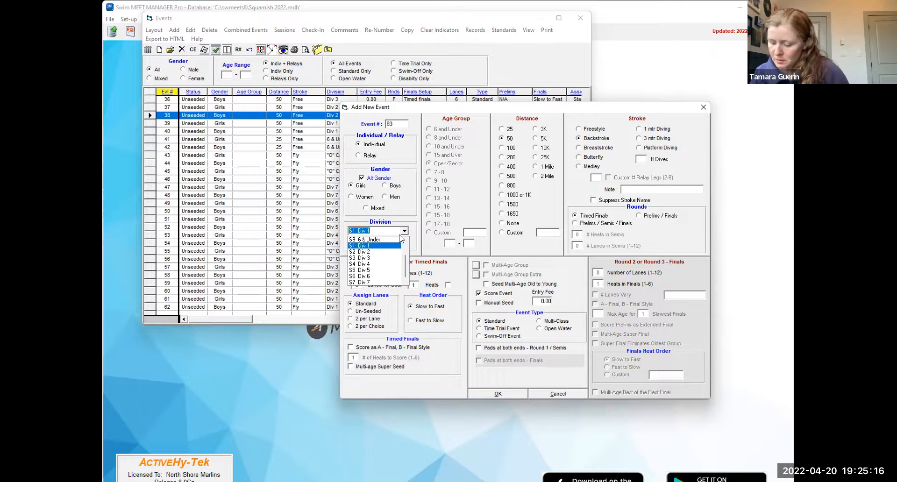
click(398, 240)
click(502, 129)
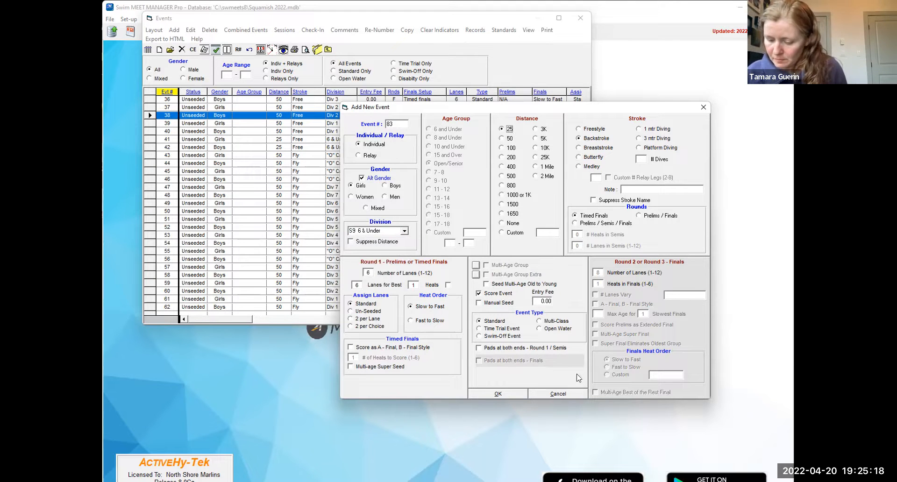
click(498, 393)
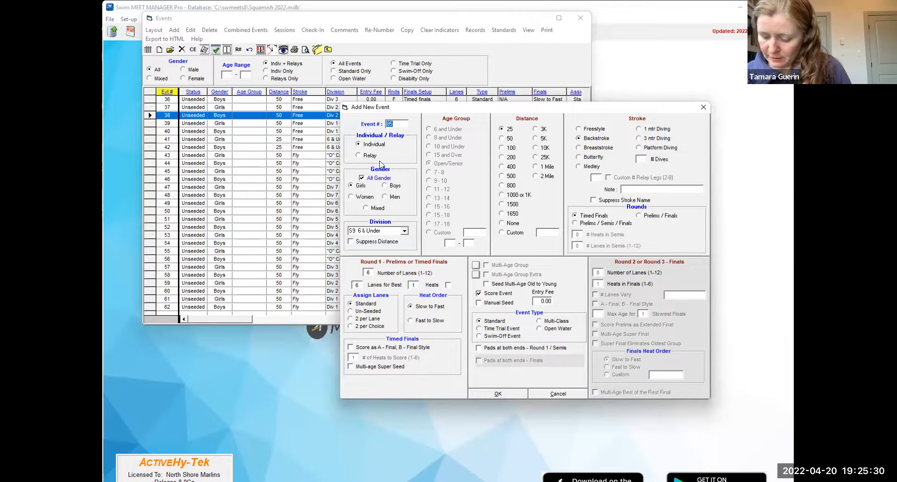
- Add girls and boys 100 Breaststroke events 85 and 86 for division O2 "O" Cat 2
click(597, 147)
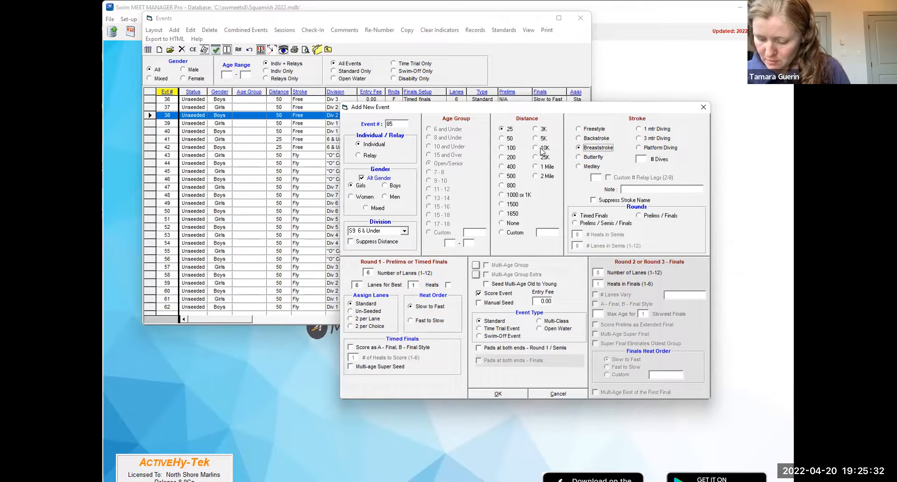
click(511, 149)
click(404, 231)
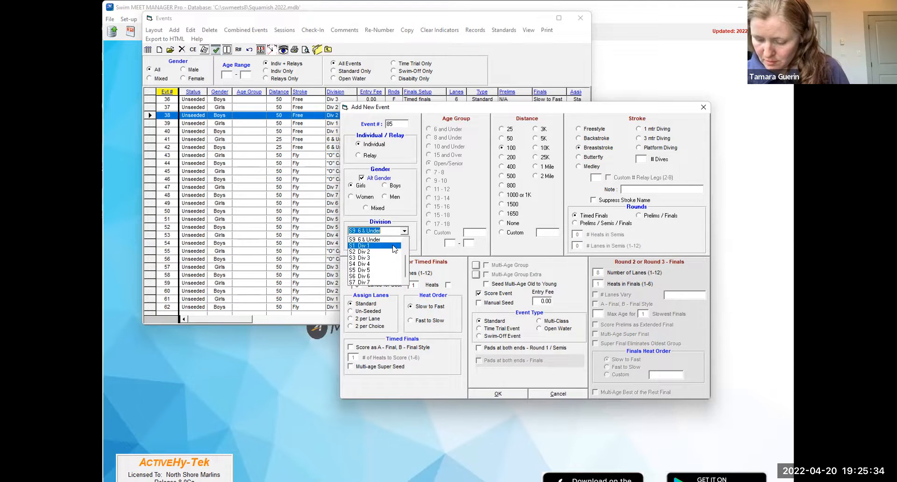
scroll(399, 255, down, 2)
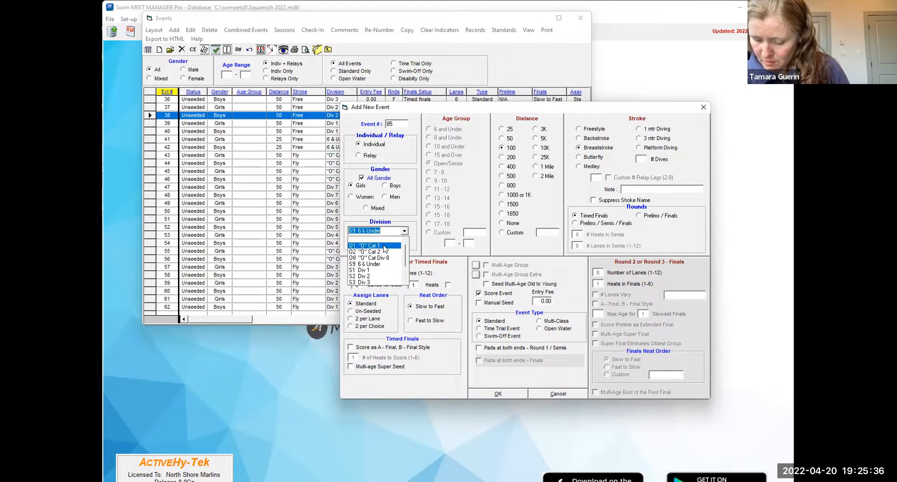
click(394, 252)
click(498, 394)
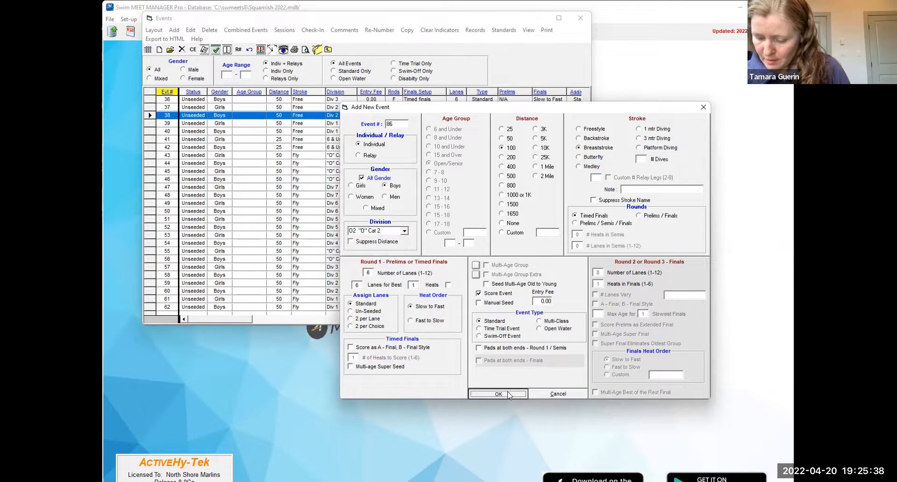
- Add girls and boys 100 Breaststroke events 87 and 88 for O8 "O" Cat Div 8, and 89 and 90 for S7 Div 7
click(404, 230)
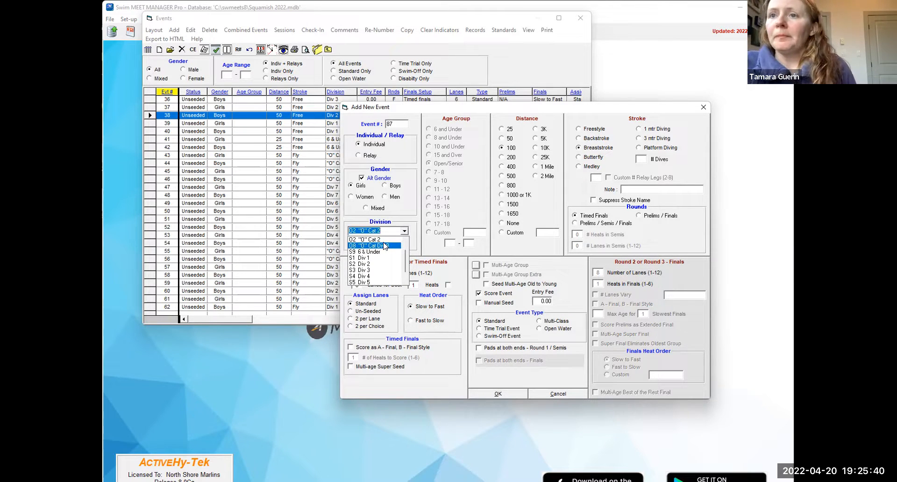
click(388, 246)
click(499, 394)
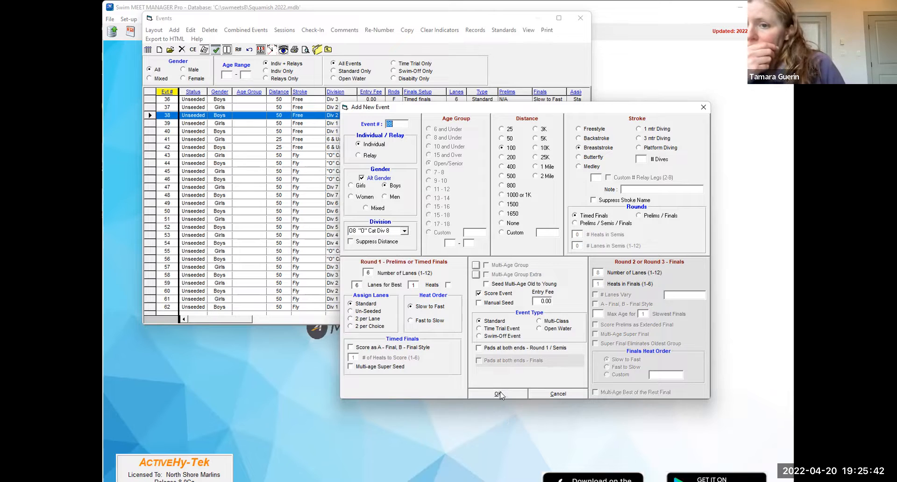
click(404, 231)
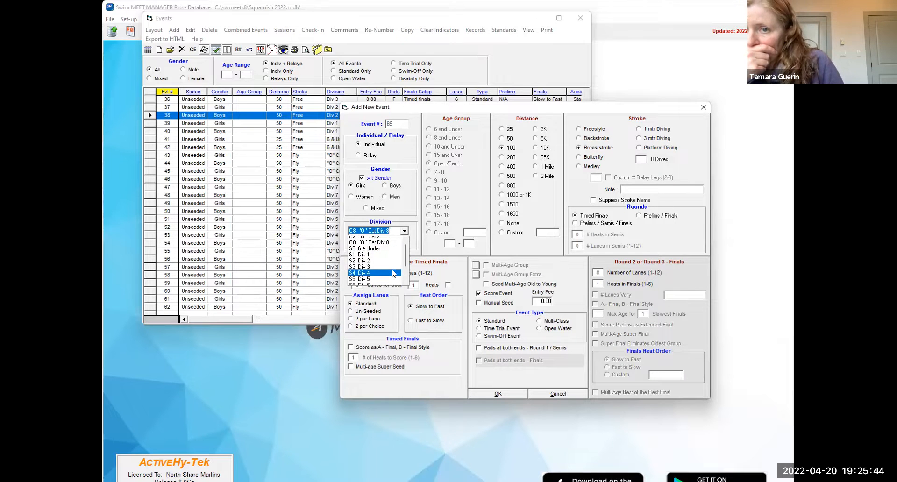
scroll(381, 279, down, 1)
click(377, 286)
click(508, 395)
- Add girls and boys 100 Breaststroke events 91 and 92 for S6 Div 6, and 93 and 94 for S5 Div 5
click(405, 231)
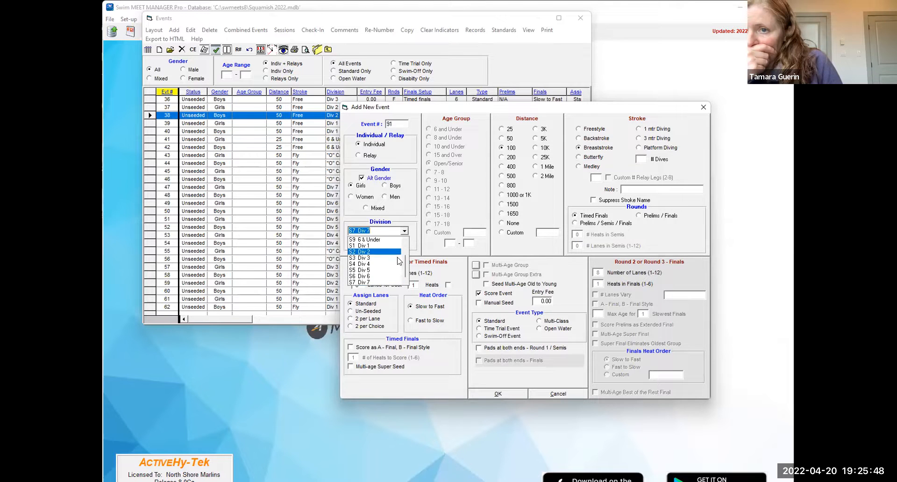
click(376, 278)
click(500, 395)
click(404, 231)
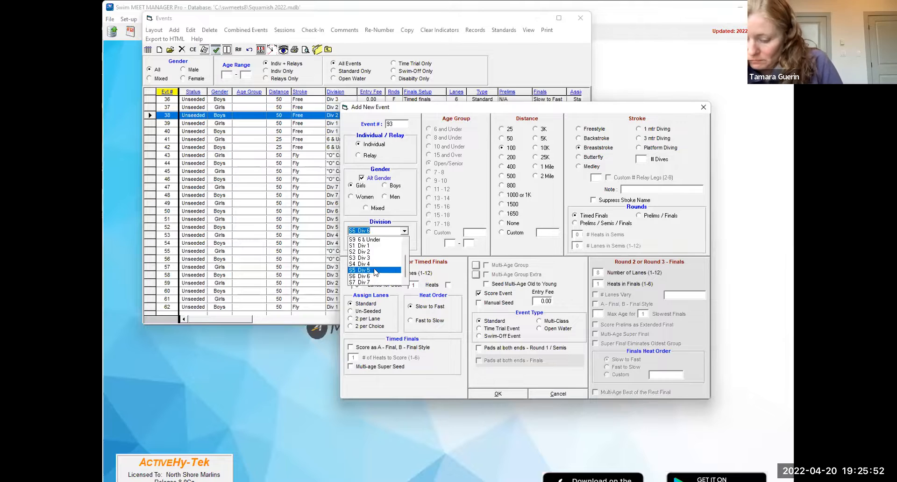
click(371, 271)
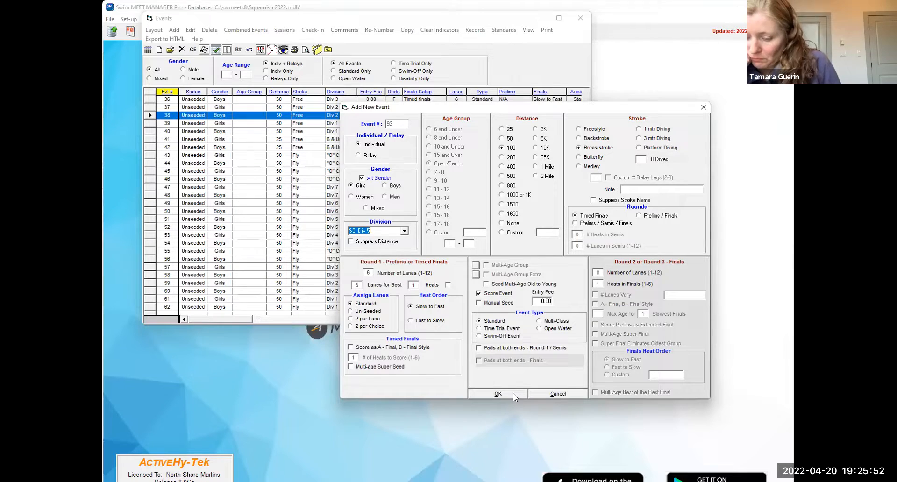
- Add girls and boys 100 Breaststroke events 95 and 96 for division S4 Div 4
click(405, 230)
click(374, 264)
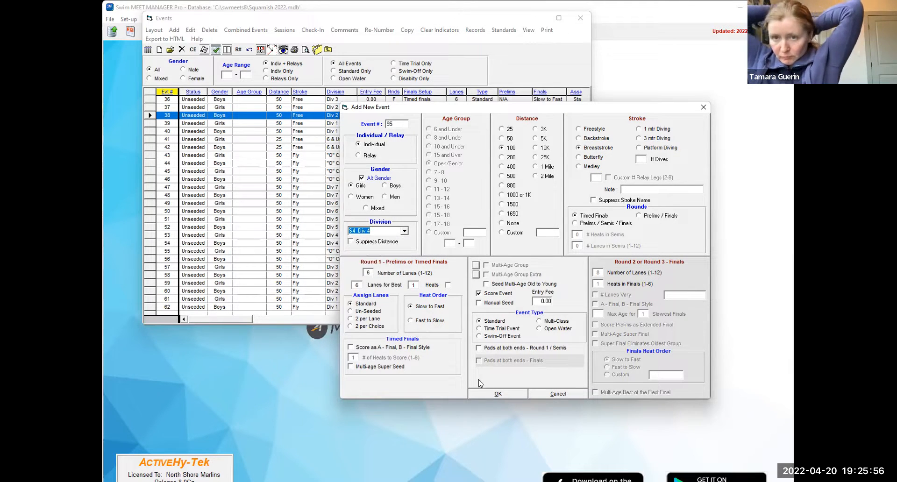
click(499, 394)
- Add girls and boys 50 Breaststroke events 97 and 98 for division O1 "O" Cat 1
click(405, 231)
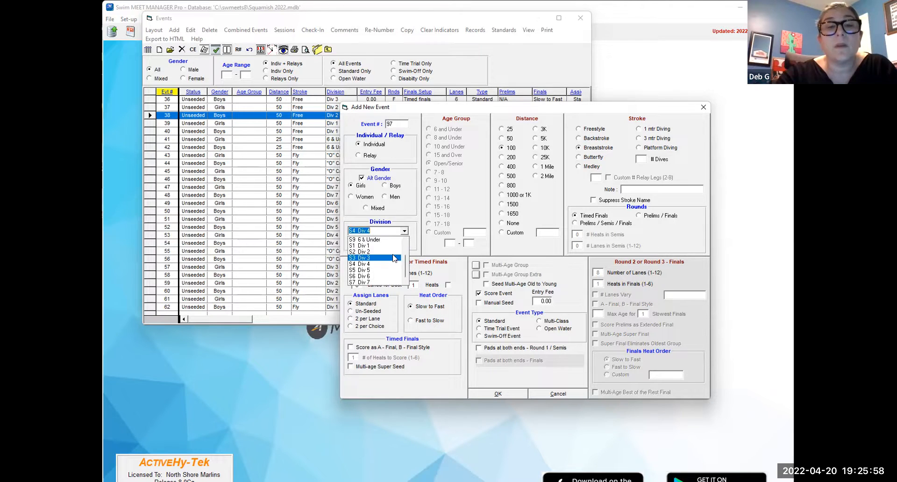
scroll(395, 256, up, 2)
click(382, 246)
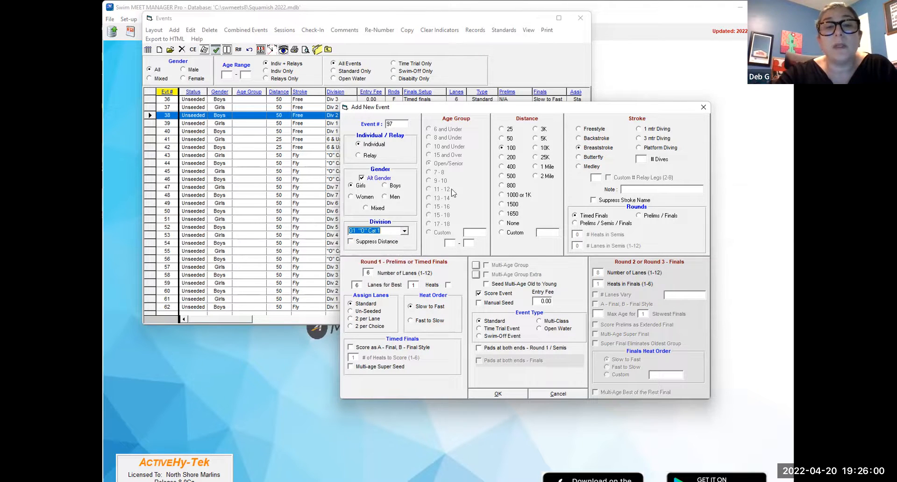
click(509, 138)
click(509, 395)
- Add girls and boys 50 Breaststroke events 99 and 100 for S3 Div 3, and 101 and 102 for S2 Div 2
click(404, 231)
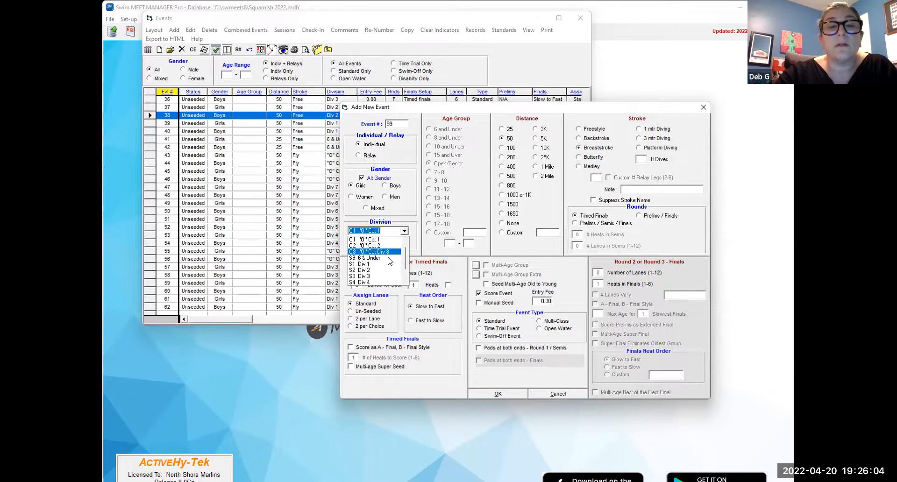
click(389, 279)
click(499, 395)
click(404, 232)
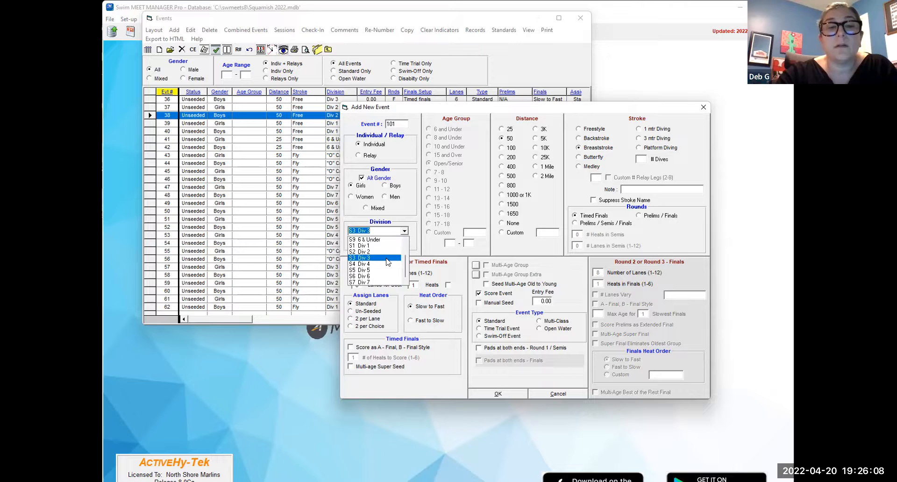
click(376, 255)
click(497, 395)
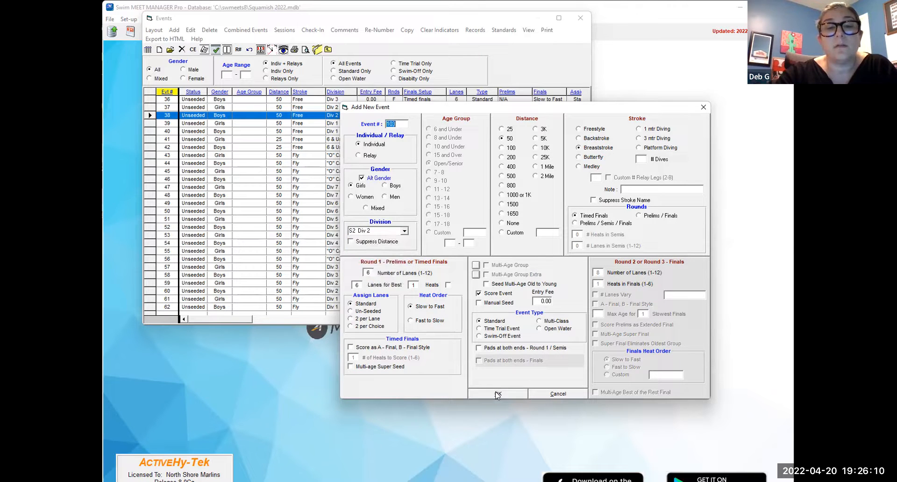
- Add girls and boys 50 Breaststroke events 103 and 104 for division S1 Div 1
click(405, 232)
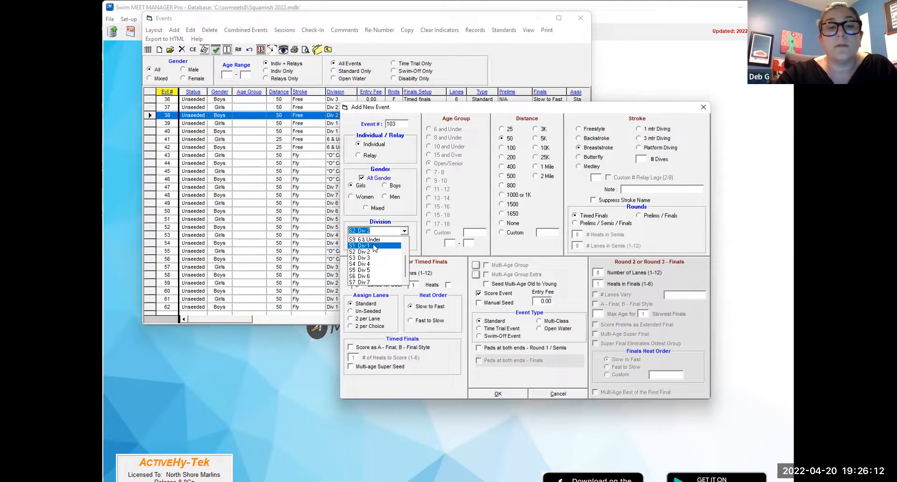
click(373, 246)
click(513, 395)
click(513, 394)
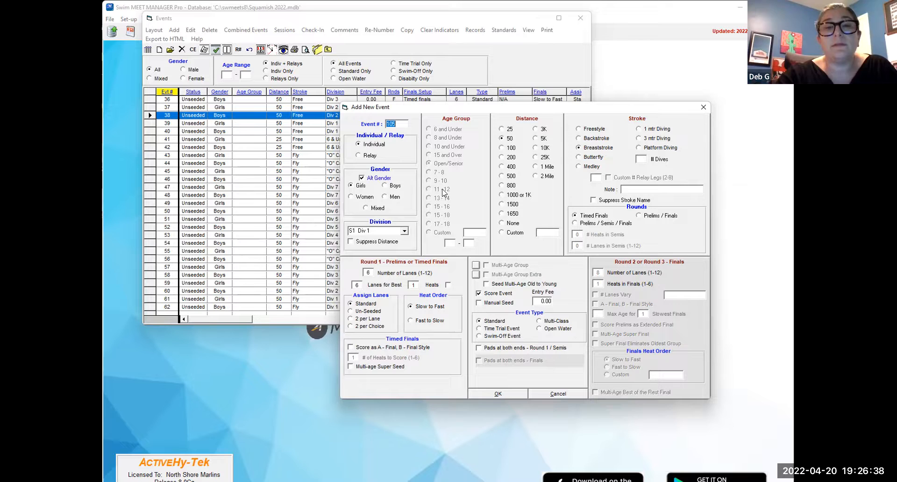
- Add girls and boys 200 Freestyle events 105 and 106 for division O2 "O" Cat 2, and stop adding events
click(404, 232)
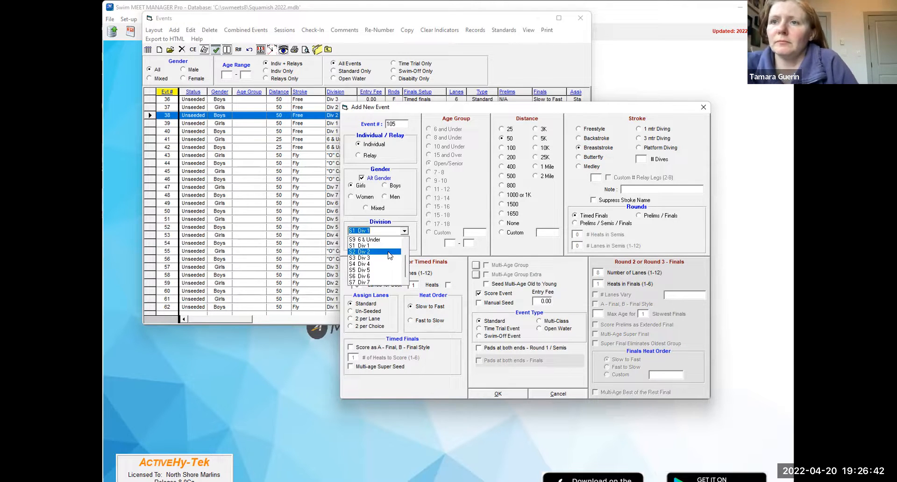
click(374, 249)
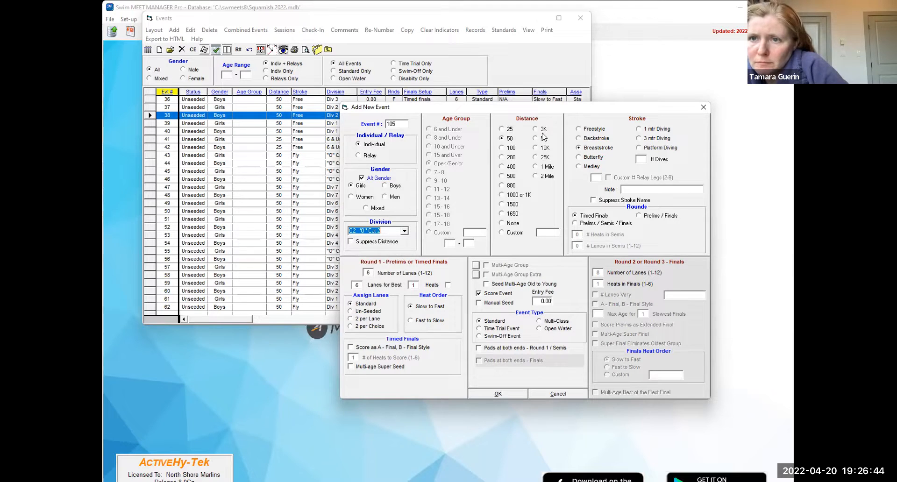
click(510, 156)
click(594, 129)
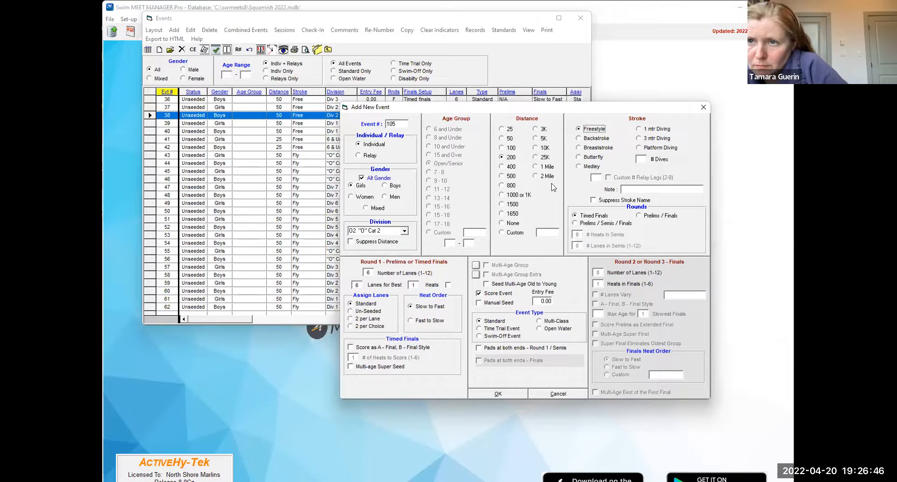
click(498, 394)
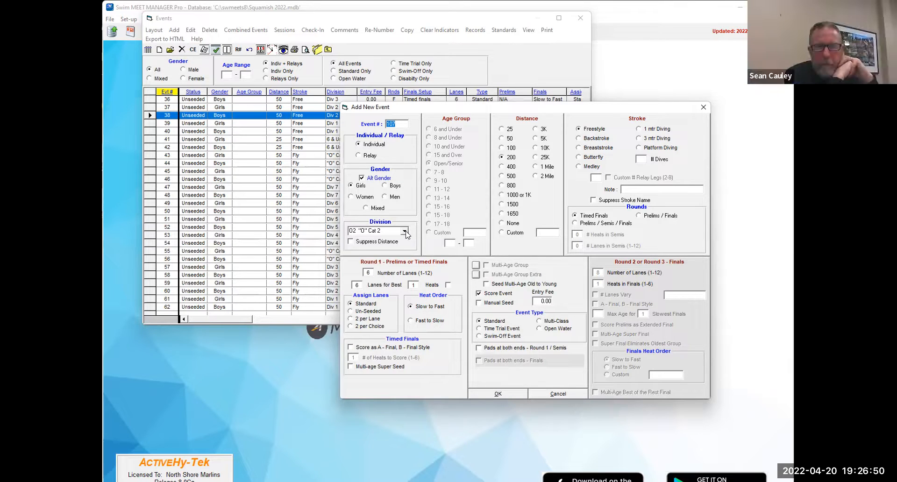
click(547, 393)
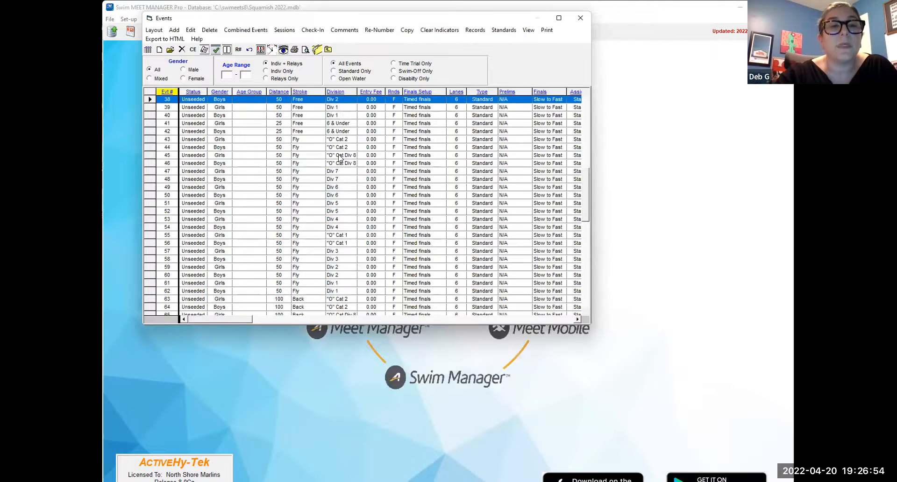
- Change the distance of the "O" Cat 2 Freestyle events 105 and 106 to 100
scroll(340, 157, down, 8)
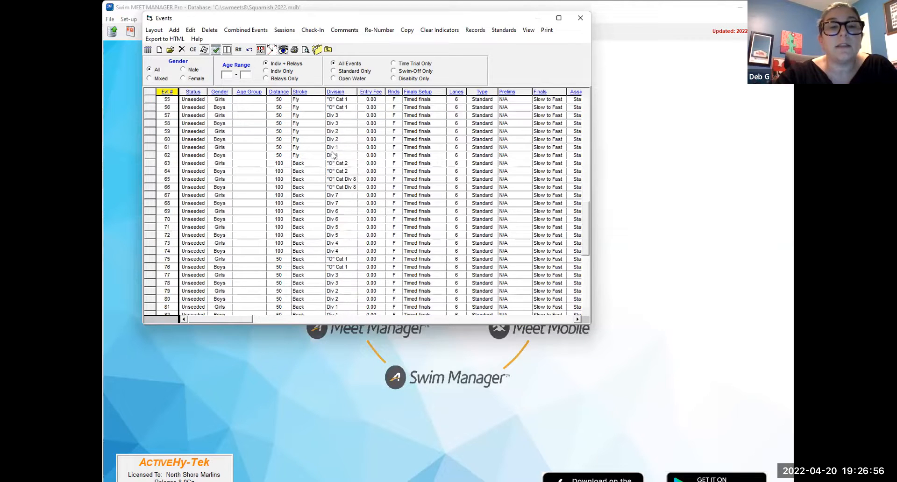
scroll(331, 156, down, 6)
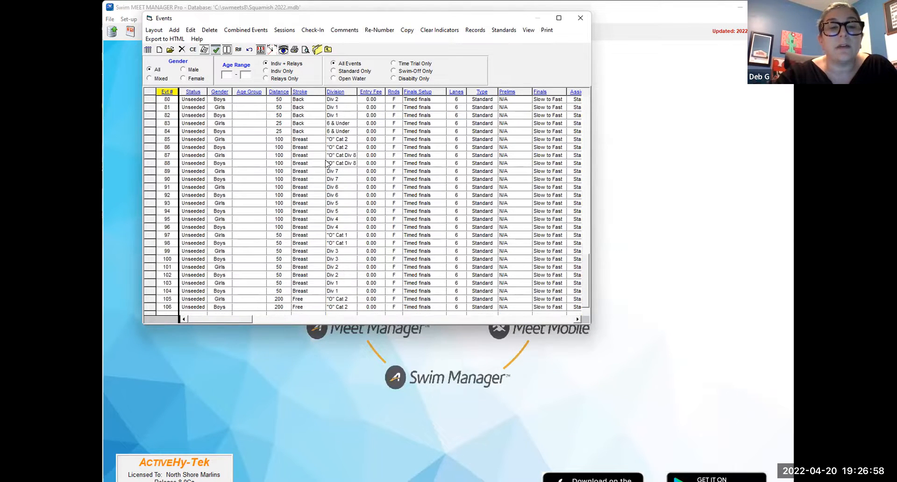
click(275, 299)
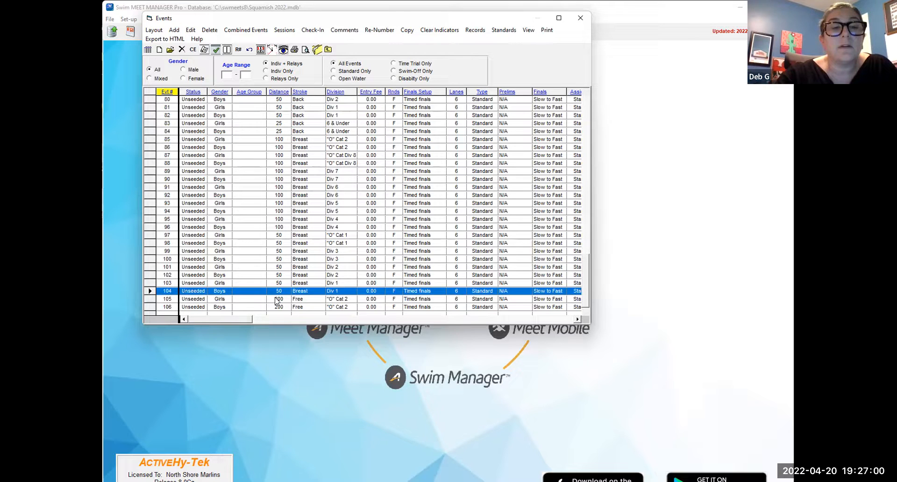
click(510, 148)
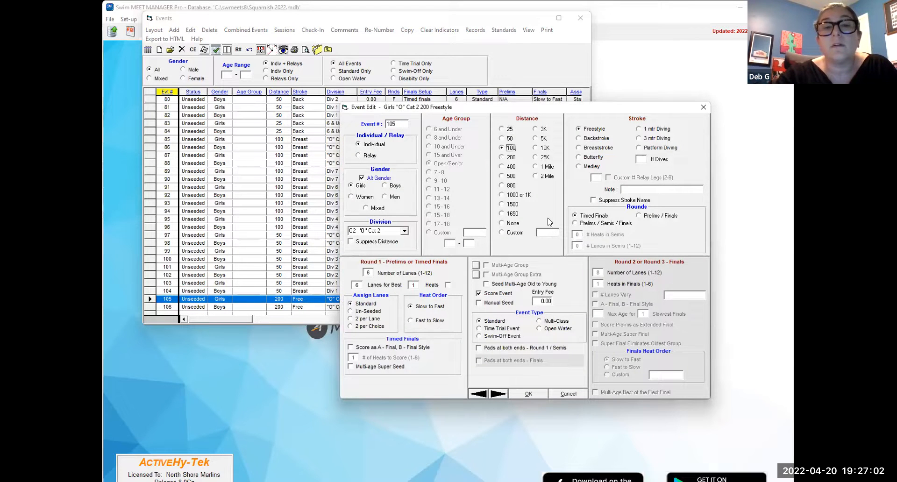
click(497, 394)
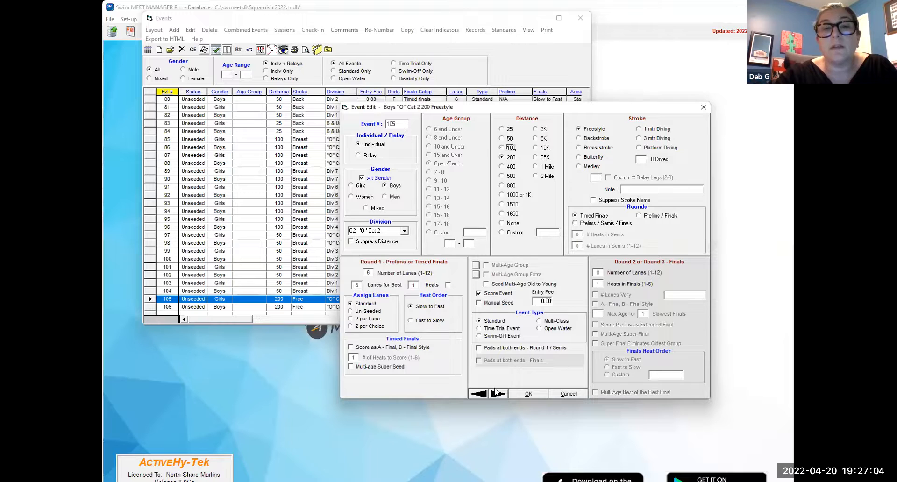
click(522, 393)
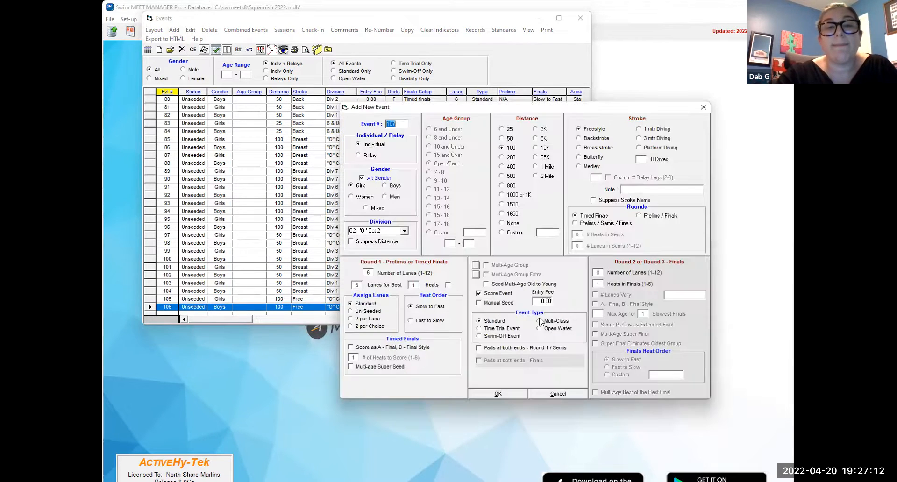
- Add girls and boys 100 Freestyle events 107 and 108 for O8 "O" Cat Div 8, and 109 and 110 for S7 Div 7
click(404, 232)
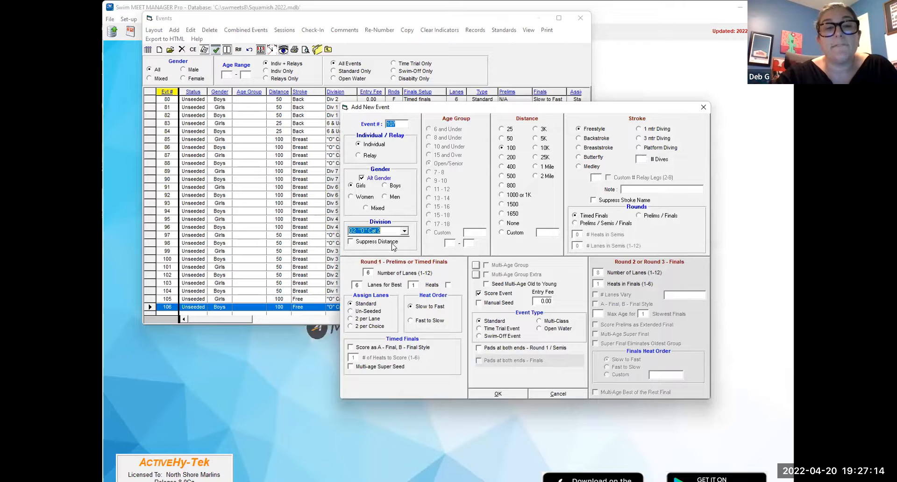
click(390, 248)
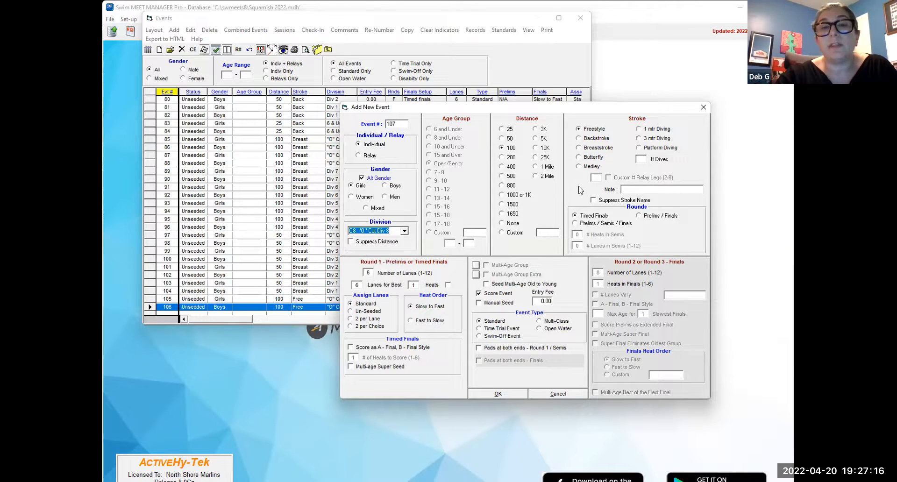
click(510, 395)
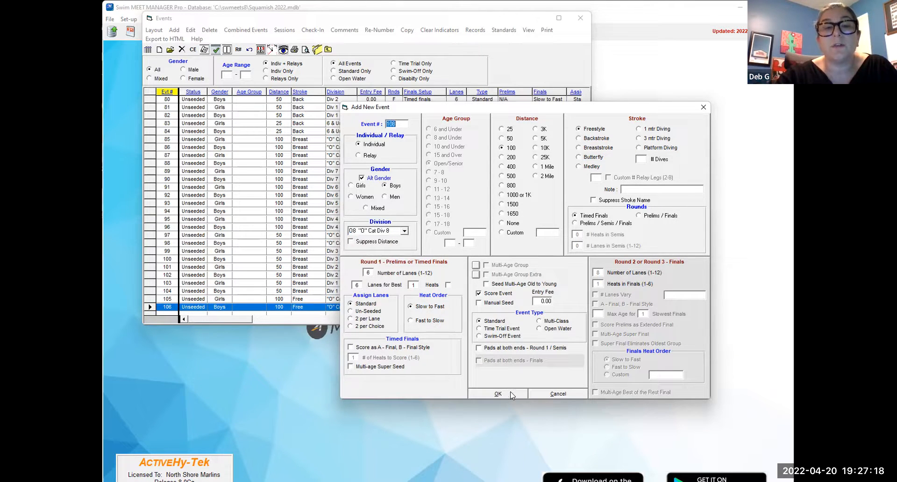
click(403, 231)
scroll(393, 266, down, 2)
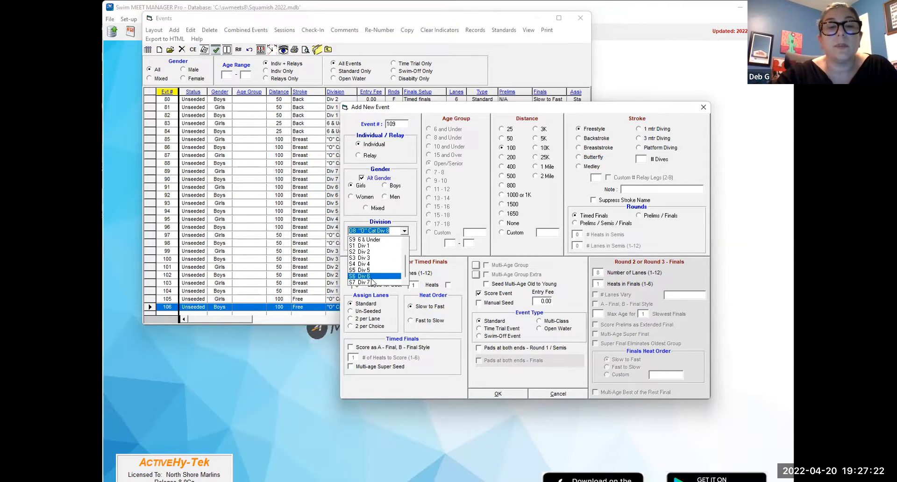
click(370, 282)
click(500, 394)
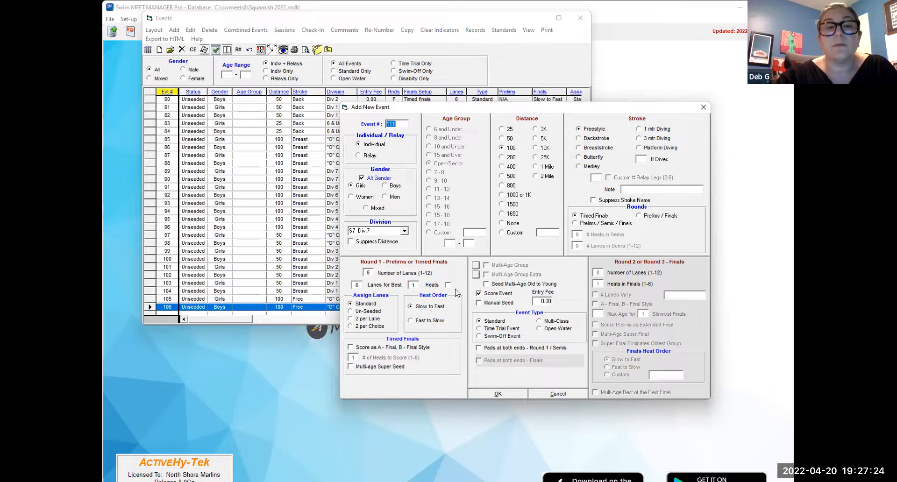
- Add girls and boys 100 Freestyle events 111 and 112 for S6 Div 6, and 113 and 114 for S5 Div 5
click(404, 231)
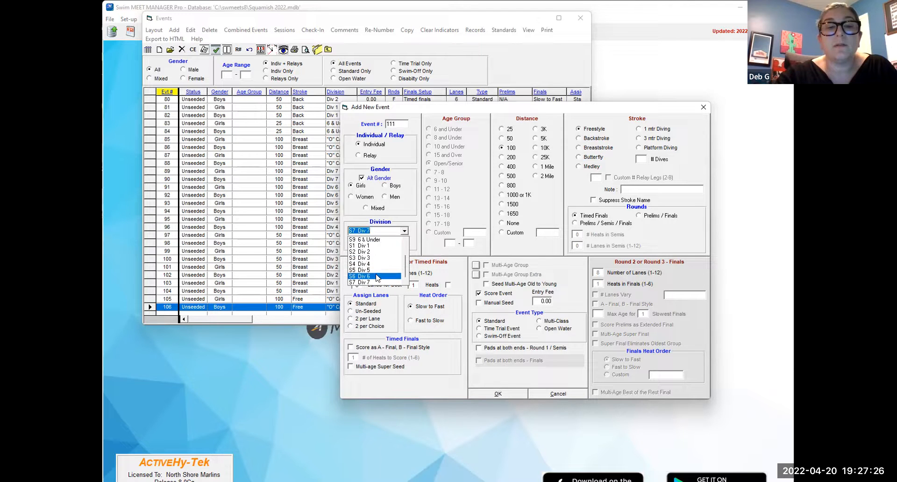
click(378, 278)
click(499, 393)
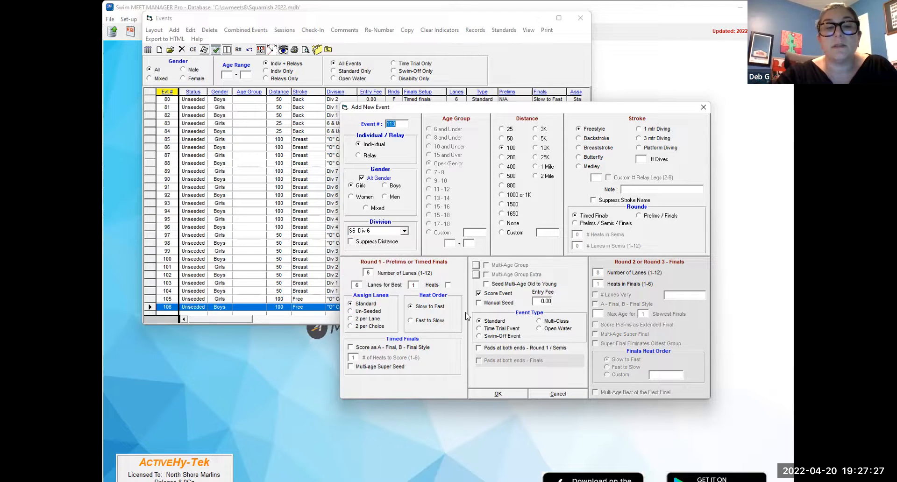
click(404, 231)
click(374, 249)
click(509, 394)
click(511, 395)
- Add girls and boys 100 Freestyle events 115 and 116 for S4 Div 4, and 117 and 118 for O1 "O" Cat 1
click(405, 231)
click(381, 266)
double_click(511, 393)
click(404, 231)
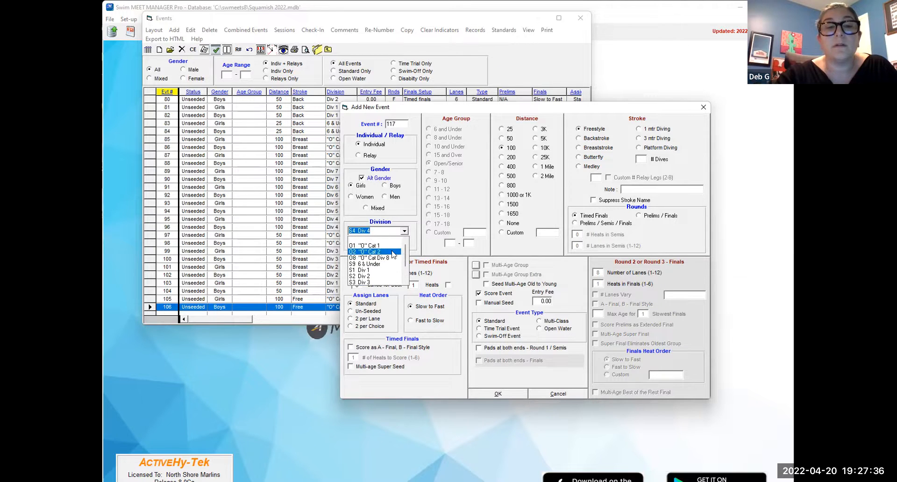
click(394, 246)
click(498, 393)
click(498, 393)
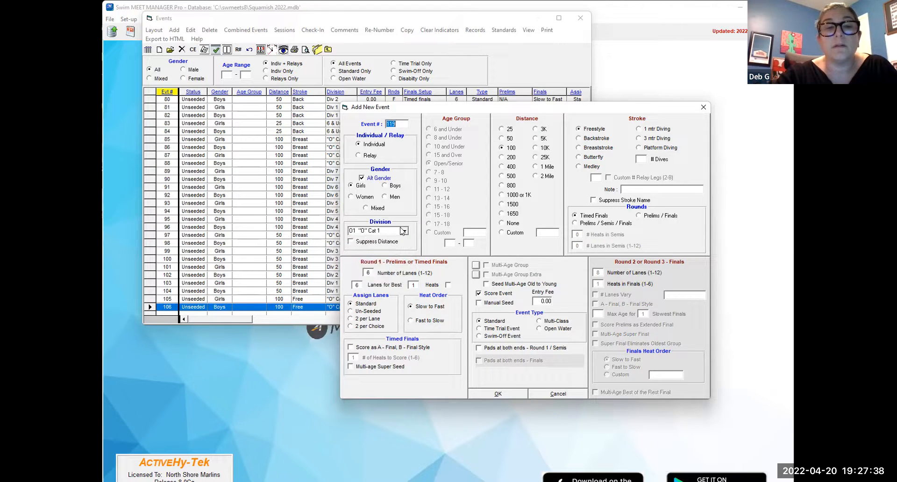
- Add girls and boys 100 Freestyle events 119 and 120 for division S3 Div 3
click(405, 230)
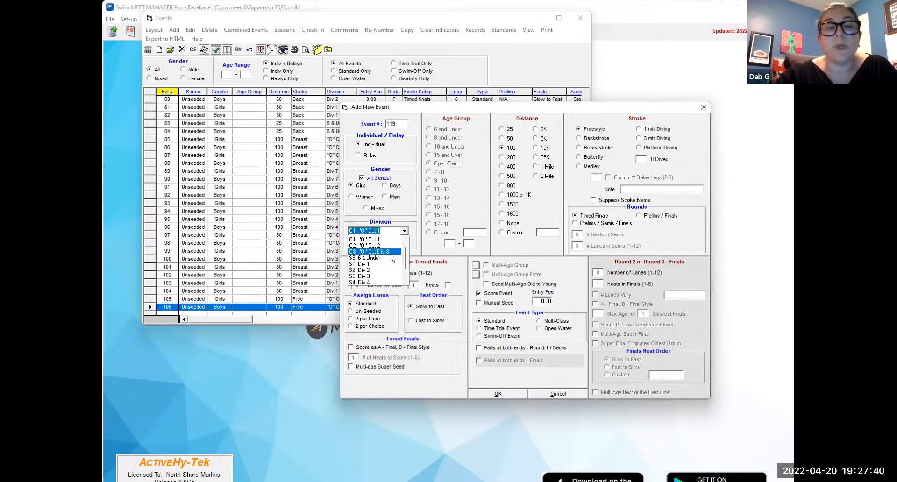
click(391, 275)
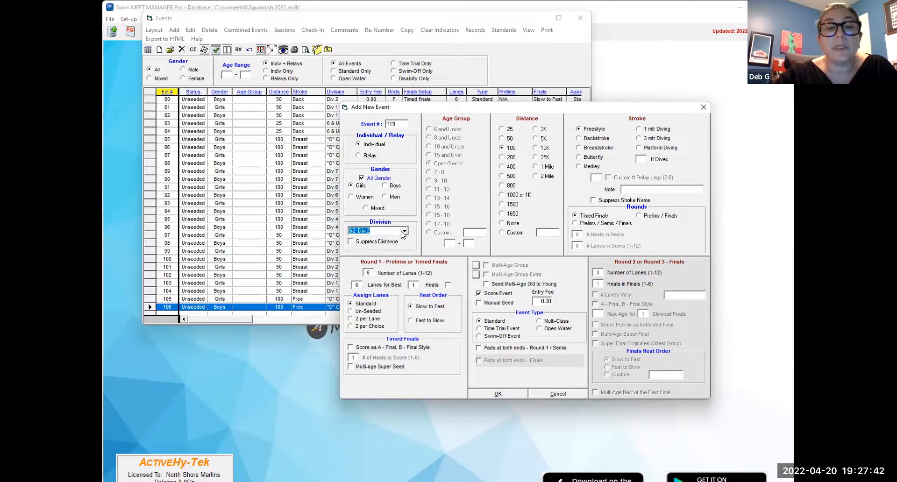
click(405, 230)
click(387, 256)
click(404, 231)
click(392, 262)
click(498, 394)
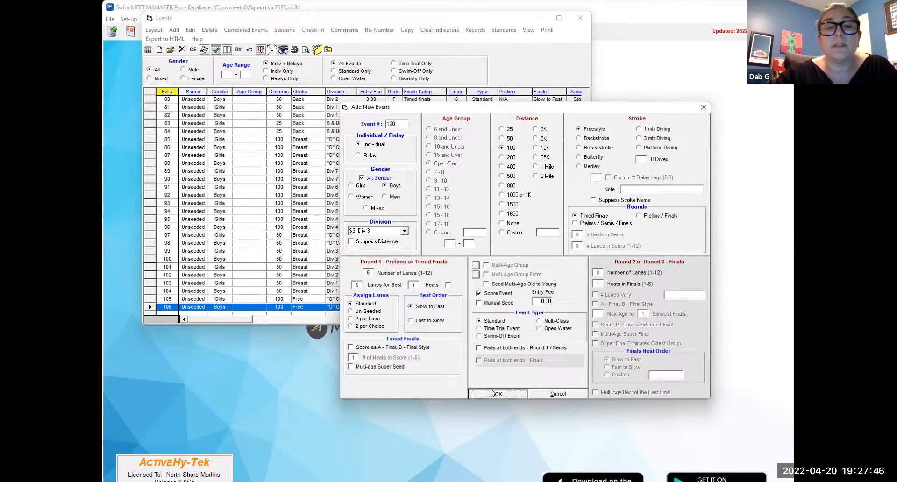
- Add girls and boys 100 Freestyle events 121 and 122 for S2 Div 2, and 123 and 124 for S1 Div 1
click(405, 231)
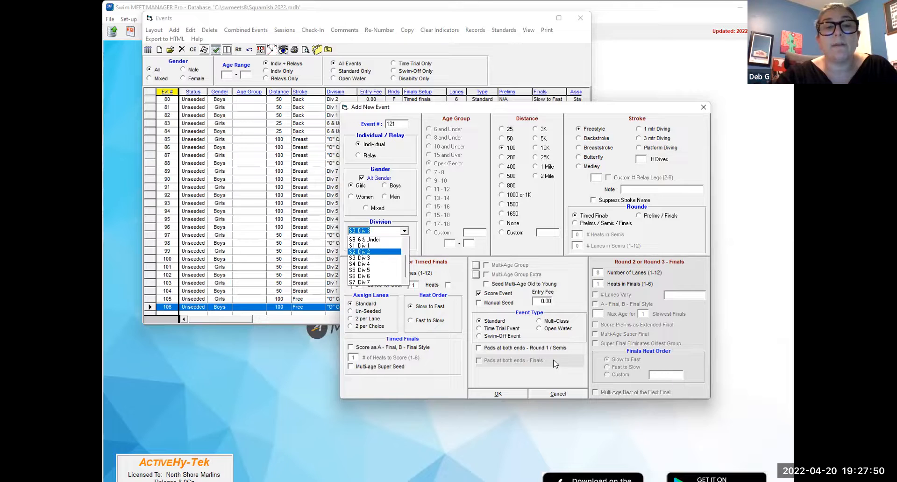
click(387, 256)
click(510, 393)
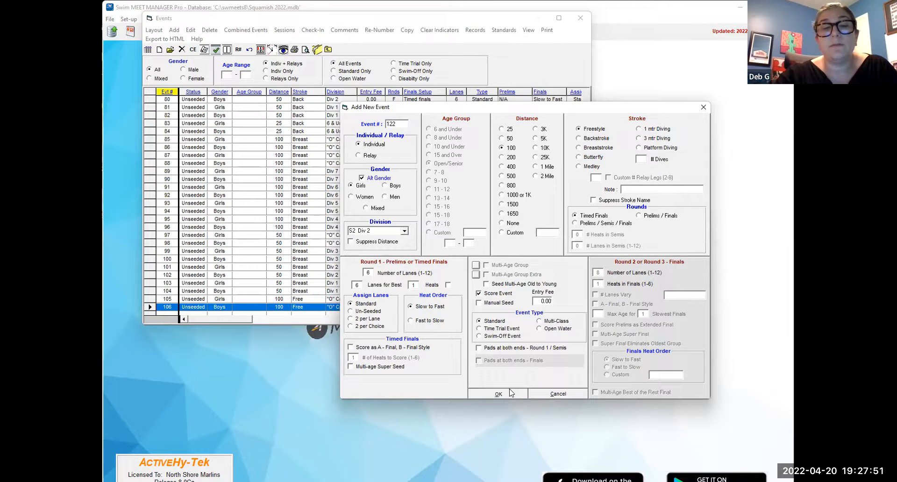
click(404, 231)
click(374, 246)
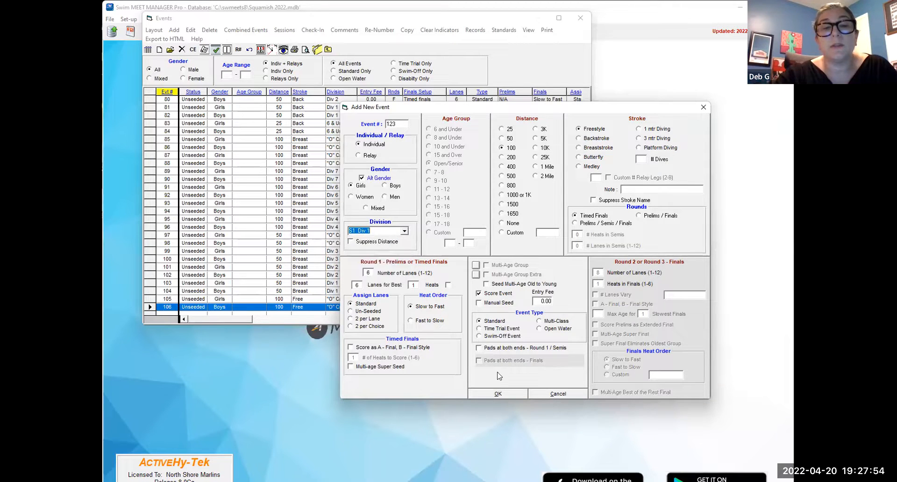
click(498, 394)
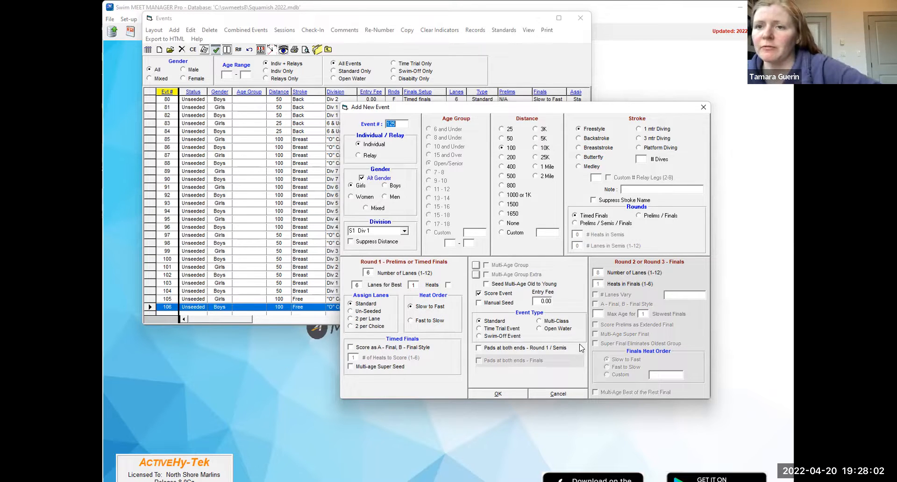
- Add girls and boys 200 Freestyle relay events 125 and 126 for O8 "O" Cat Div 8
click(406, 232)
scroll(397, 261, up, 3)
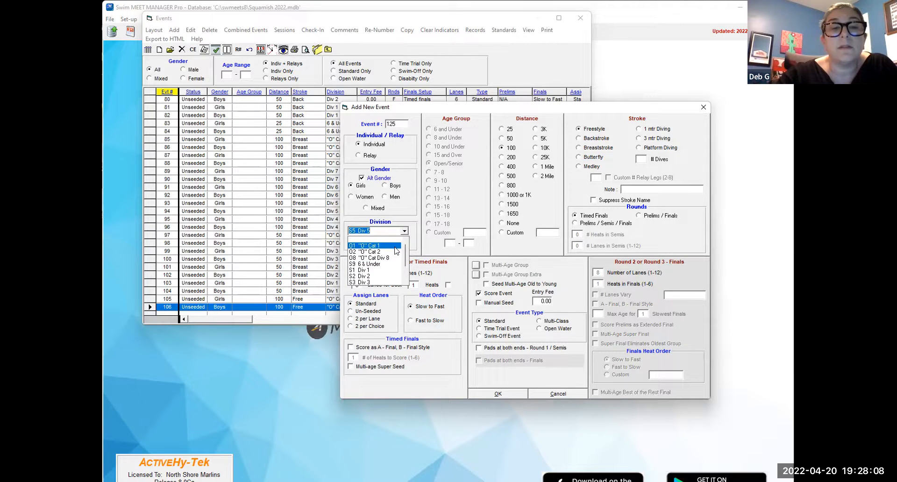
click(393, 257)
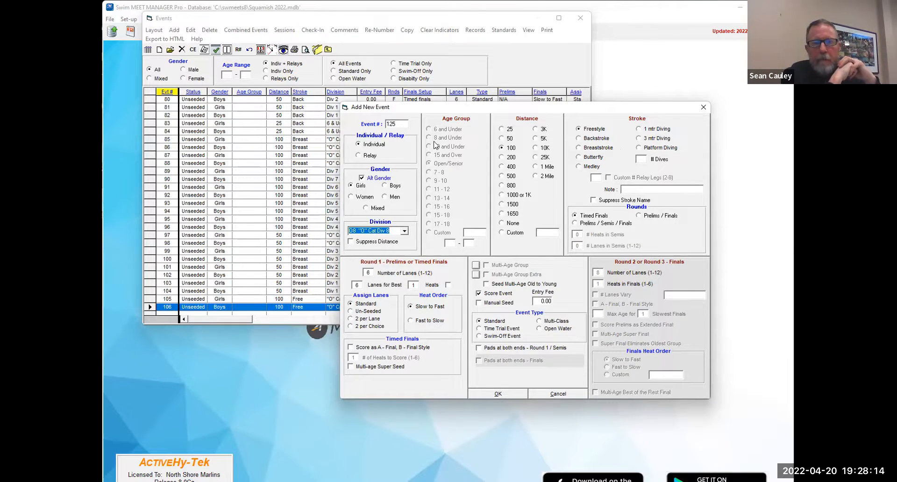
click(367, 156)
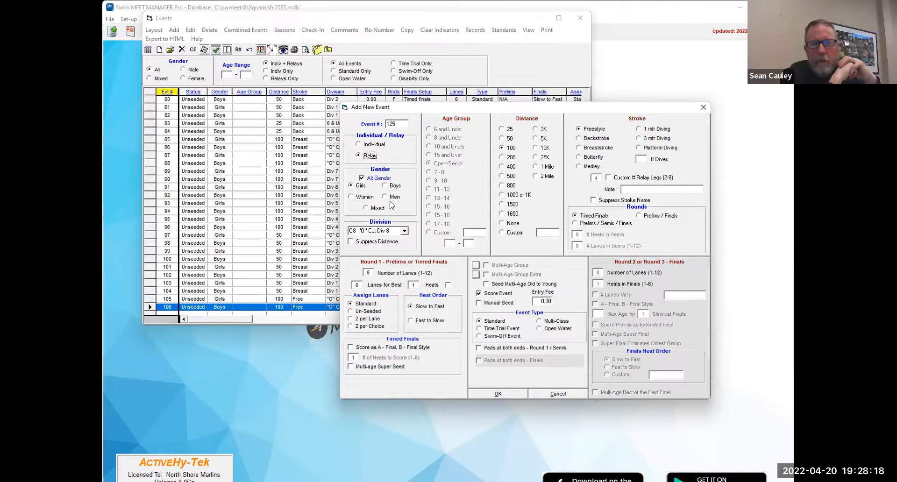
click(511, 158)
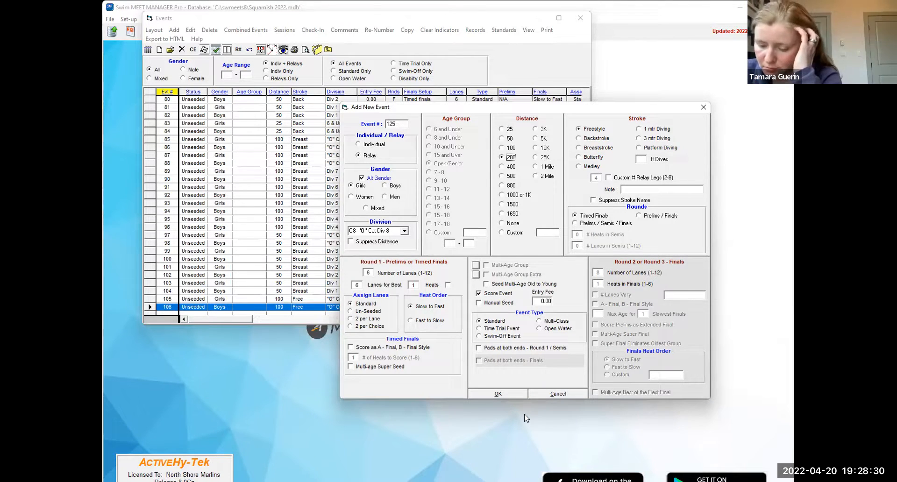
click(506, 395)
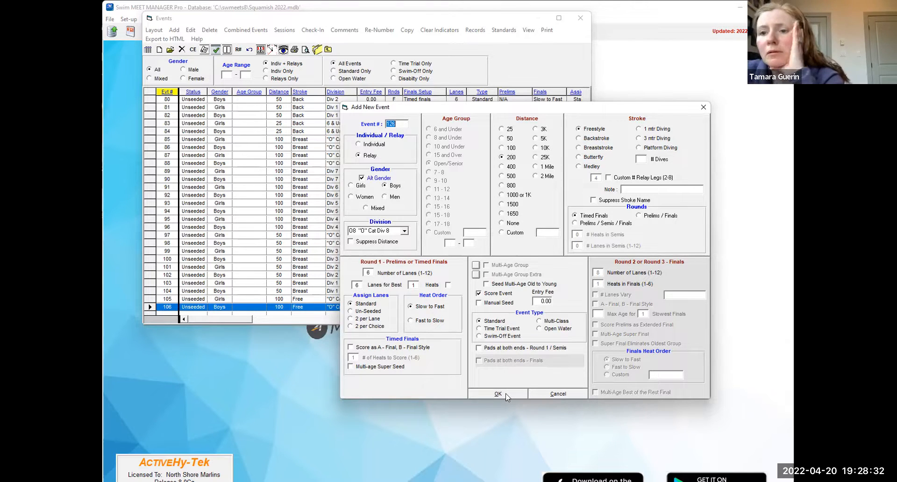
click(506, 394)
- Add girls and boys 200 Freestyle relay events 127 and 128 for S7 Div 7
click(399, 232)
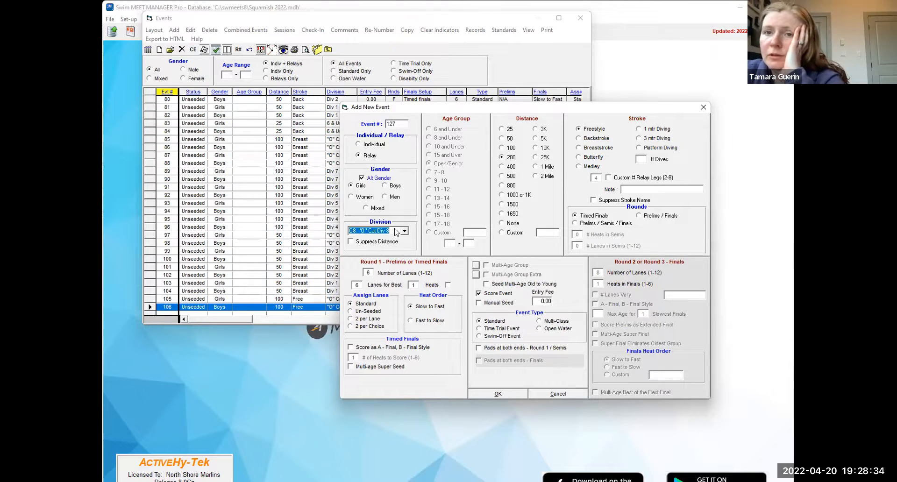
click(401, 232)
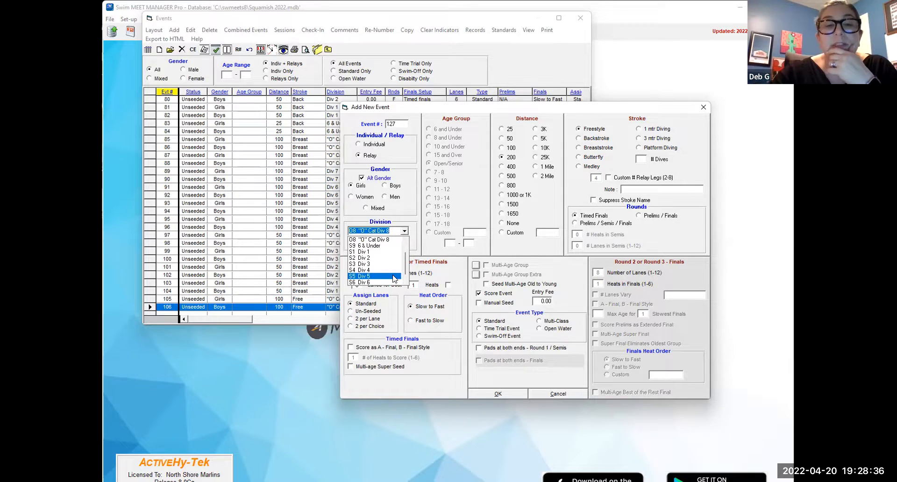
scroll(395, 276, up, 1)
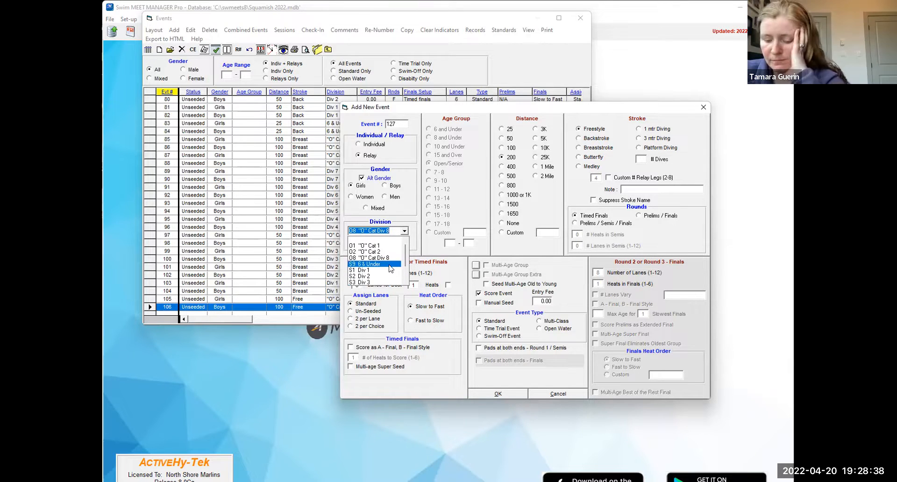
scroll(398, 266, down, 2)
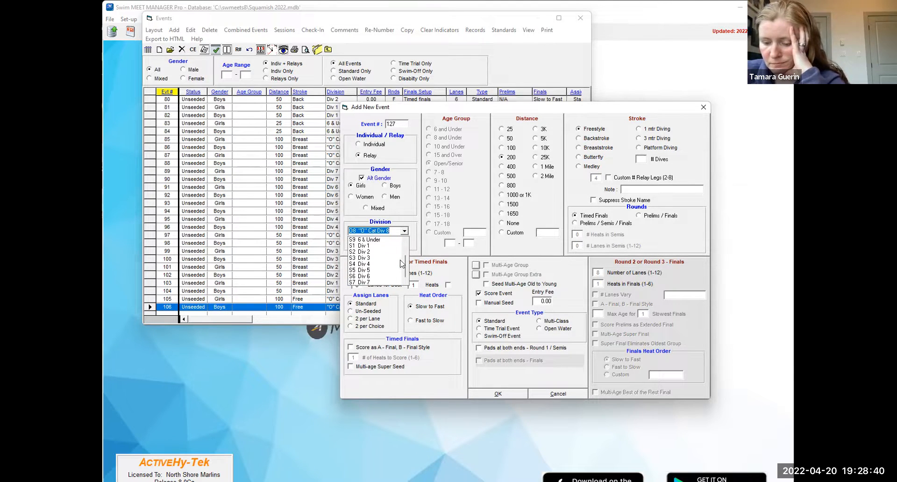
click(382, 282)
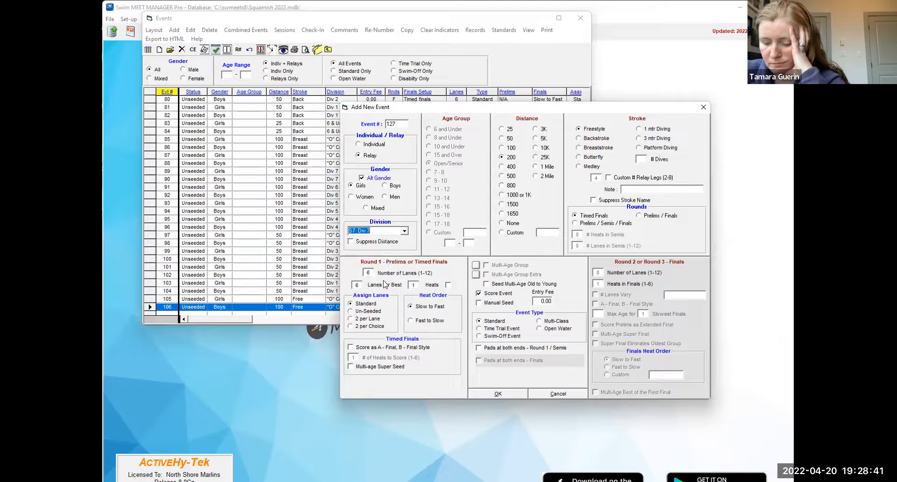
click(503, 390)
- Add girls and boys 200 Freestyle relay events 129 and 130 for S6 Div 6, and 131 and 132 for S5 Div 5
click(404, 231)
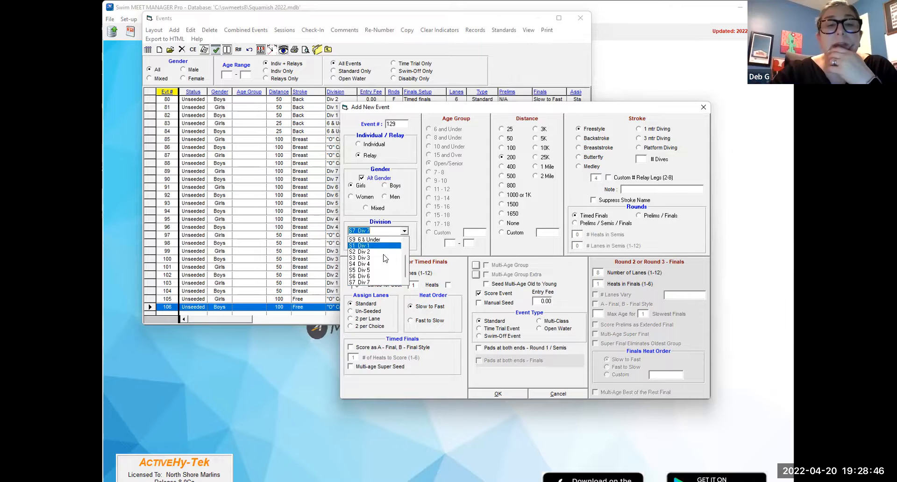
click(389, 284)
click(505, 394)
click(404, 232)
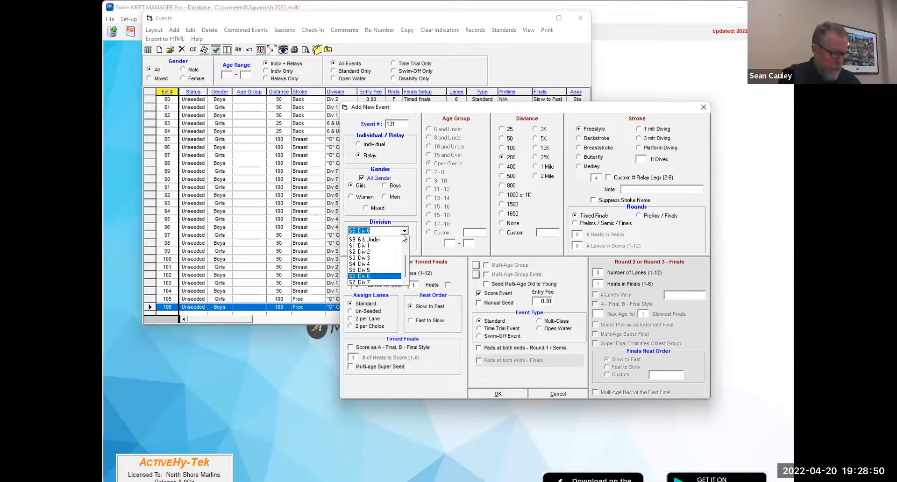
click(388, 272)
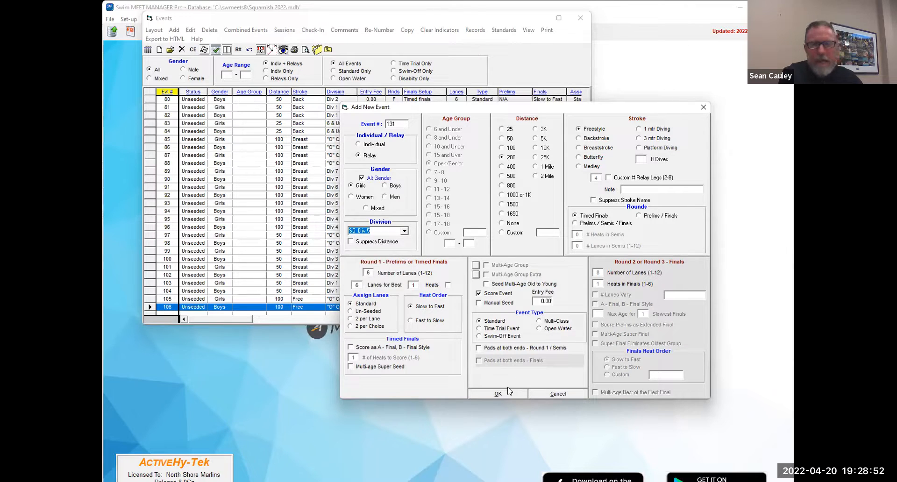
click(510, 394)
click(509, 395)
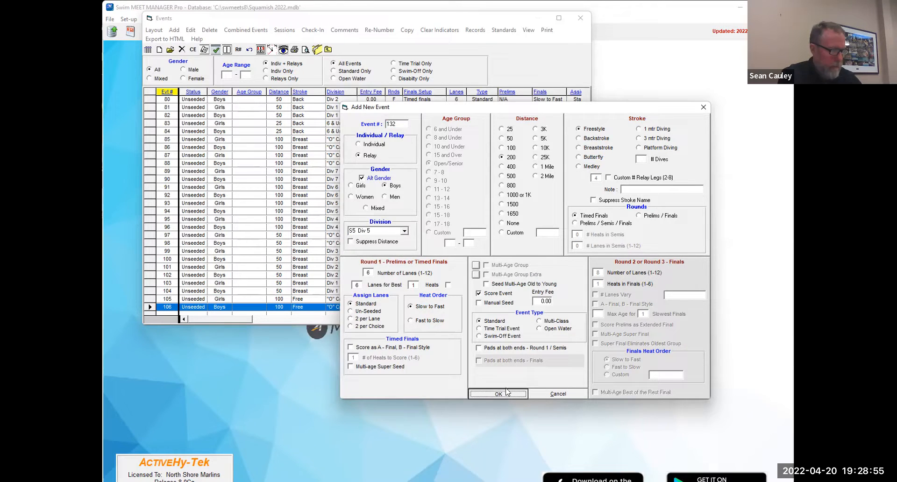
- Add girls and boys 200 Freestyle relay events 133 and 134 for S4 Div 4, and 135 and 136 for S3 Div 3
click(405, 231)
click(376, 266)
click(509, 395)
click(404, 231)
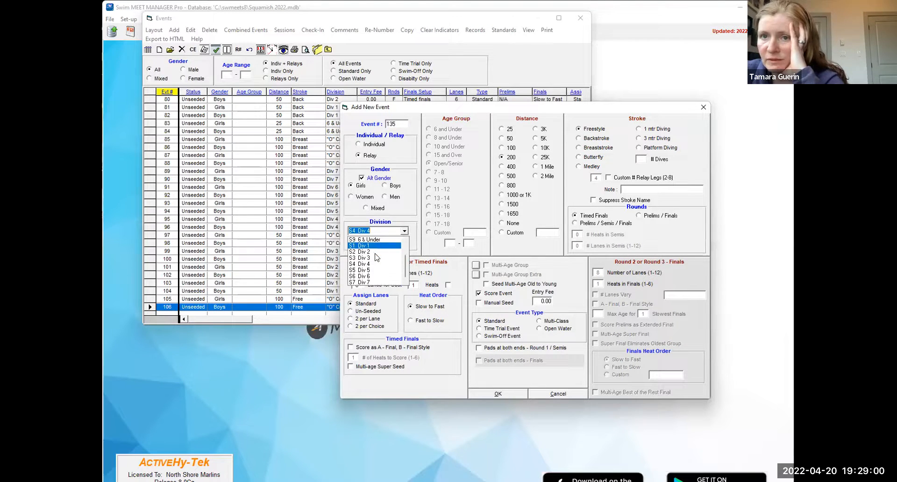
click(376, 260)
click(496, 395)
- Add girls and boys 200 Freestyle relay events 137 and 138 for S2 Div 2, and 139 and 140 for S1 Div 1
click(405, 232)
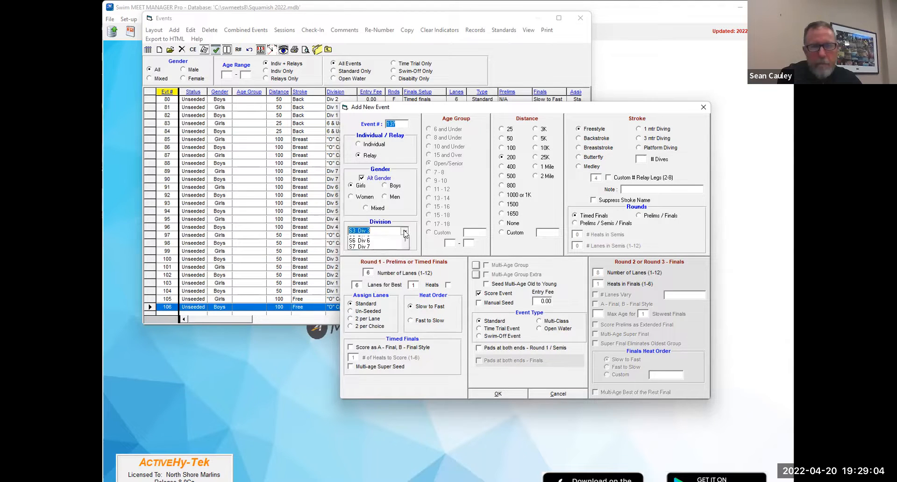
click(381, 254)
click(516, 393)
click(405, 232)
click(384, 246)
click(498, 393)
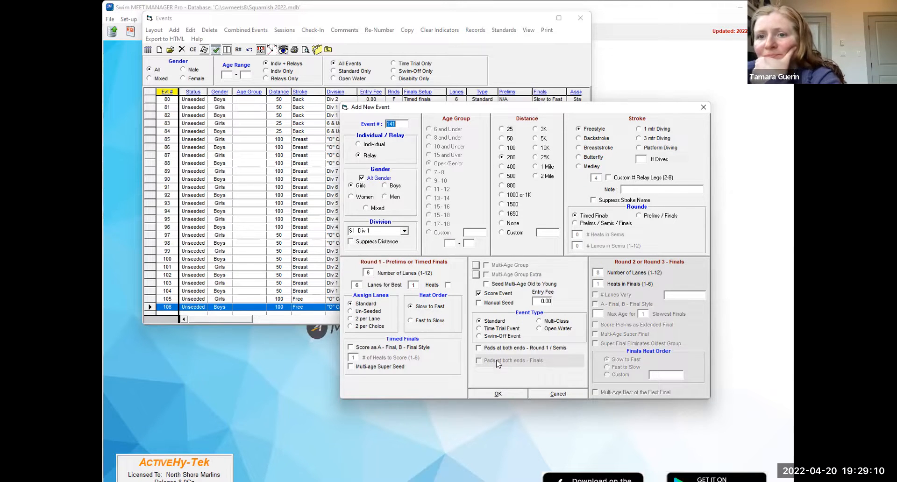
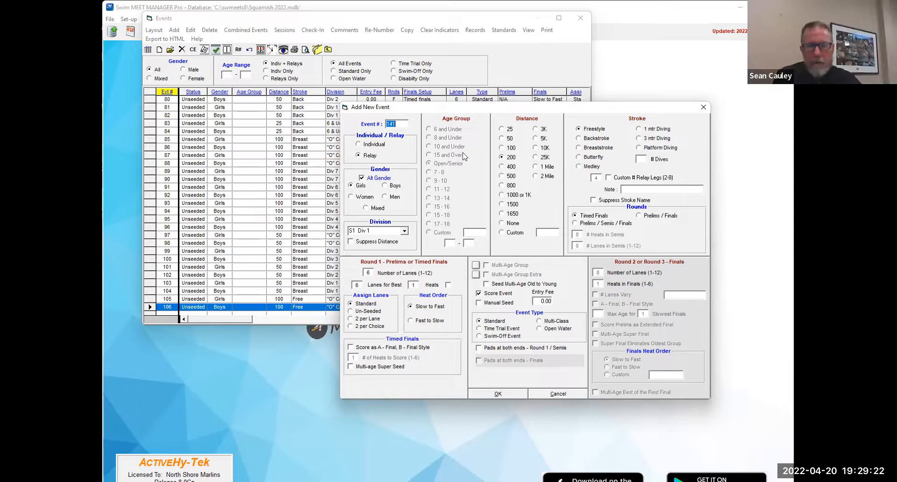
- Add individual girls and boys 100 Butterfly events 141 and 142 for division "O" Cat 2
click(404, 230)
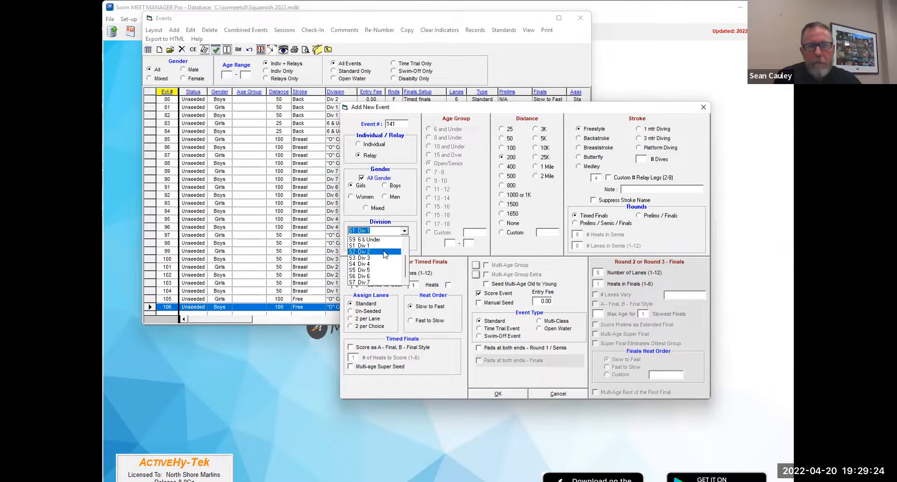
scroll(384, 255, up, 2)
scroll(385, 253, down, 1)
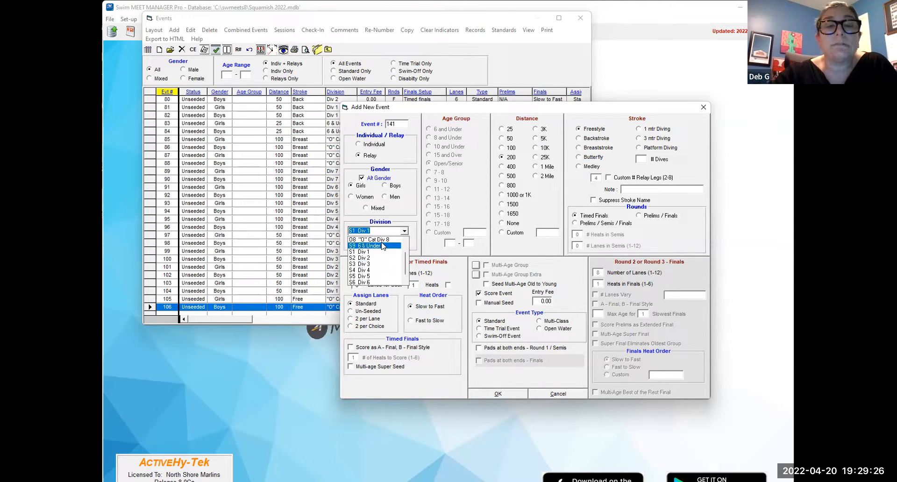
scroll(383, 246, up, 3)
click(383, 245)
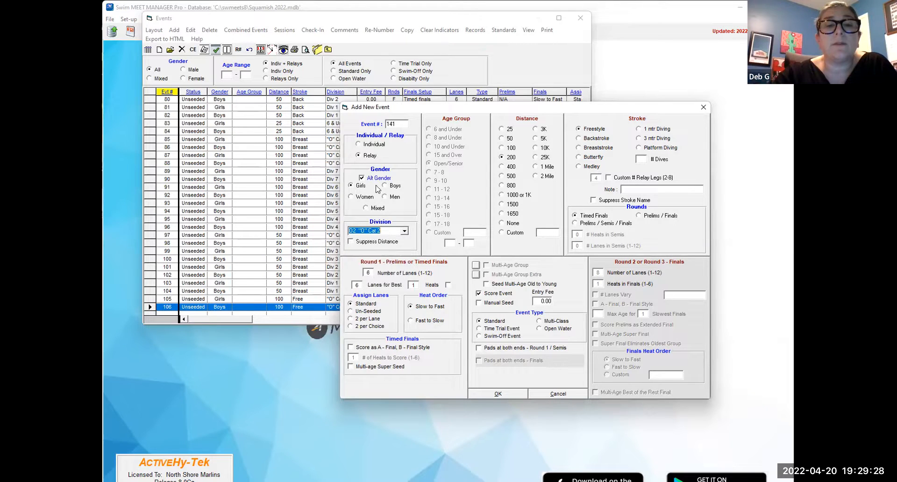
click(366, 145)
click(509, 138)
click(600, 160)
click(510, 147)
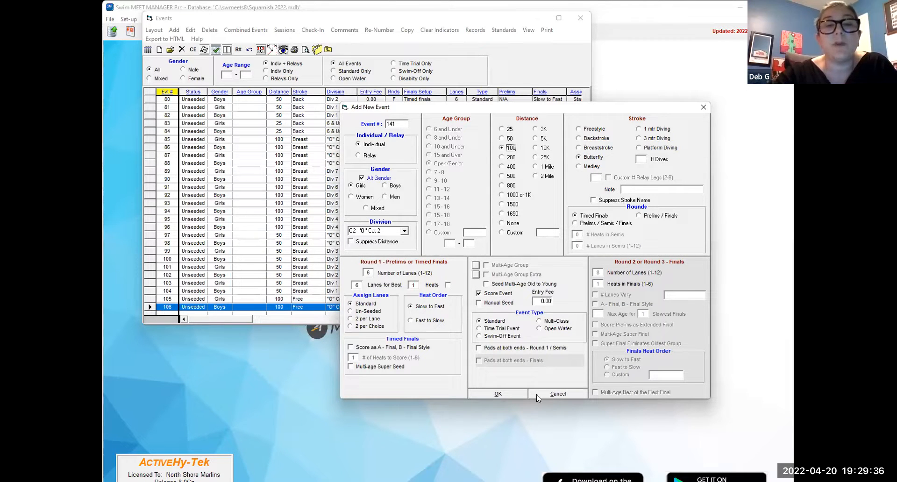
click(509, 394)
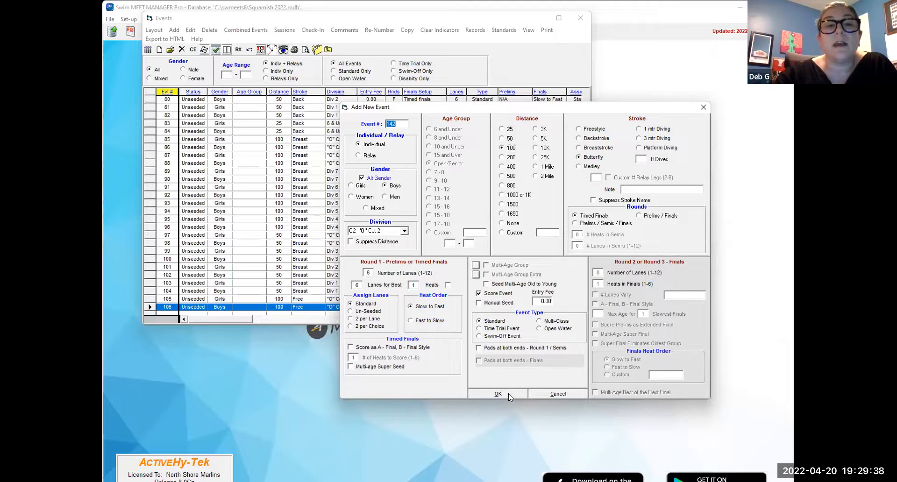
- Add girls and boys 100 Butterfly events 143 and 144 for S7 Div 7, and 145 and 146 for S6 Div 6
click(403, 231)
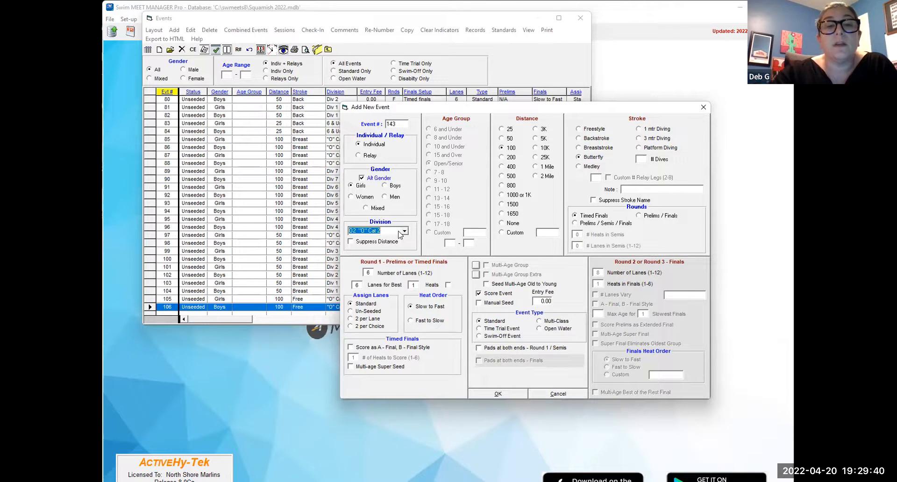
scroll(385, 273, down, 1)
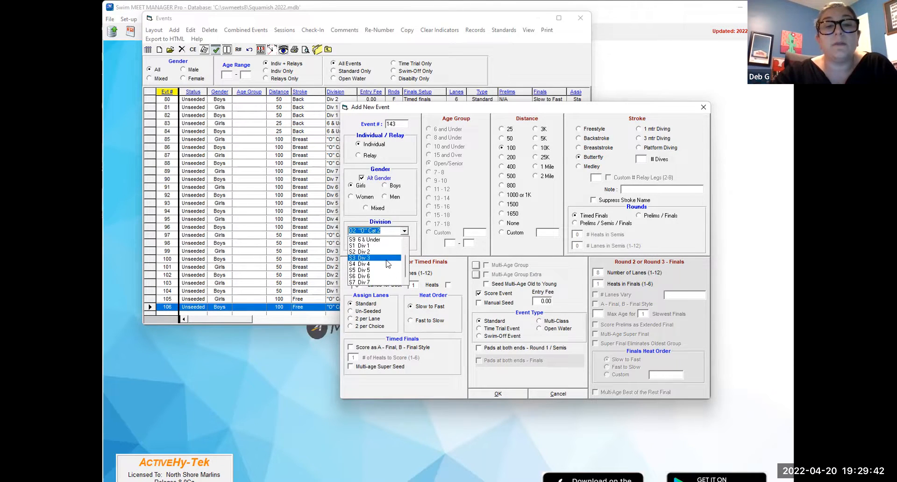
click(386, 282)
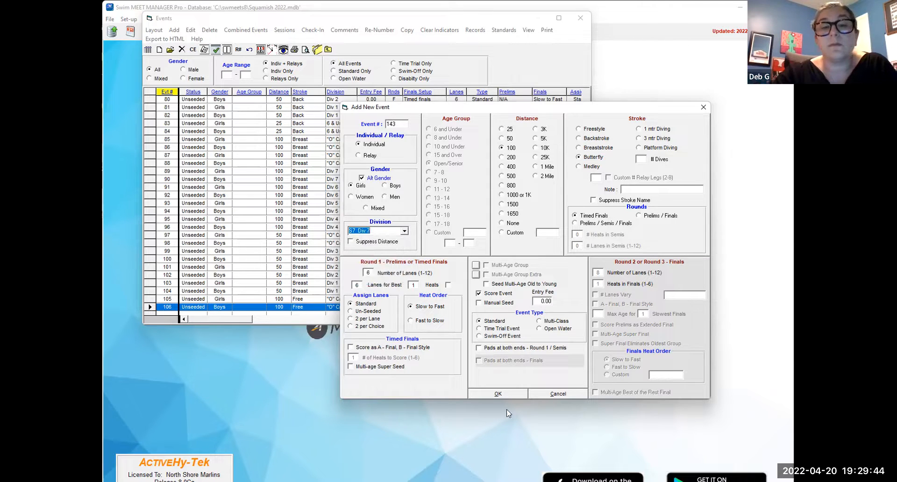
click(498, 394)
click(403, 230)
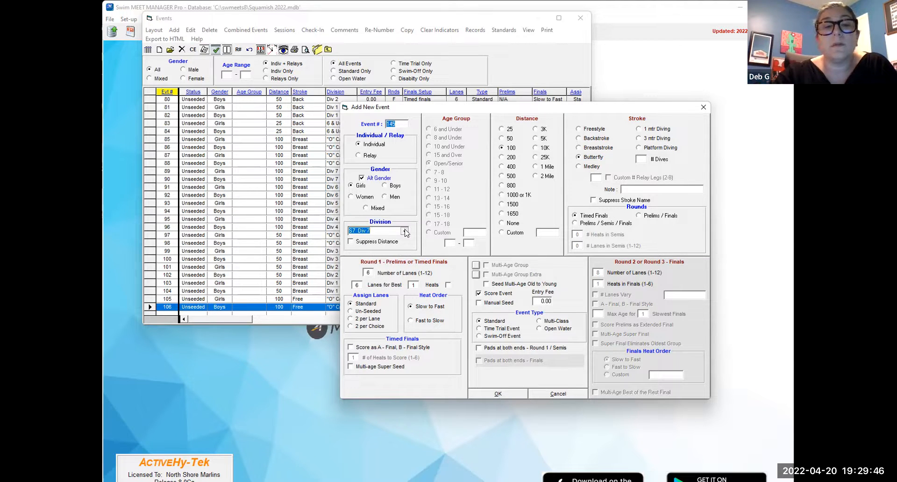
click(385, 276)
click(498, 393)
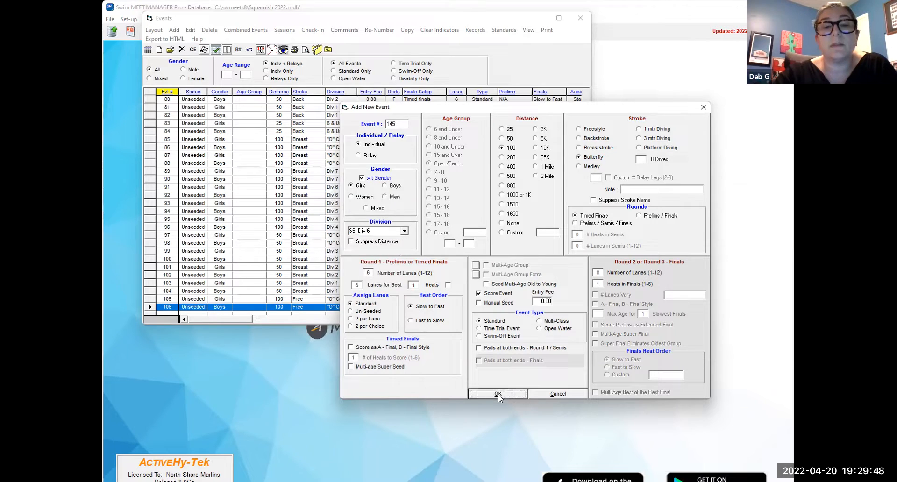
- Add girls and boys 100 Butterfly events 147 and 148 for S5 Div 5
click(404, 231)
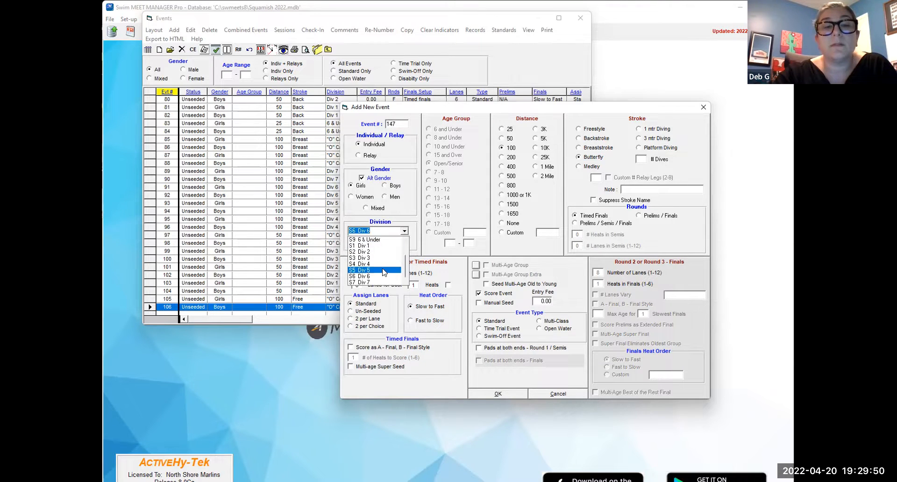
click(385, 270)
click(513, 393)
- Add girls and boys 100 Butterfly events 149 and 150 for S4 Div 4
click(404, 231)
click(385, 264)
click(509, 395)
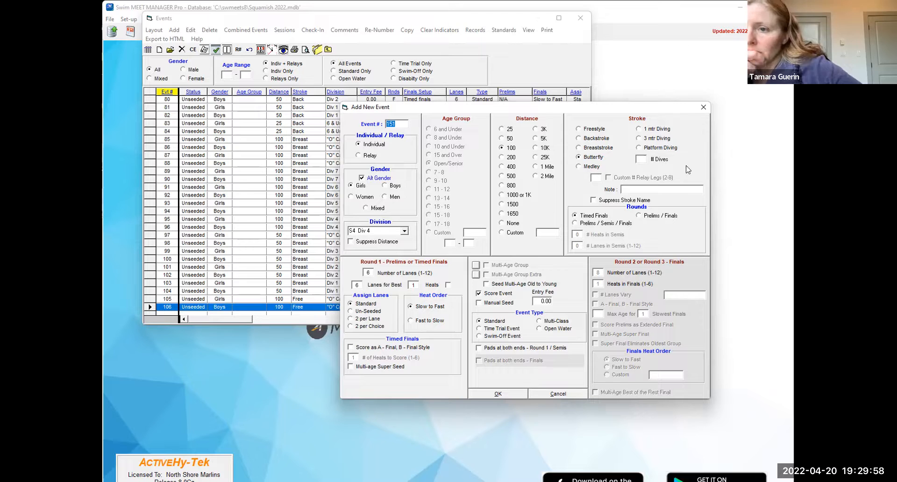
- Delete the girls and boys Div 4 100 Butterfly events 149 and 150 from the event list
click(703, 107)
scroll(354, 236, down, 7)
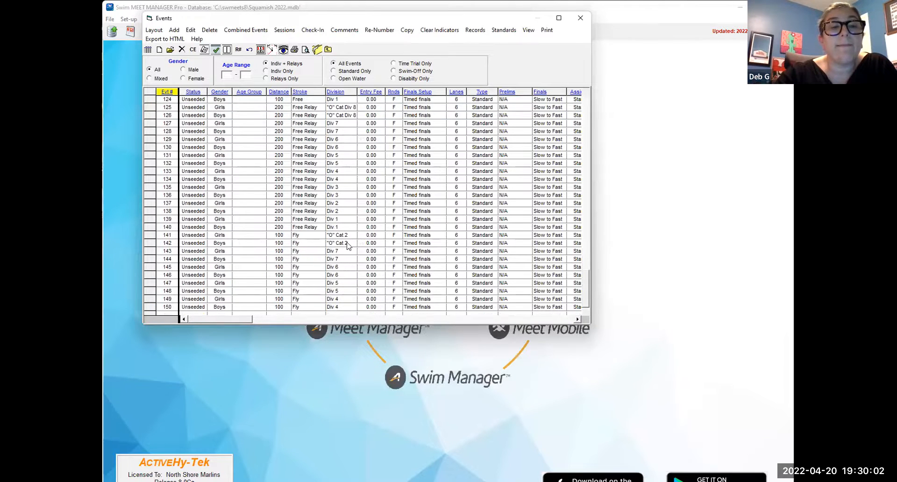
click(263, 301)
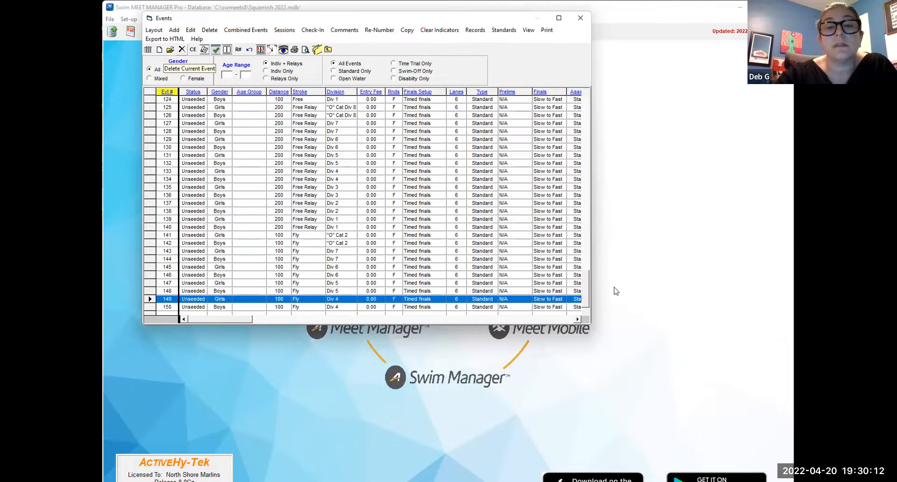
key(Return)
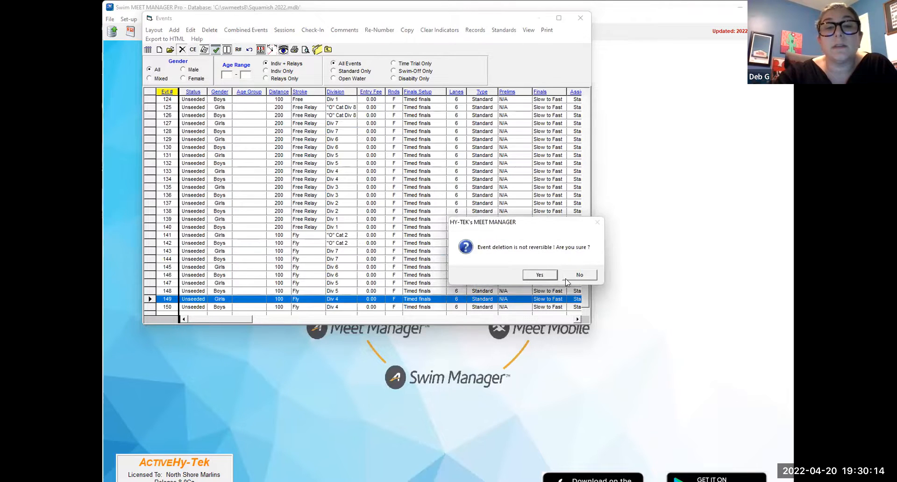
key(Return)
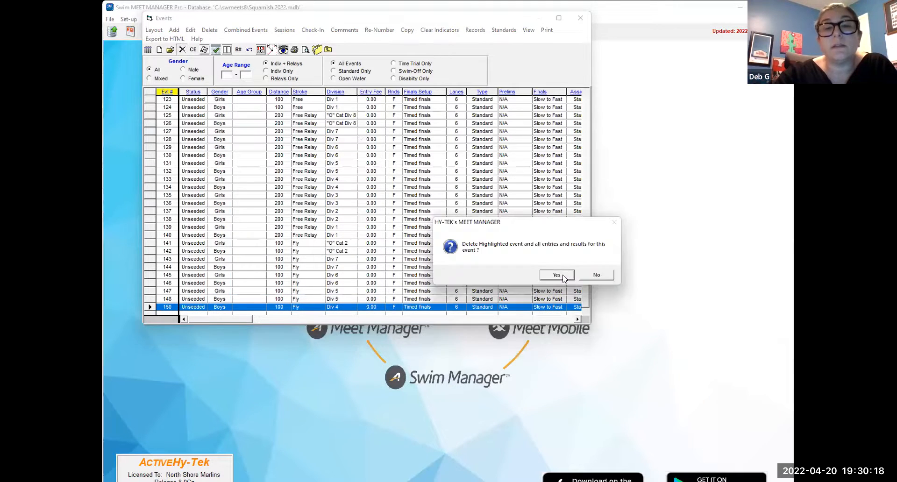
key(Return)
key(Return)
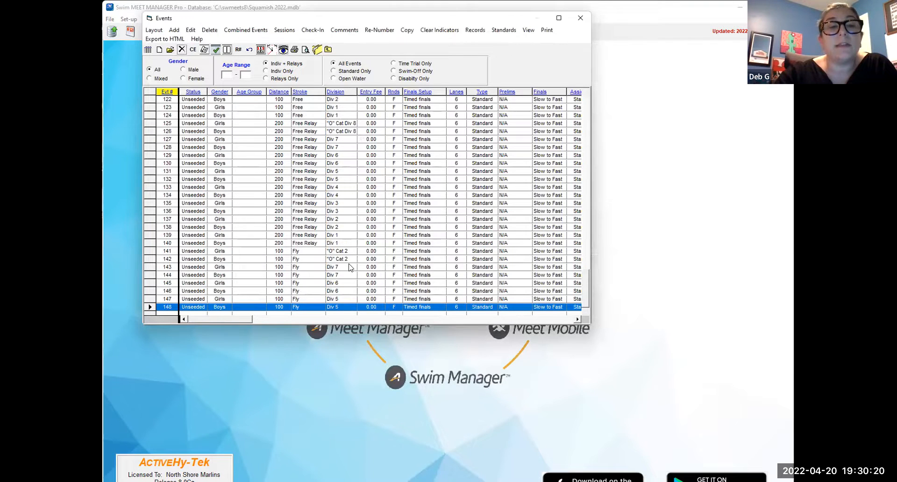
- Change the division of 100 Butterfly events 143 and 144 to "O" Cat Div 8
click(351, 267)
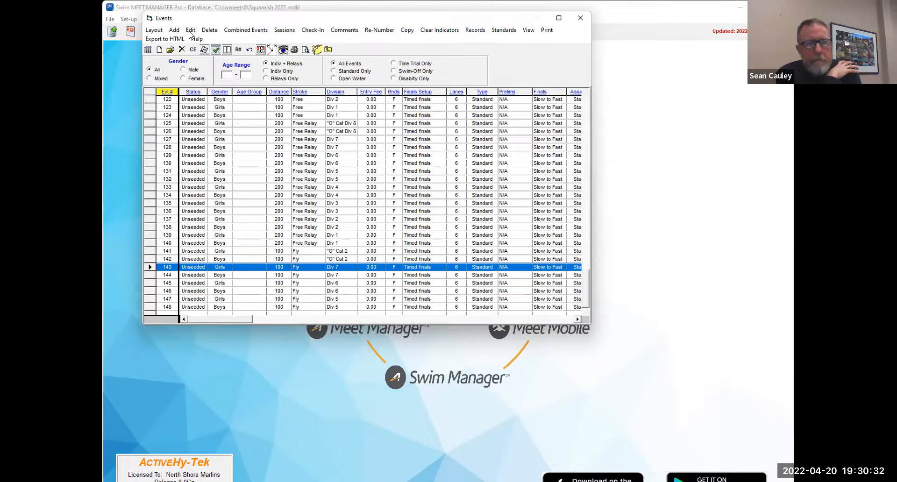
click(216, 50)
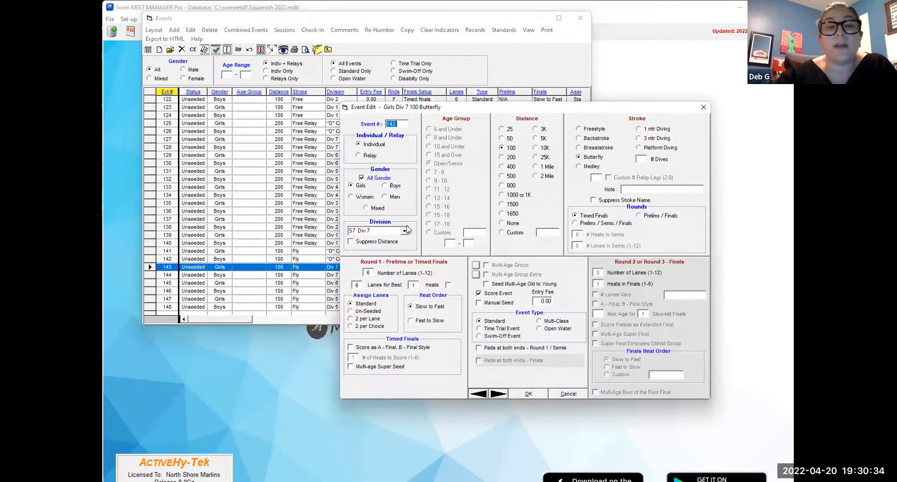
click(405, 232)
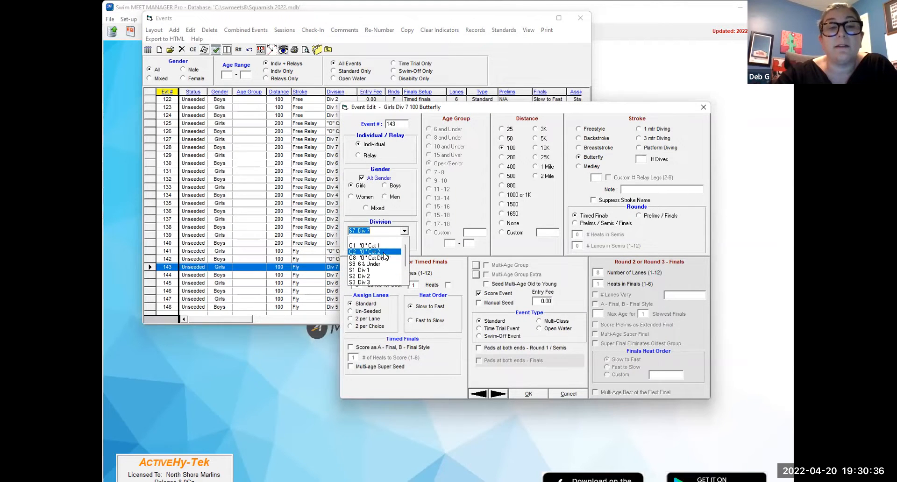
key(Escape)
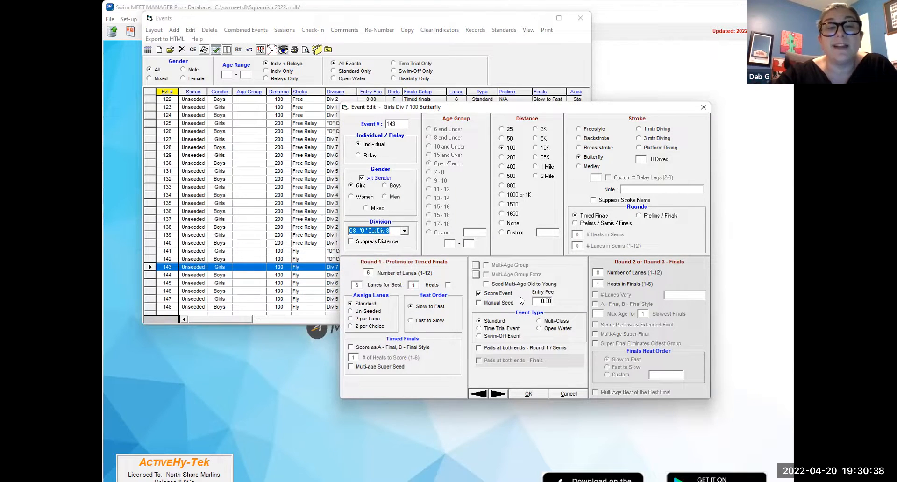
click(498, 394)
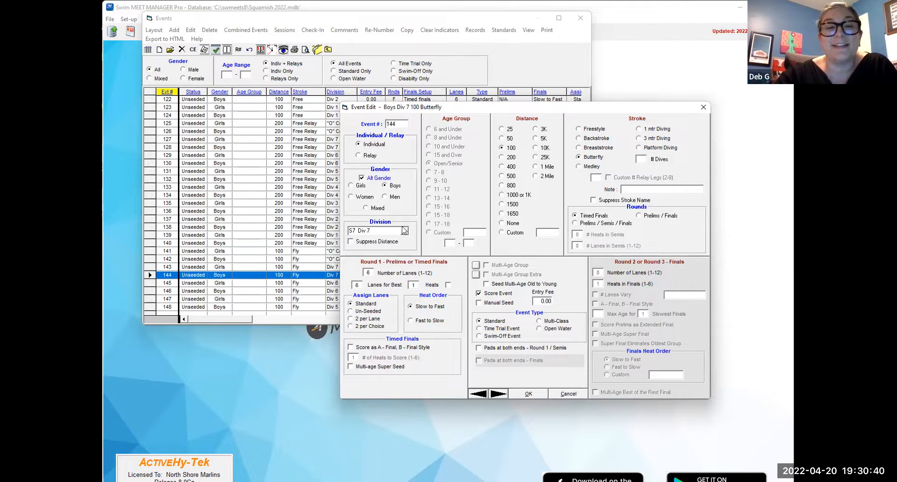
click(405, 233)
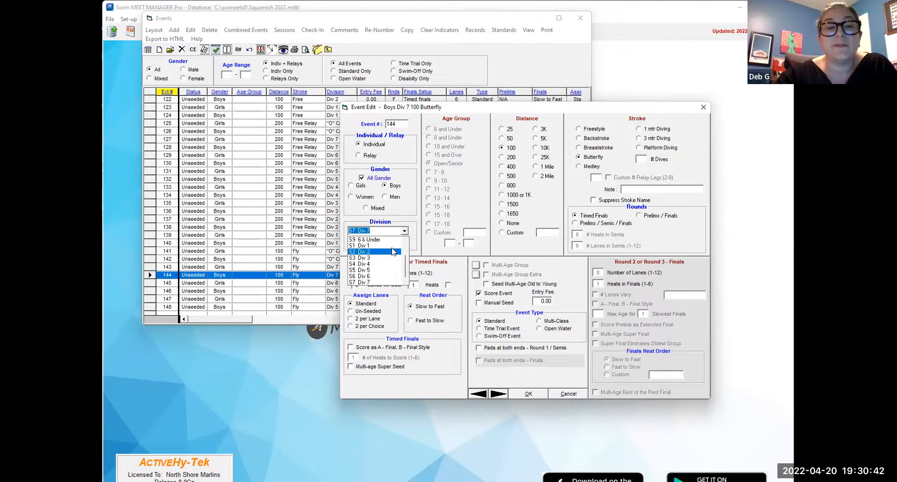
key(Escape)
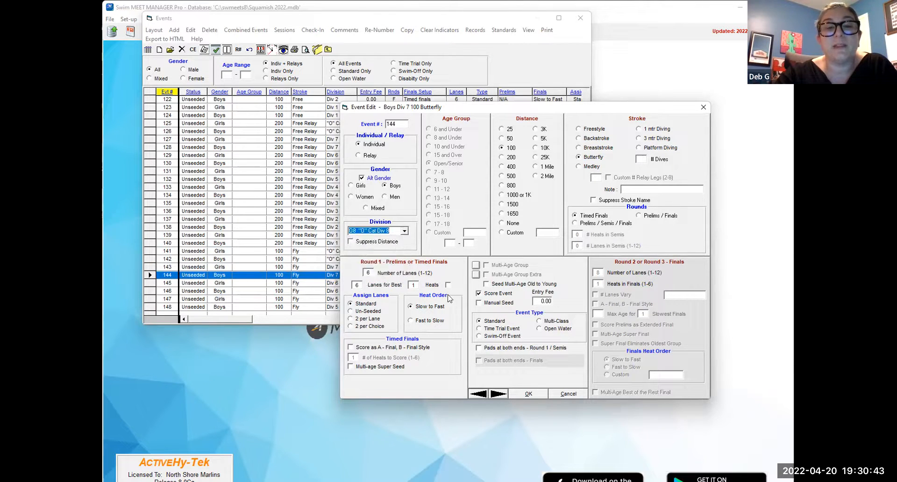
click(498, 393)
- Change the division of 100 Butterfly events 145 and 146 to S7 Div 7
click(405, 233)
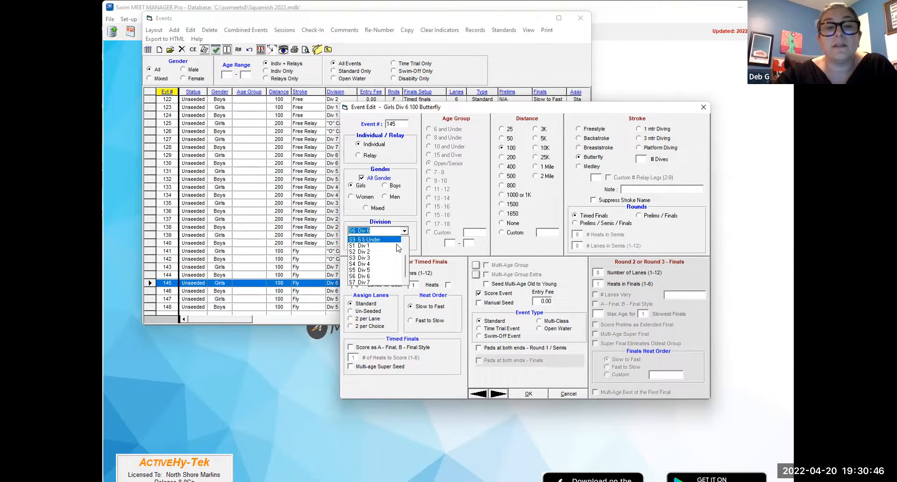
key(Escape)
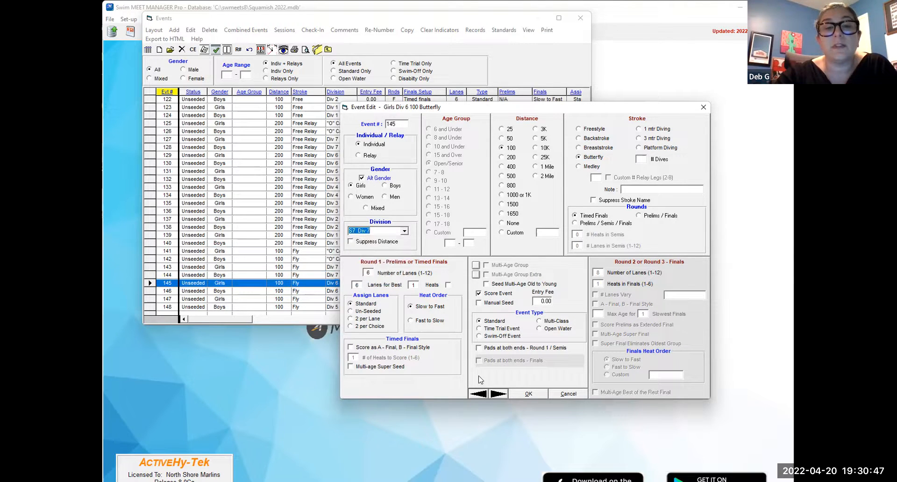
click(498, 394)
click(404, 231)
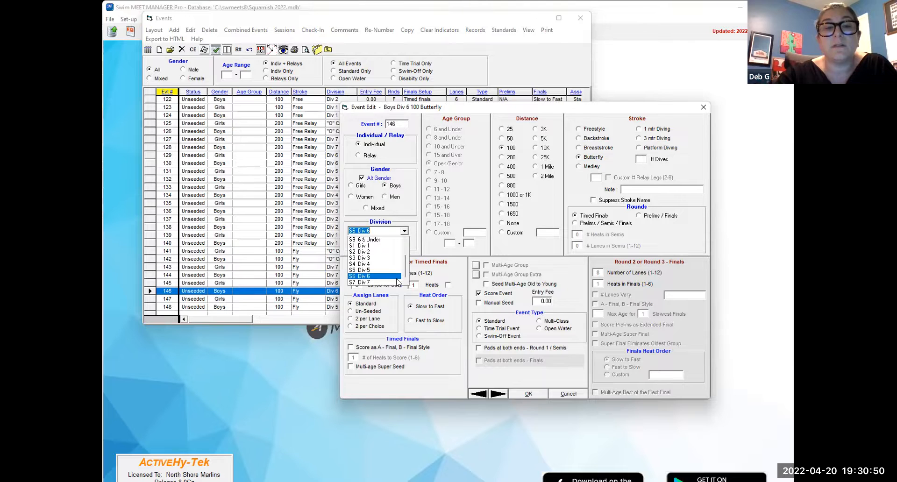
click(398, 285)
click(499, 397)
- Change the division of 100 Butterfly events 147 and 148 to S6 Div 6
click(404, 231)
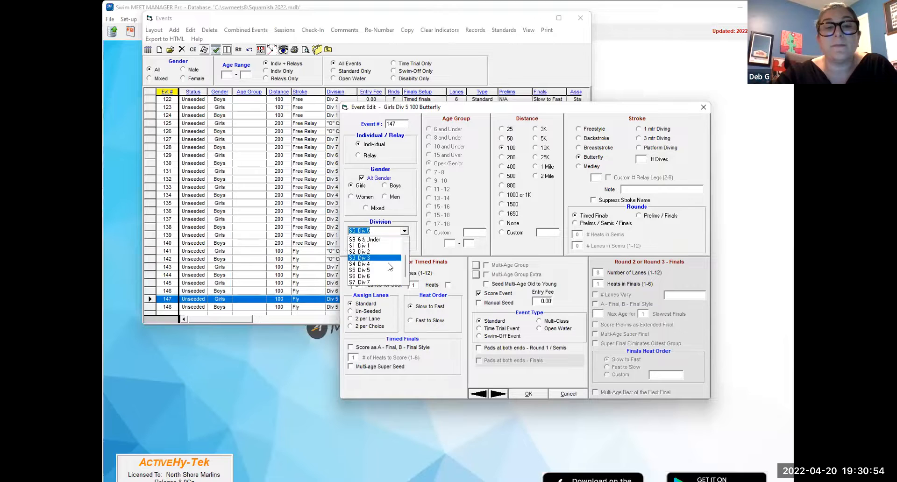
click(388, 270)
click(499, 394)
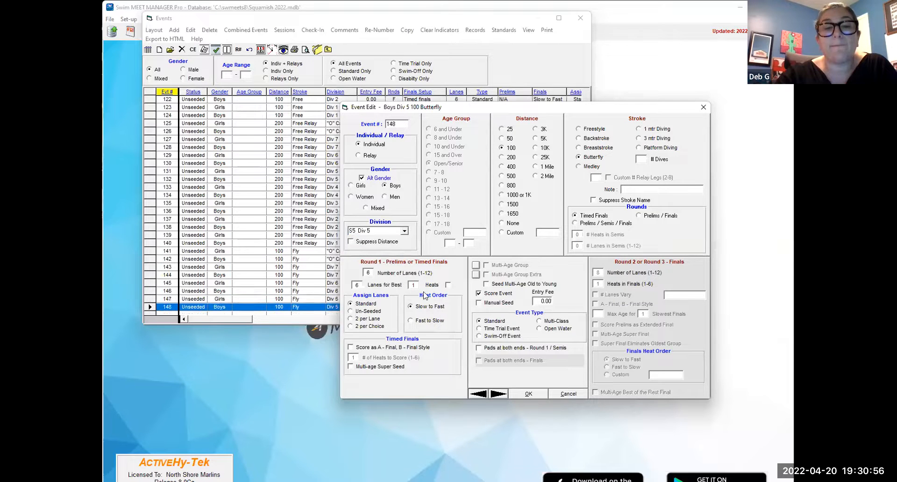
click(405, 231)
click(403, 285)
click(499, 392)
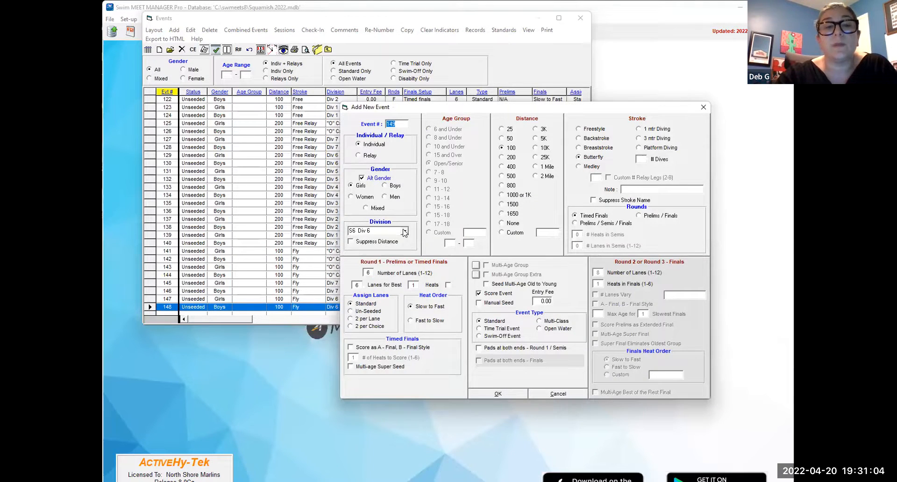
- Add girls 50 Butterfly event 149 and boys 100 Butterfly event 150 for S5 Div 5
click(404, 231)
click(387, 272)
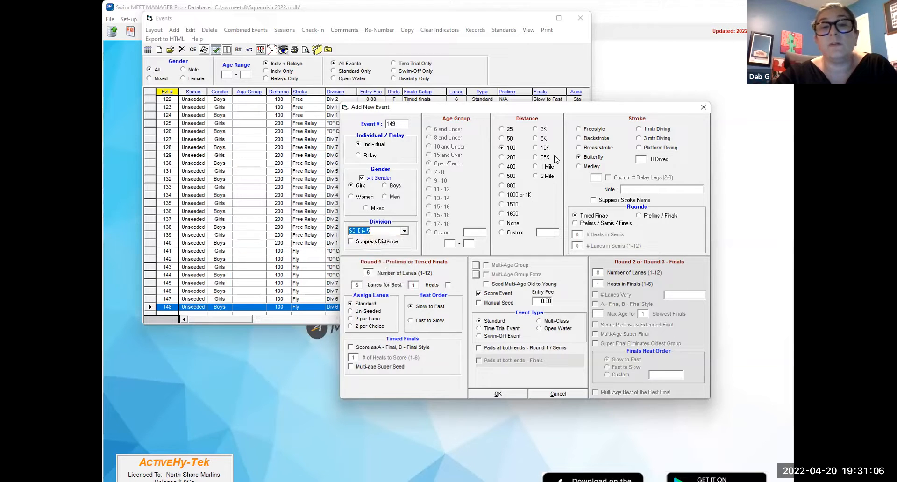
click(507, 139)
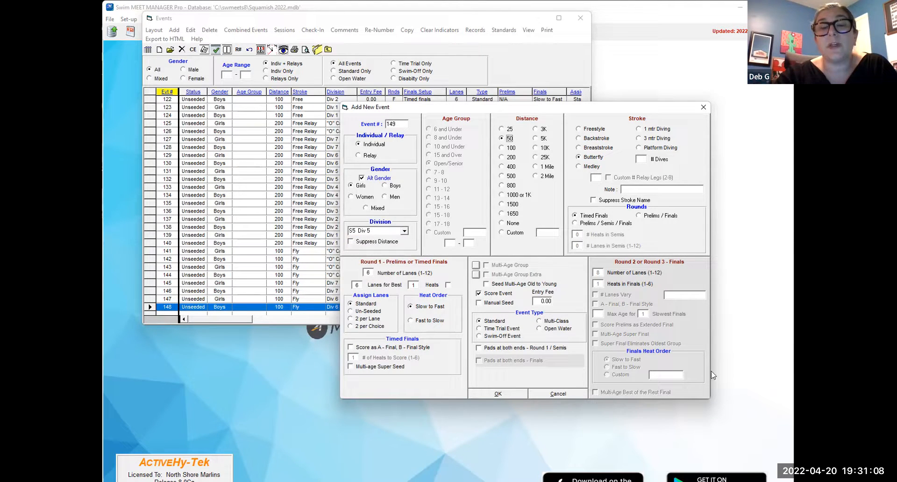
click(514, 393)
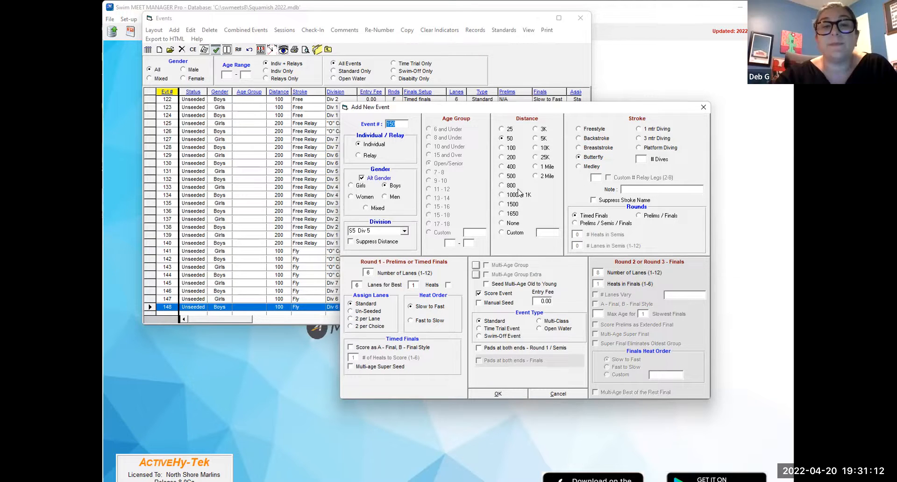
click(510, 147)
click(499, 393)
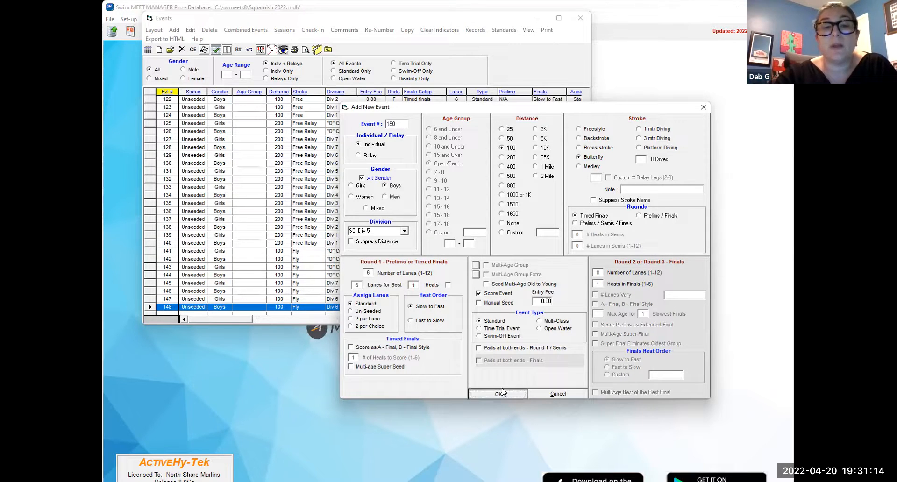
click(703, 107)
- Change the distance of girls Div 5 Butterfly event 149 to 100
click(288, 299)
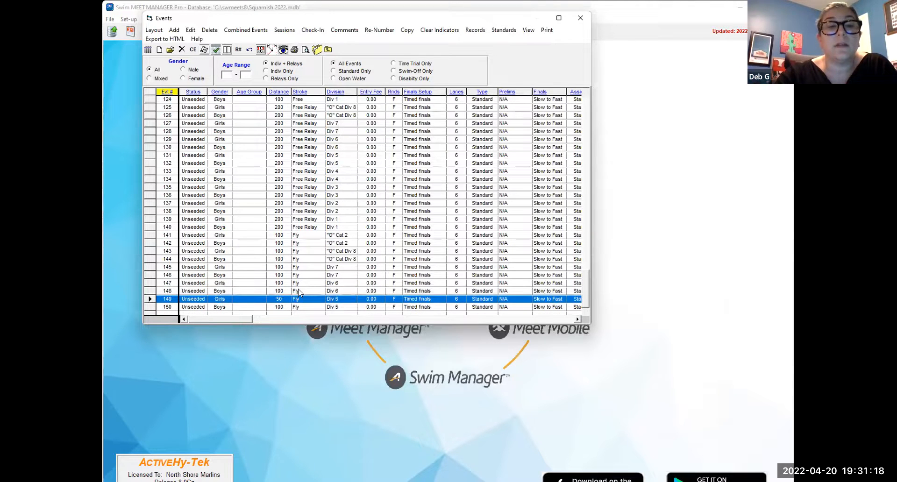
click(190, 30)
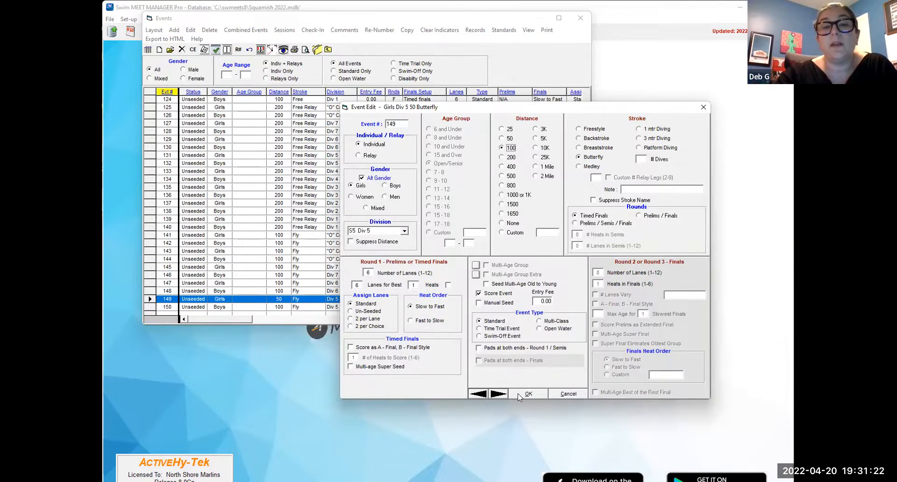
click(519, 393)
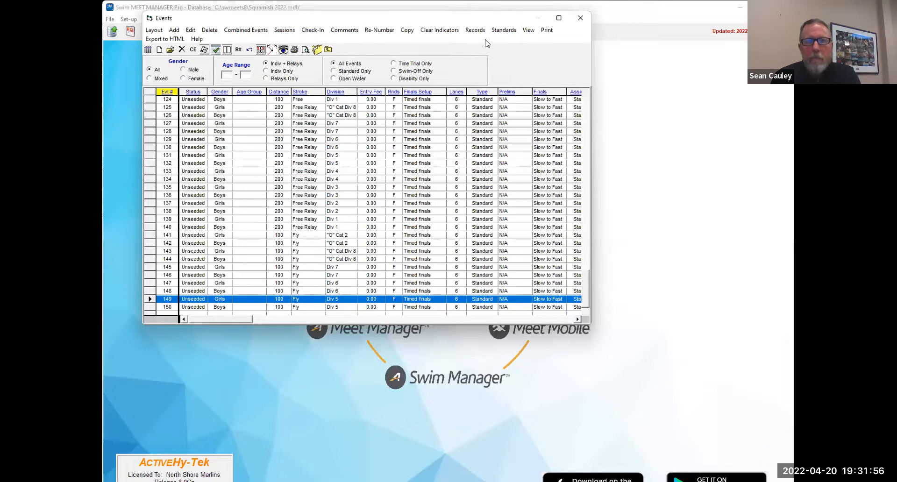
- Start a new meet session titled "All Day" with an 08:00 AM start time and an interval of 30
click(284, 31)
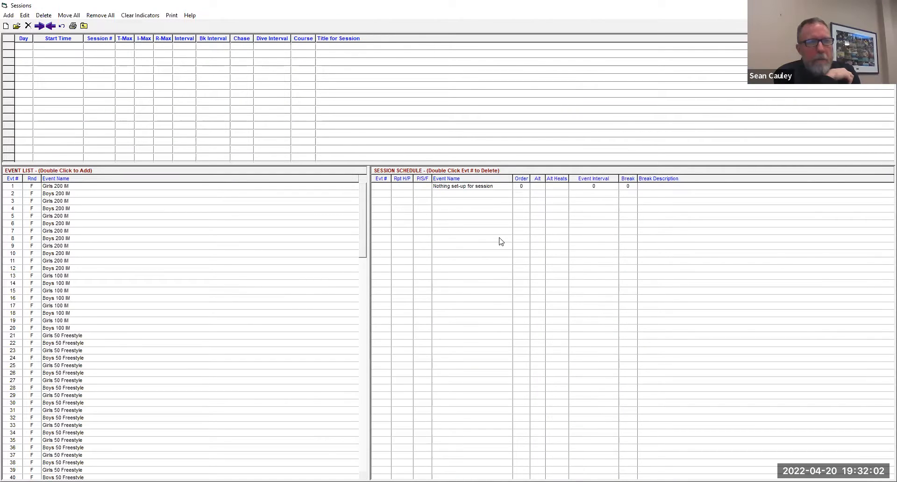
click(9, 15)
click(458, 102)
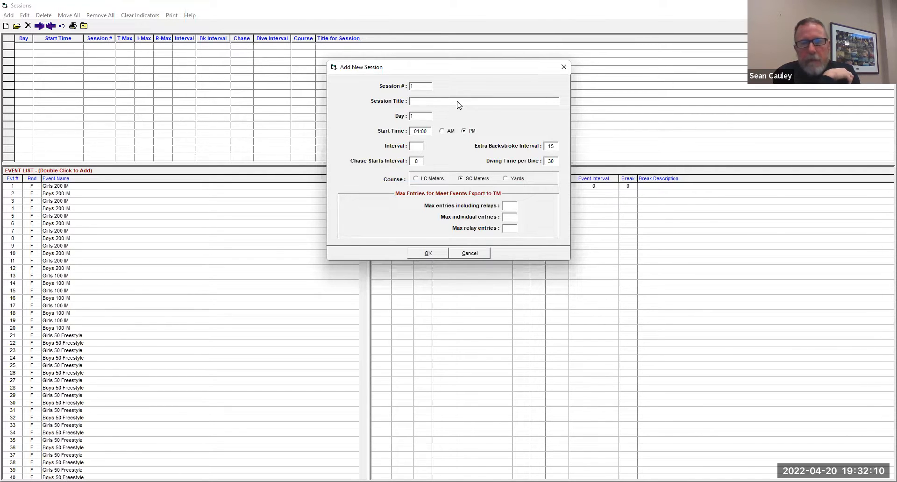
text(Morning)
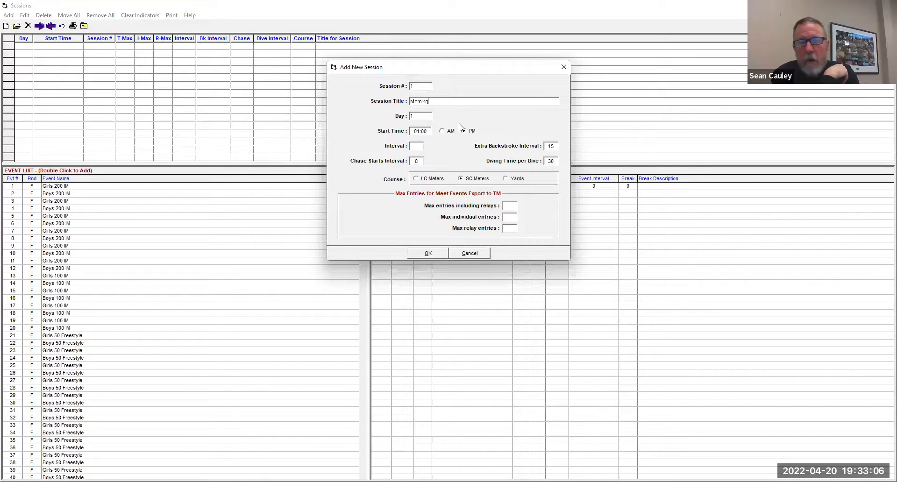
drag(437, 103, 405, 96)
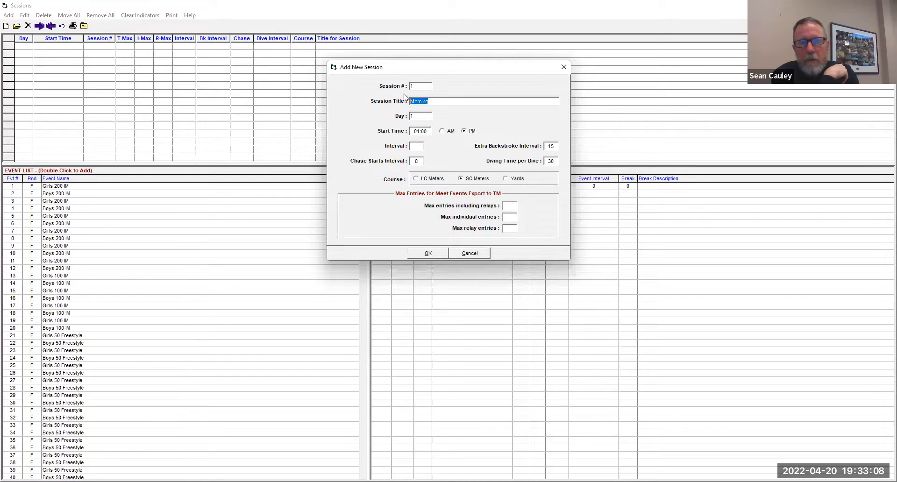
text(All Day)
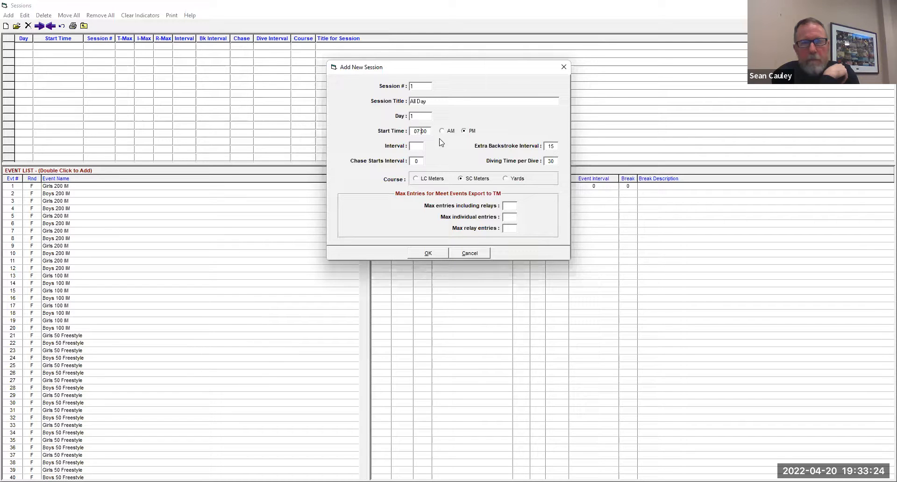
text(8)
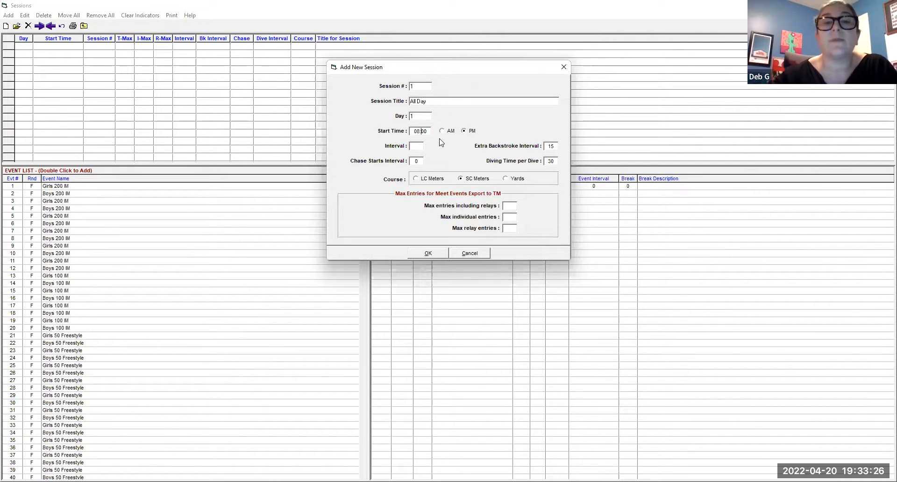
click(444, 131)
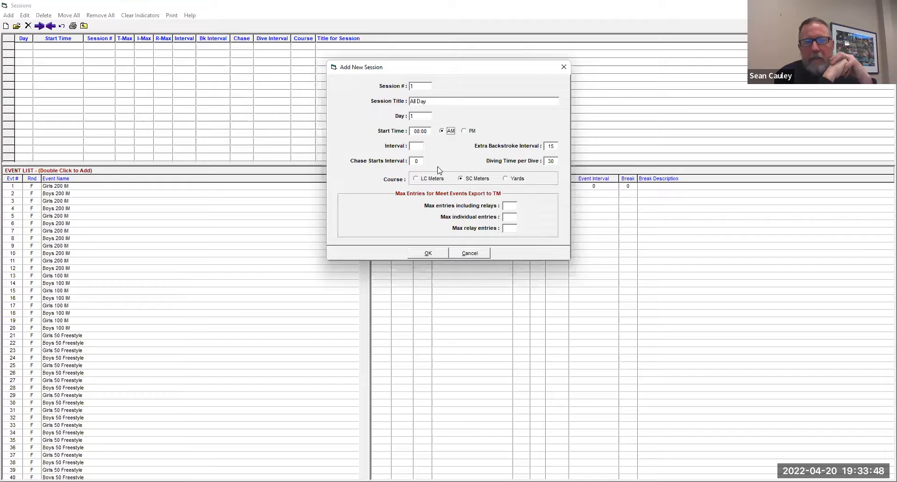
click(421, 145)
text(3)
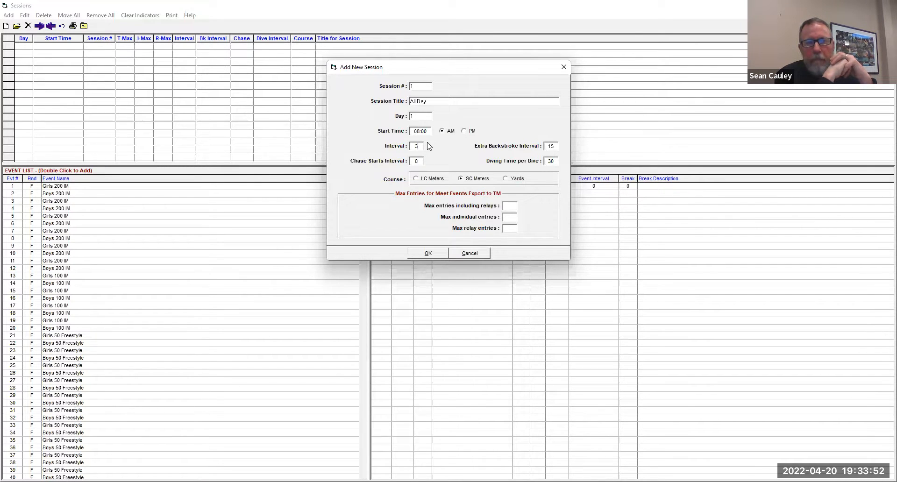
text(0)
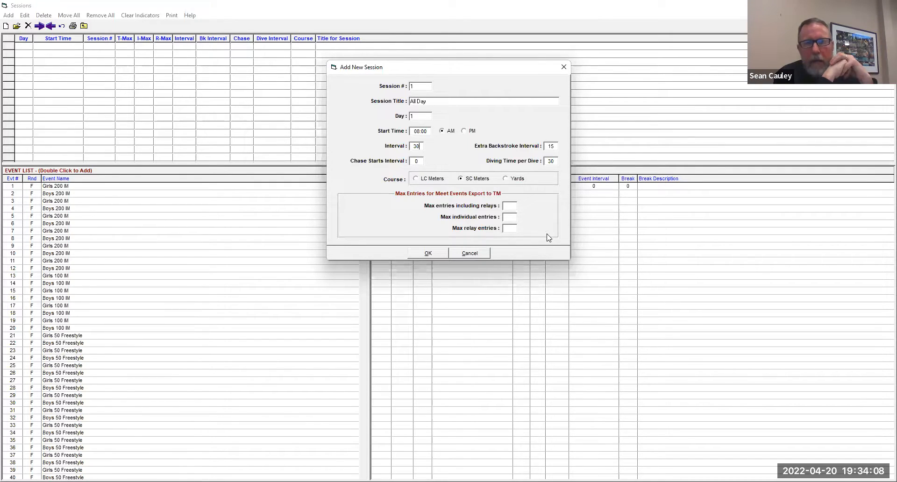
- Limit the new session to 4 entries including relays, 3 individual entries and 1 relay entry, and save only this session
click(512, 217)
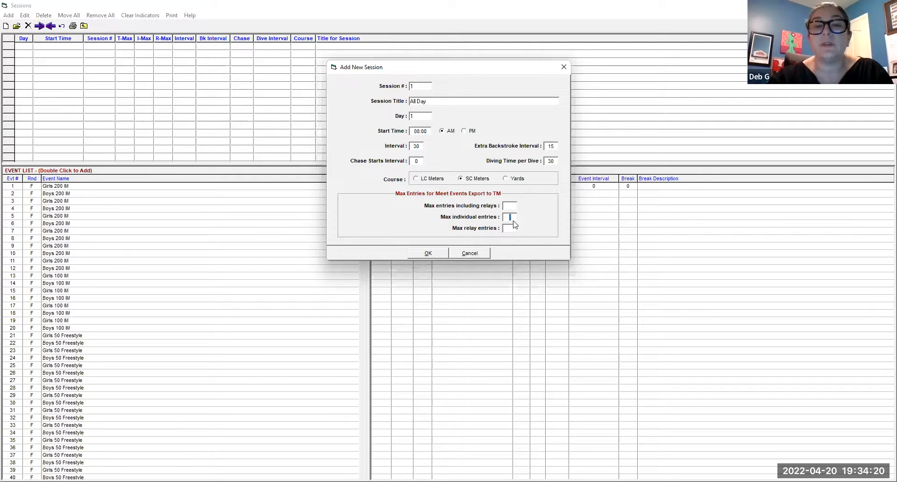
text(3)
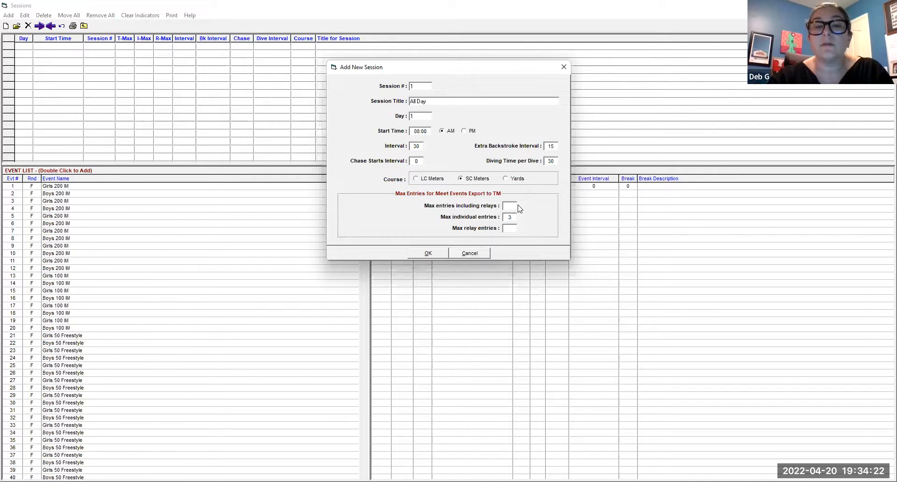
click(514, 208)
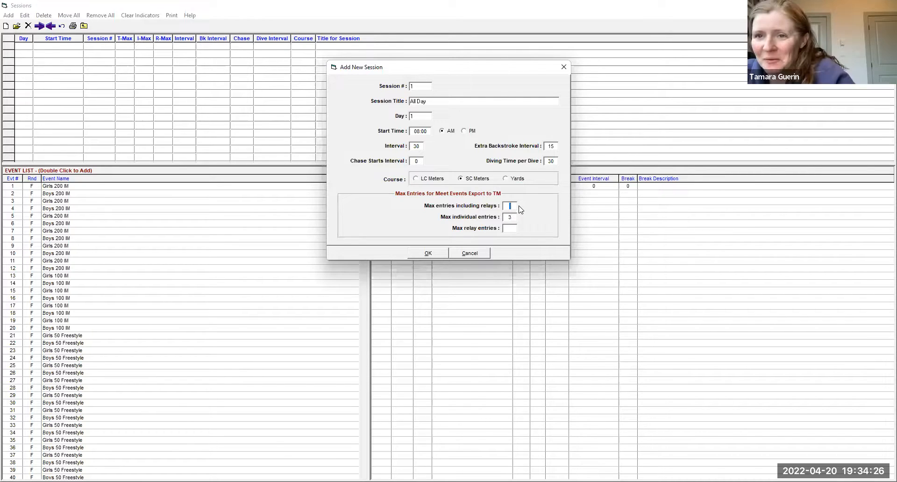
text(4)
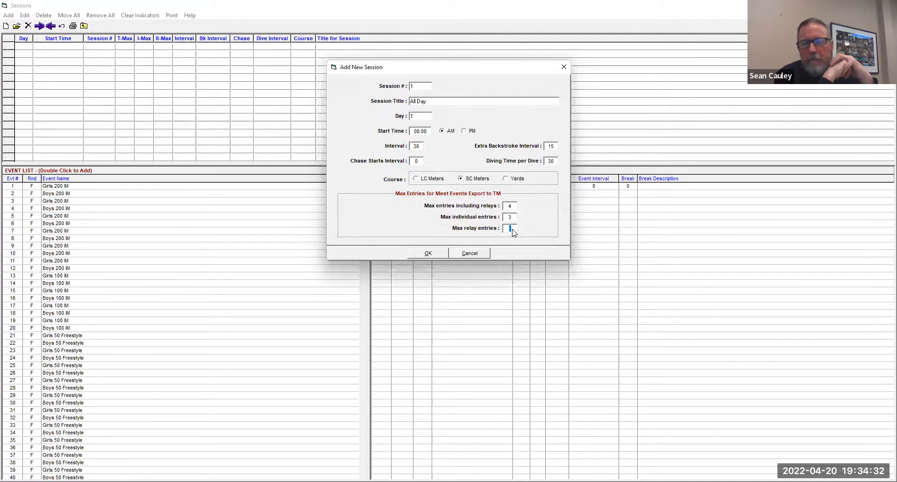
text(1)
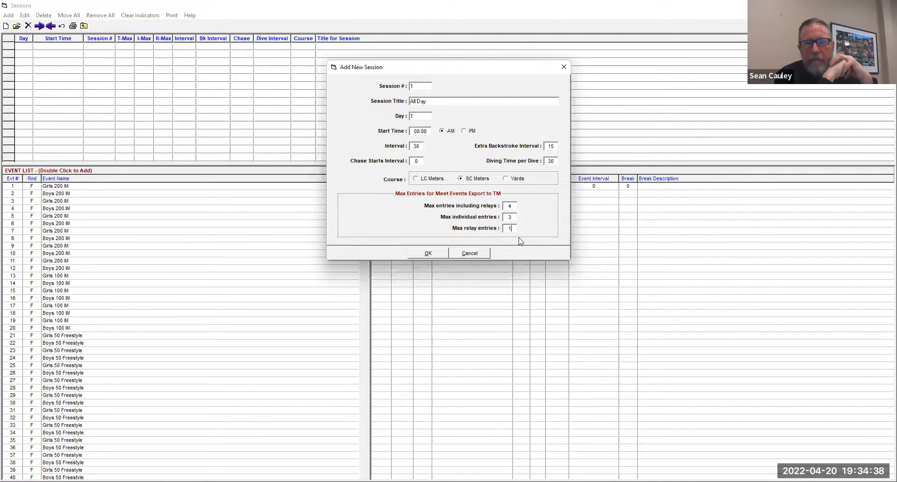
click(428, 253)
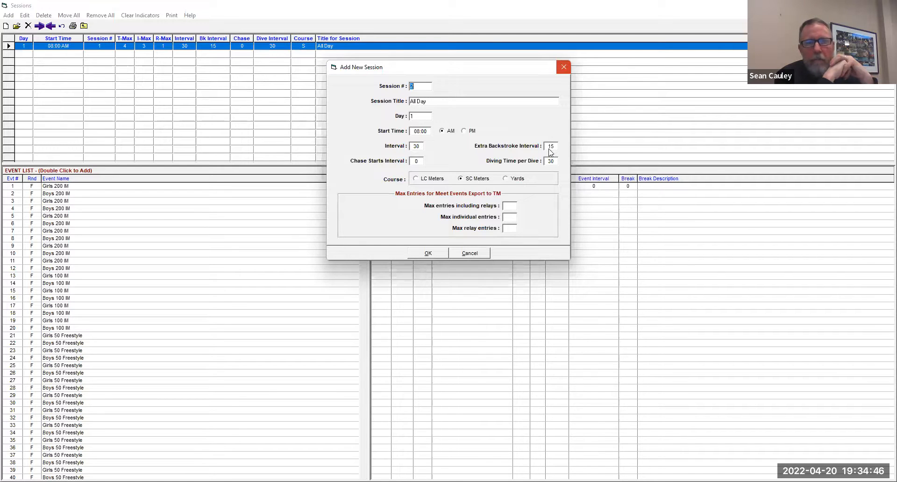
click(562, 67)
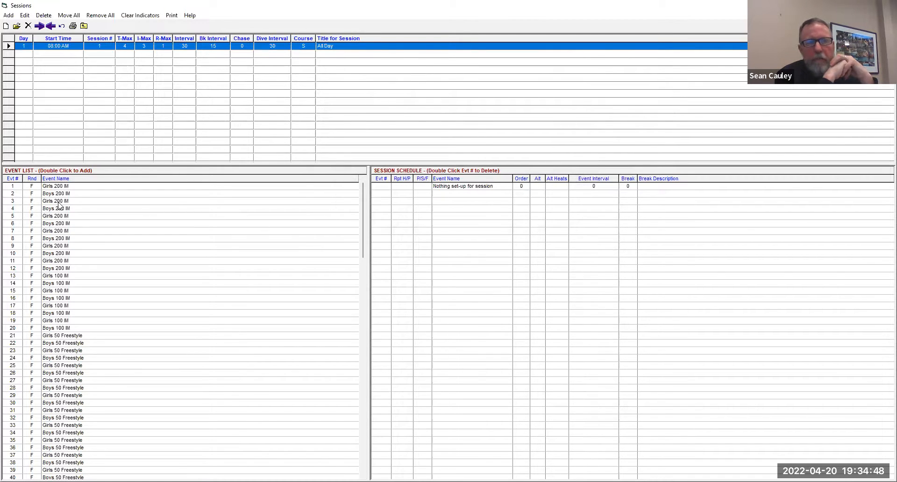
- Add all the meet's events to the All Day session schedule
double_click(12, 187)
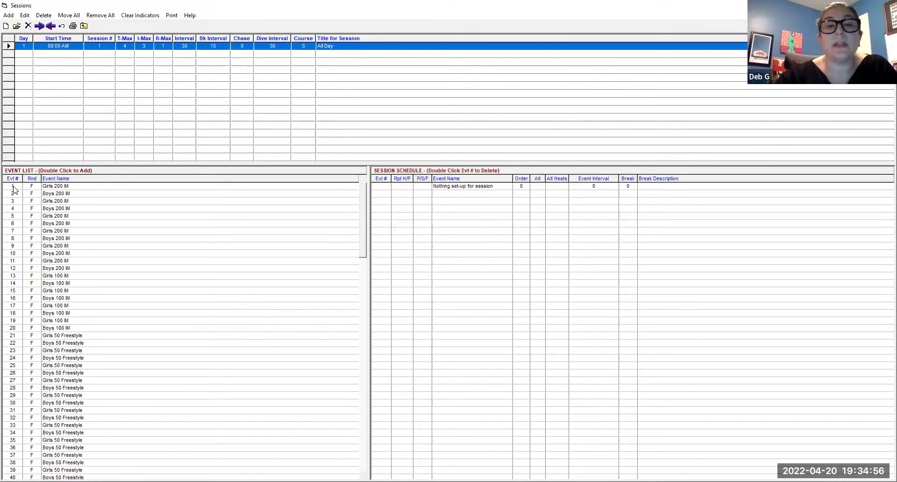
double_click(13, 187)
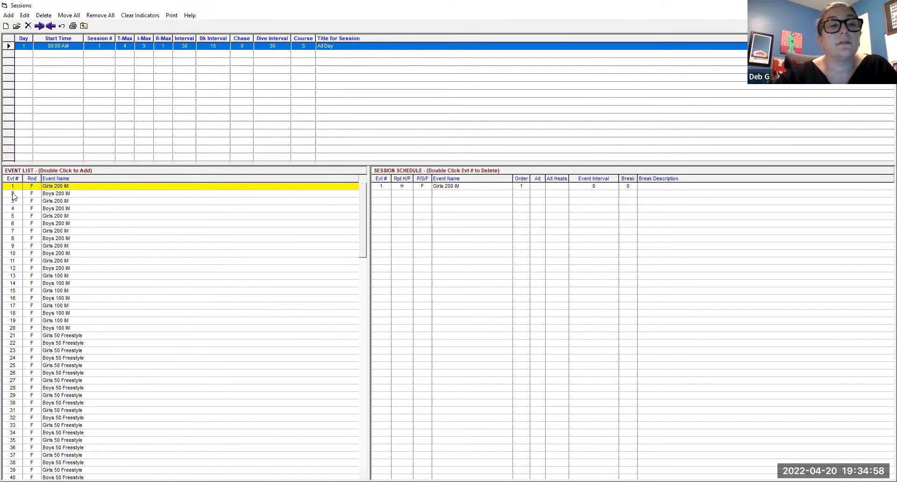
click(76, 16)
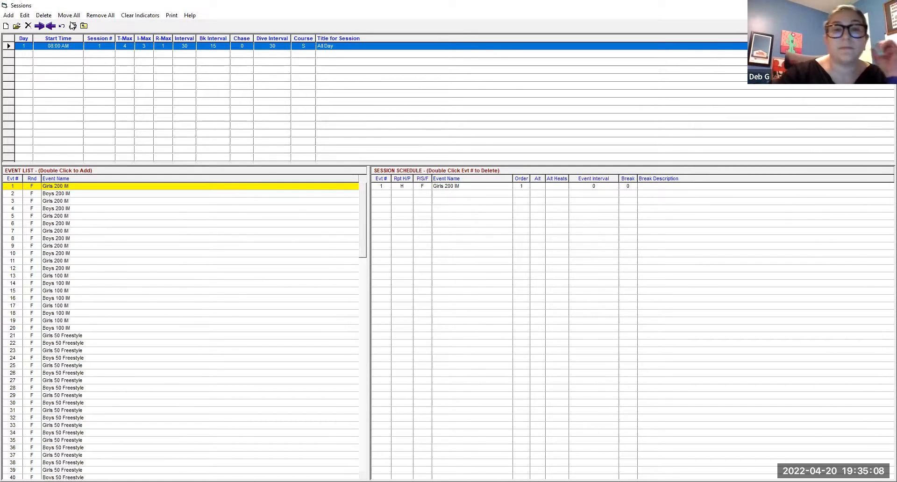
key(Return)
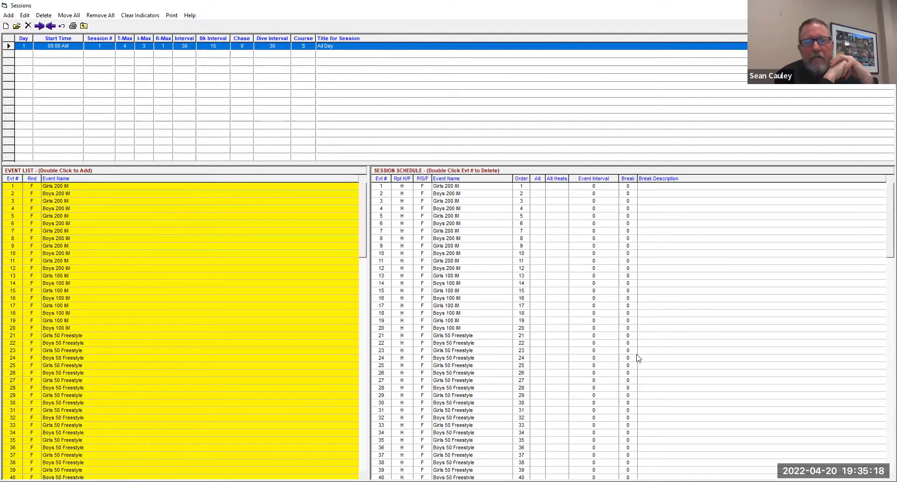
- Review the order of the events in the All Day session schedule
scroll(640, 356, down, 4)
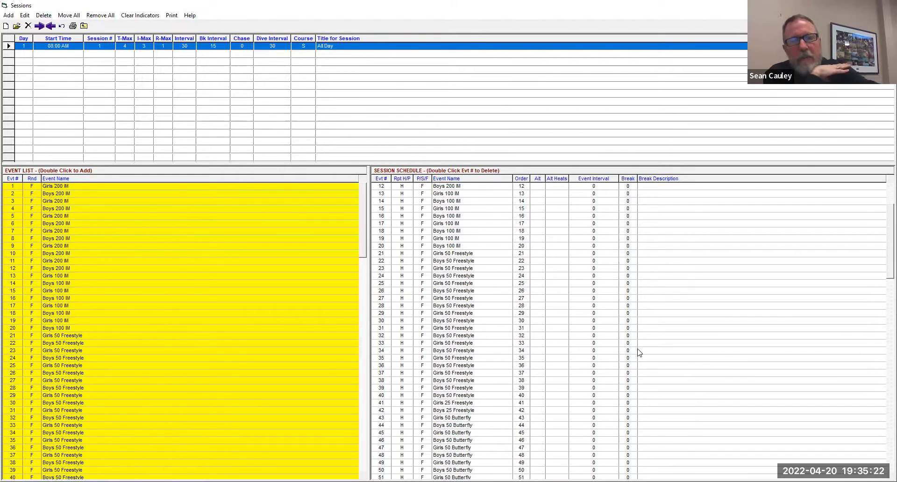
scroll(92, 286, down, 4)
scroll(104, 306, down, 7)
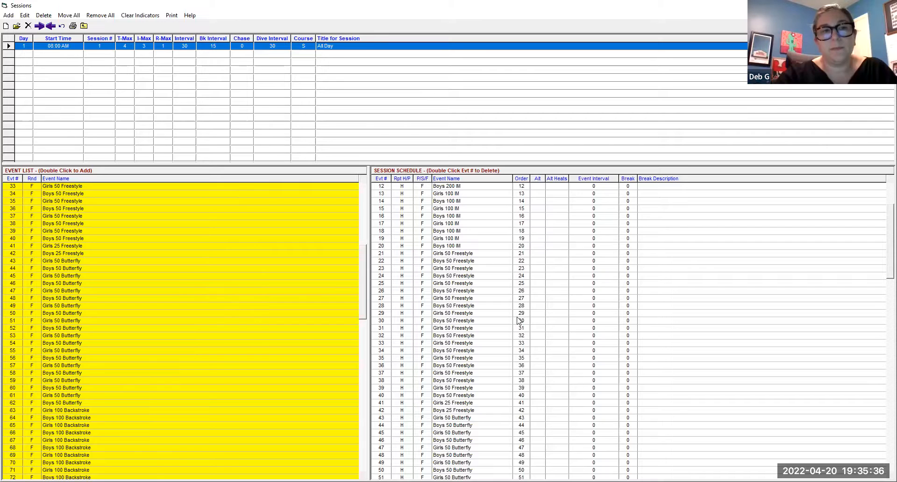
scroll(590, 350, down, 2)
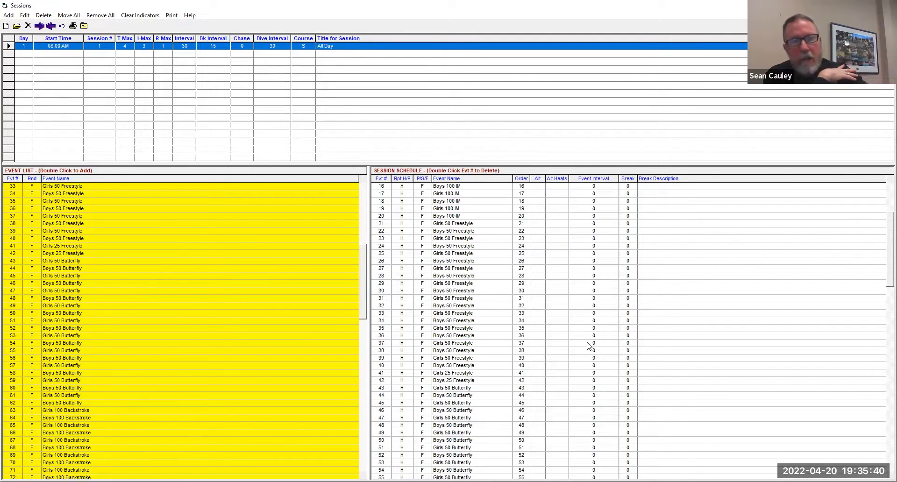
scroll(175, 299, down, 6)
scroll(181, 298, down, 9)
scroll(204, 300, down, 2)
scroll(650, 299, down, 2)
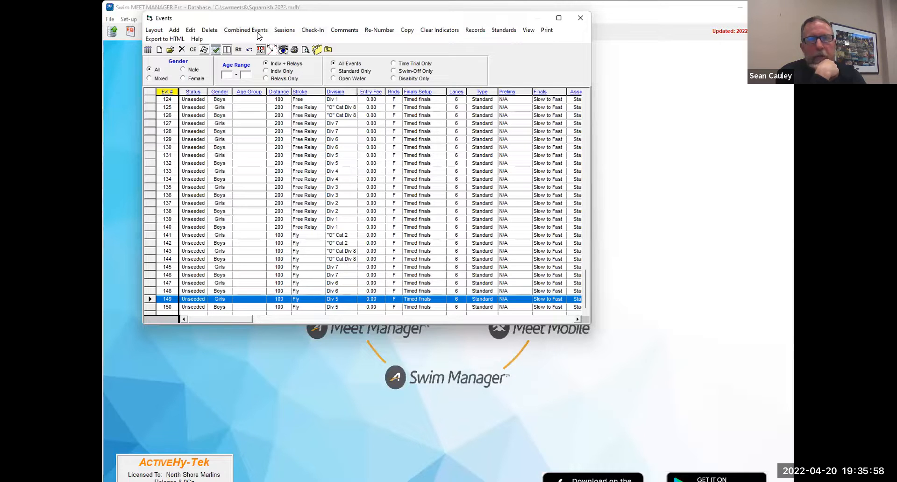
- Close the events list and back up the meet database to C:\swmeets8 without a message or read-only lock
click(580, 18)
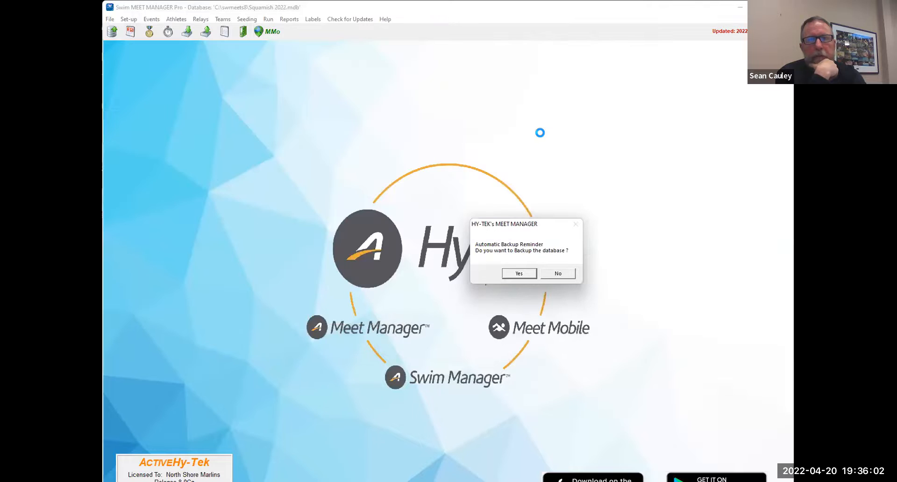
click(514, 274)
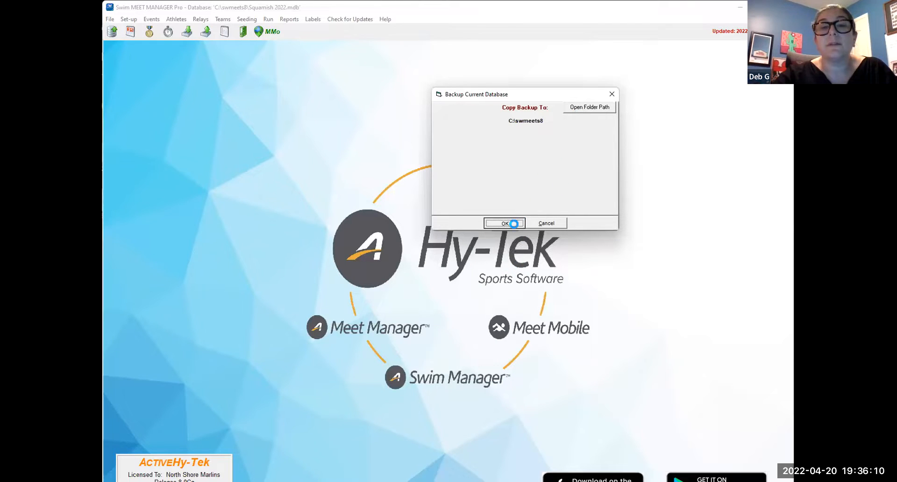
click(514, 223)
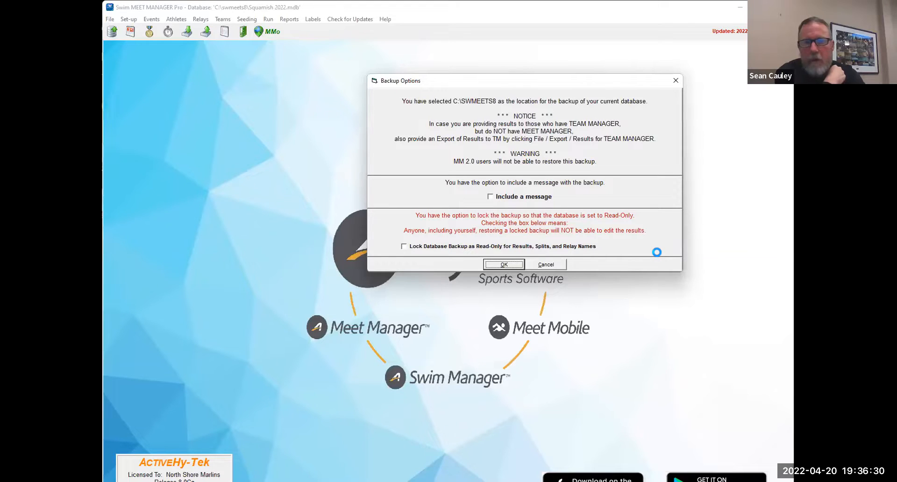
click(505, 265)
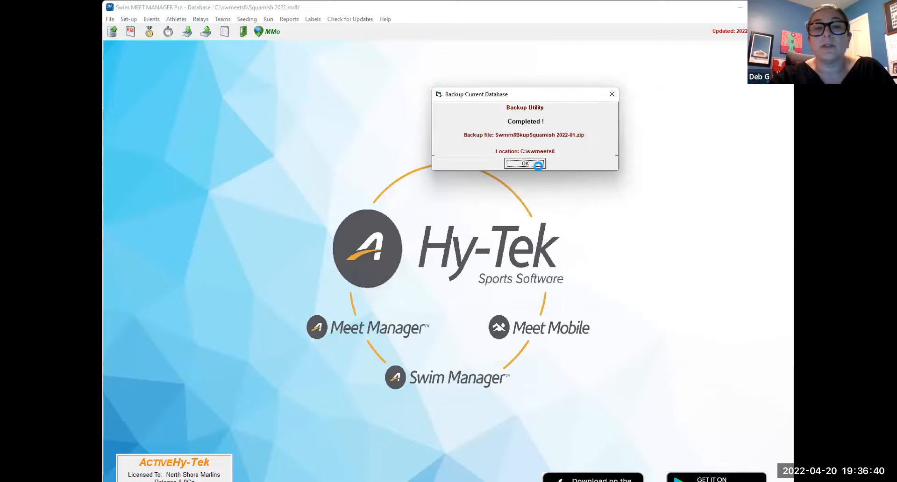
click(535, 162)
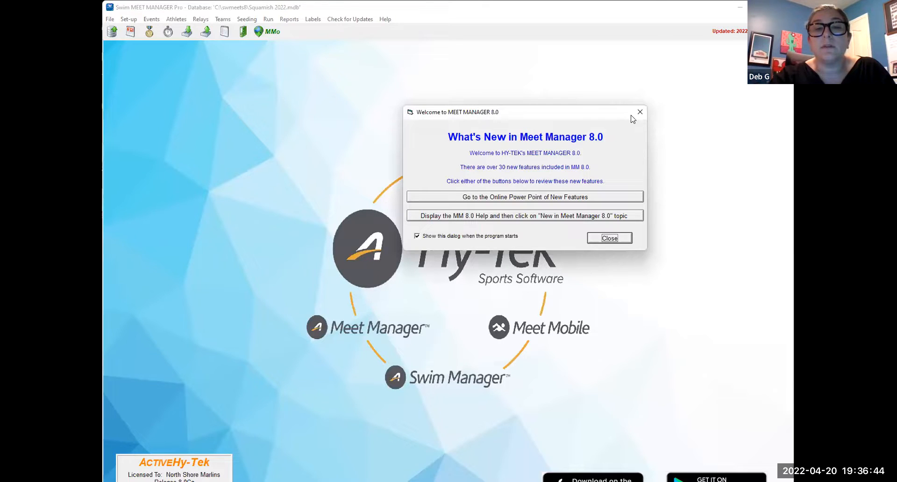
- Dismiss the What's New and update notices and decline downloading the latest version
click(610, 233)
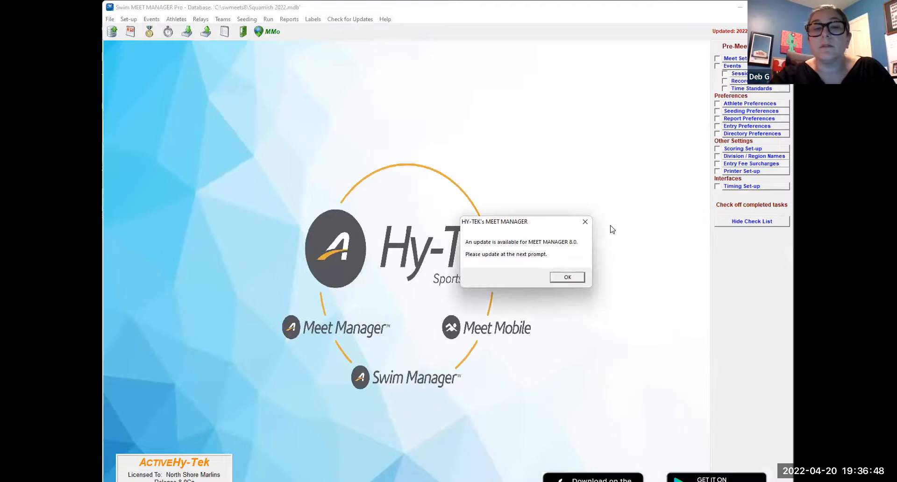
click(584, 223)
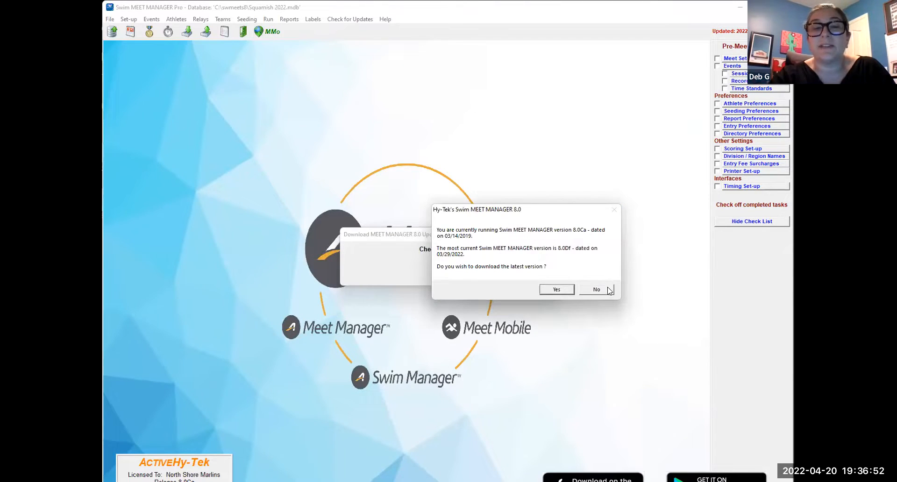
click(598, 289)
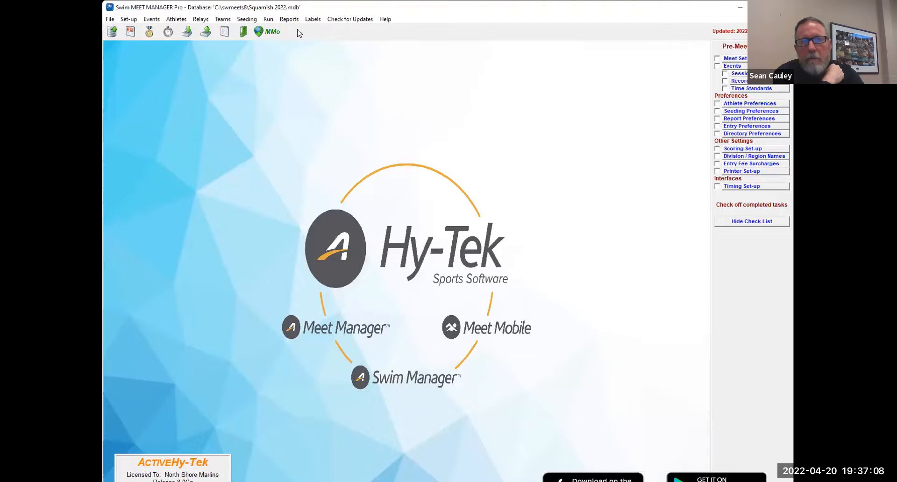
- Create the event list report sorted by event number, review both pages, and close the report
click(289, 20)
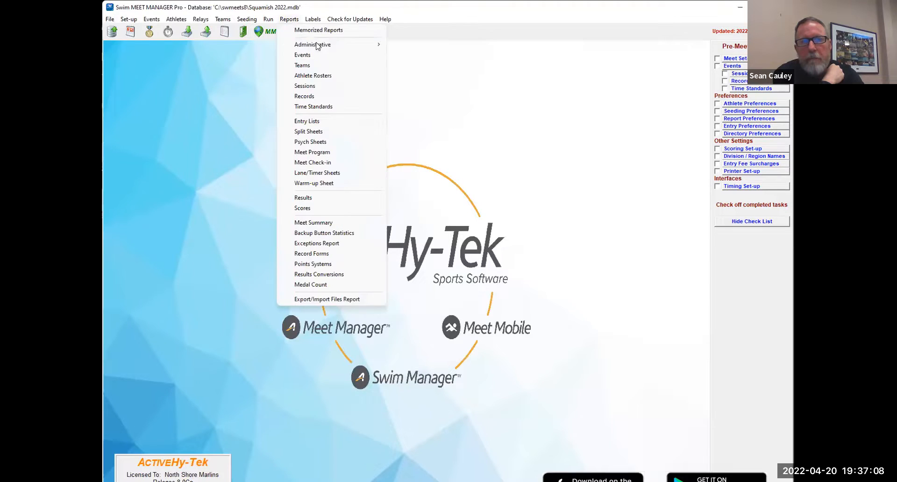
click(346, 56)
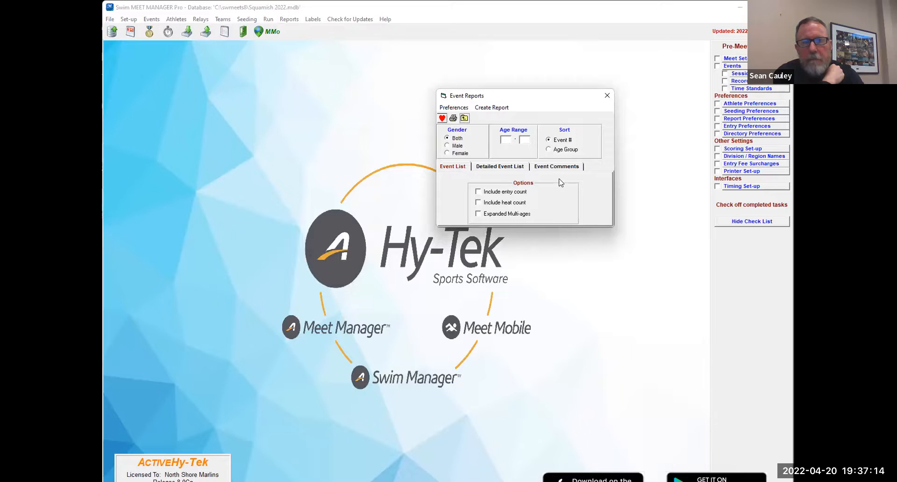
click(501, 111)
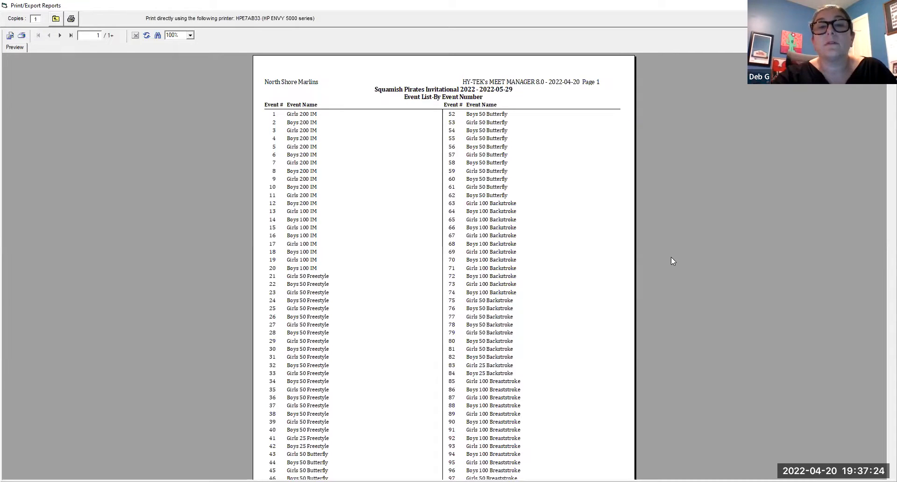
scroll(654, 248, down, 3)
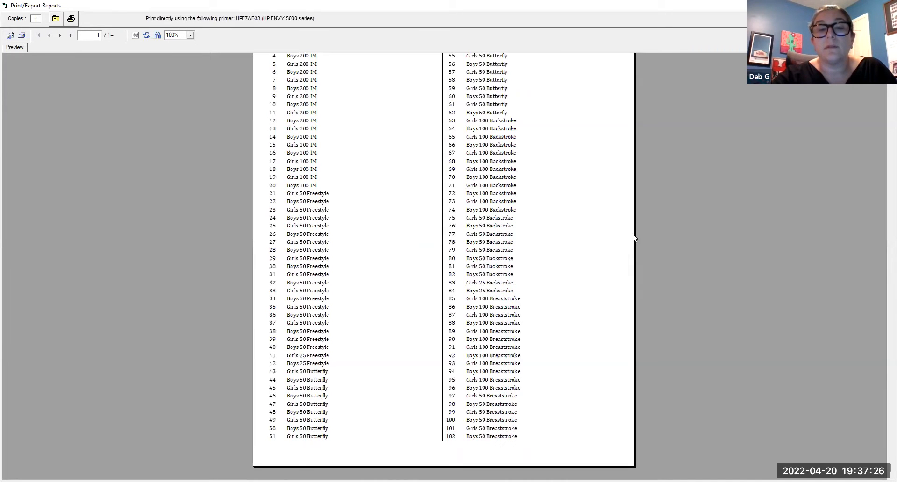
scroll(632, 239, up, 3)
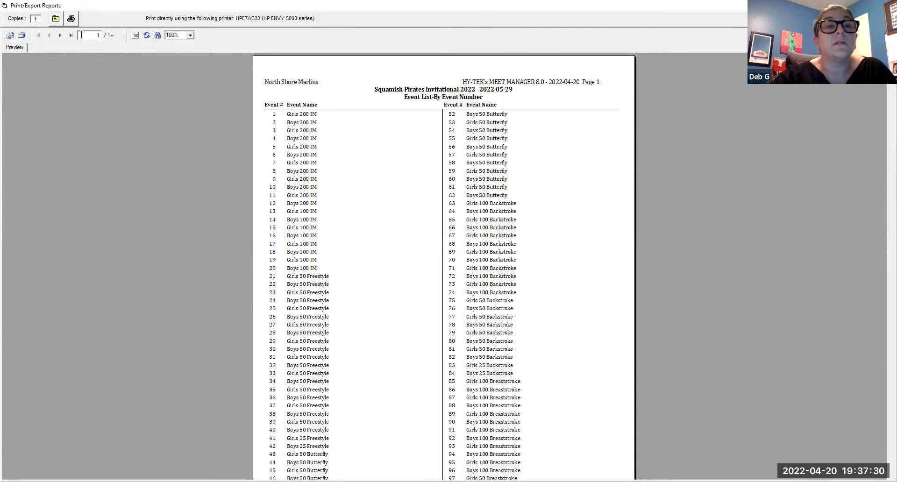
click(61, 37)
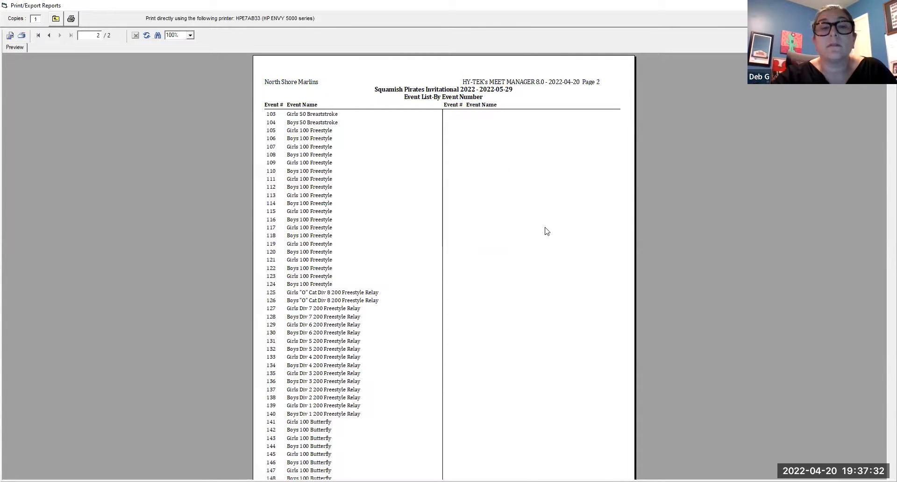
scroll(563, 234, down, 3)
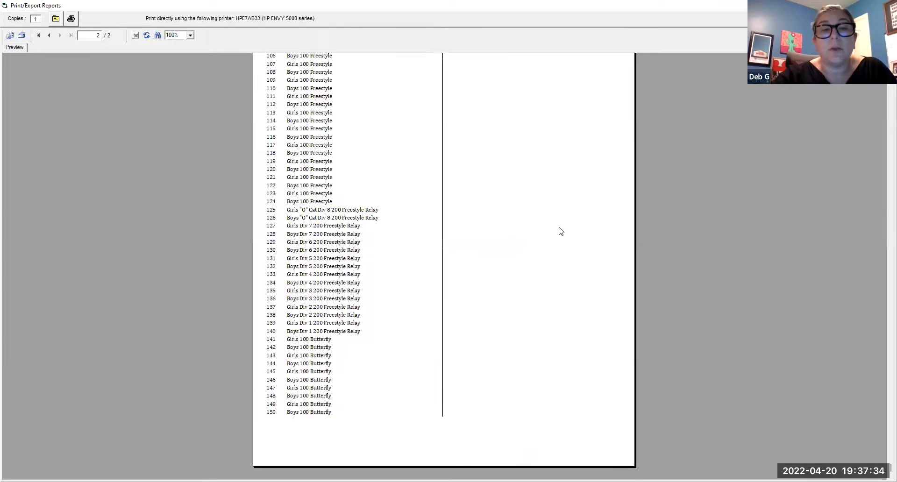
scroll(560, 231, up, 3)
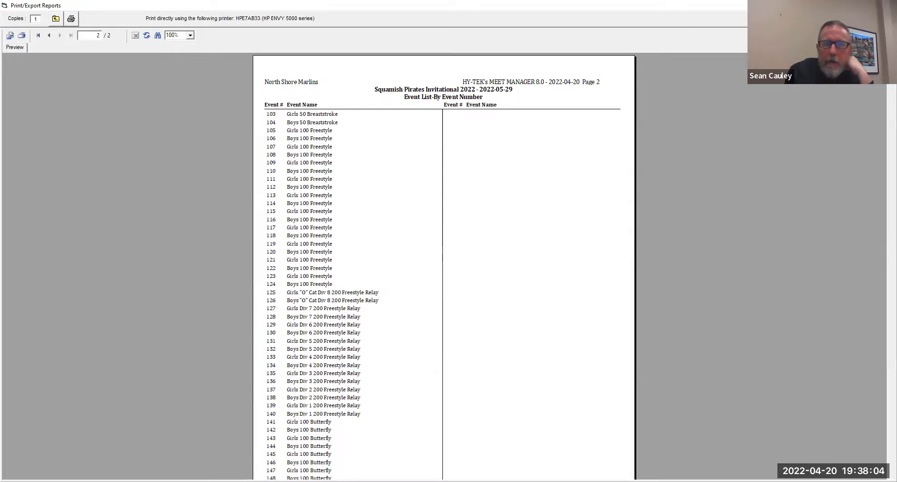
key(Escape)
click(609, 96)
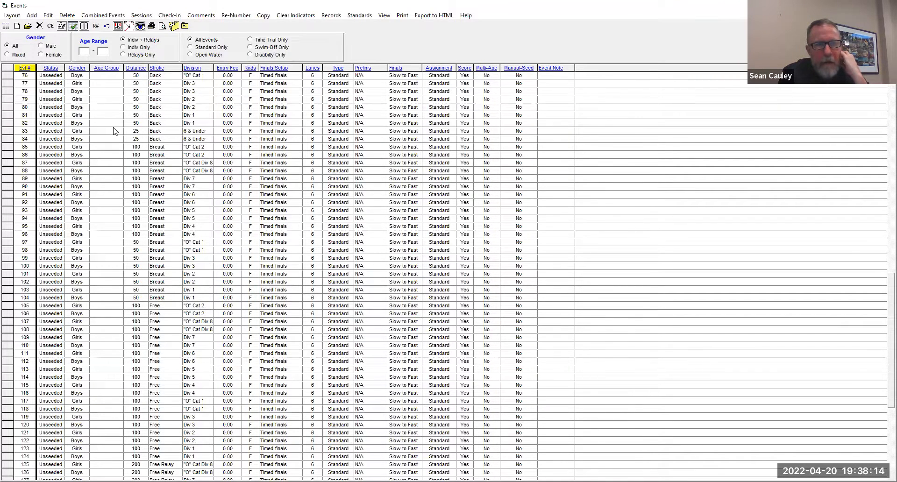
- Open event 79, girls 50 backstroke, for editing, clear its division, and enter the note "Div 1-3"
click(113, 100)
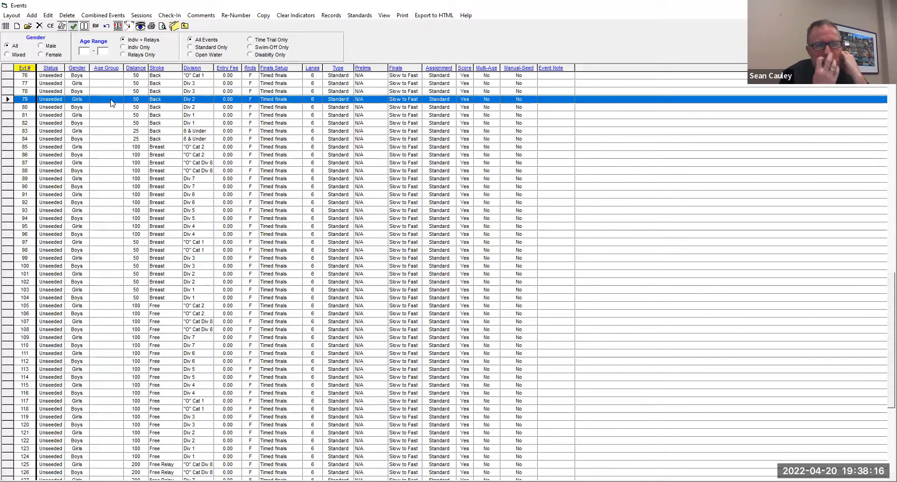
double_click(111, 100)
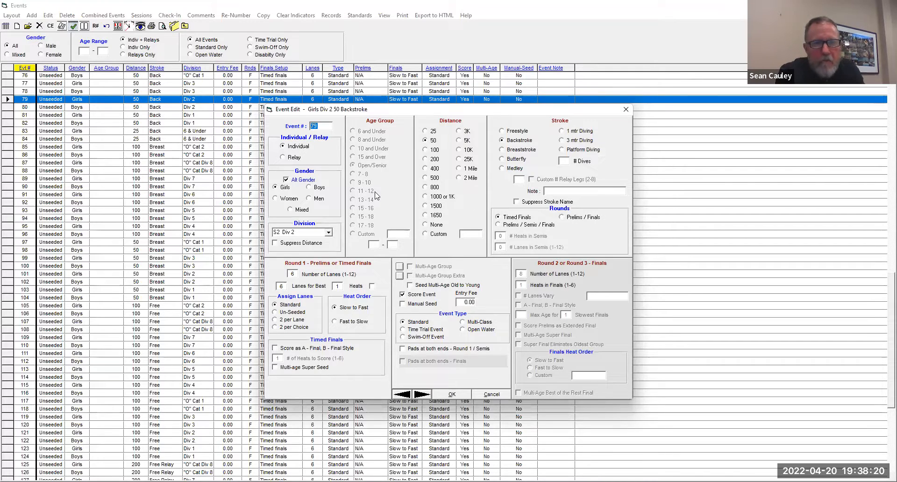
click(328, 232)
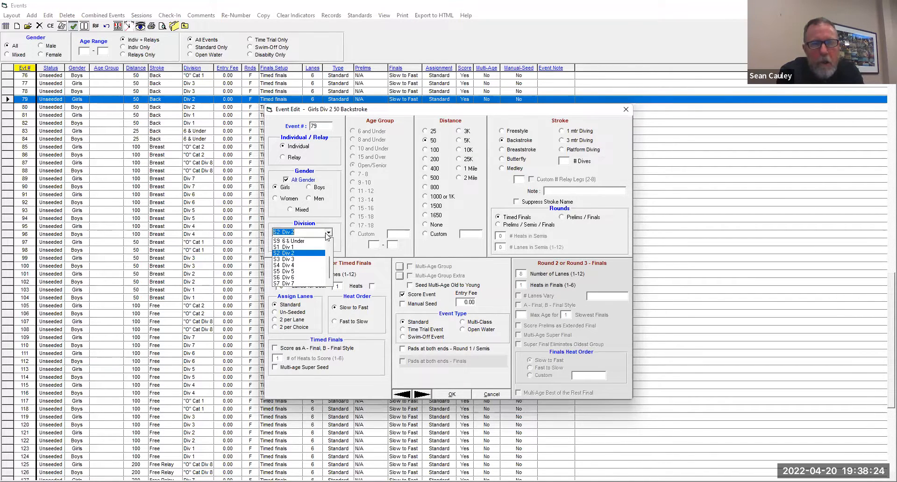
scroll(320, 256, up, 2)
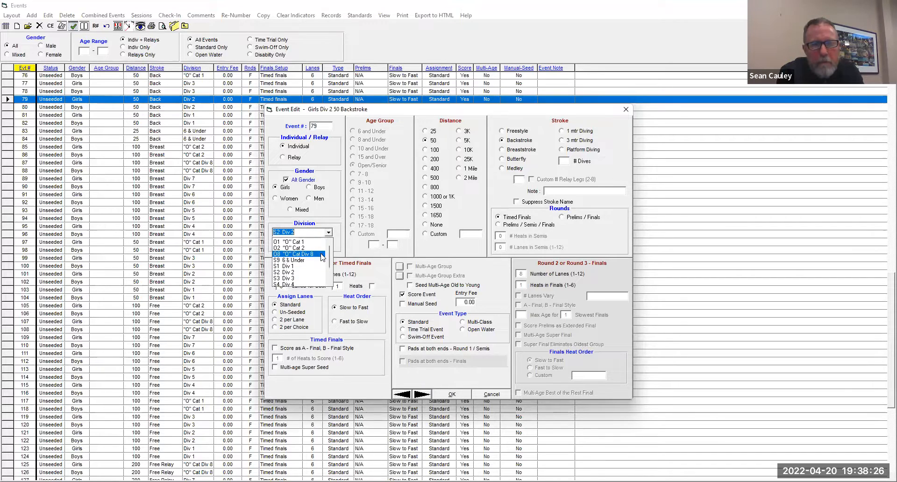
click(307, 243)
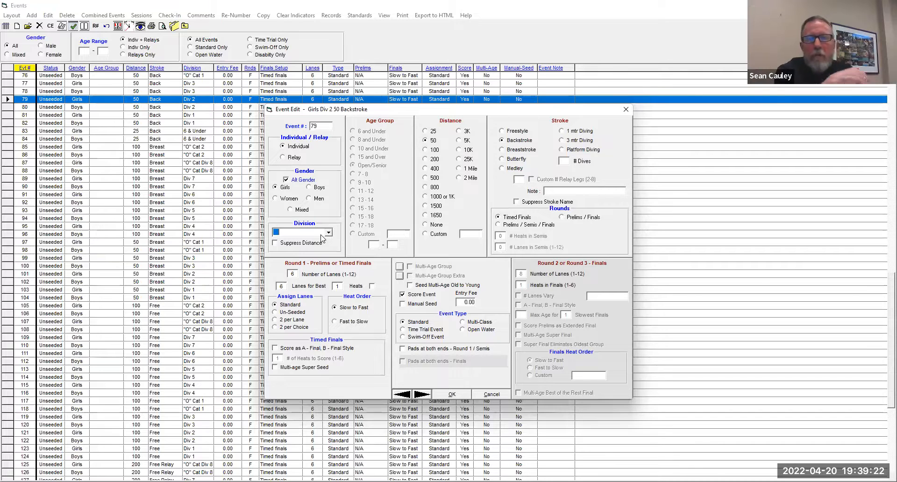
click(602, 192)
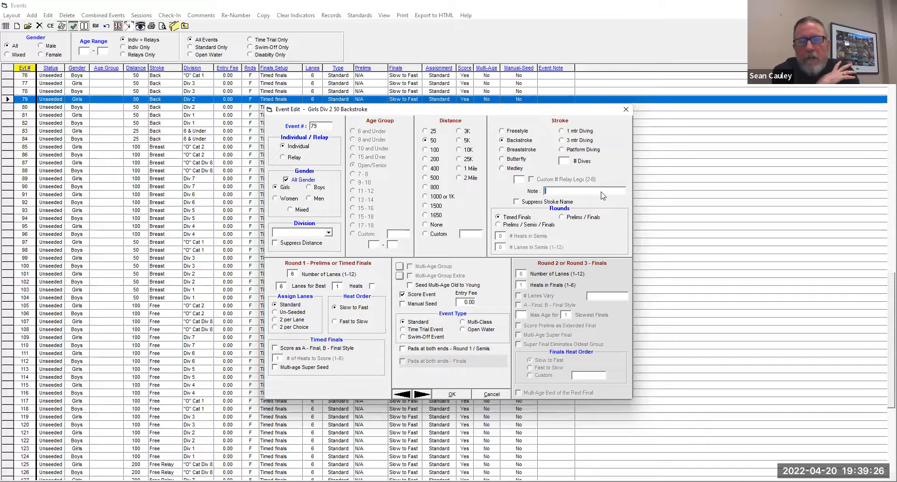
text(Div 1-3)
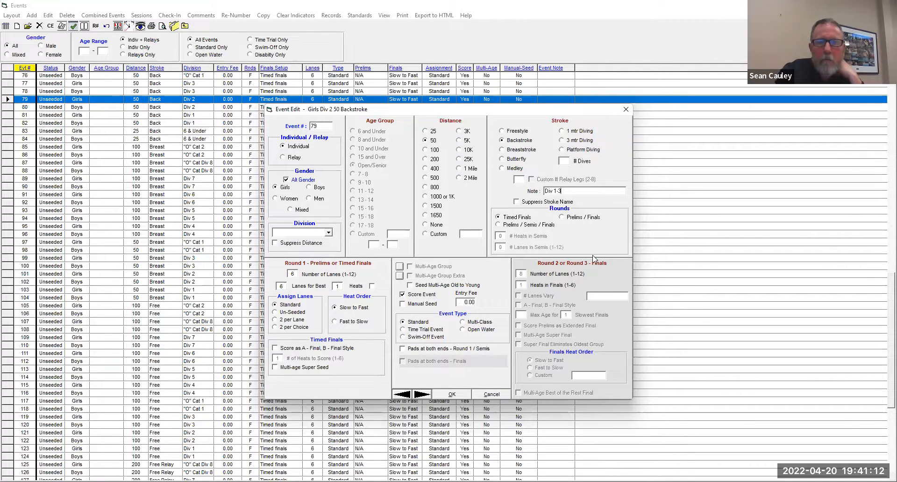
- Remove the note from event 79, set its division back to S2 Div 2, and save the event
drag(568, 192, 530, 194)
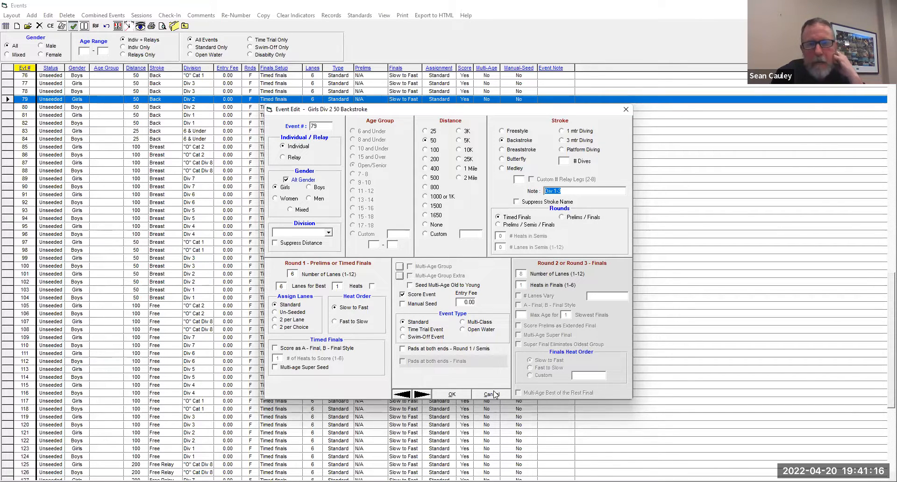
key(Delete)
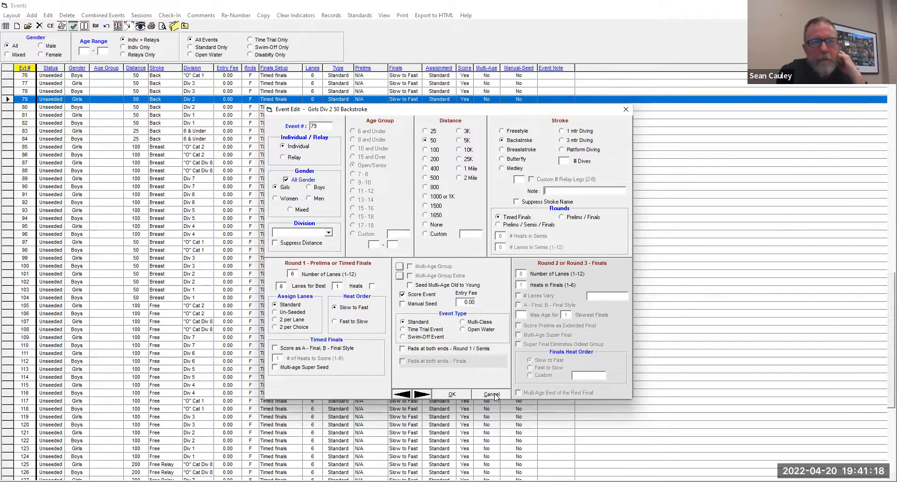
click(328, 234)
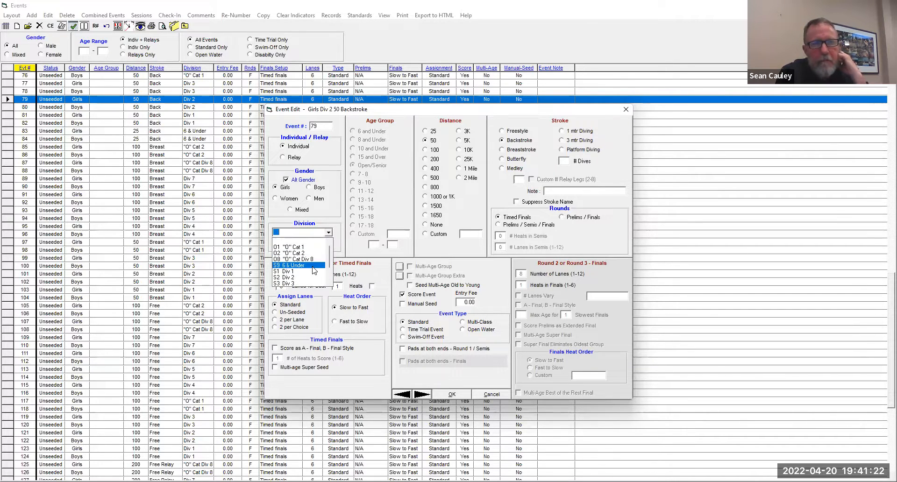
click(299, 277)
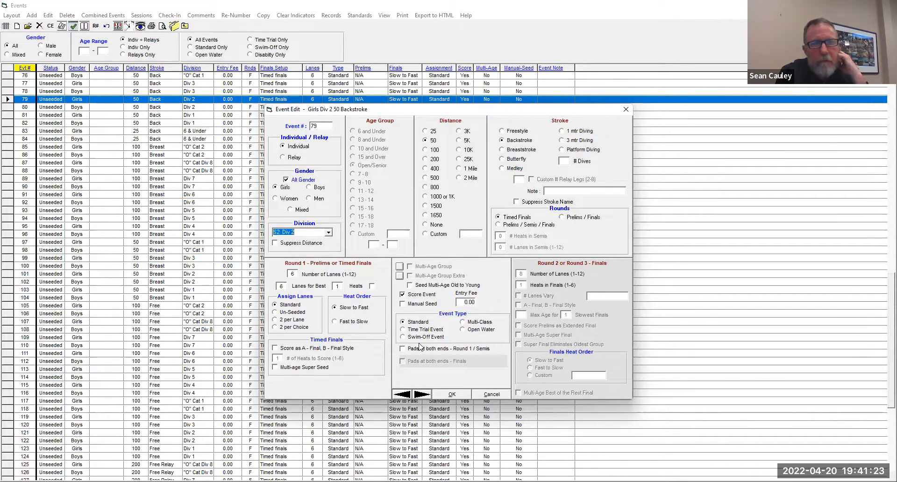
click(452, 395)
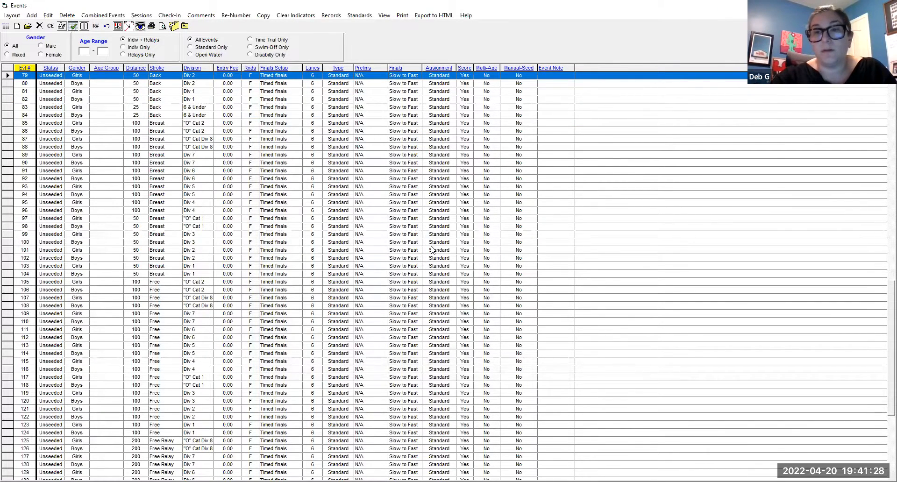
- Open event 125, the girls 200 freestyle relay, for editing and set its division to O8 "O" Cat Div 8
scroll(433, 249, down, 5)
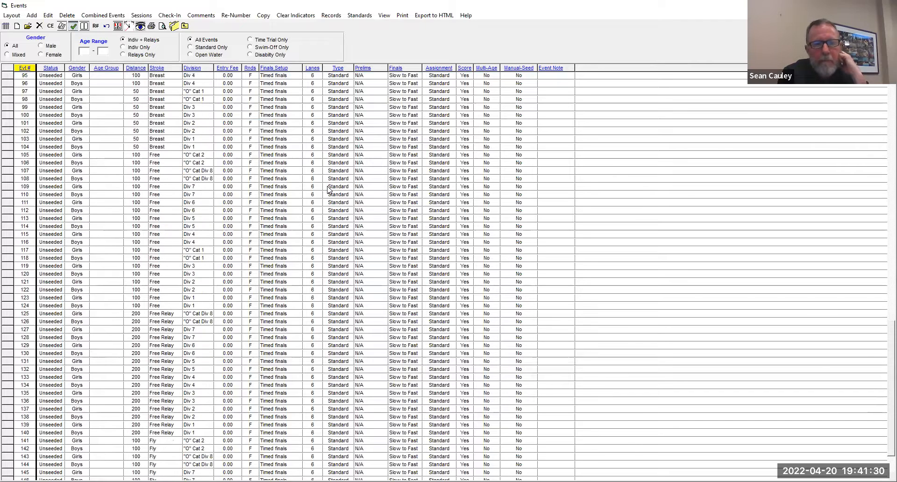
double_click(208, 316)
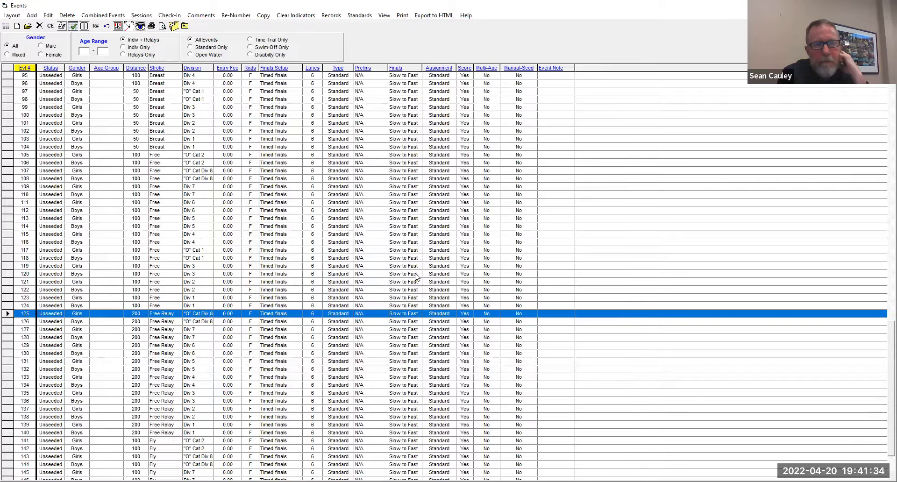
click(327, 233)
click(329, 242)
click(329, 242)
click(329, 242)
click(323, 242)
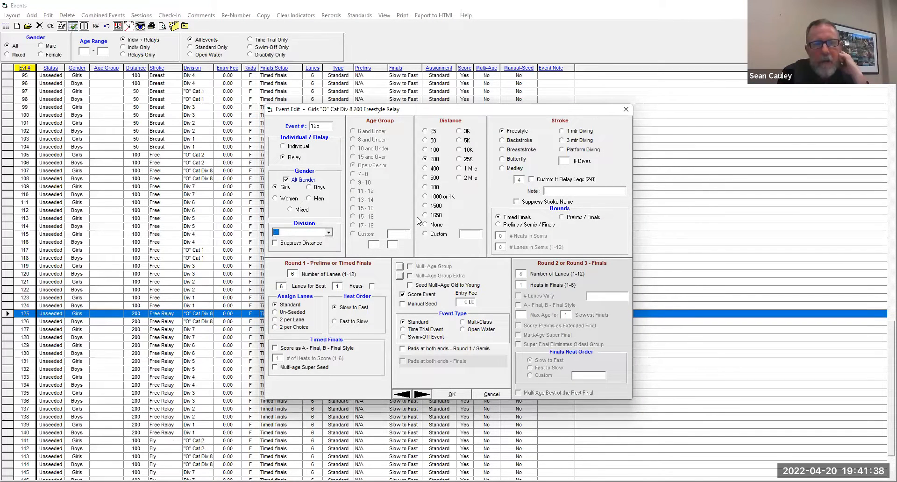
click(329, 233)
click(321, 263)
- Add the note "Div 8 & O Cat 2" to event 125 and save the event
click(564, 191)
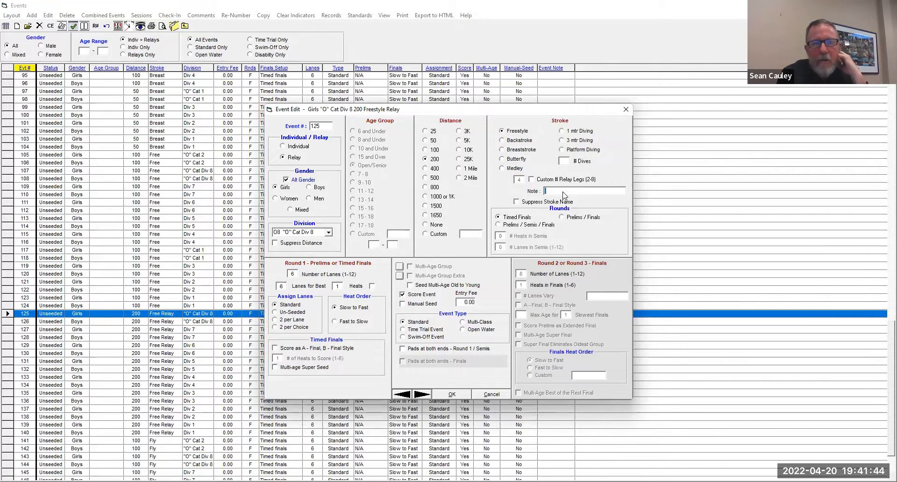
text(Div 8 & O C)
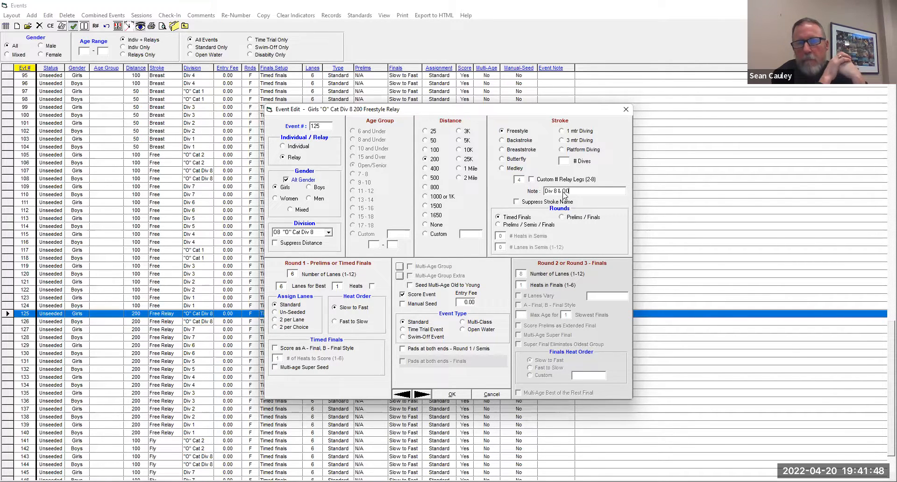
text( "O"Ca)
text(t)
text( 2)
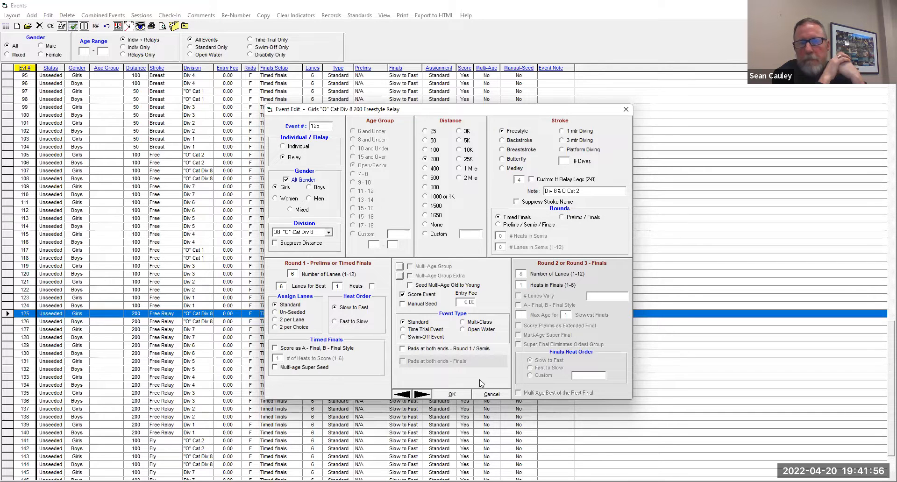
click(449, 394)
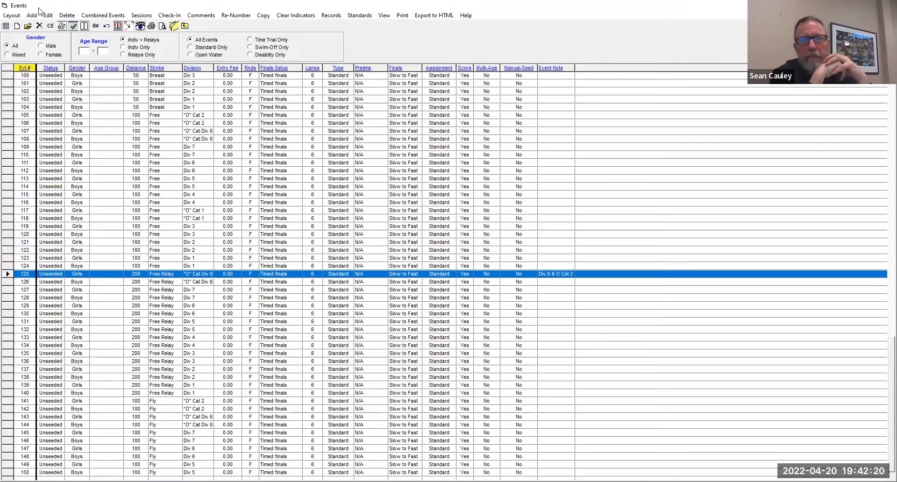
- Create a fresh event list report from the events list and check how event 125 is listed on page 2
click(403, 17)
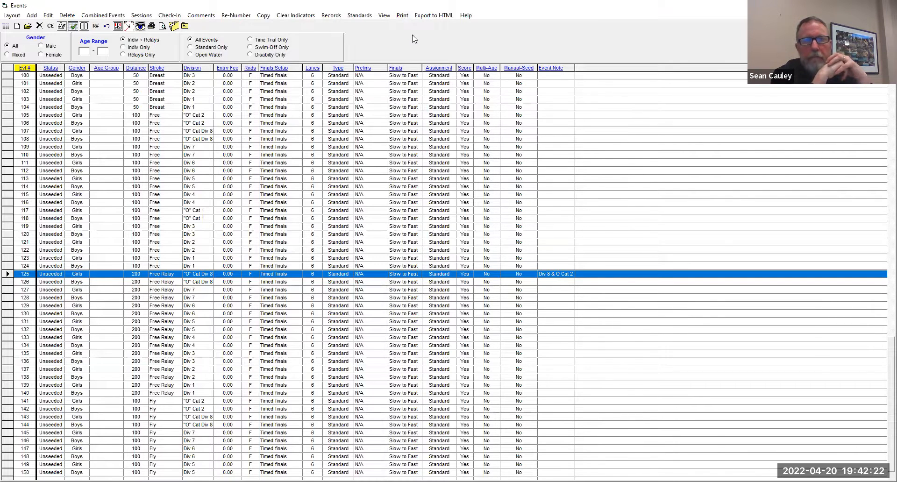
click(419, 27)
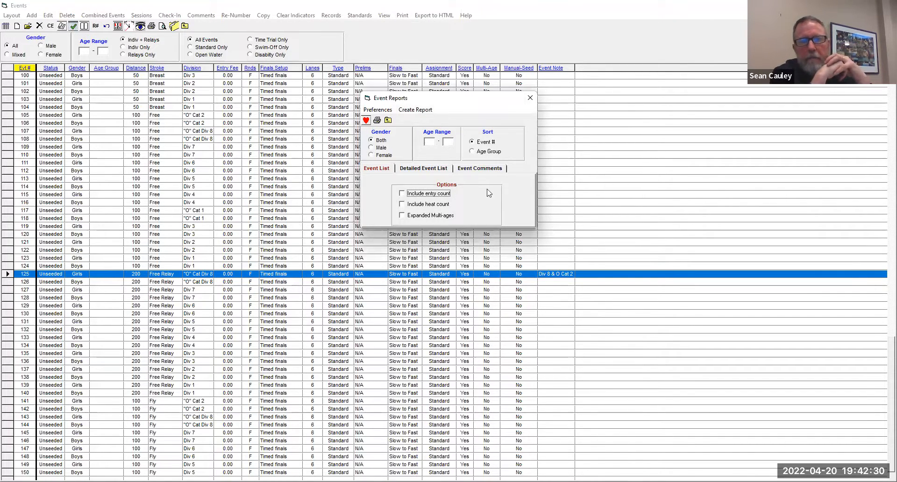
click(483, 168)
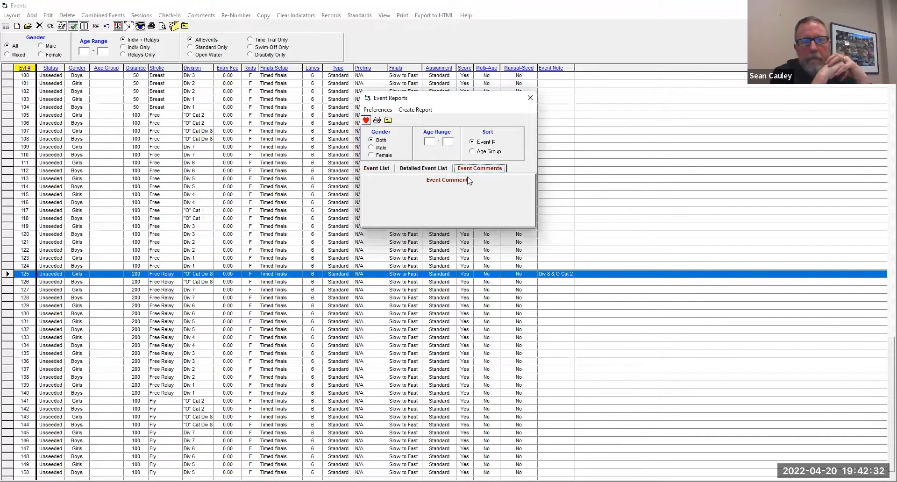
click(411, 169)
click(388, 169)
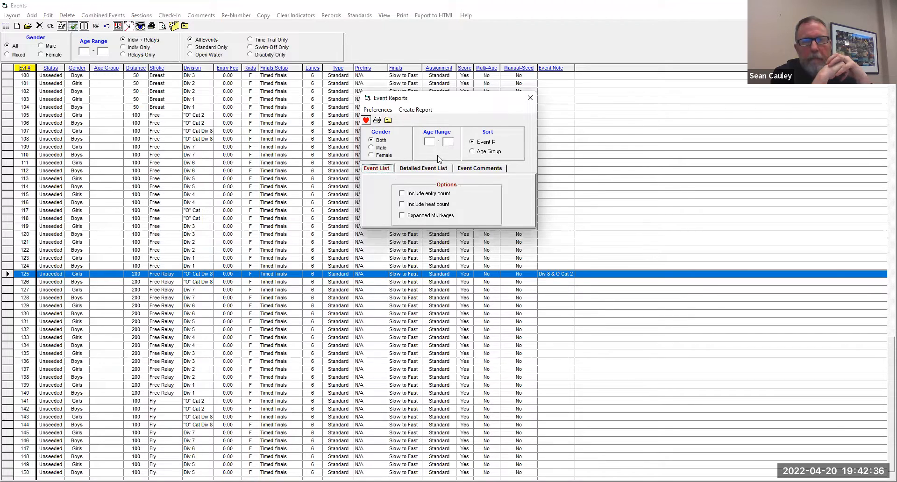
click(416, 110)
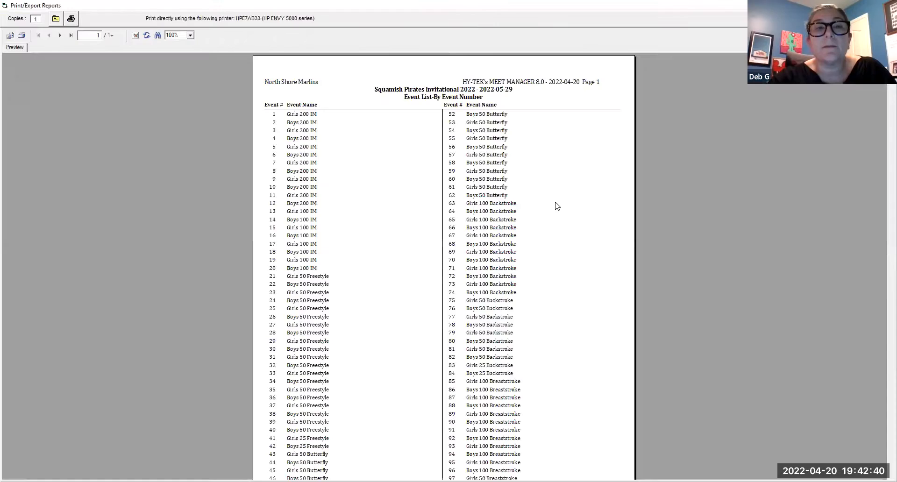
scroll(603, 219, down, 3)
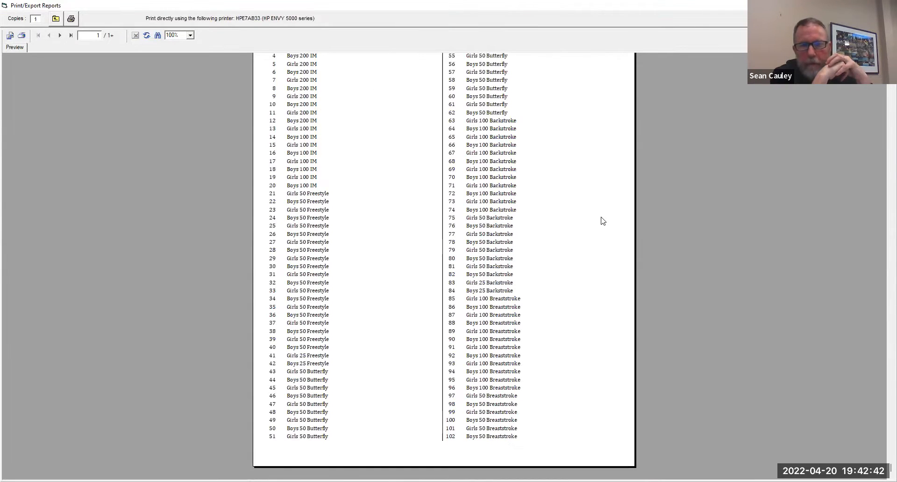
click(59, 36)
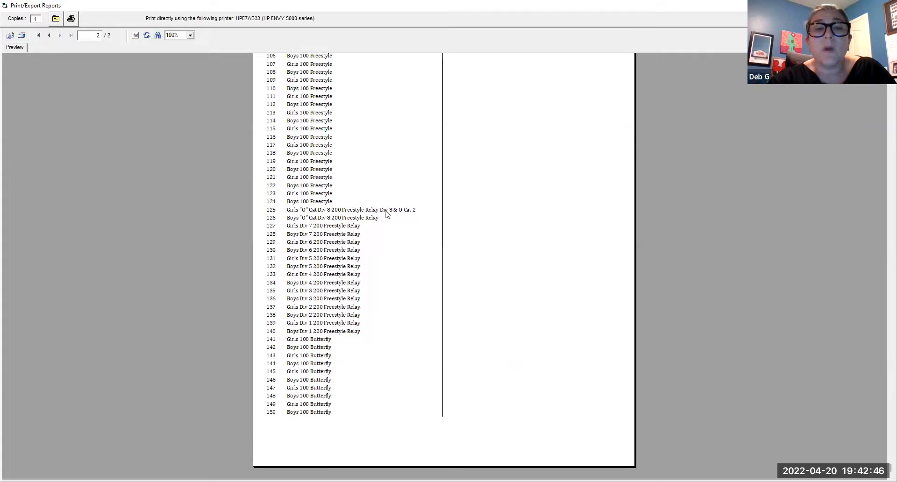
- Compare how event 125 and the other events are named on both pages of the event list report, and close the report
click(405, 213)
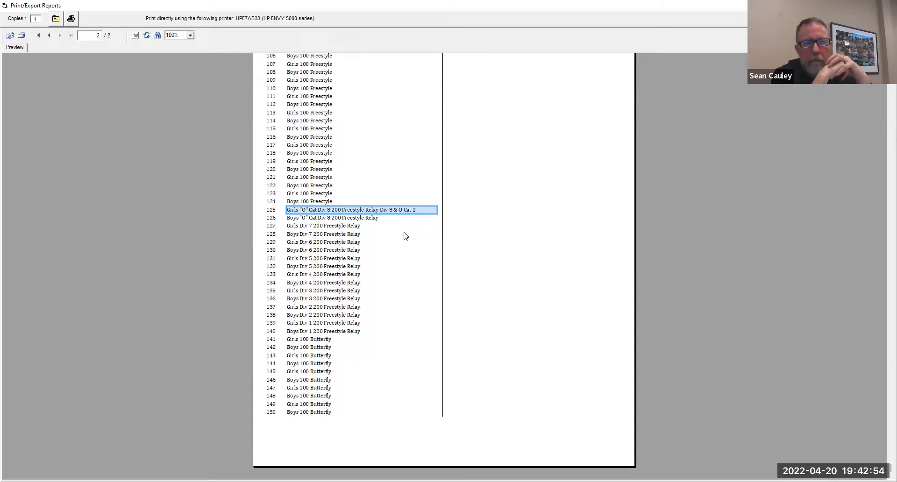
scroll(395, 237, up, 2)
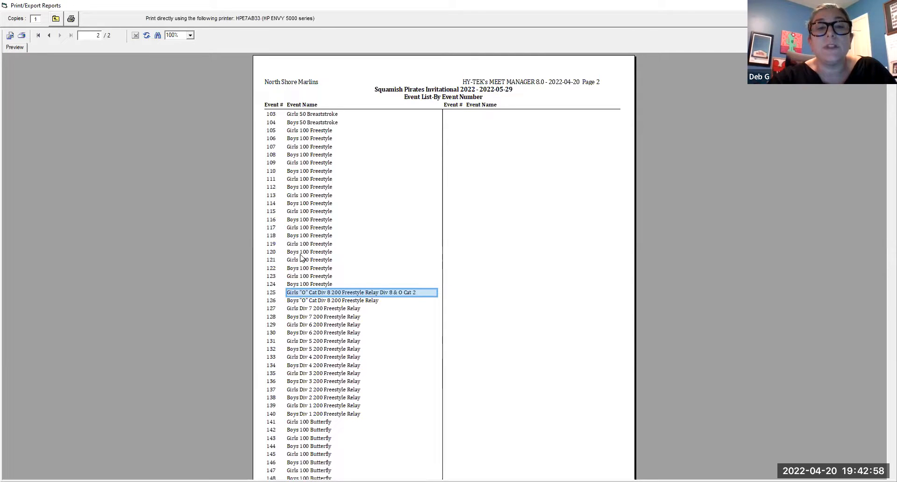
click(49, 35)
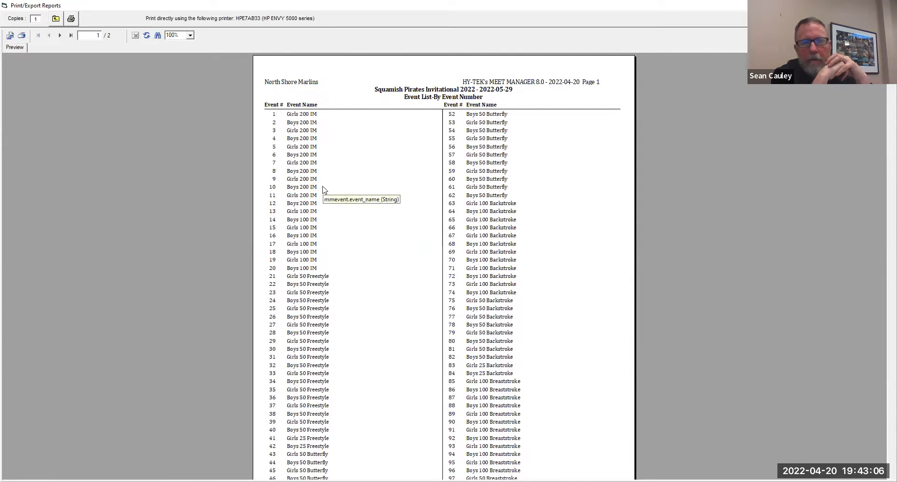
scroll(538, 294, down, 3)
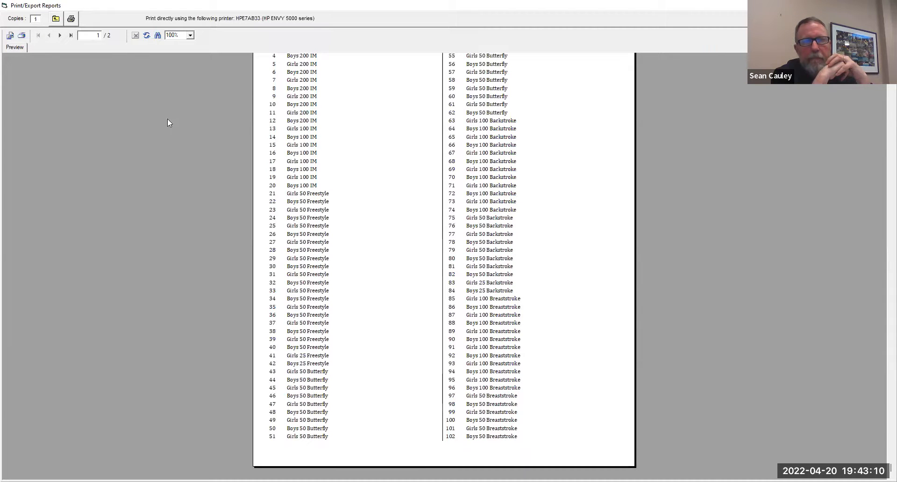
click(59, 34)
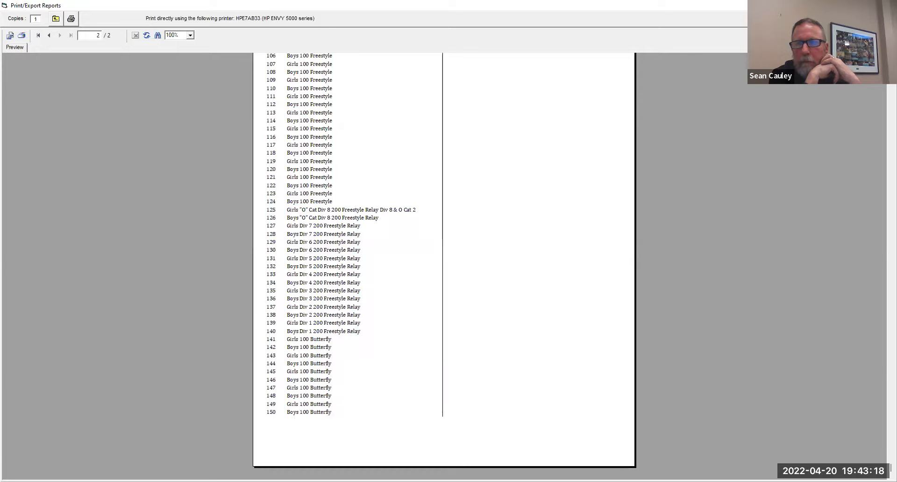
key(Escape)
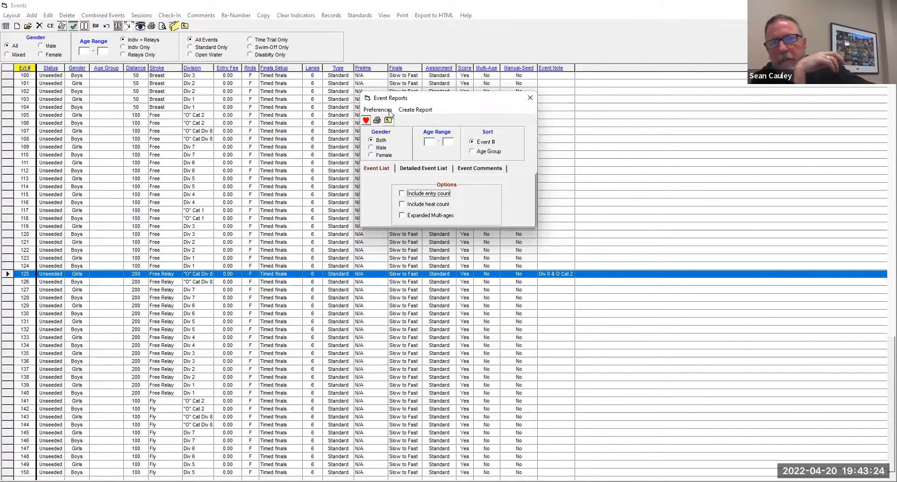
- Check the report format preferences without changing them, and create a detailed event list report
click(377, 110)
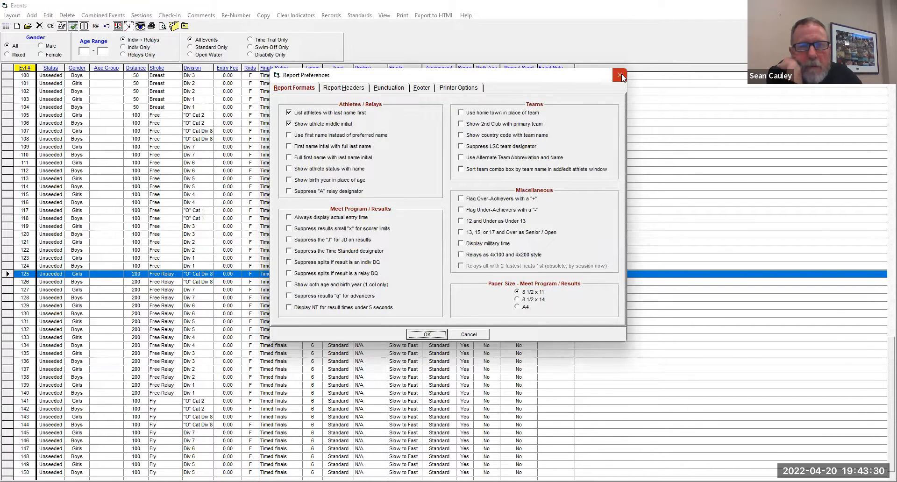
click(469, 334)
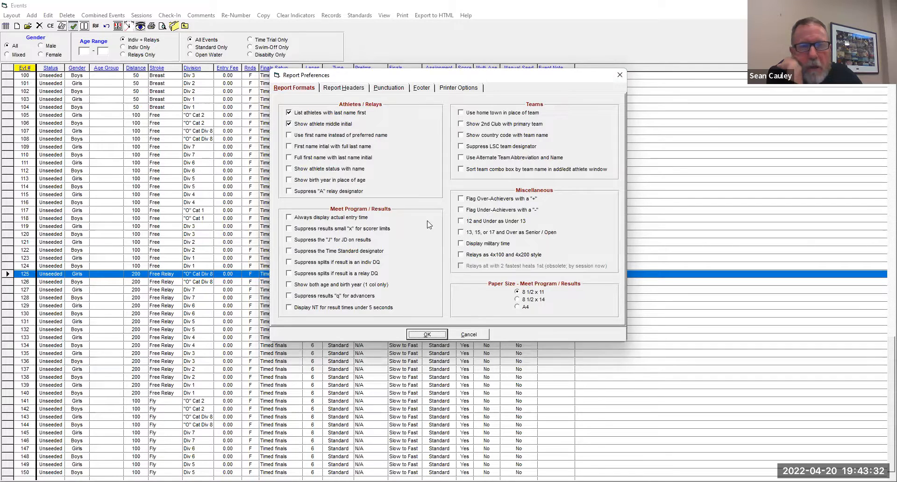
click(429, 169)
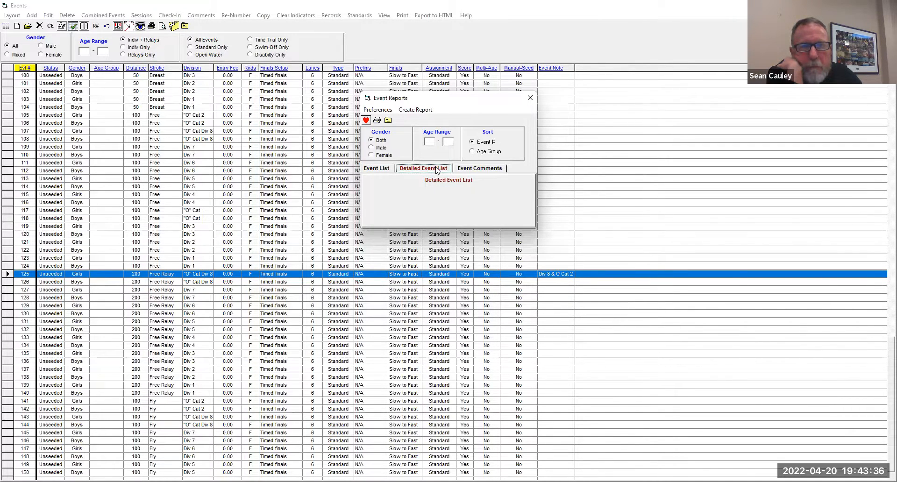
click(417, 111)
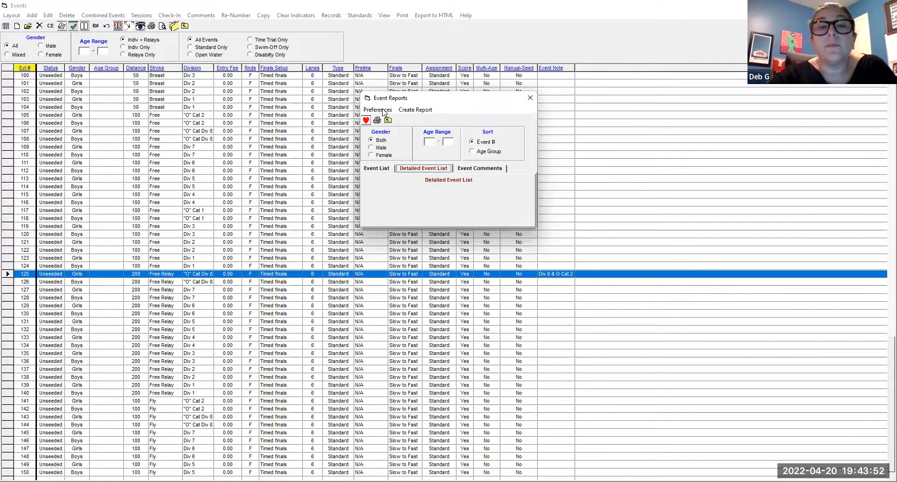
- Look through the report preferences for headers, punctuation, footer, printer options and formats, leaving them unchanged
click(383, 111)
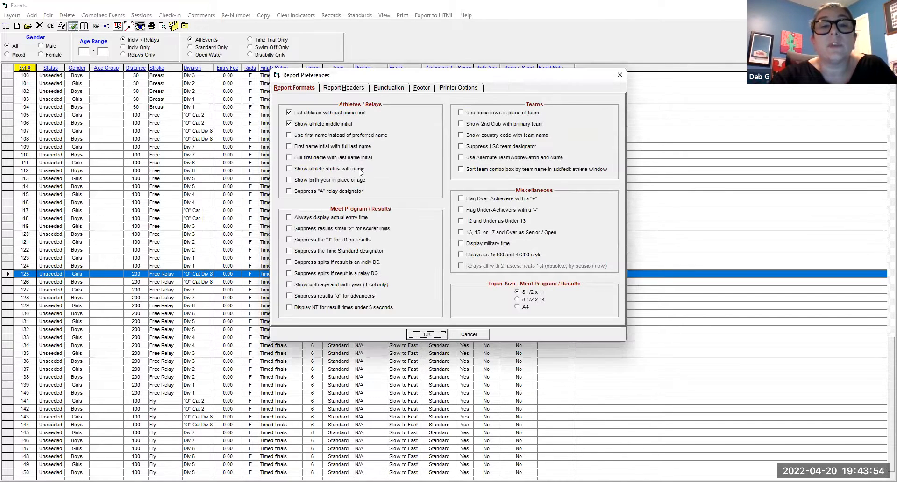
click(362, 89)
click(388, 89)
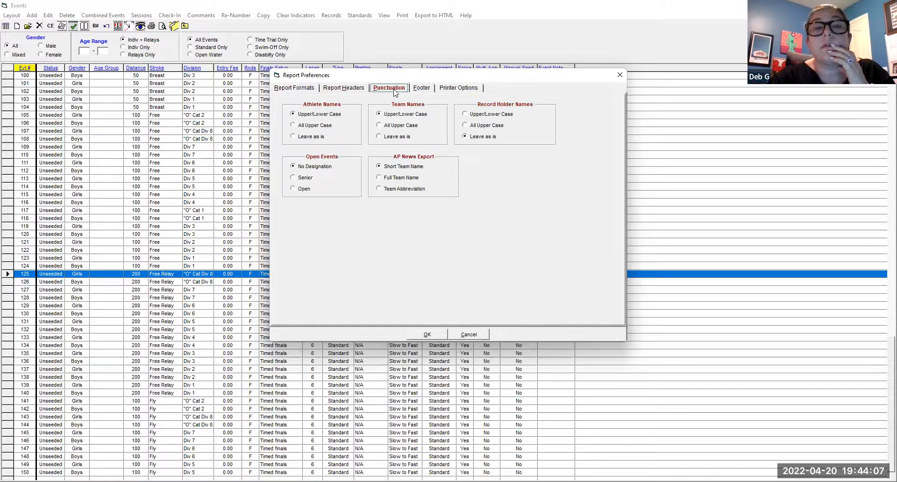
click(427, 90)
click(472, 91)
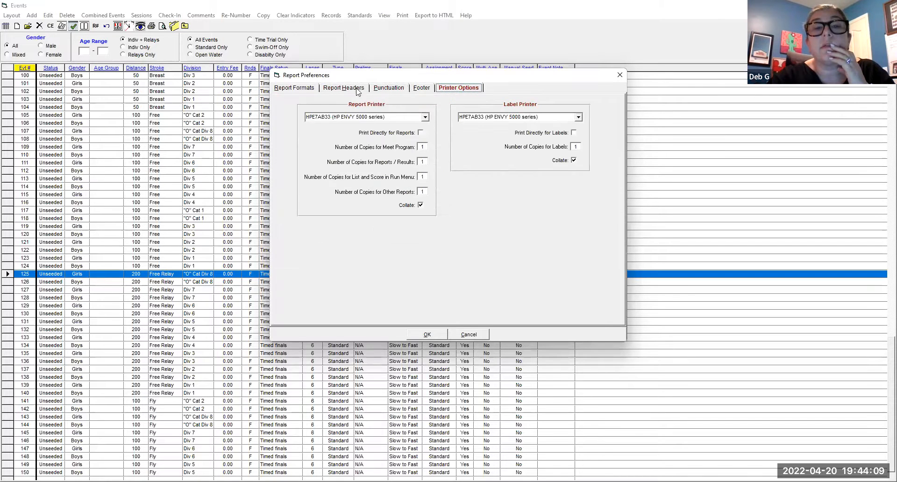
click(299, 89)
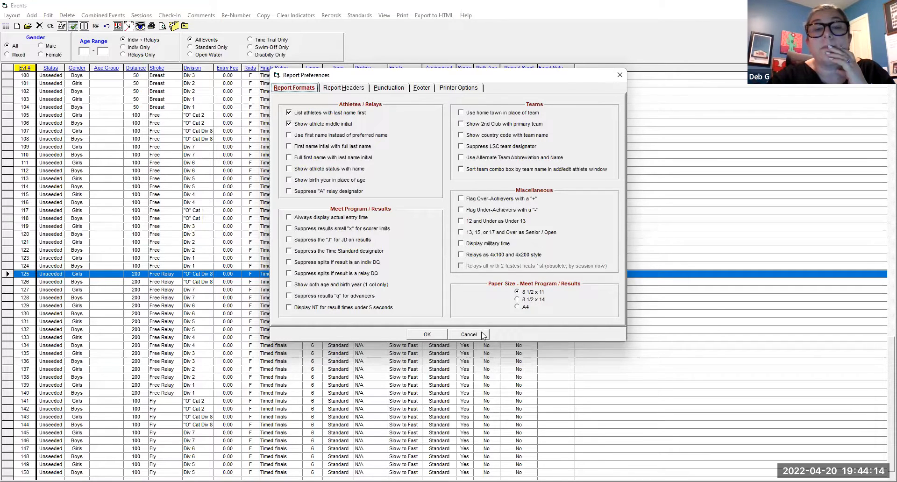
key(Escape)
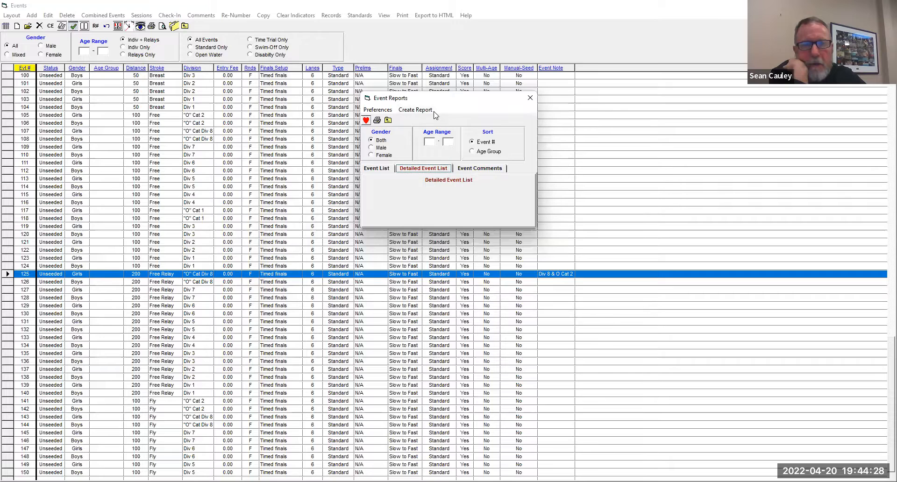
- Try to create an event comments report sorted by event number for both genders, and close the event reports
click(476, 168)
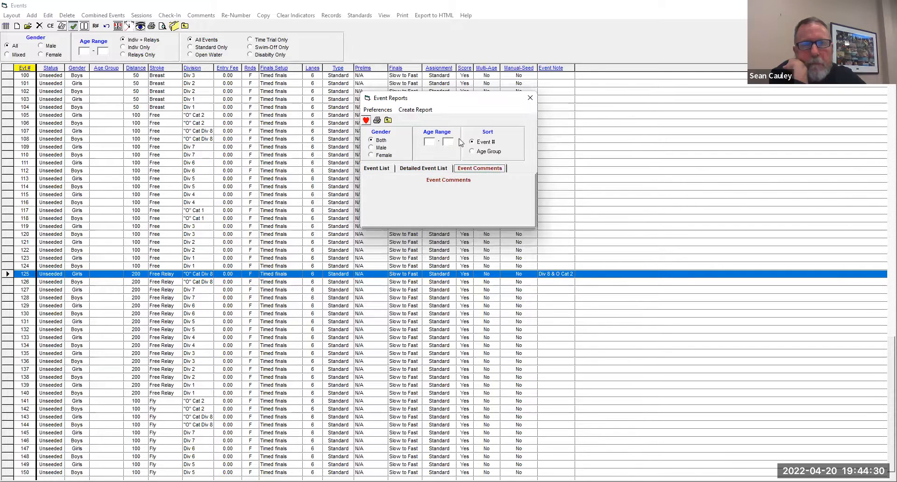
click(414, 110)
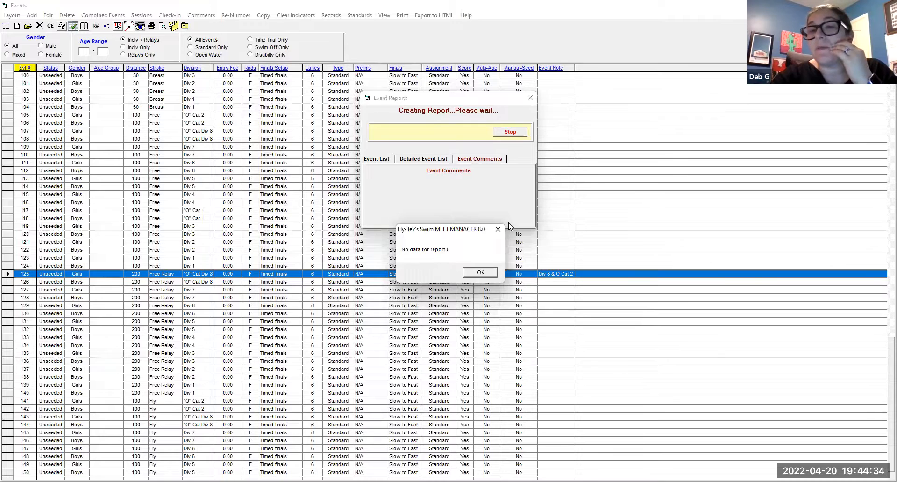
click(475, 273)
click(386, 169)
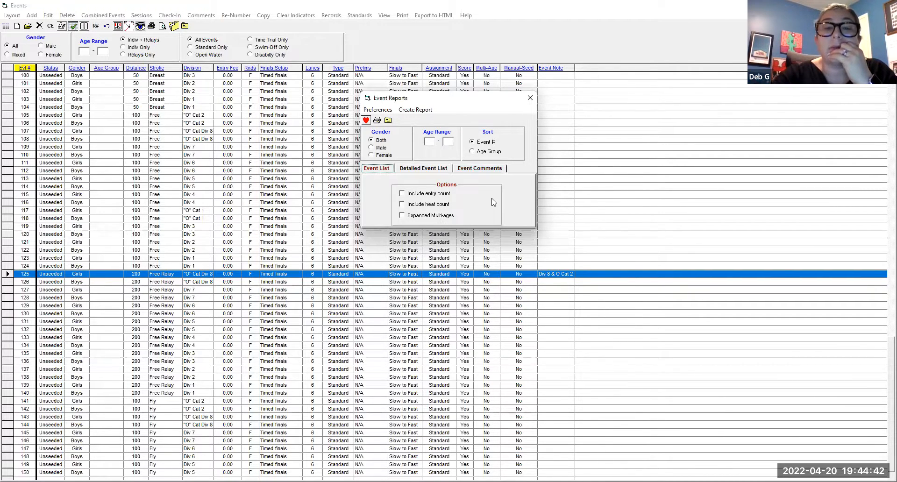
click(531, 99)
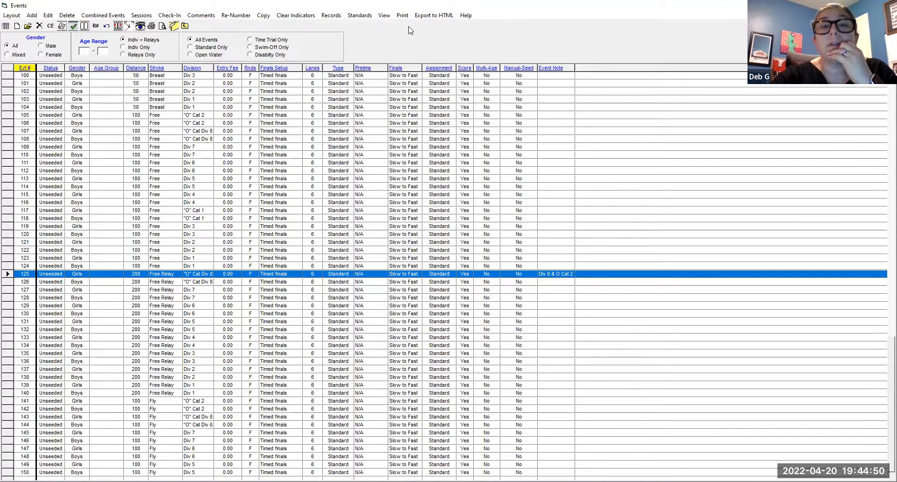
click(402, 15)
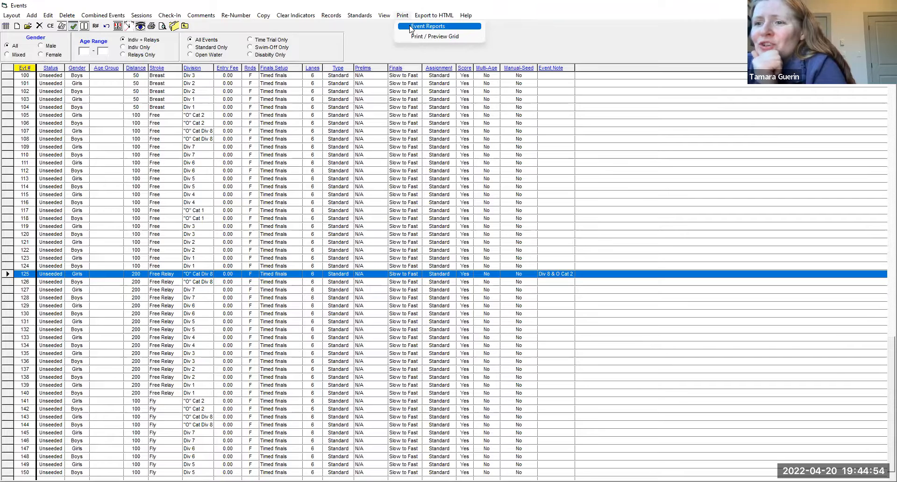
click(410, 26)
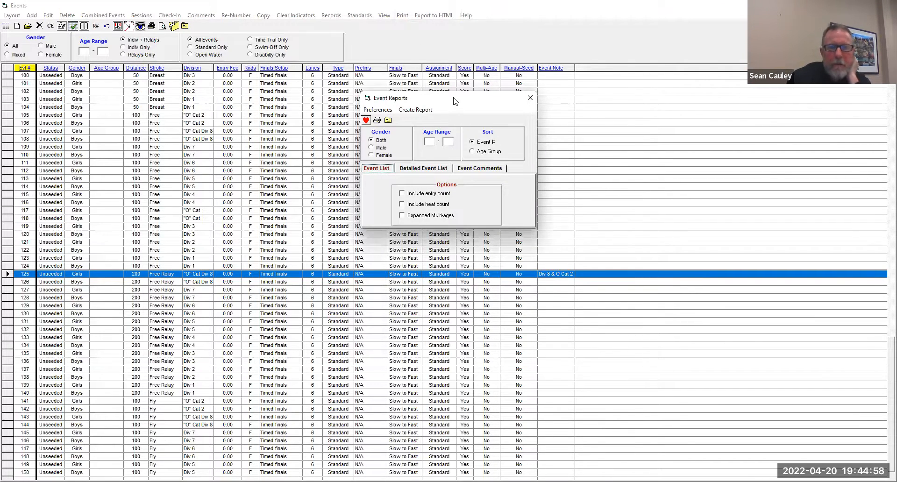
drag(453, 101, 430, 69)
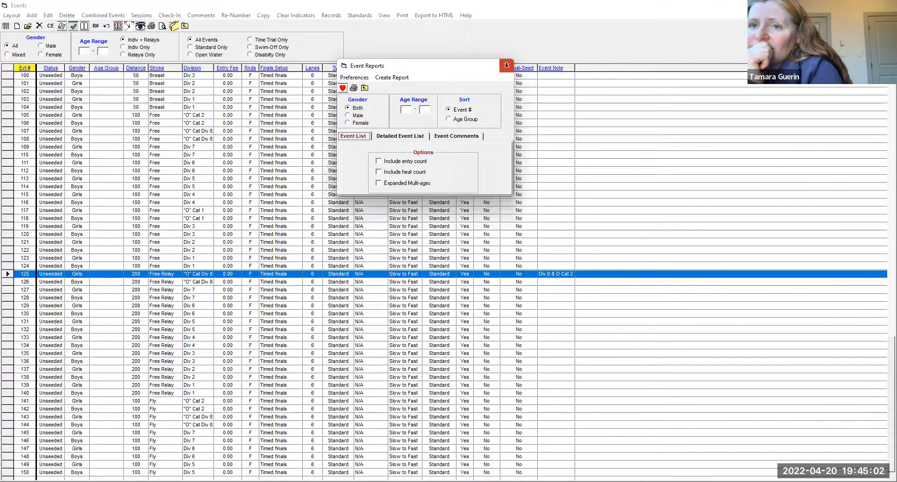
click(507, 68)
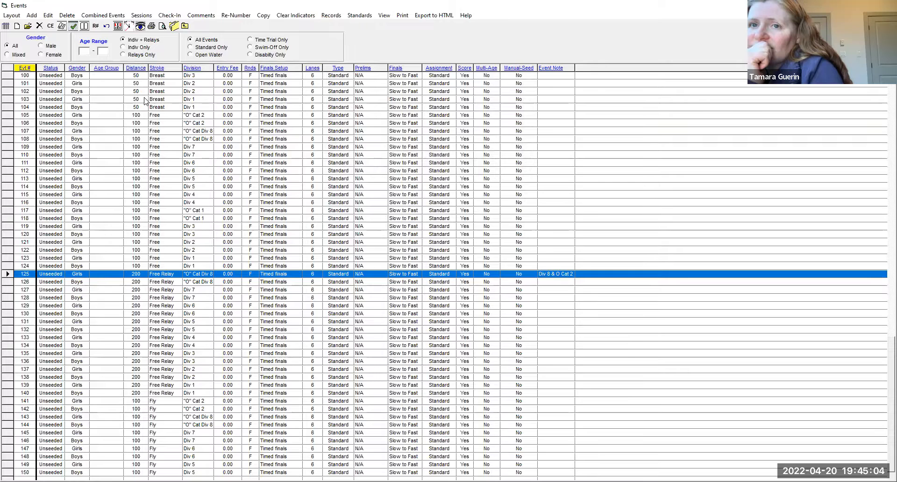
- Check how the event names are listed in the All Day session's schedule, and return to the events list
scroll(182, 256, up, 2)
scroll(183, 257, down, 2)
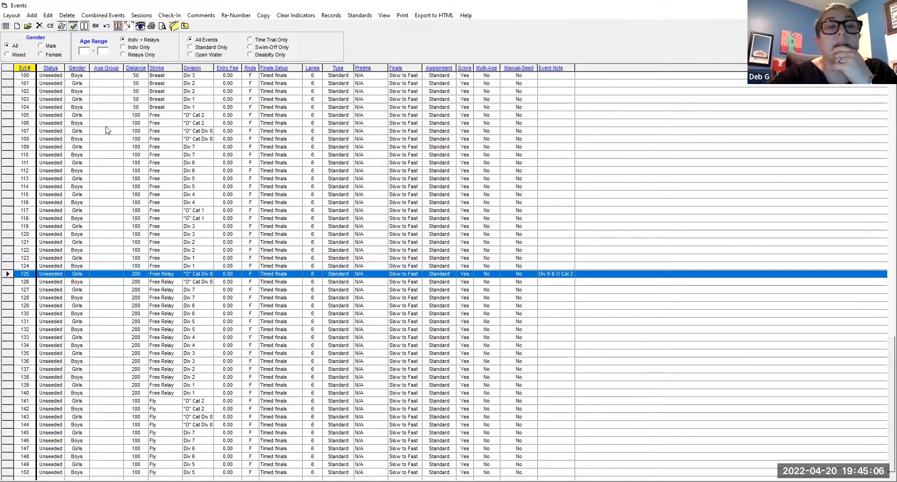
scroll(226, 256, up, 2)
scroll(226, 256, down, 2)
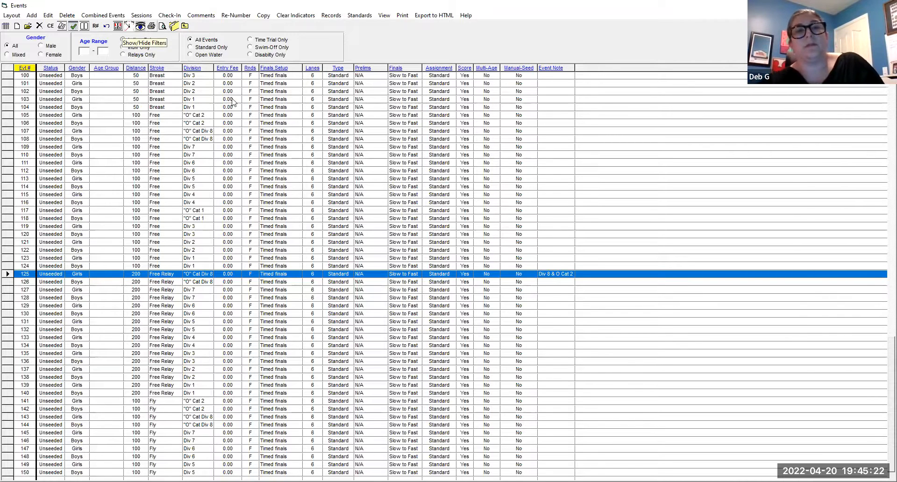
click(144, 15)
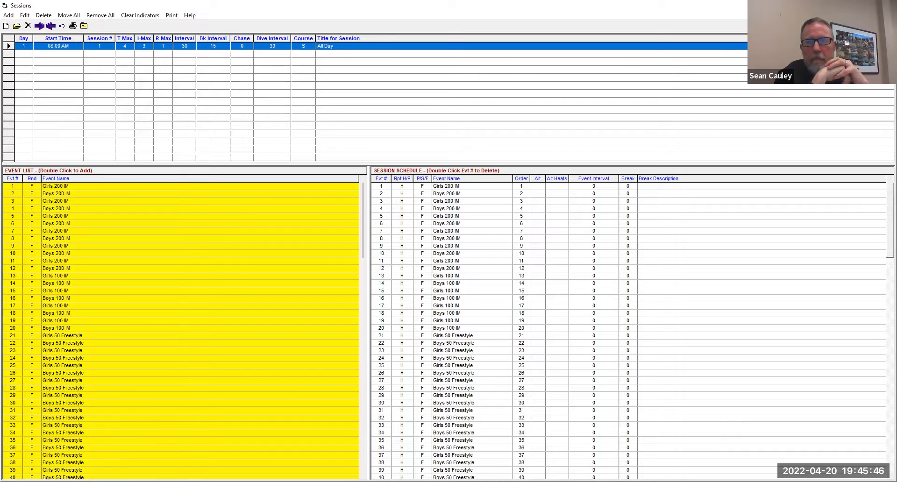
click(888, 6)
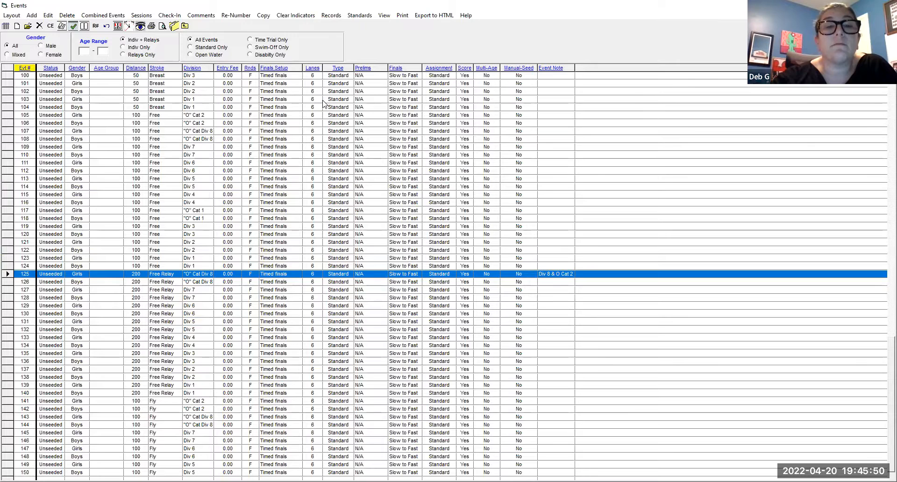
- Create a detailed event list report, examine the event names through page 4, and close the report and the event reports
click(419, 17)
click(420, 29)
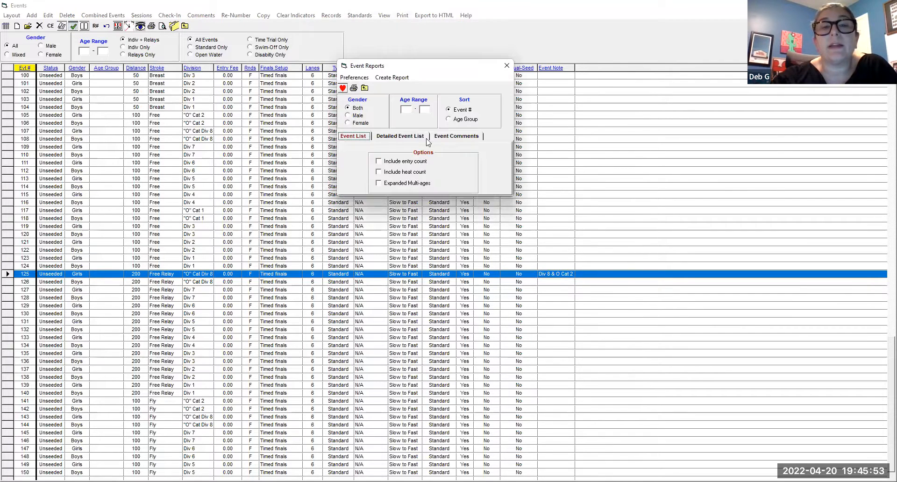
click(396, 137)
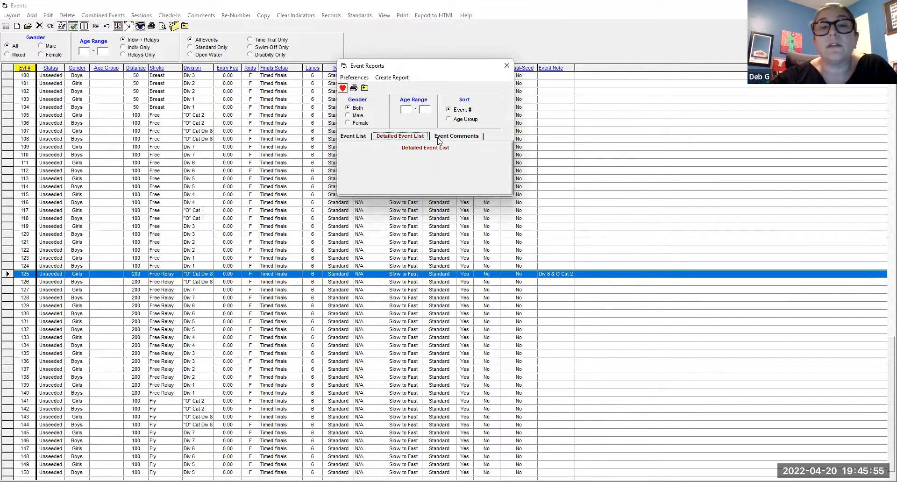
click(395, 77)
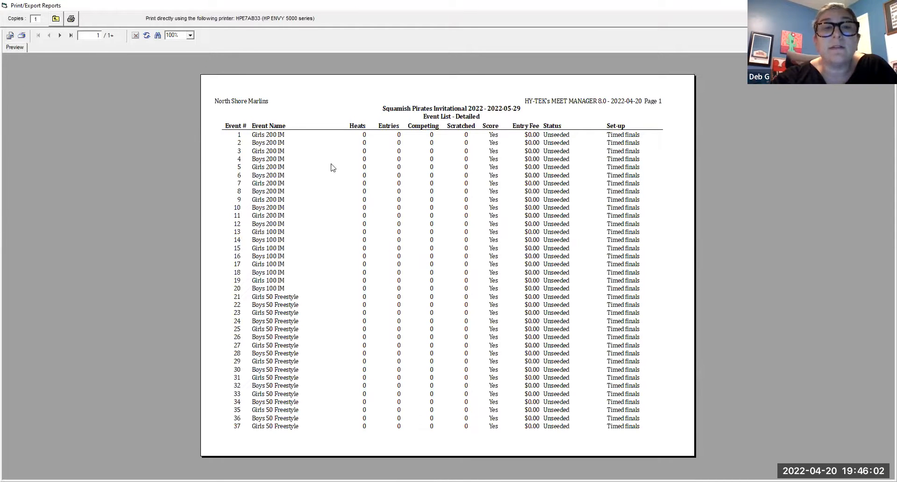
click(60, 35)
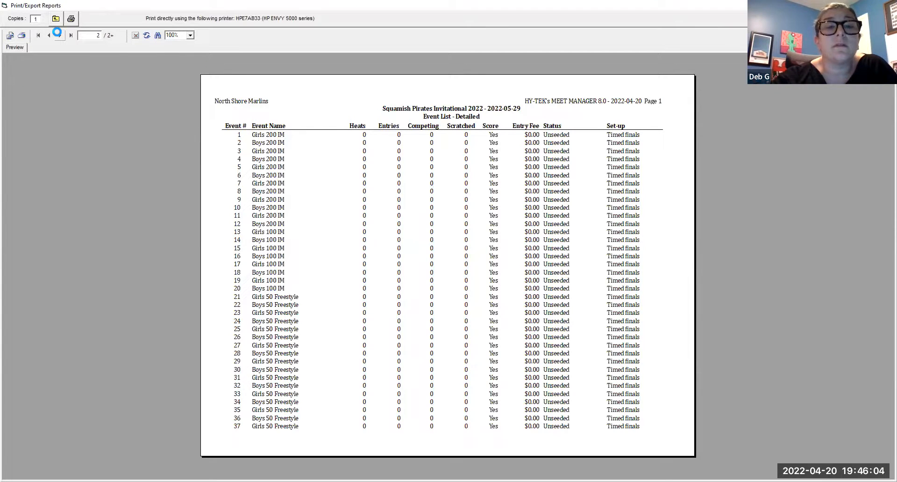
click(60, 35)
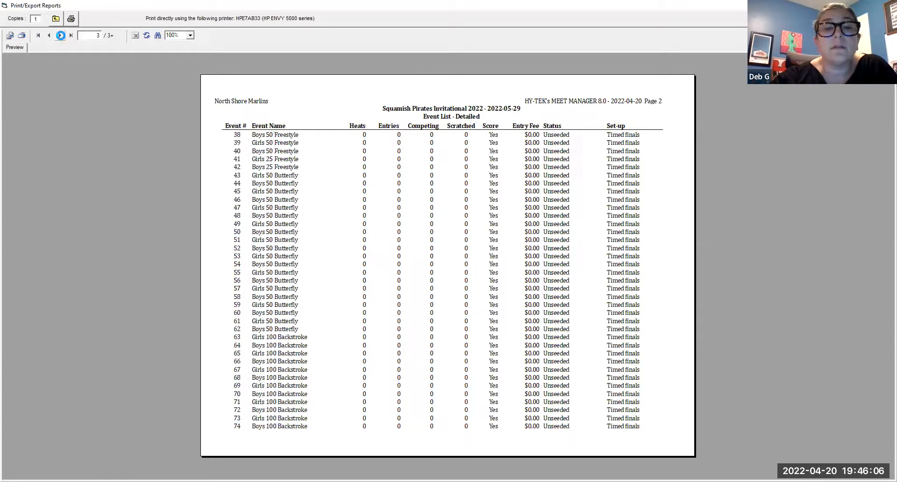
click(61, 35)
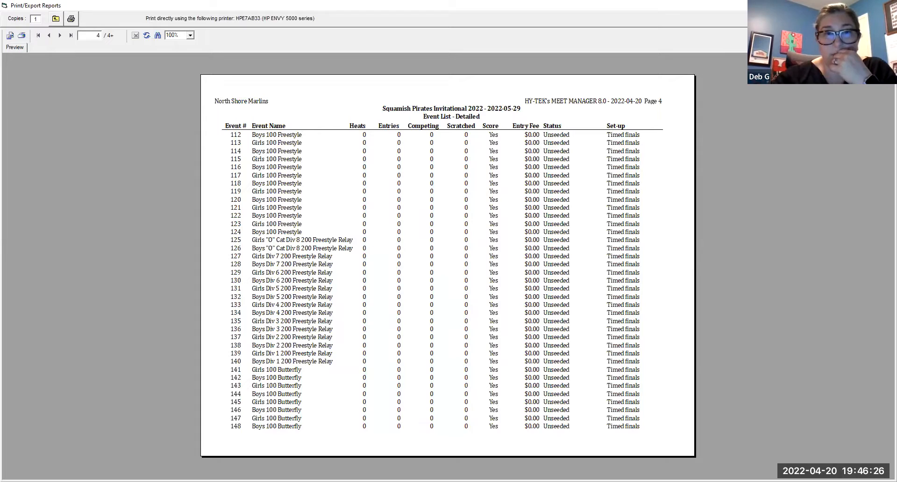
click(886, 6)
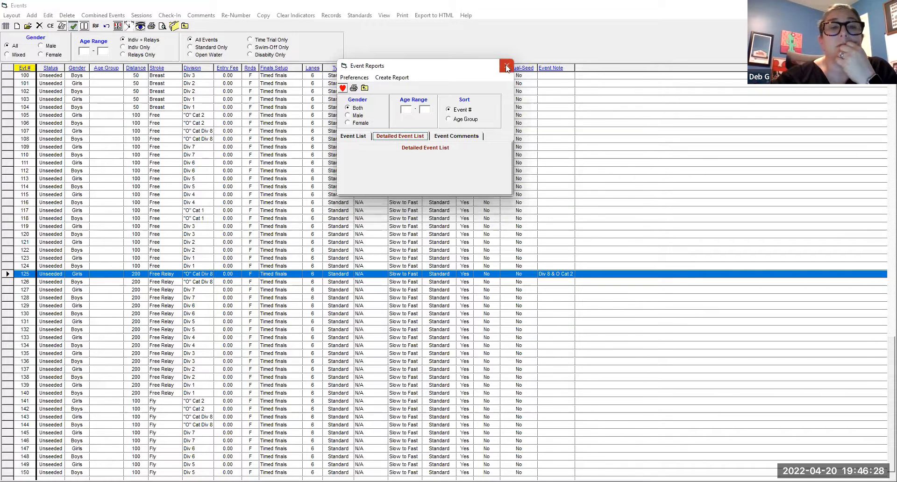
click(506, 65)
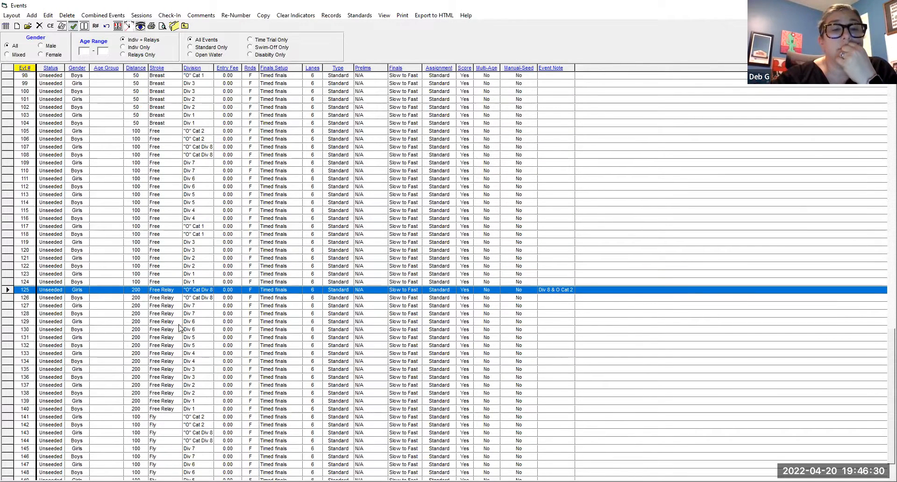
click(178, 345)
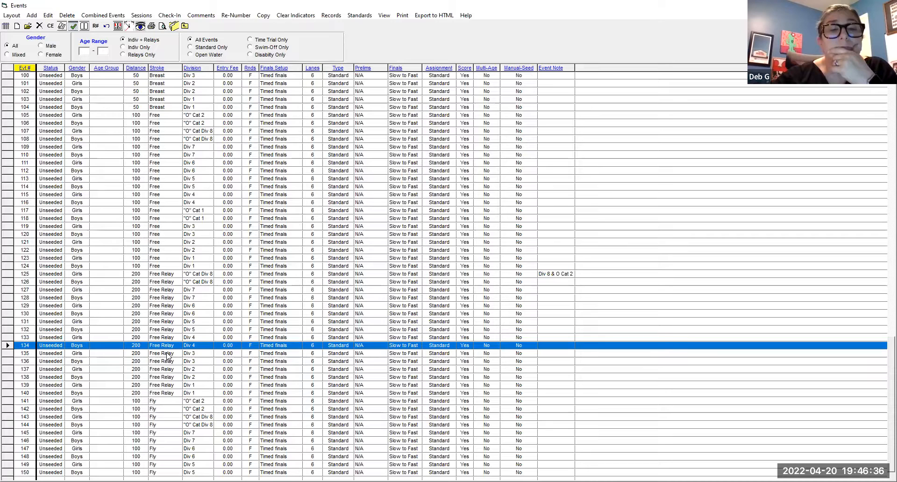
double_click(174, 322)
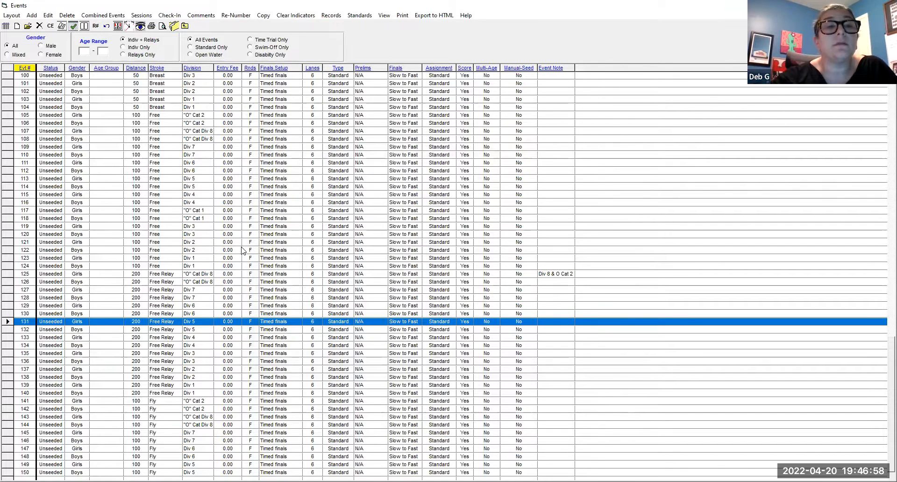
- Add the note "OCat 2" to event 1, the girls "O" Cat 2 200 IM, and save the event
scroll(242, 251, up, 3)
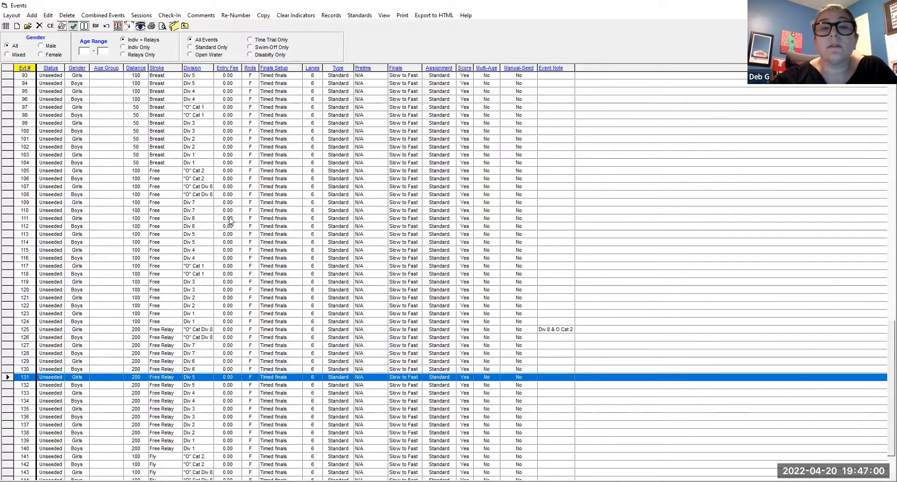
scroll(229, 220, up, 3)
scroll(172, 131, up, 3)
scroll(180, 123, up, 3)
scroll(207, 123, up, 1)
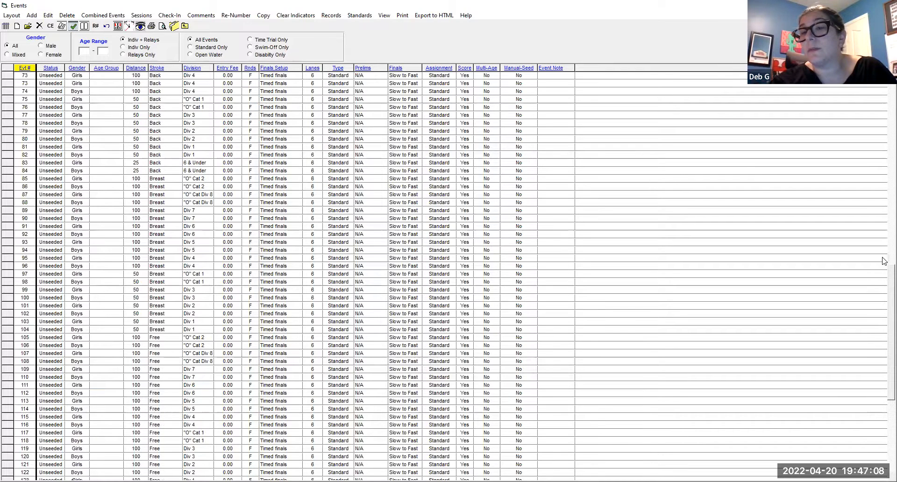
scroll(884, 262, up, 1)
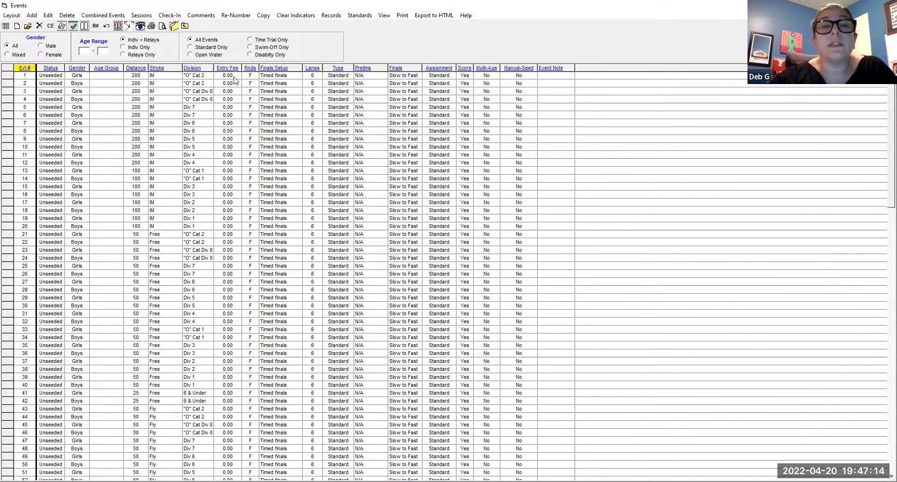
double_click(234, 77)
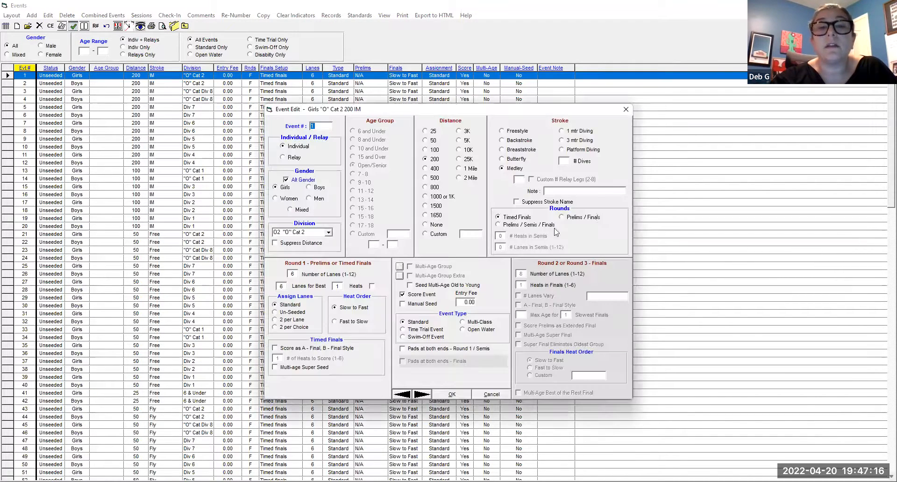
text(OCat 2)
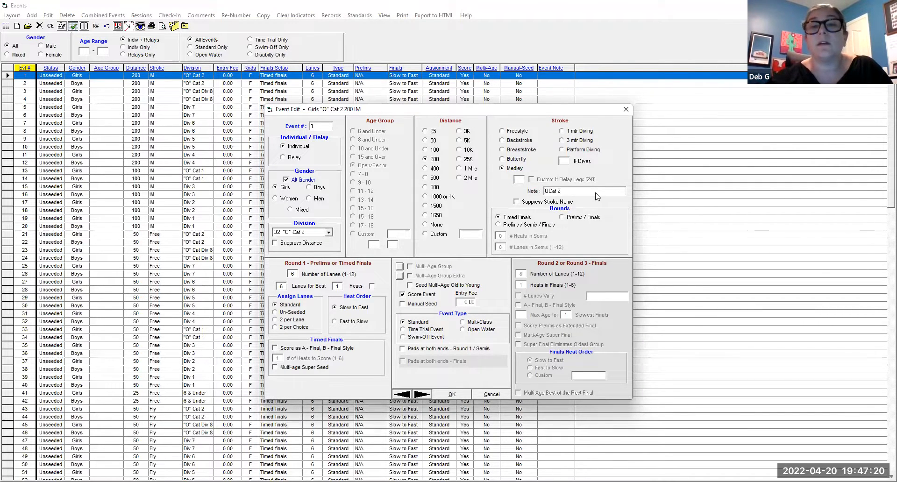
click(452, 396)
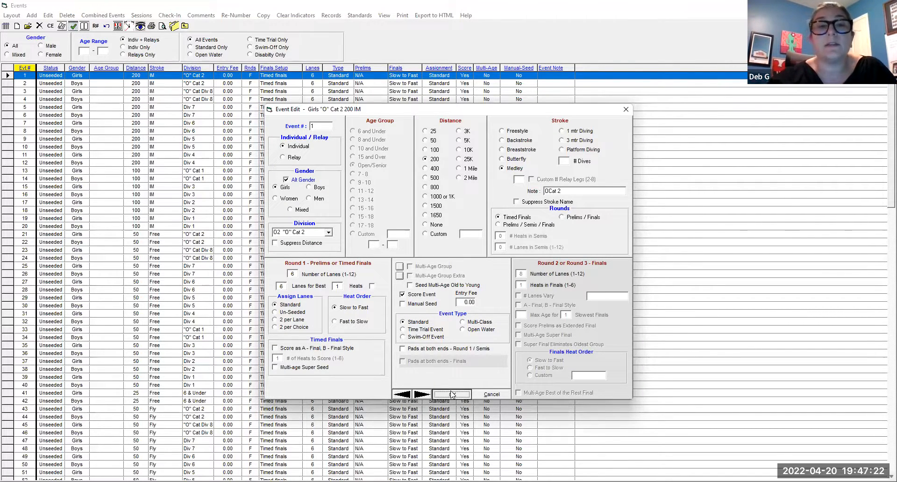
- Create a detailed event list report, check how event 1's note appears in its event name, and close the report and the event reports
click(400, 17)
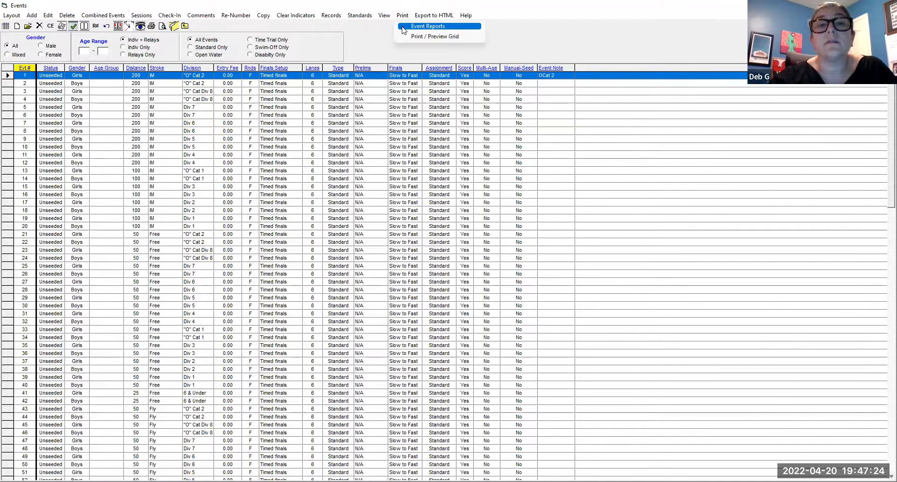
click(404, 28)
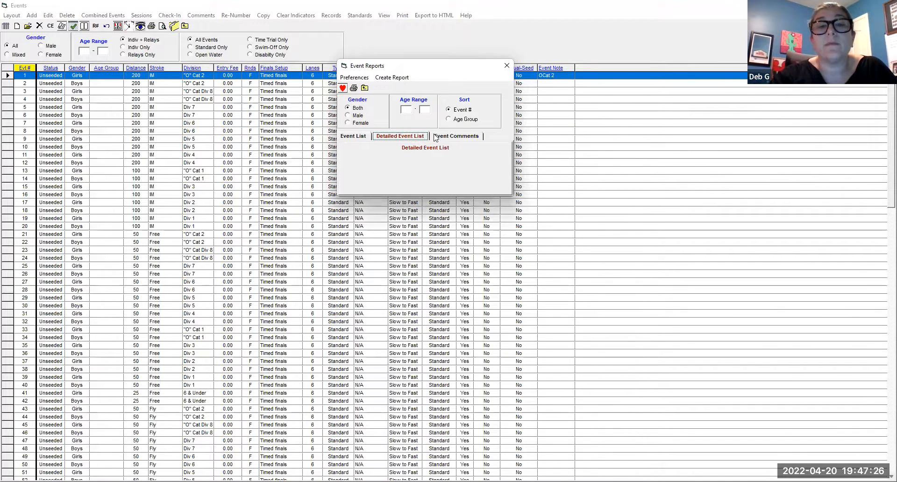
click(391, 77)
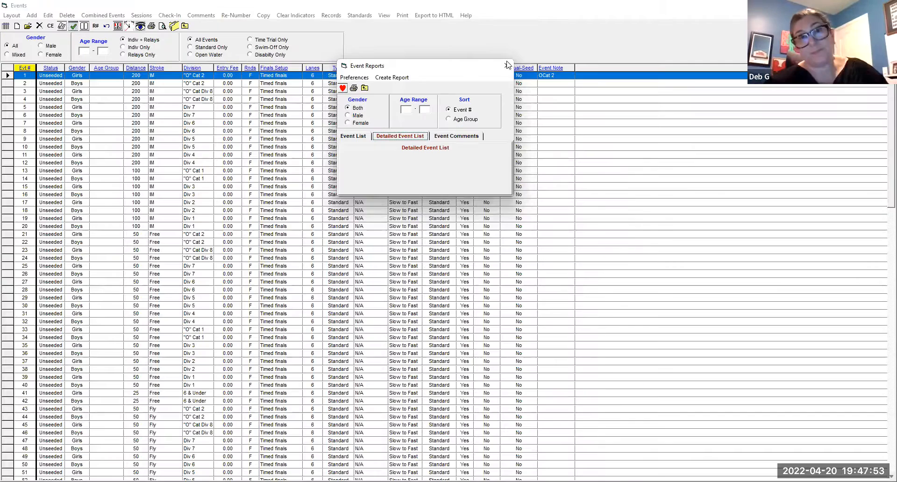
click(507, 62)
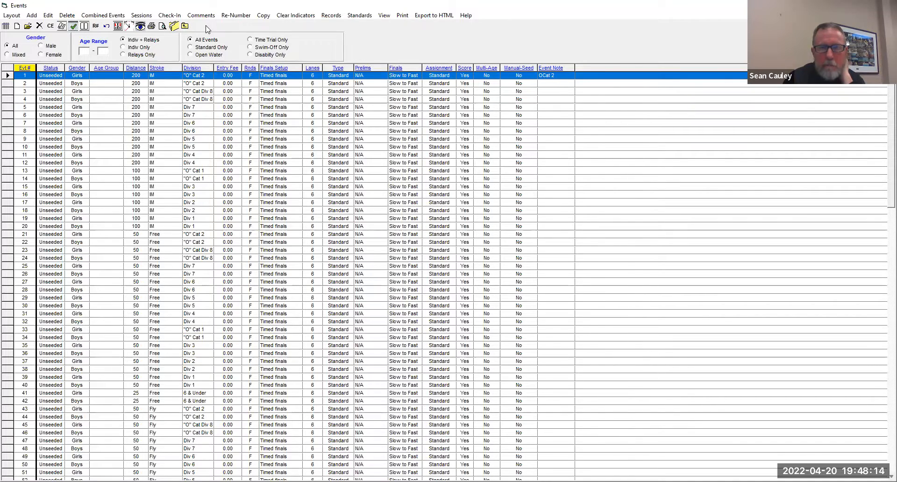
- Open the meet records, check how the event names are listed there, and return to the events list
click(334, 18)
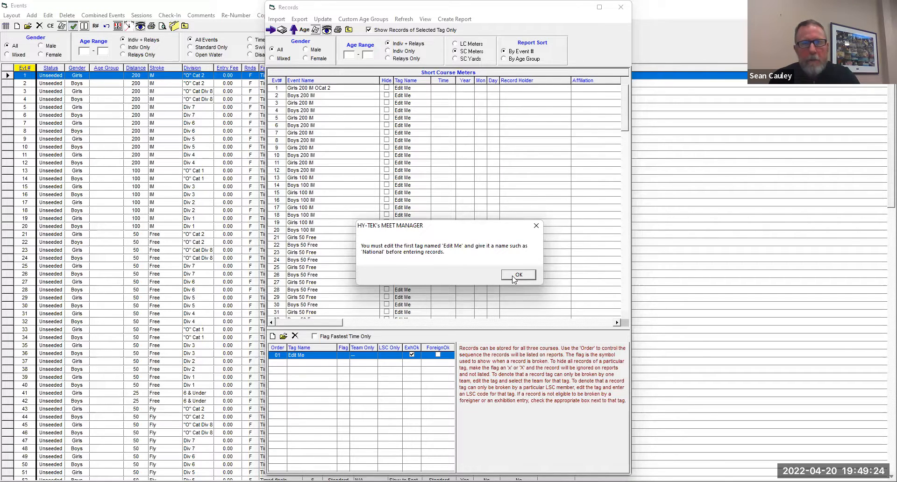
click(518, 276)
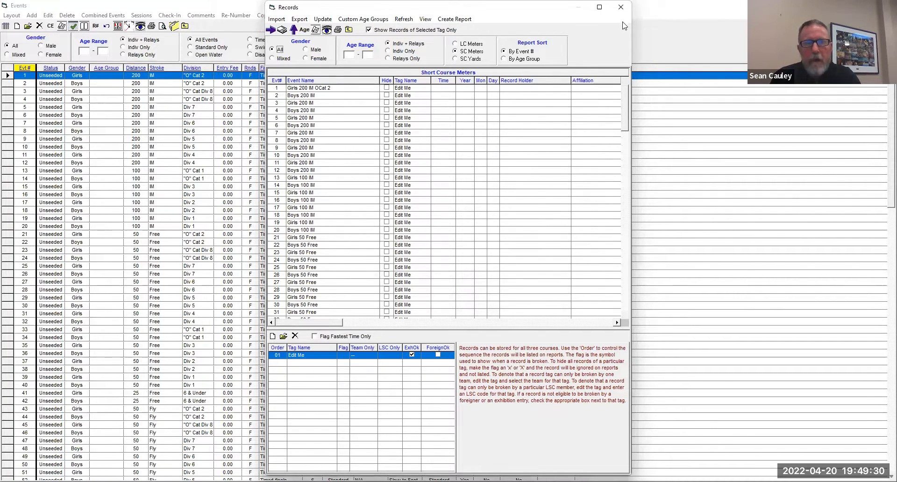
click(351, 19)
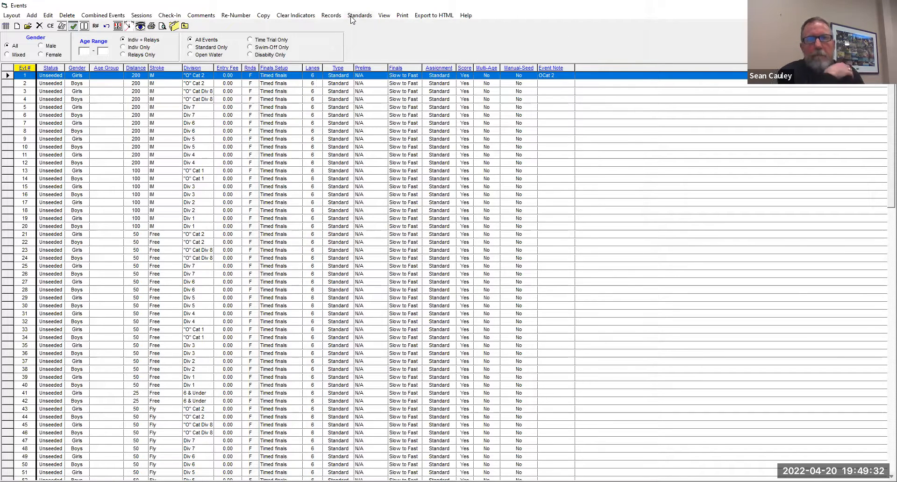
- Open the time standards for the events and add a new time standard tag named PQT
click(352, 17)
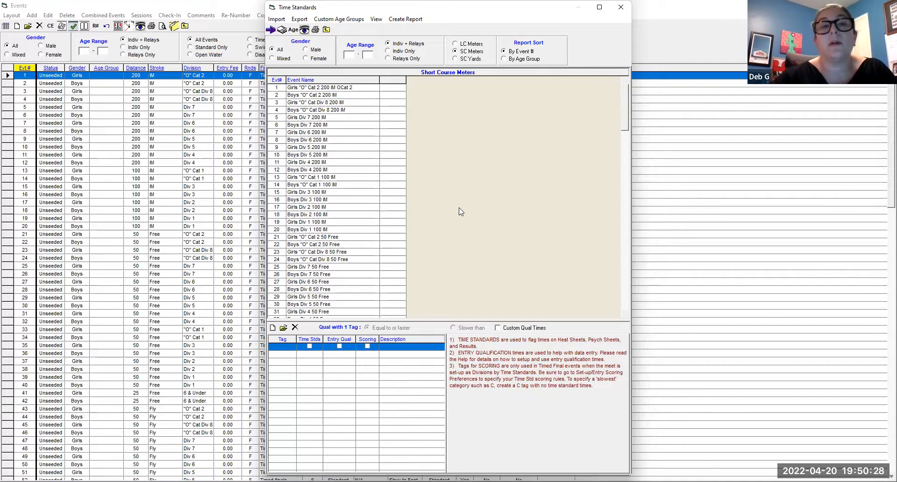
click(394, 89)
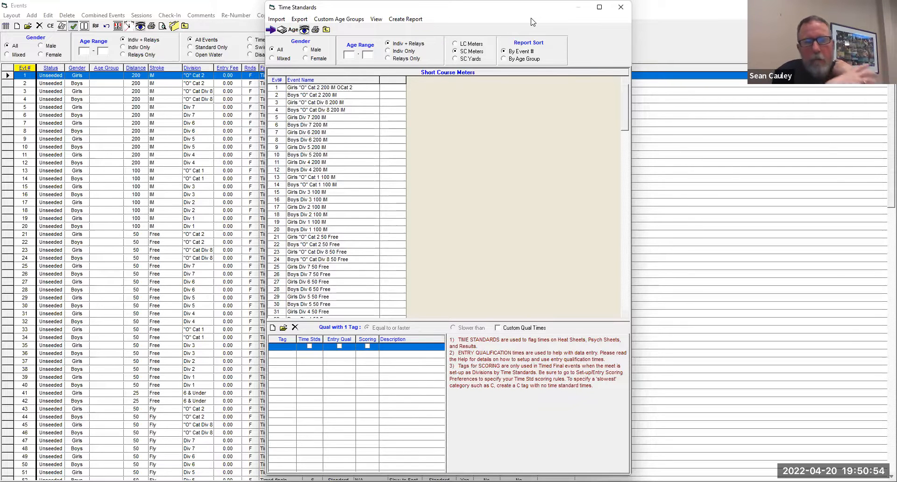
drag(532, 7, 491, 28)
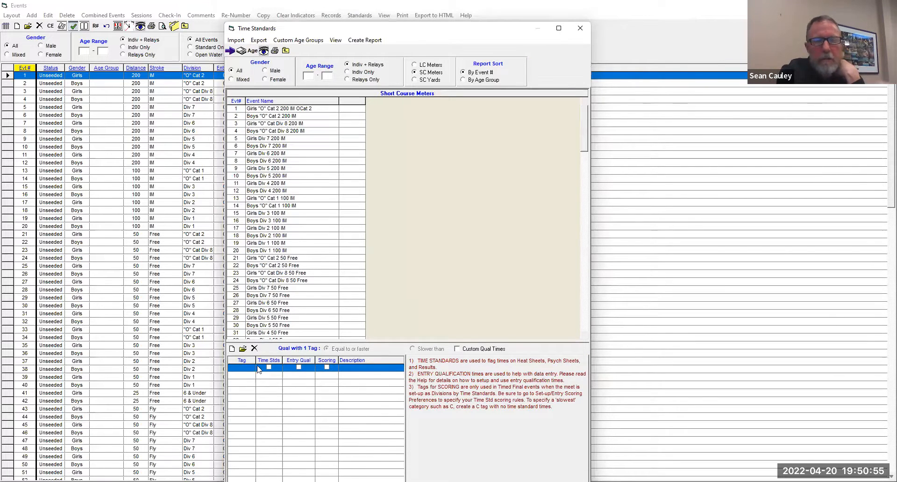
click(231, 349)
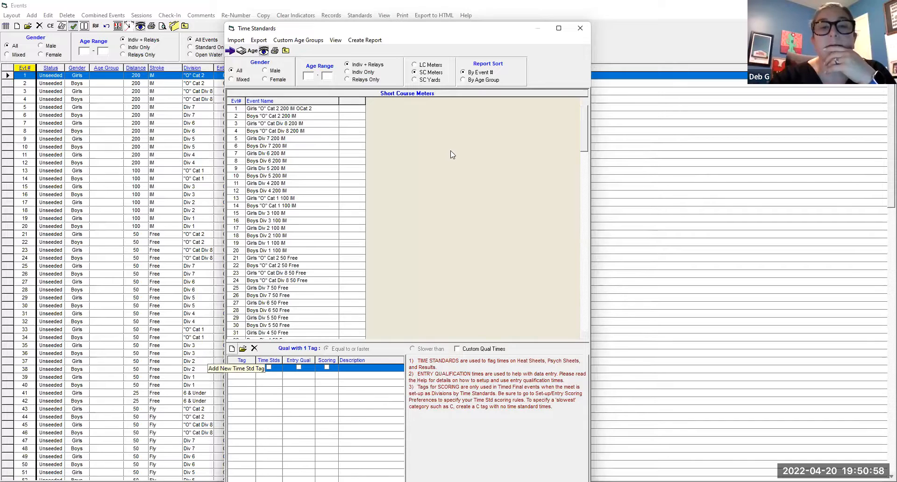
text(PQT)
click(435, 194)
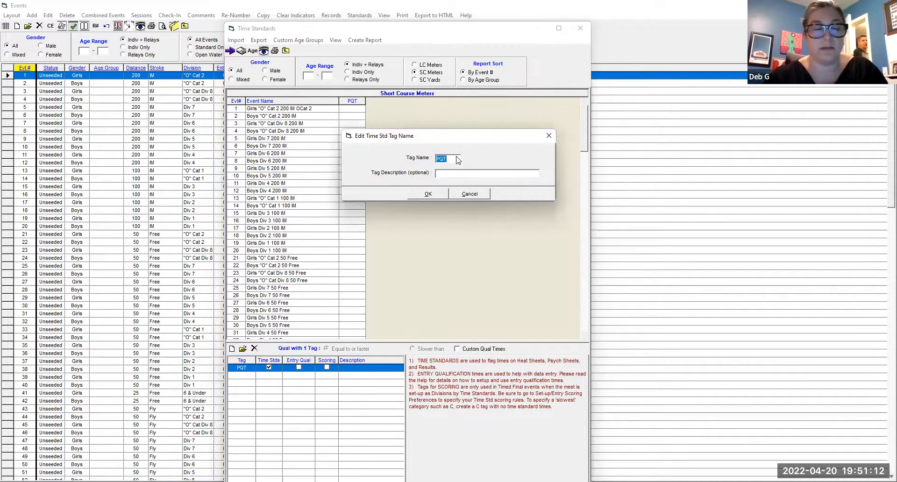
- Rename the PQT time standard tag to A
key(BackSpace)
text(A)
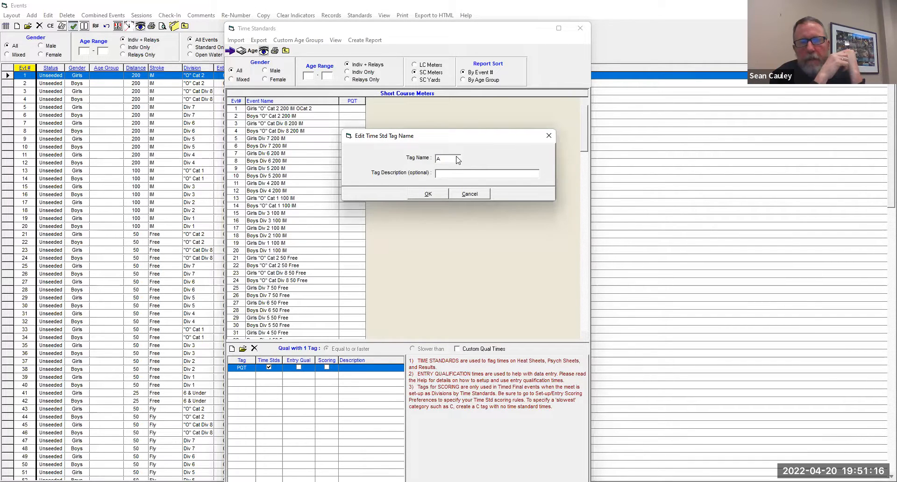
click(432, 197)
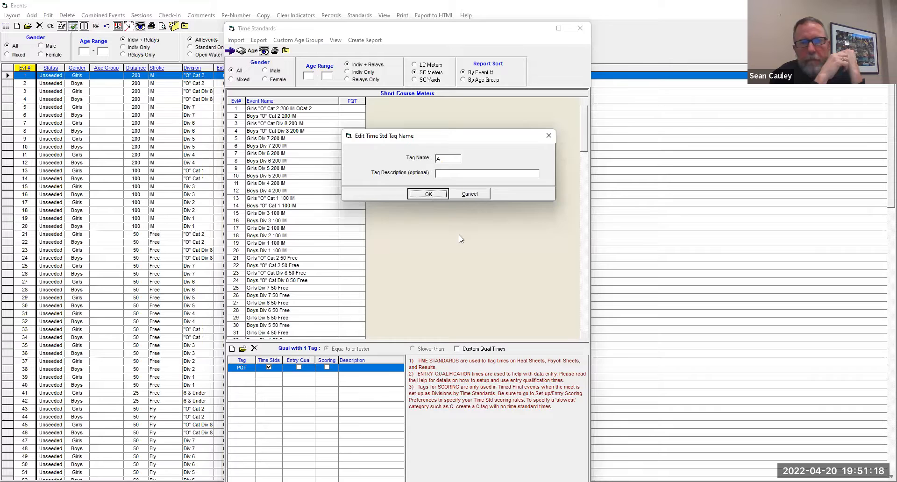
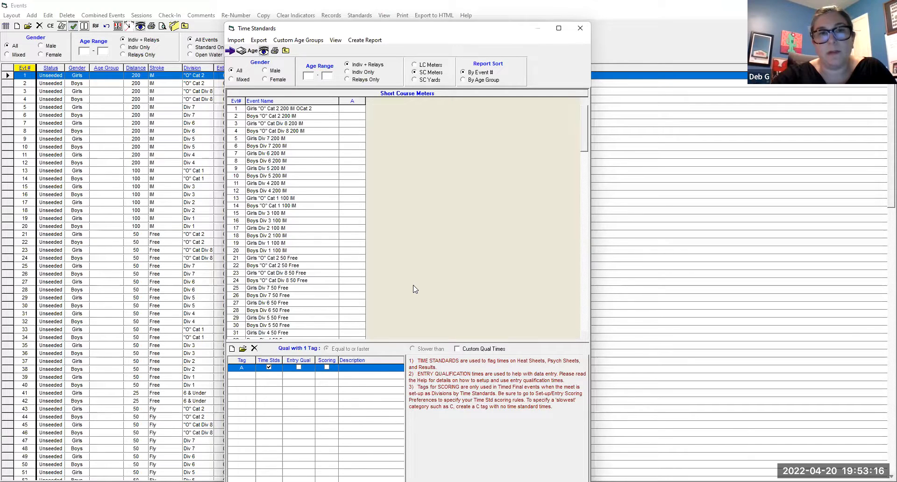
- Close the time standards, look over event 1's settings and note, and close the event without changes
click(581, 30)
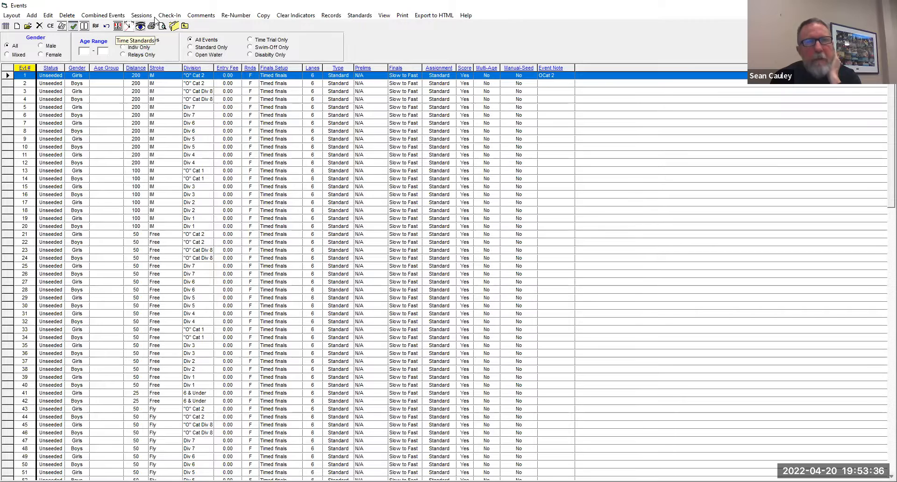
double_click(97, 79)
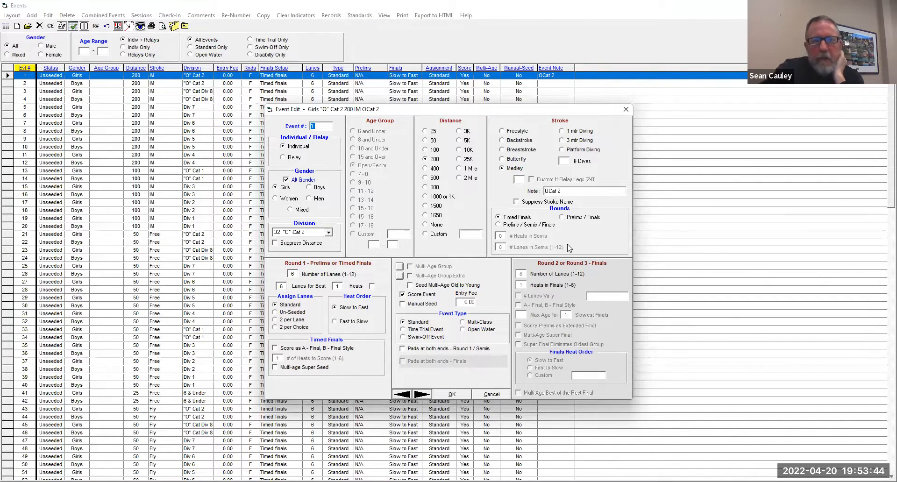
click(626, 110)
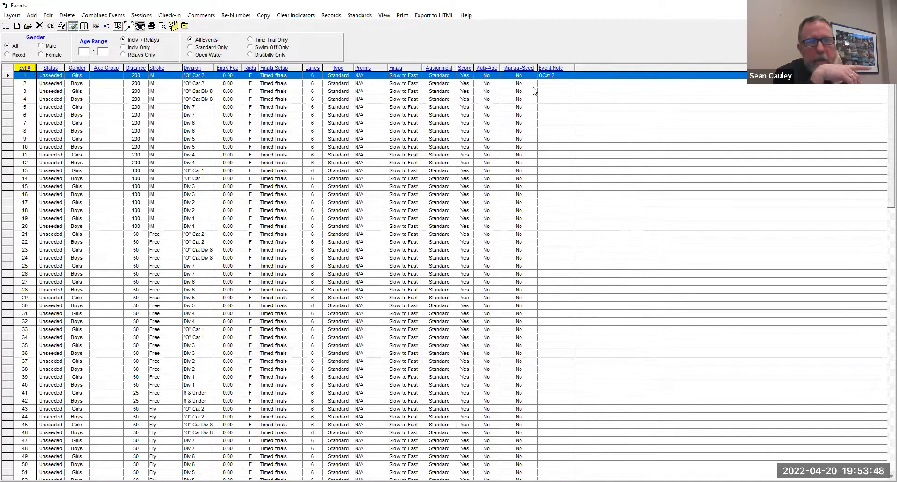
- Open the event comments for event 1 and enter Inner City Appraisals as Comment 1
click(210, 15)
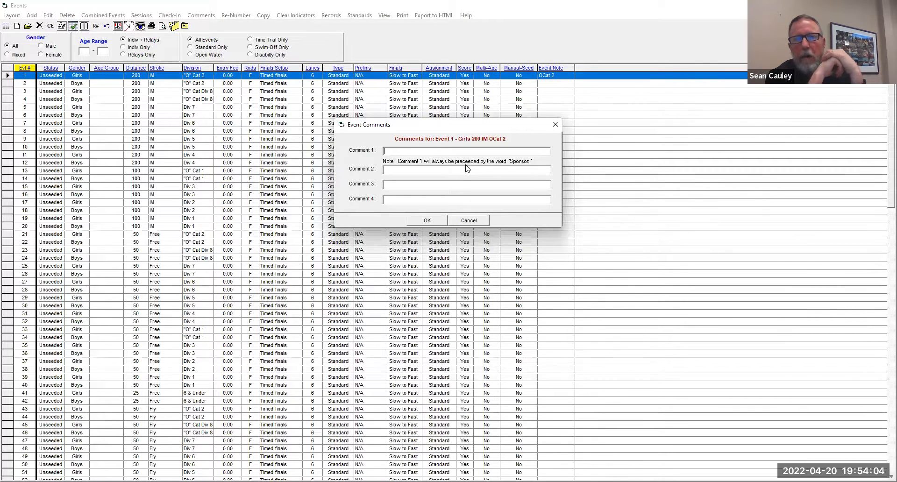
text(INner City Appraisal)
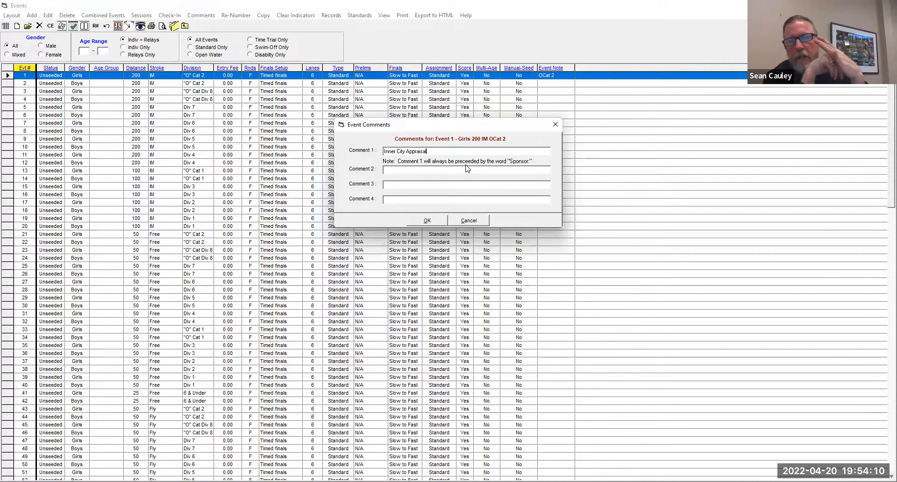
text(s)
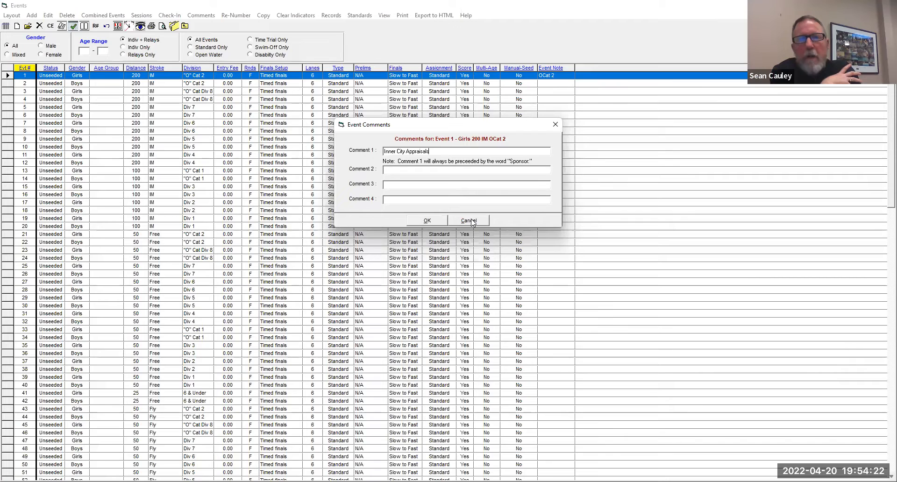
click(454, 172)
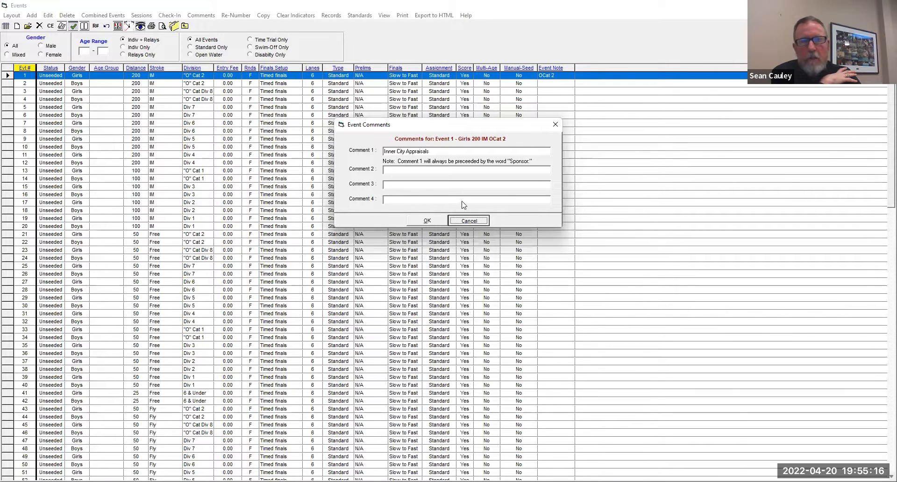
- Clear Comment 1 of event 1, cancel the event comments, and return to the main window
drag(385, 149, 440, 165)
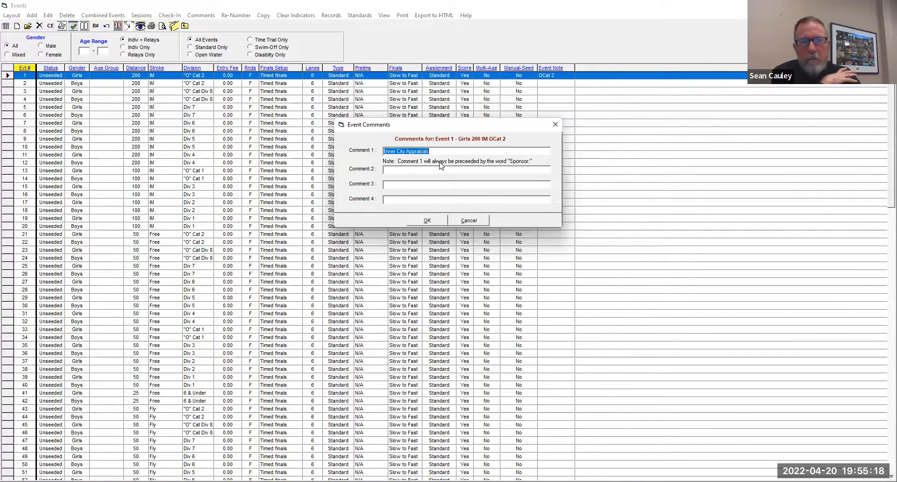
key(Delete)
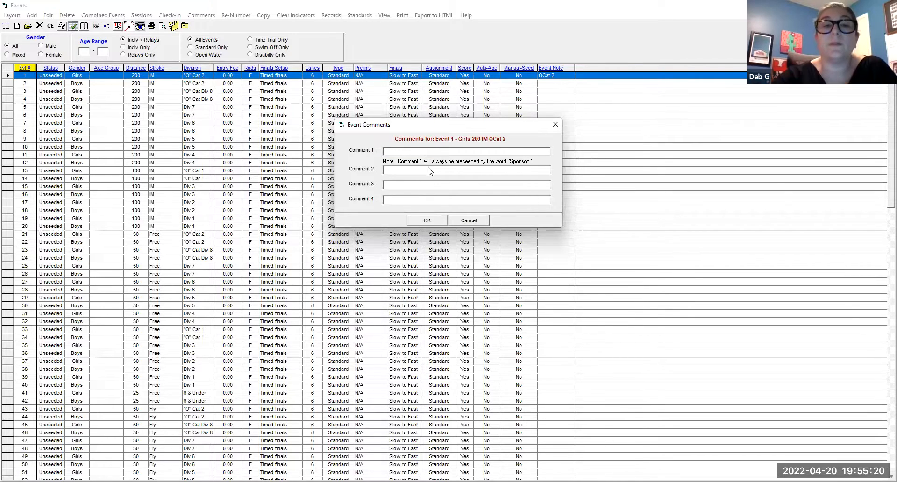
click(438, 186)
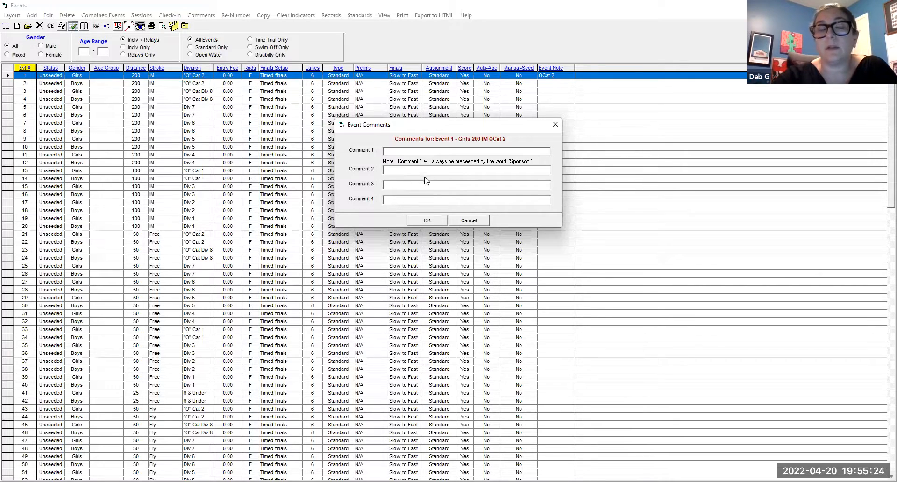
click(468, 221)
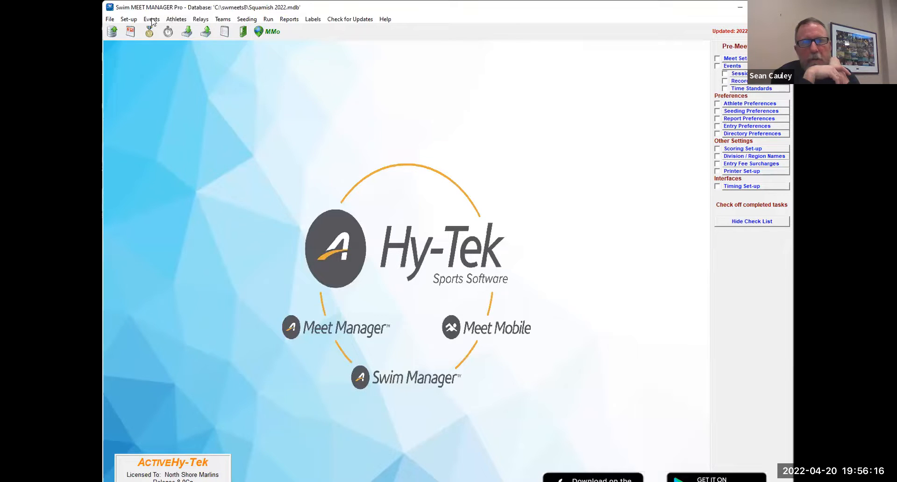
- Start the export of events for TM, review the meet parameters and export options, and cancel it
click(110, 19)
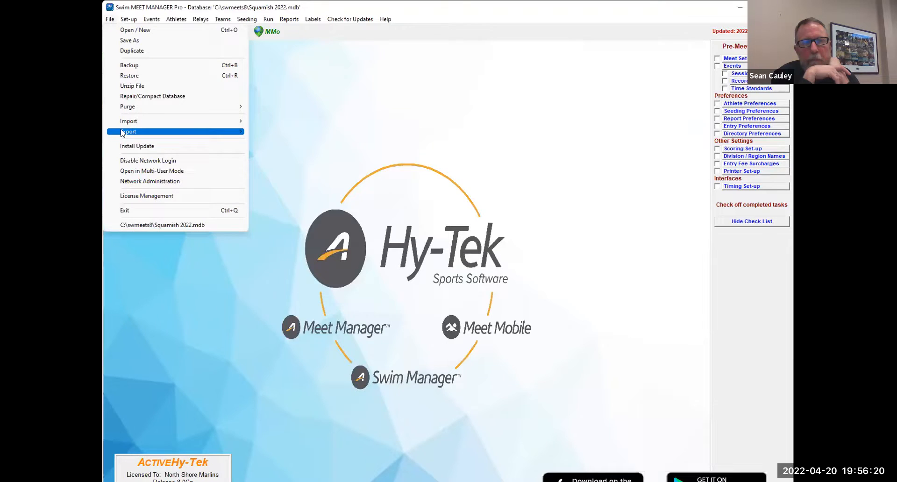
mouse_move(122, 132)
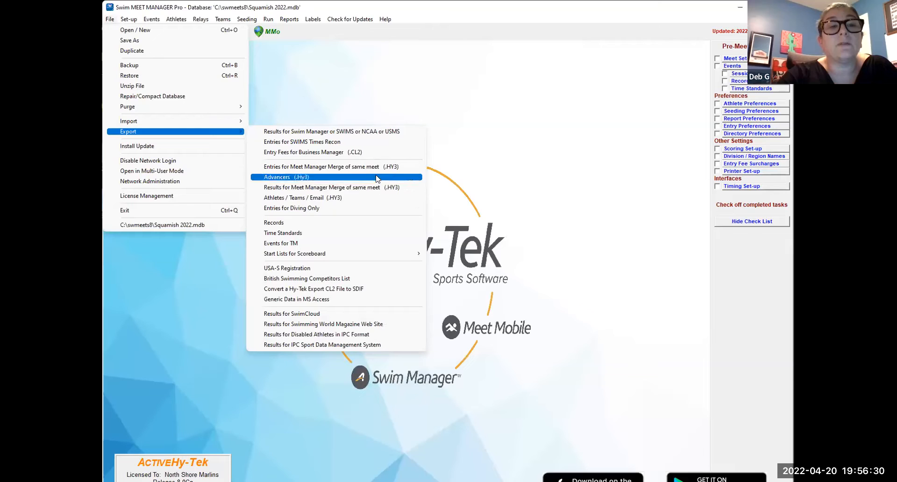
click(380, 245)
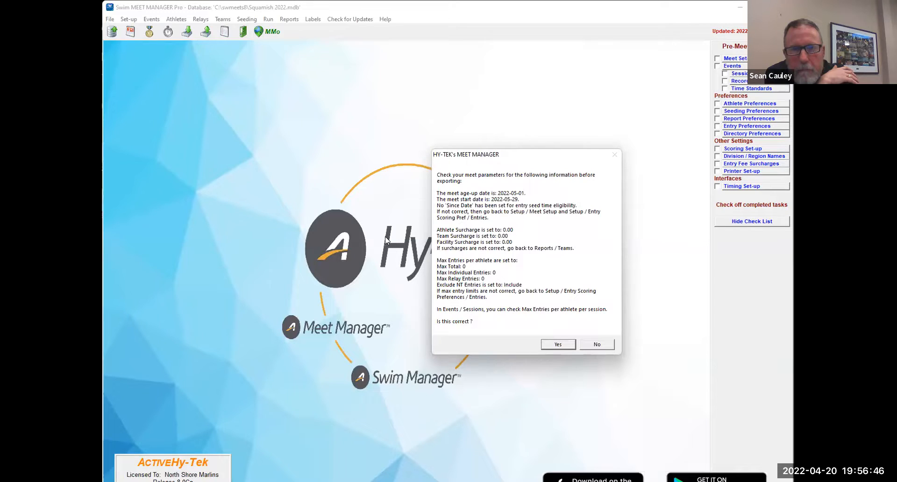
click(557, 345)
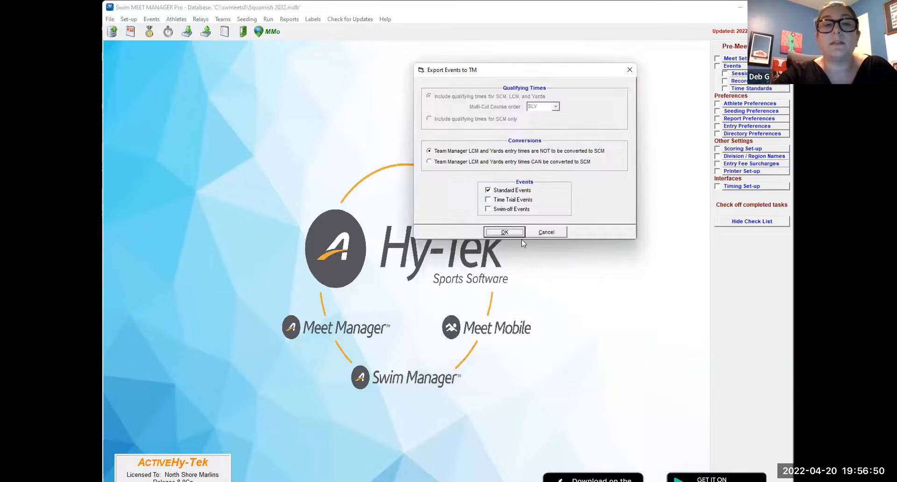
click(545, 232)
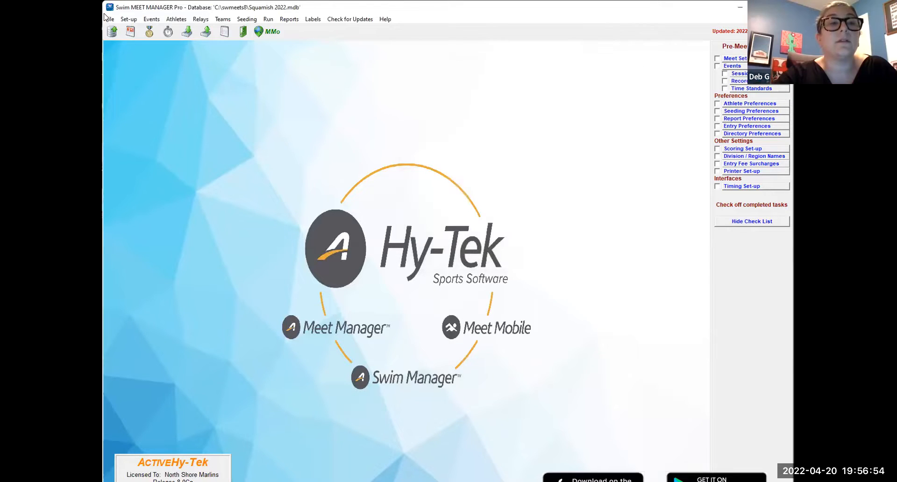
click(110, 19)
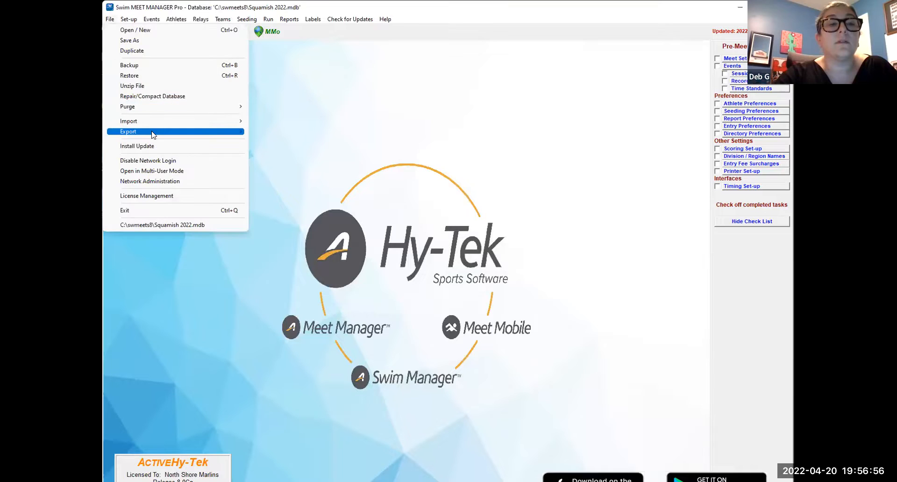
mouse_move(154, 131)
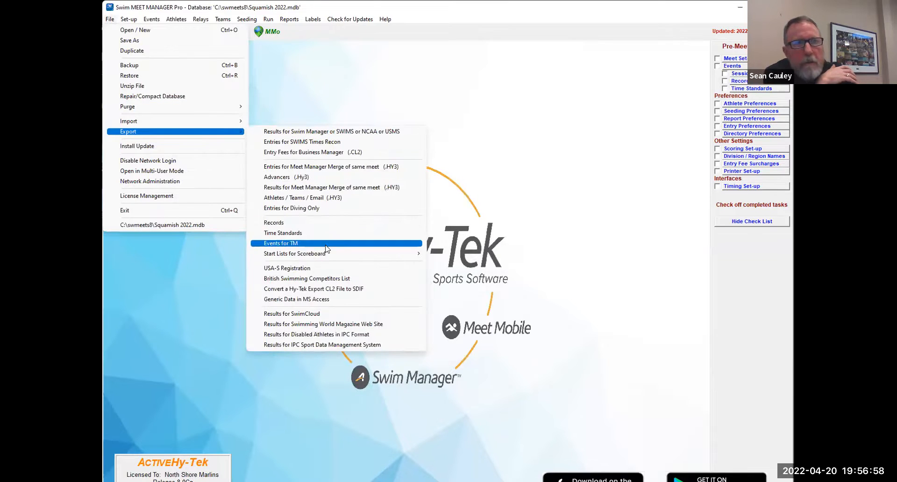
key(Return)
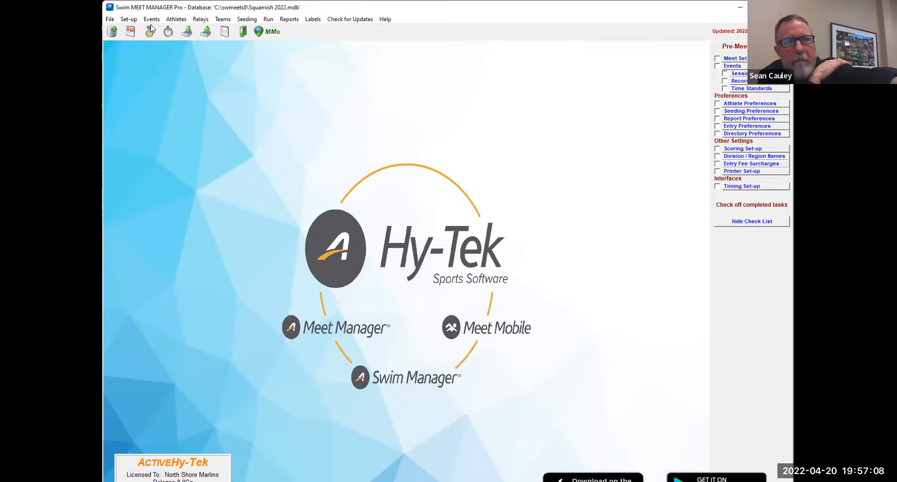
- Set the entry limits per athlete to 4 entries including relays, 3 individual and 1 relay, and save the entry preferences
click(129, 21)
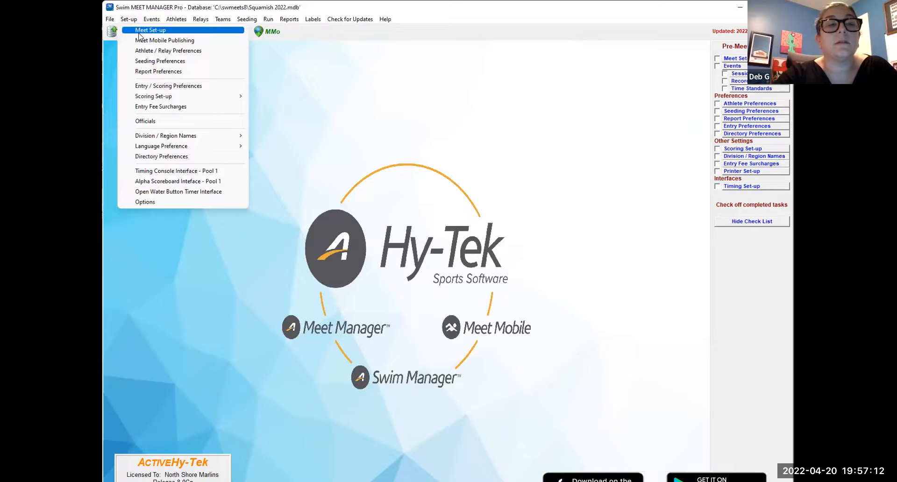
click(168, 86)
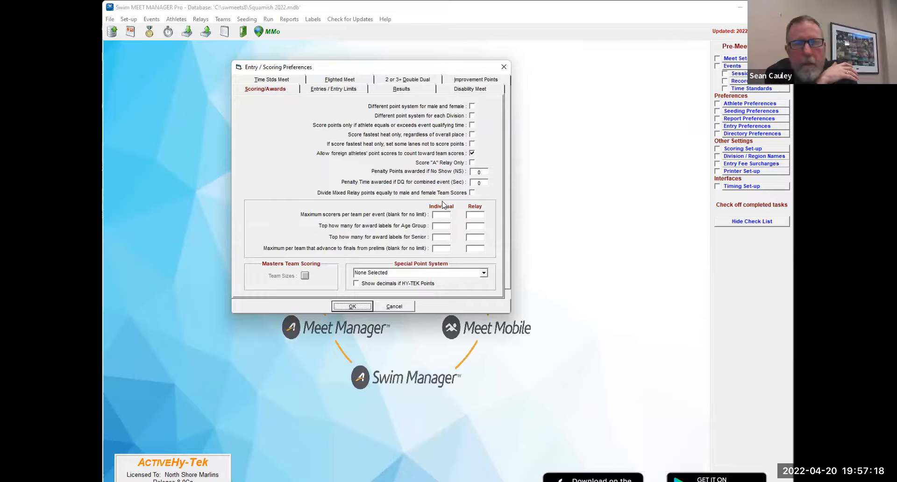
click(354, 89)
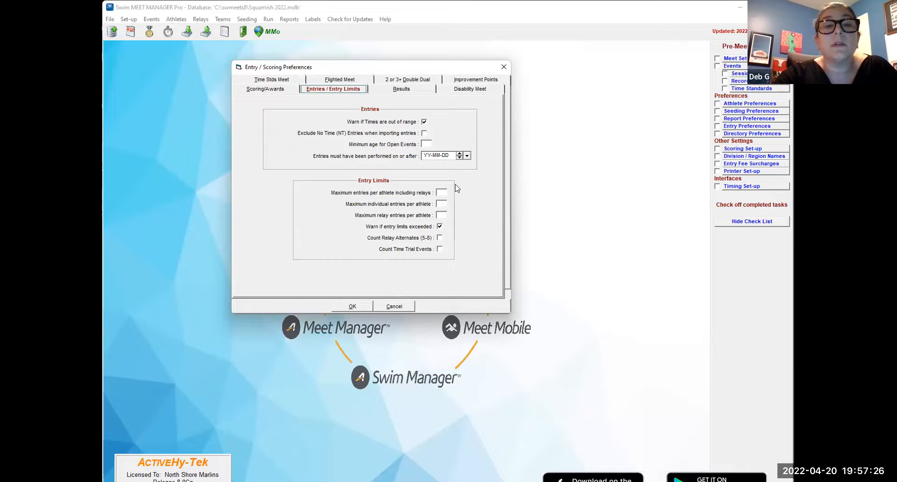
click(443, 193)
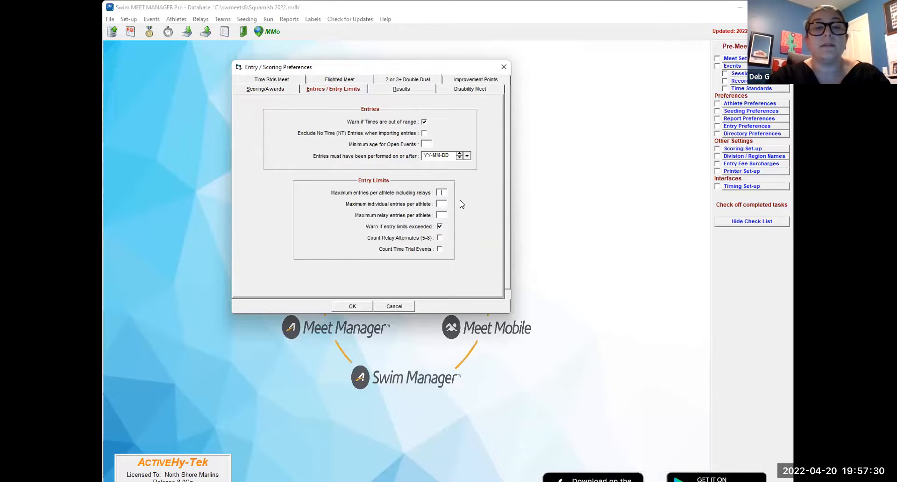
text(4)
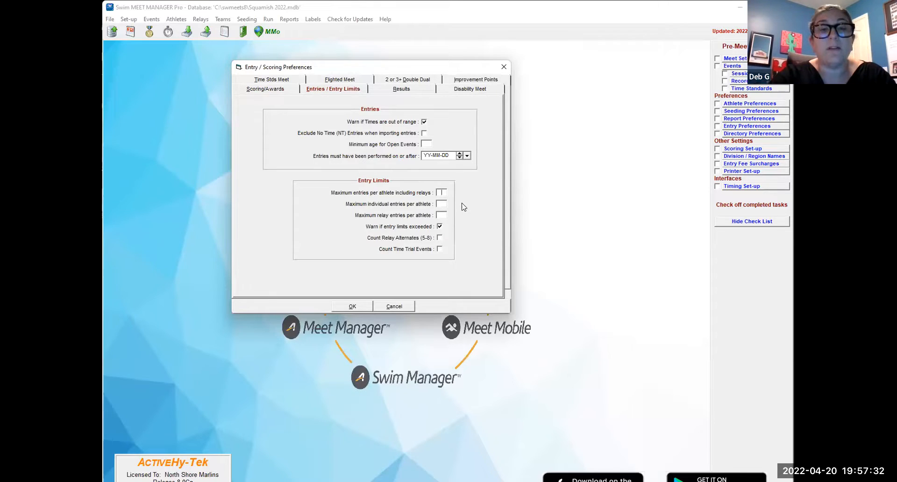
click(446, 207)
text(3)
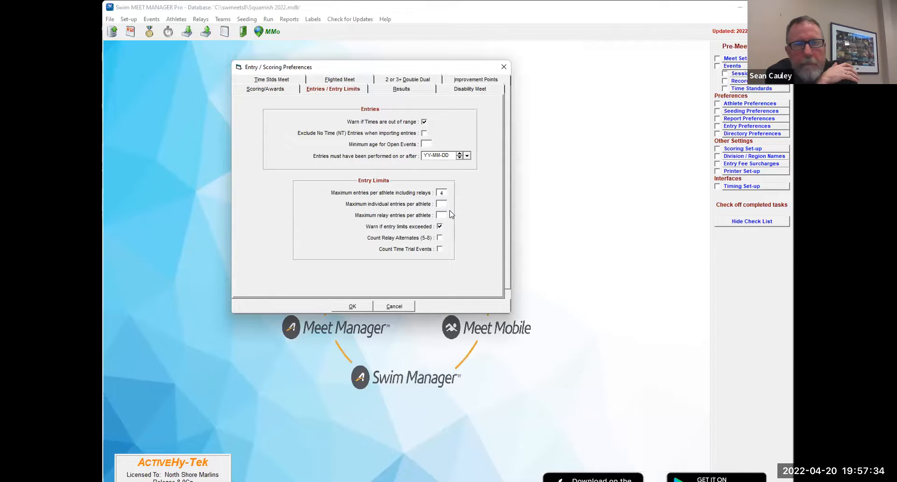
text(1)
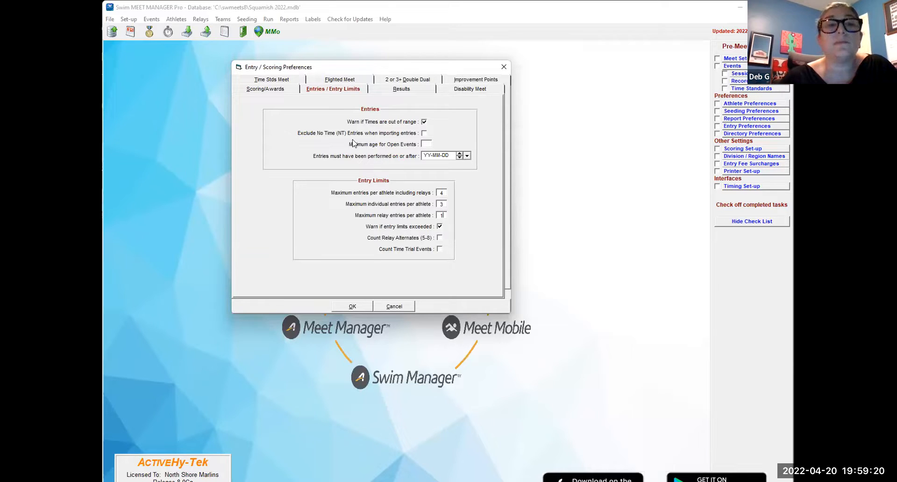
click(270, 94)
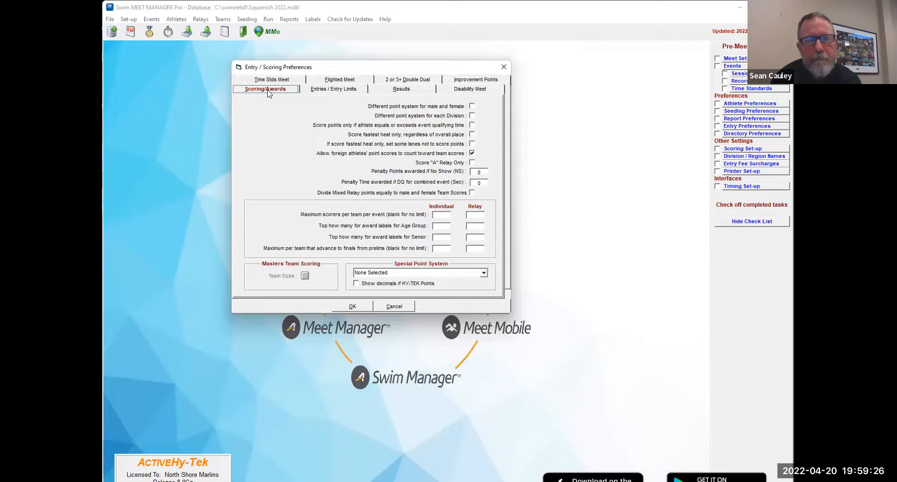
click(316, 92)
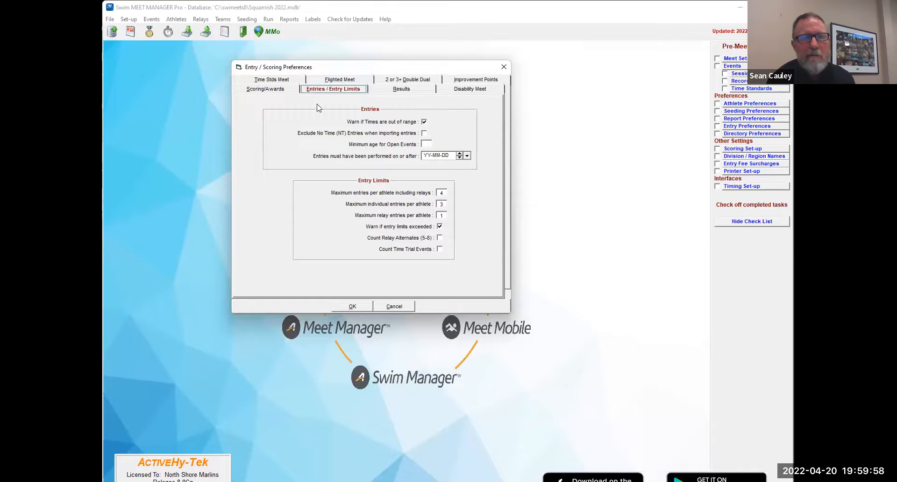
click(353, 307)
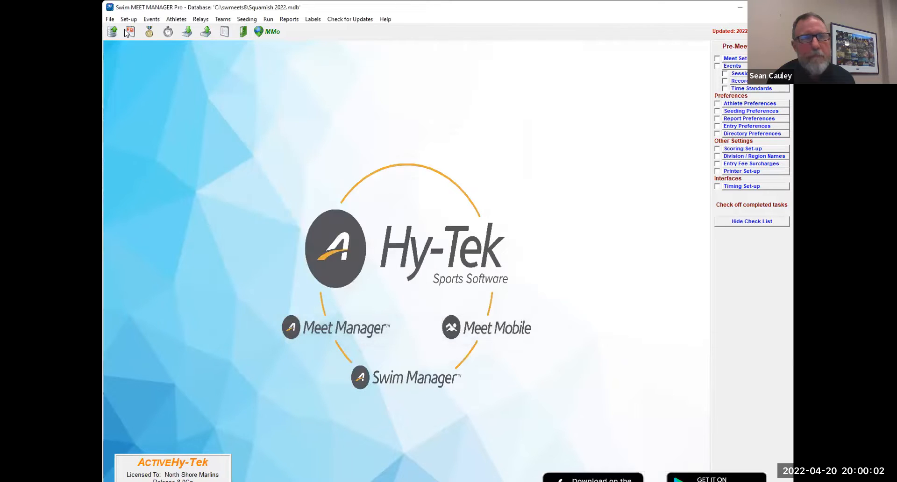
- Export the standard events for TM to C:\swmeets8, confirming the meet parameters and leaving LCM and yards entry times unconverted
click(109, 19)
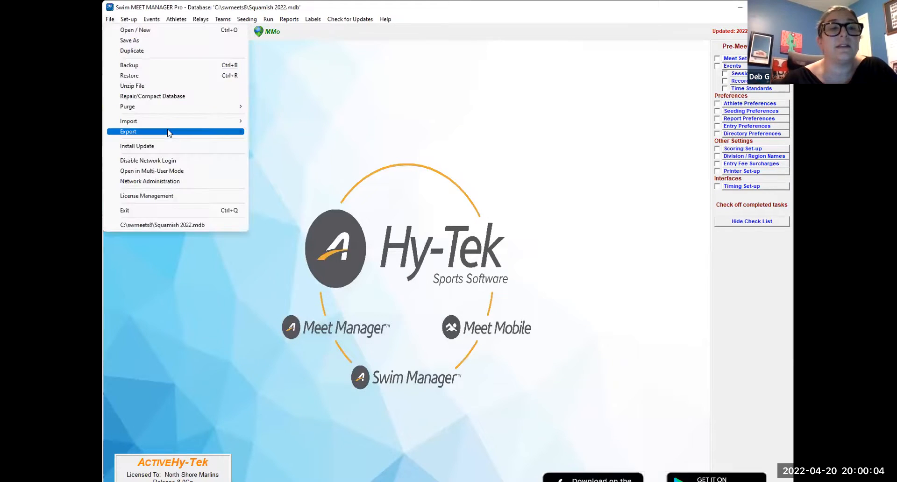
mouse_move(169, 132)
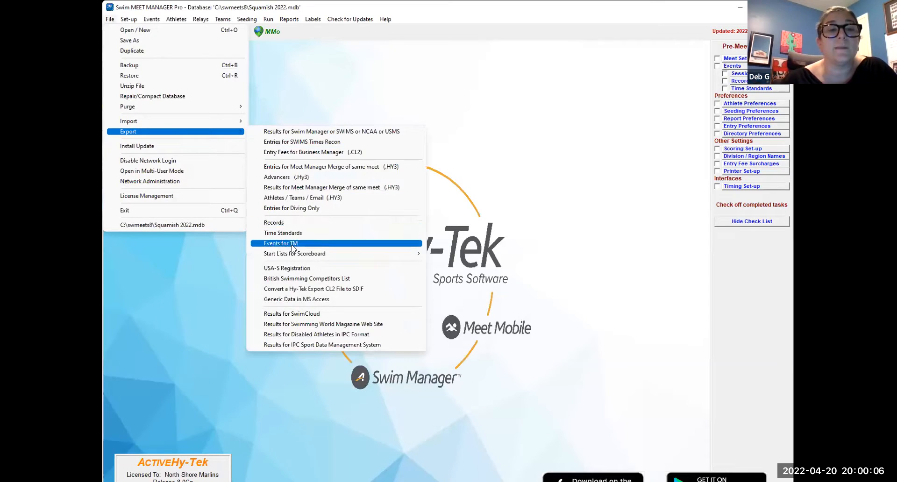
click(374, 243)
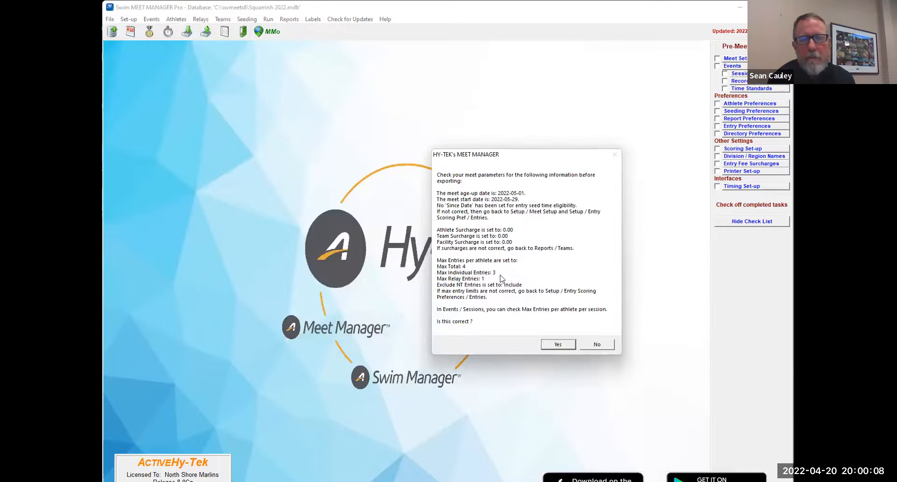
click(560, 346)
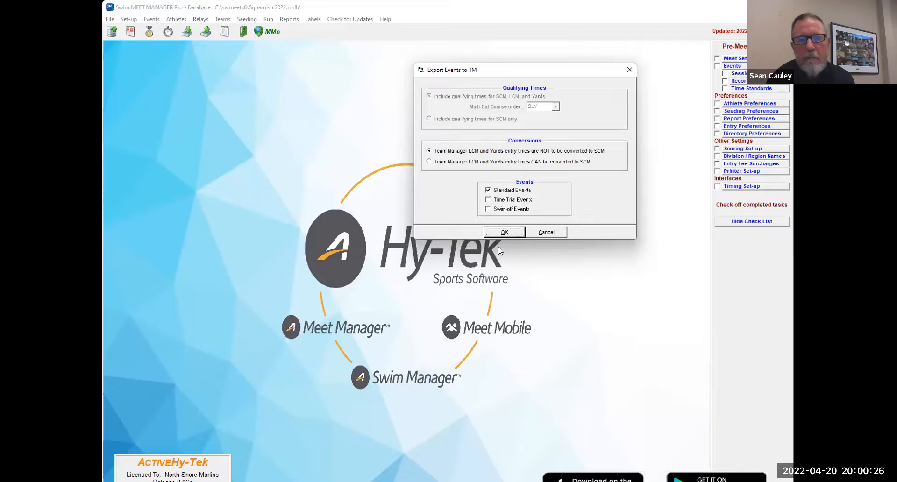
click(516, 236)
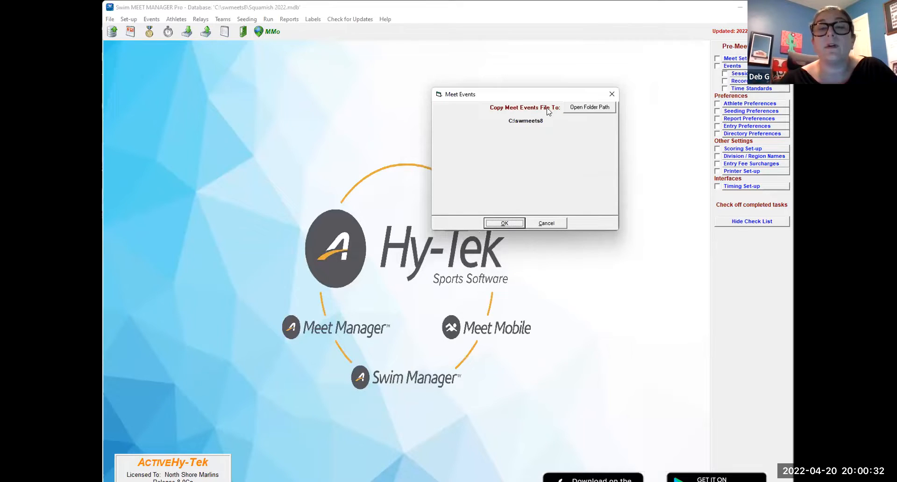
click(504, 224)
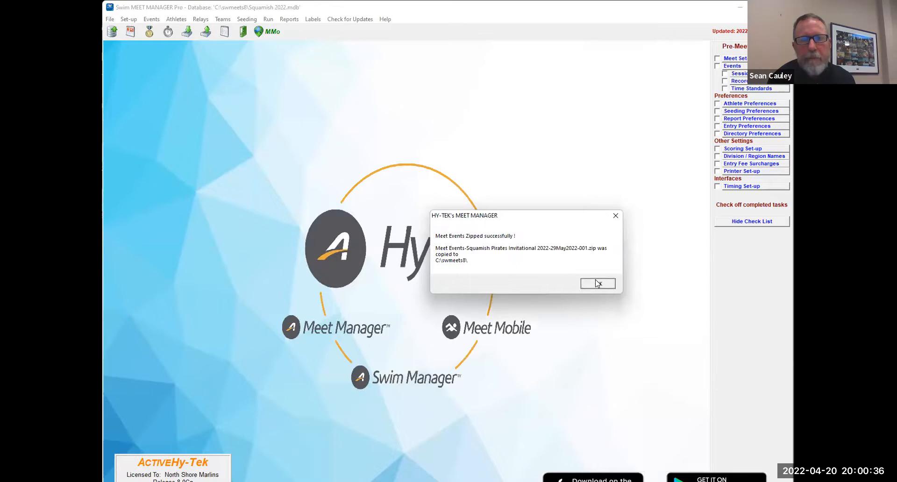
click(597, 283)
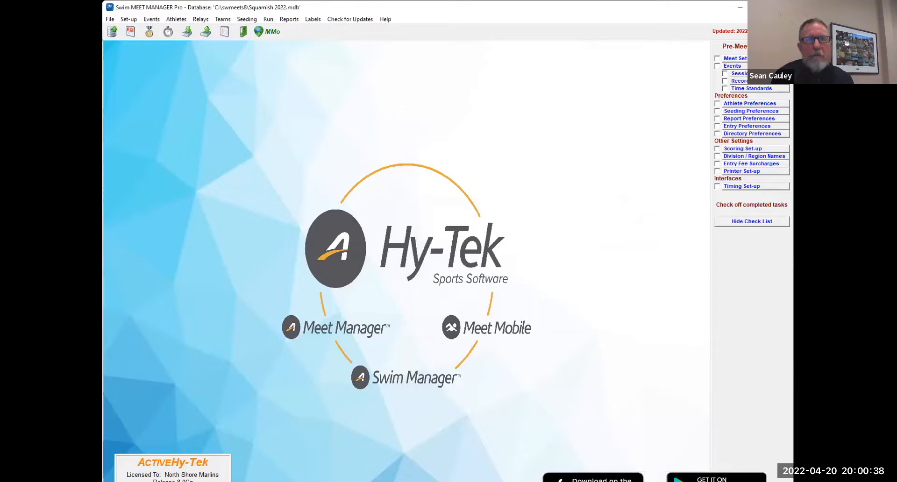